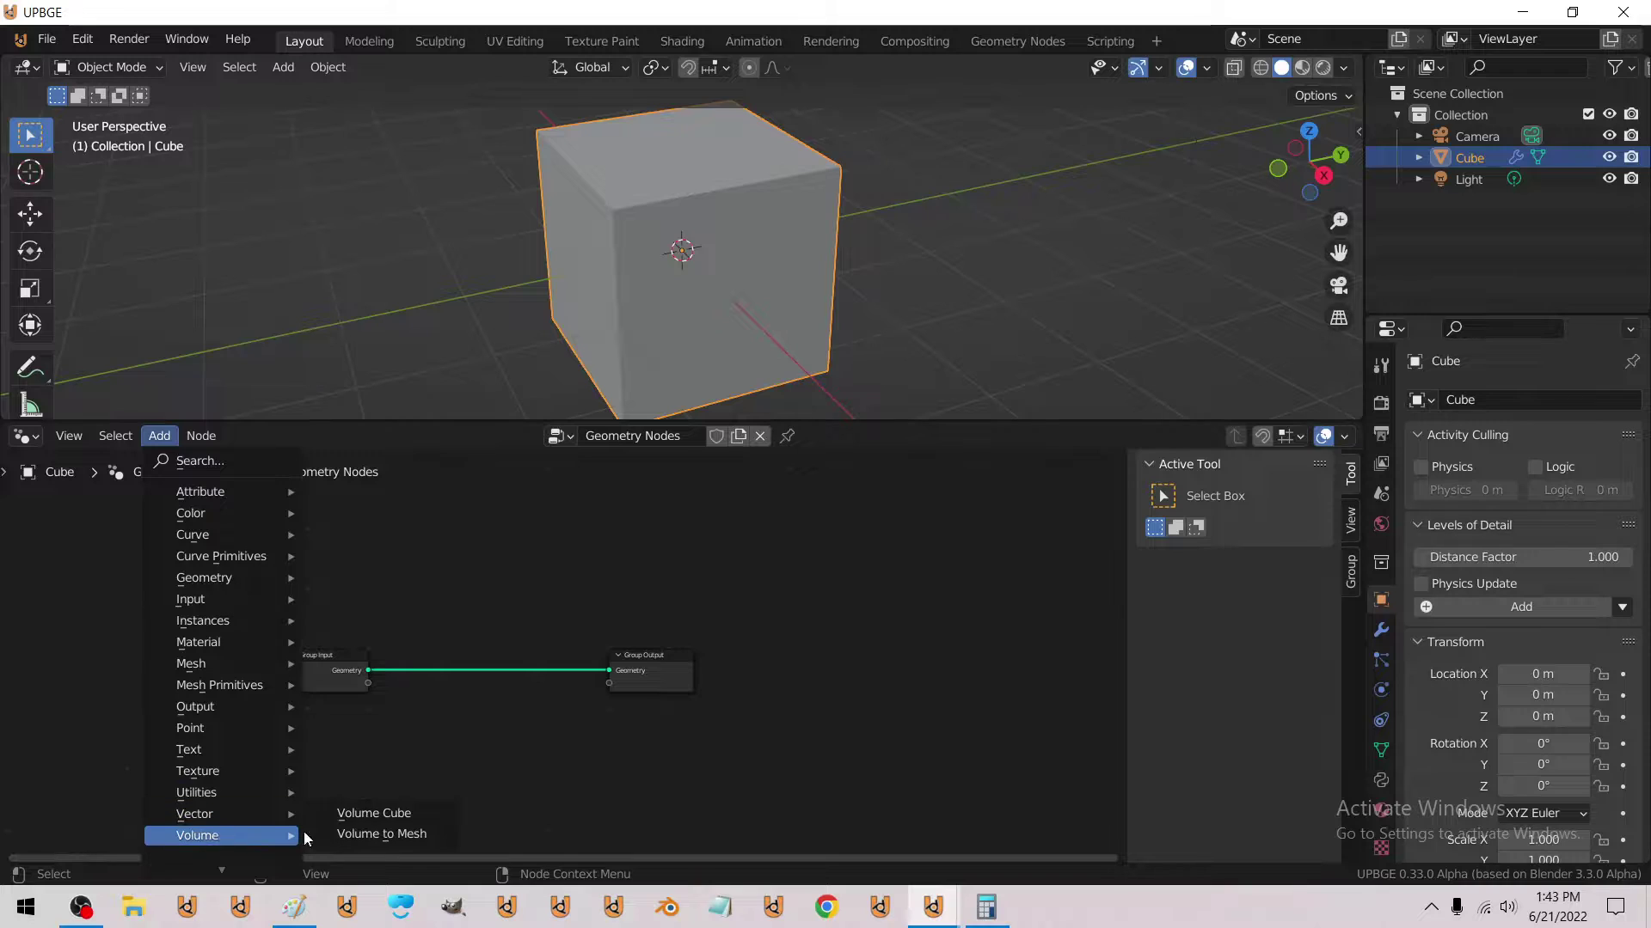
Add a Volume Cube node feeding the Group Output and spread the Group Input and Group Output nodes apart.
click(351, 815)
click(473, 598)
scroll(566, 662, up, 4)
drag(656, 663, 915, 616)
drag(205, 669, 0, 624)
Insert a Volume to Mesh node between the Volume Cube and Group Output nodes.
click(155, 439)
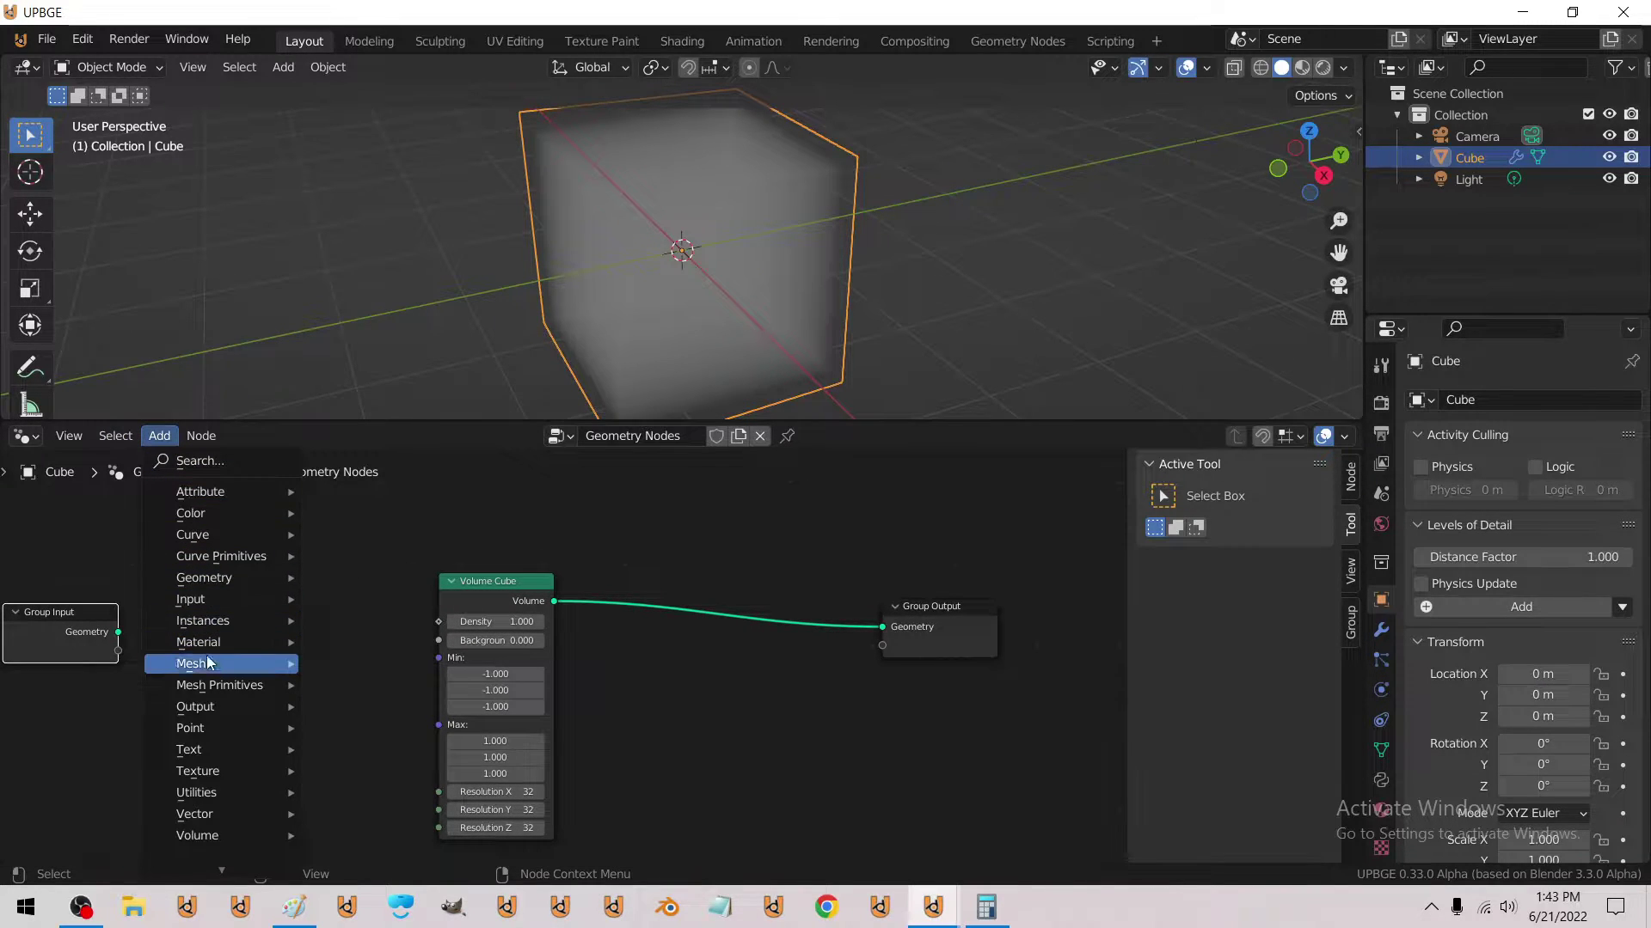
mouse_move(209, 663)
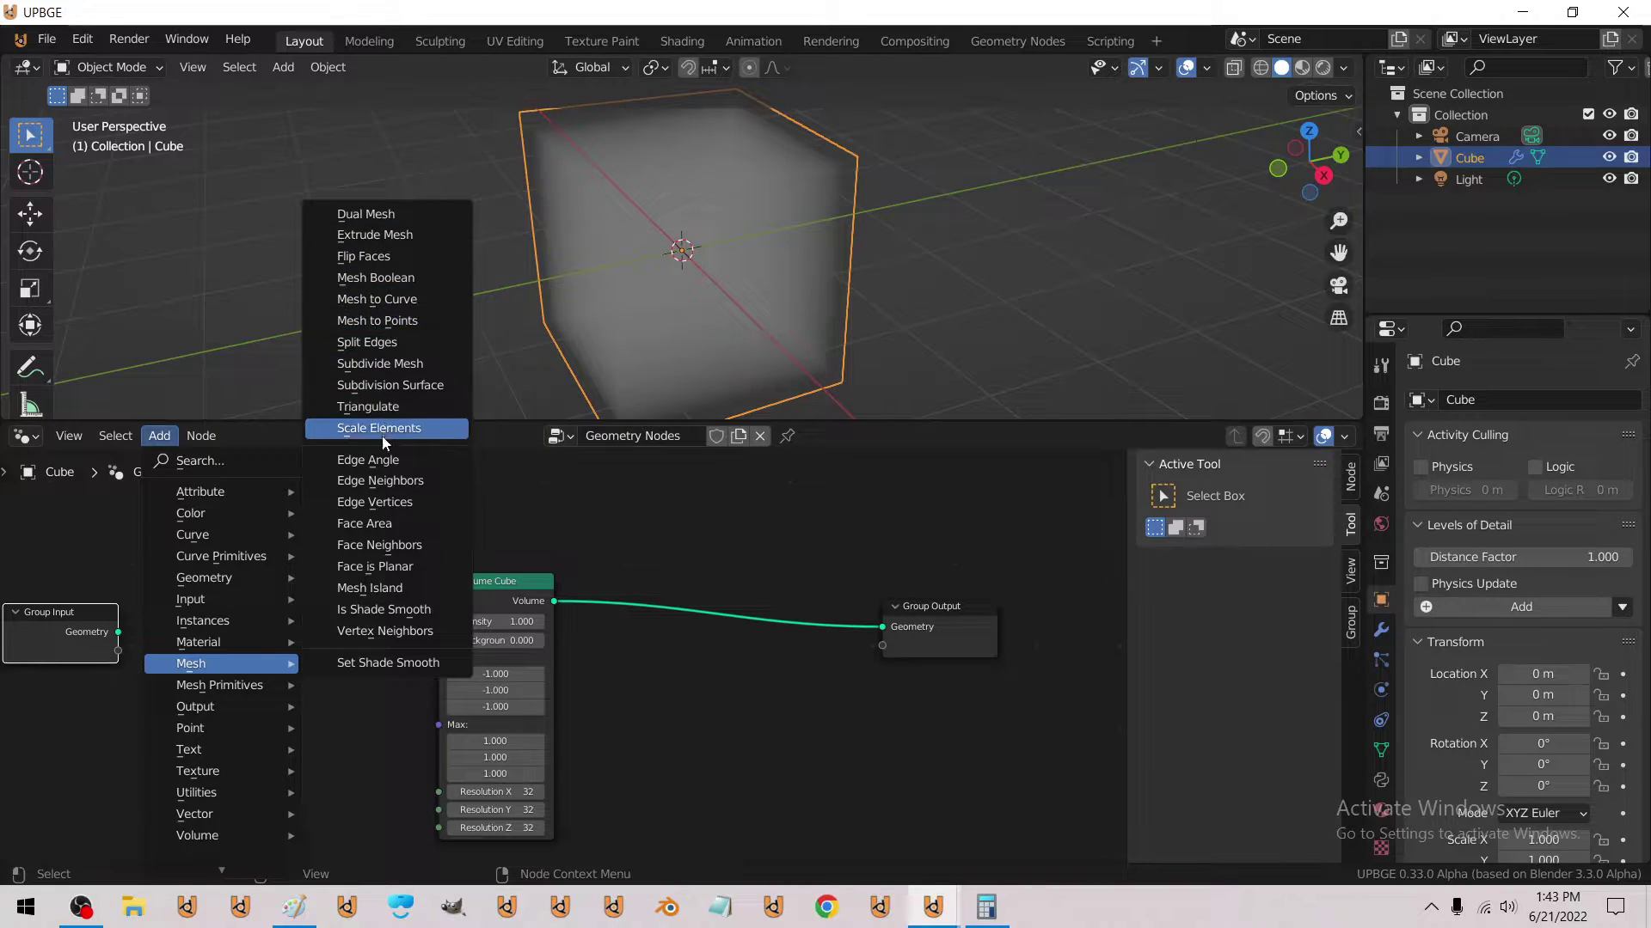
mouse_move(219, 827)
click(350, 833)
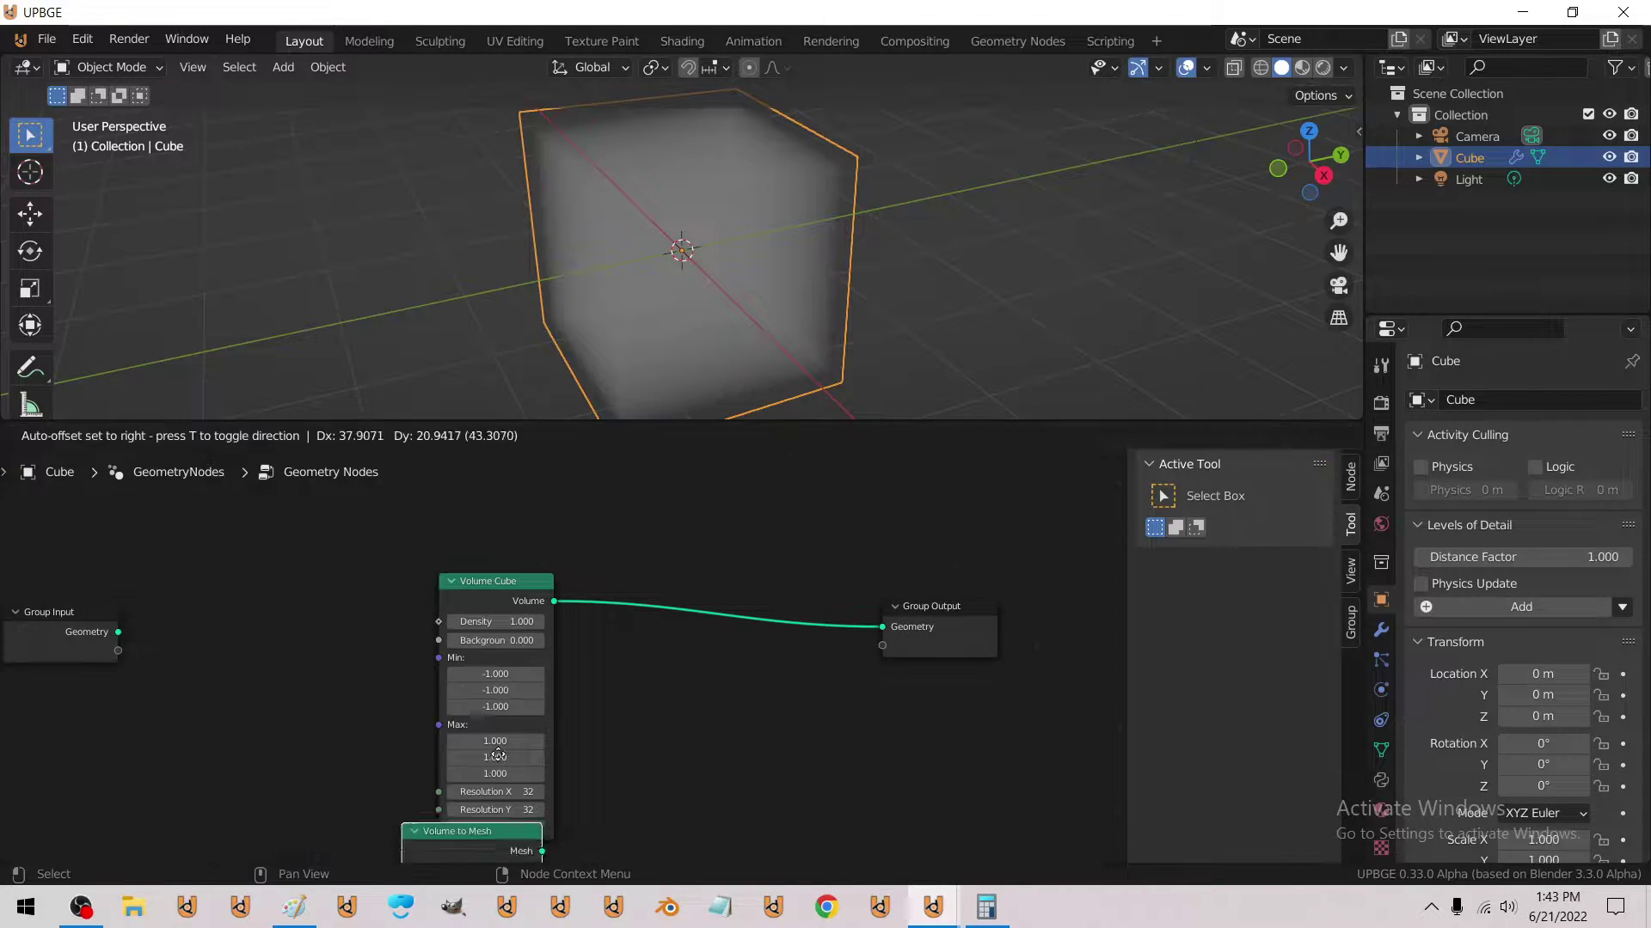
click(721, 615)
Add a Gradient Texture node set to Spherical and connect its Color output to the Volume Cube's Density.
click(158, 437)
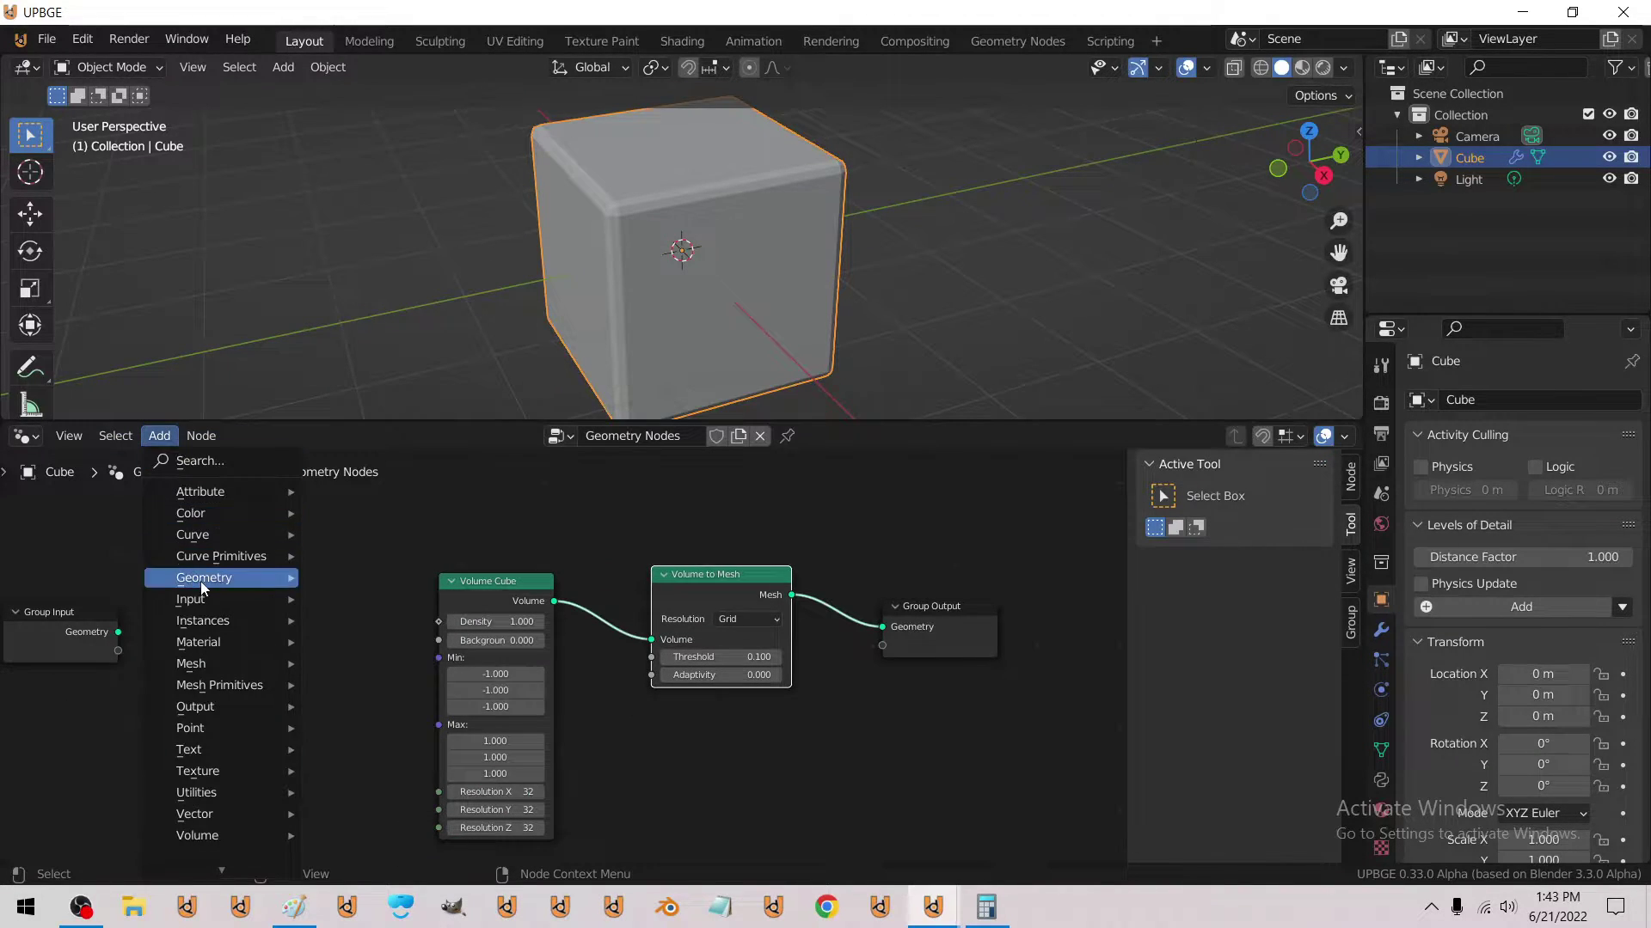
mouse_move(297, 772)
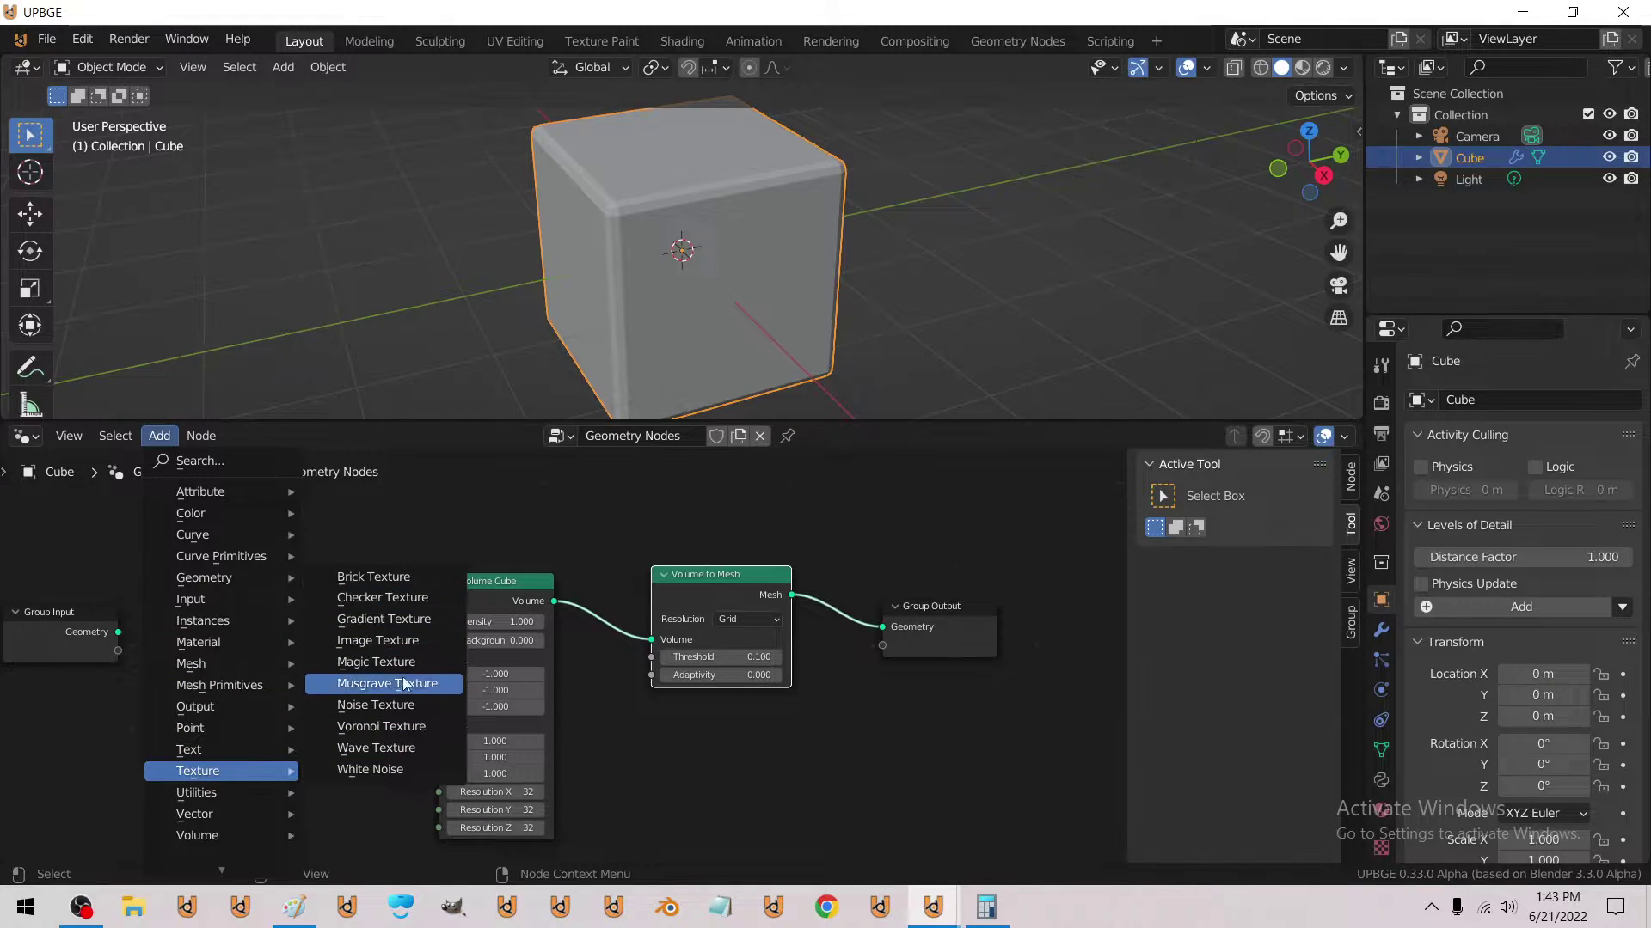
click(383, 619)
click(305, 742)
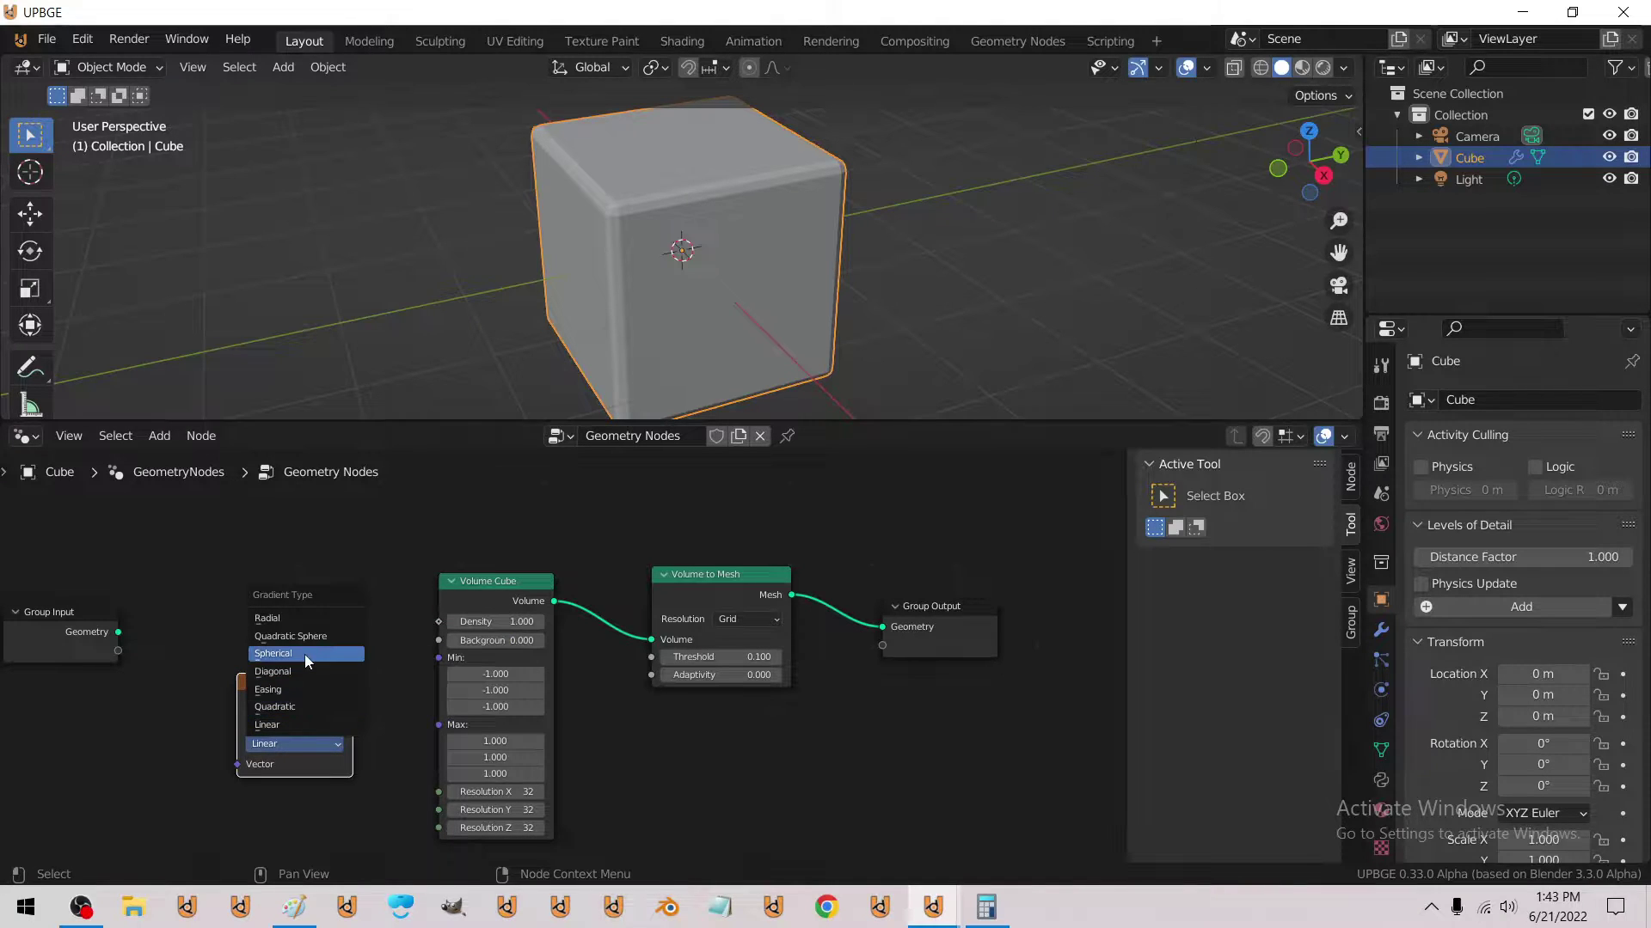
click(304, 653)
drag(423, 625, 444, 627)
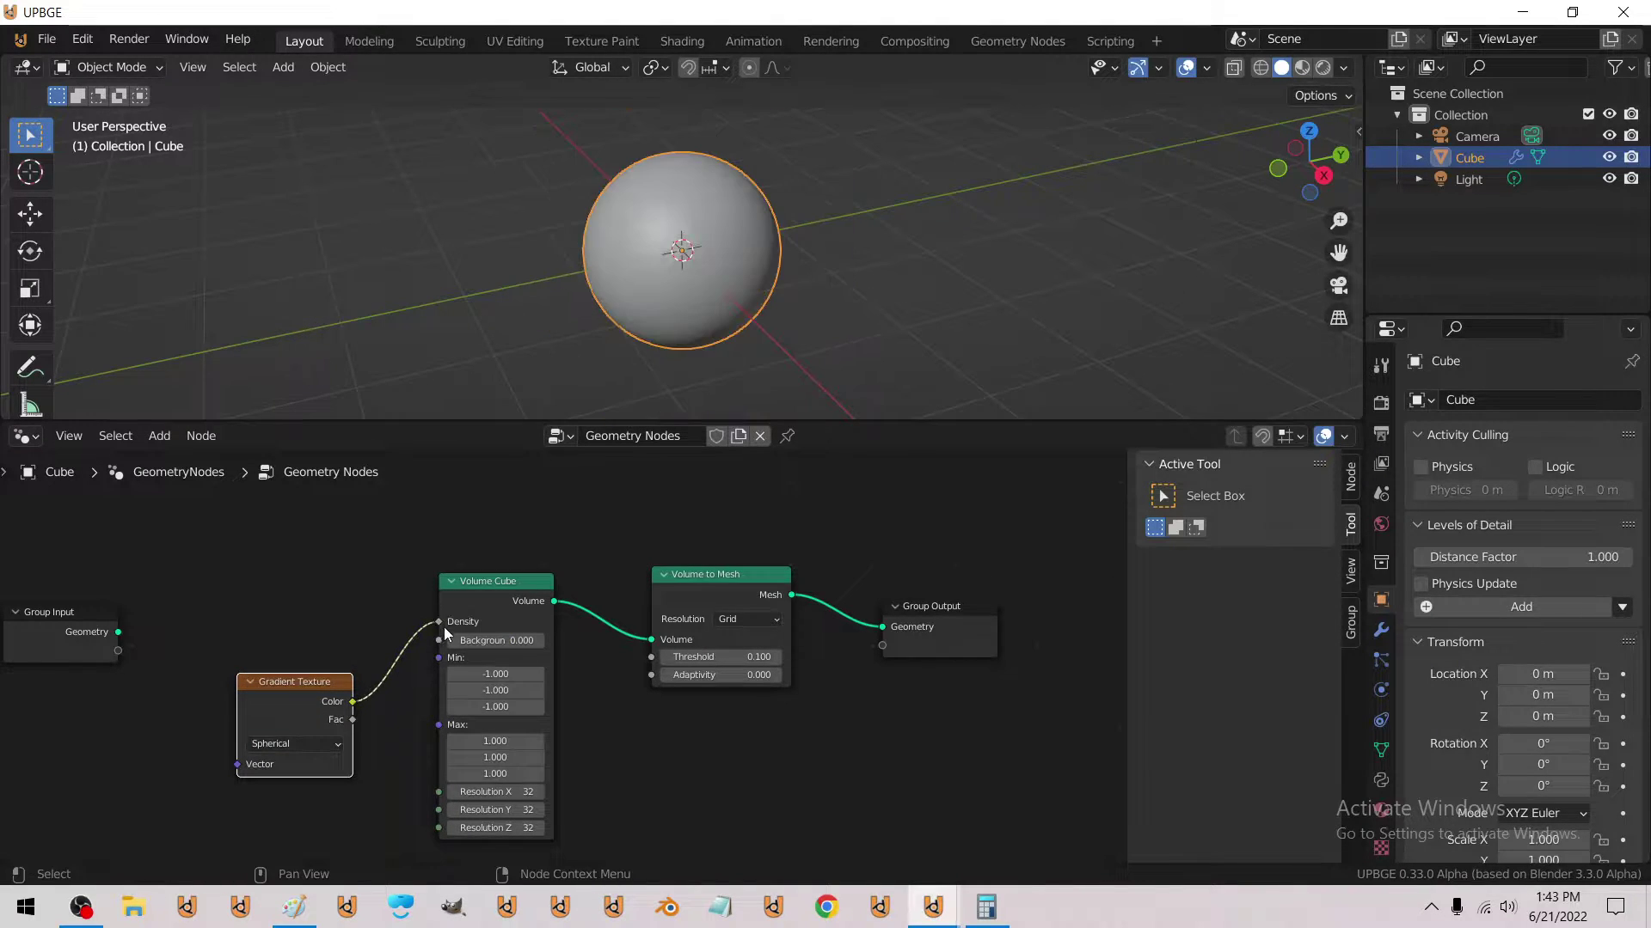
scroll(814, 224, up, 7)
middle_drag(816, 179, 675, 239)
scroll(755, 244, down, 1)
scroll(755, 244, down, 4)
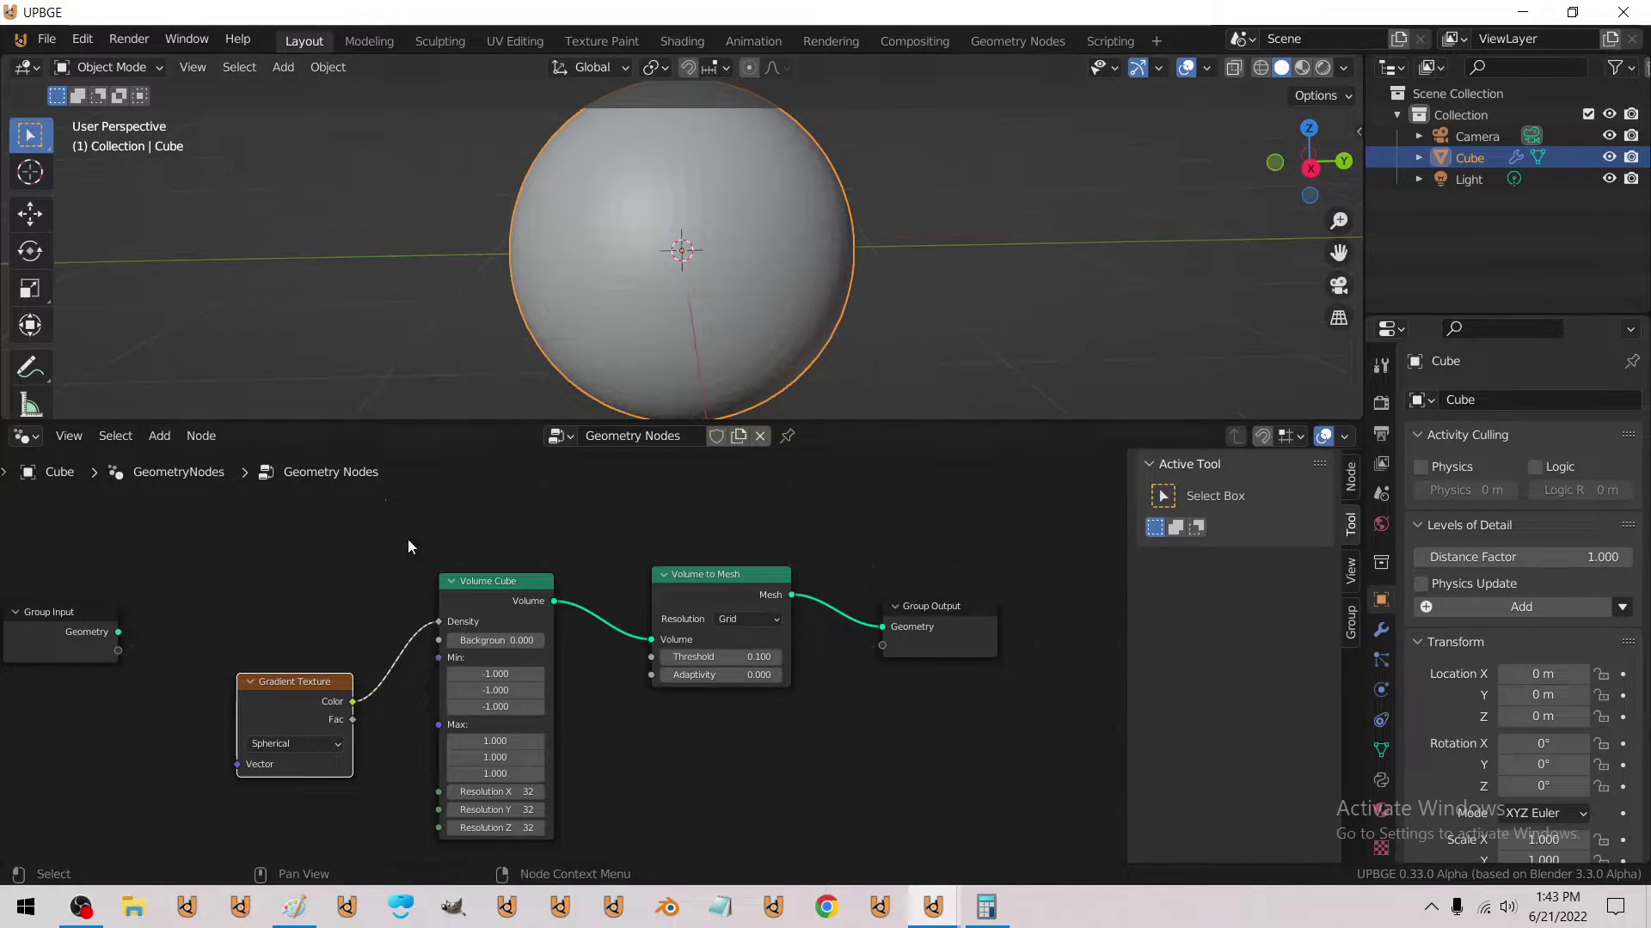
Move the Gradient Texture away from the Volume Cube and add a Musgrave Texture node below it.
middle_drag(442, 606, 596, 594)
drag(431, 674, 281, 673)
middle_drag(320, 663, 474, 623)
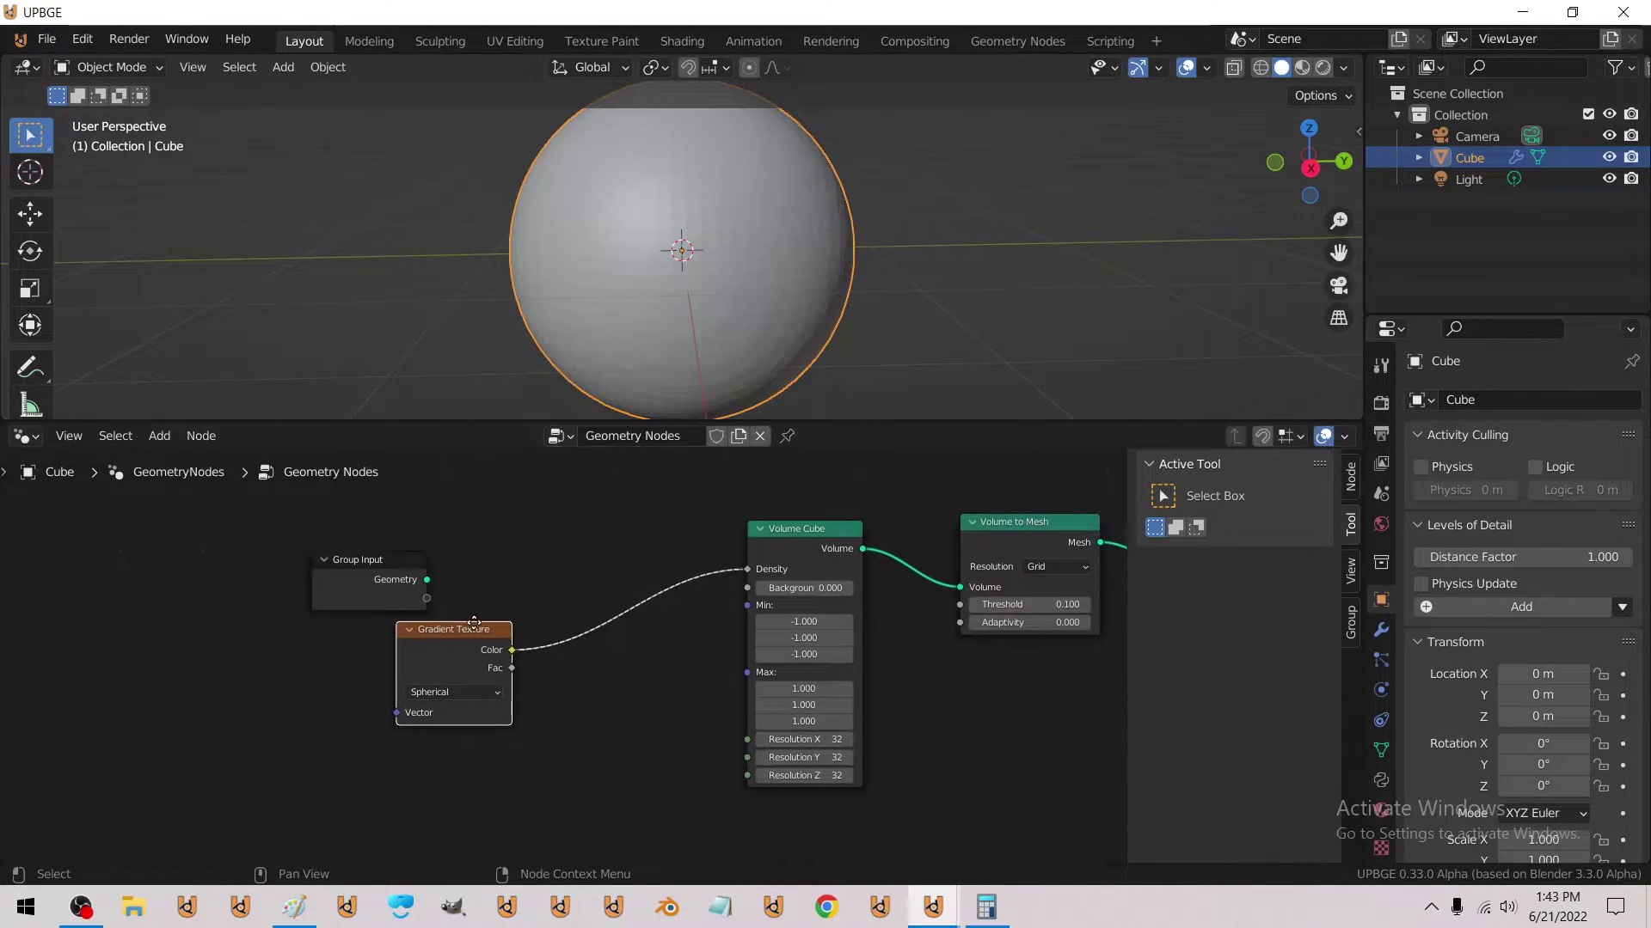
click(159, 439)
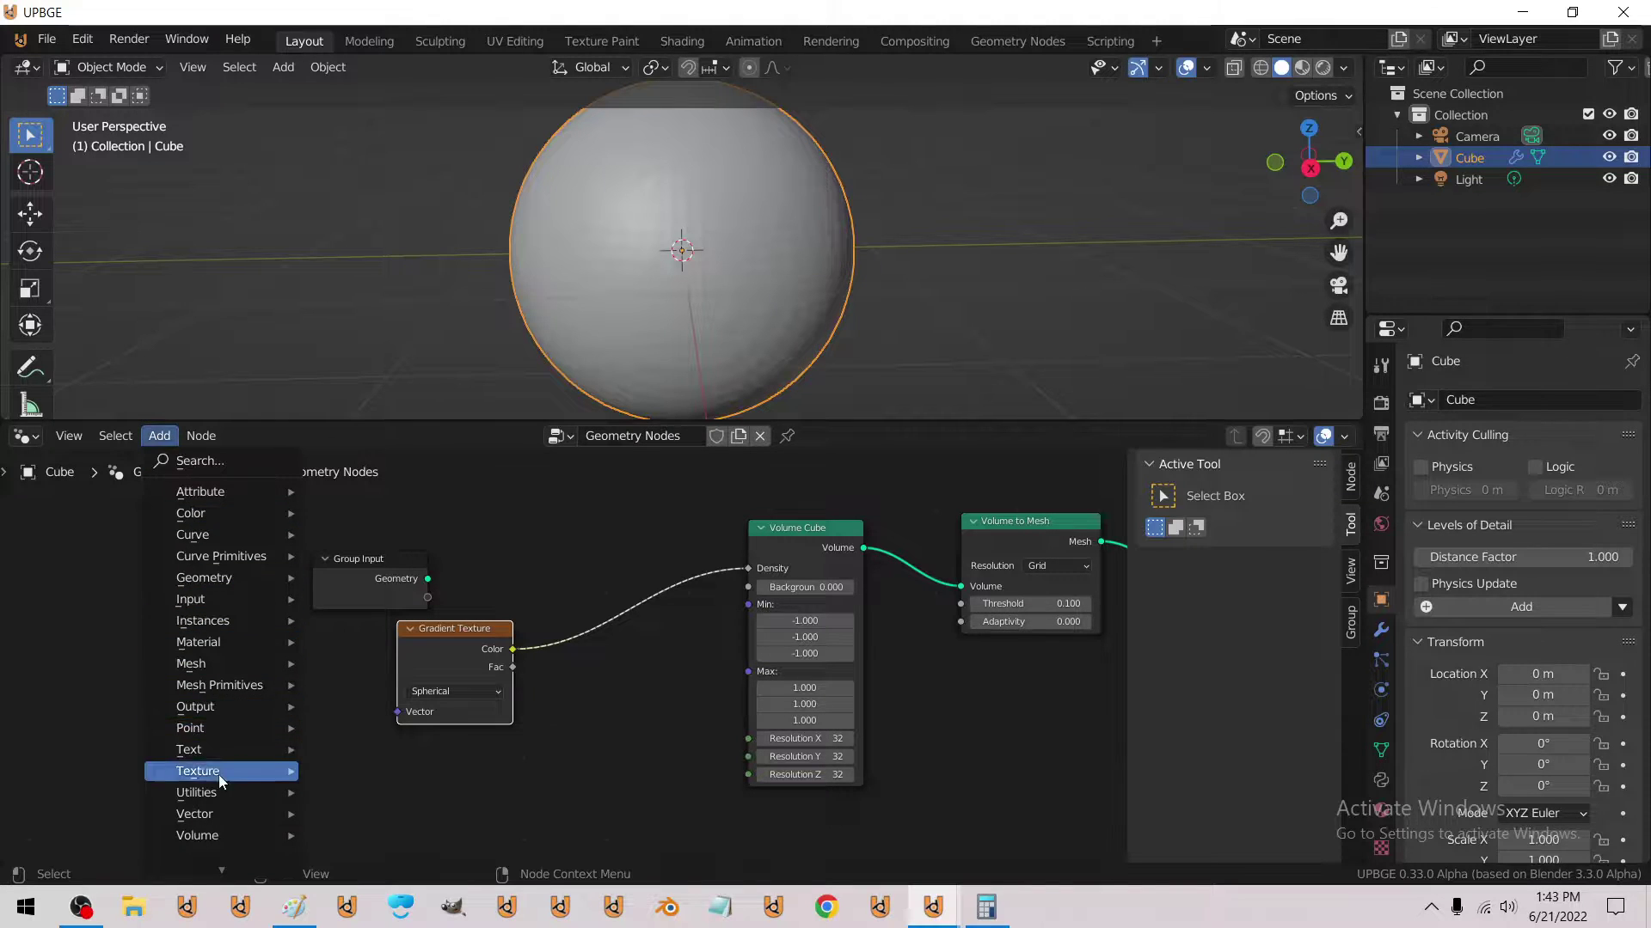
mouse_move(219, 775)
click(369, 663)
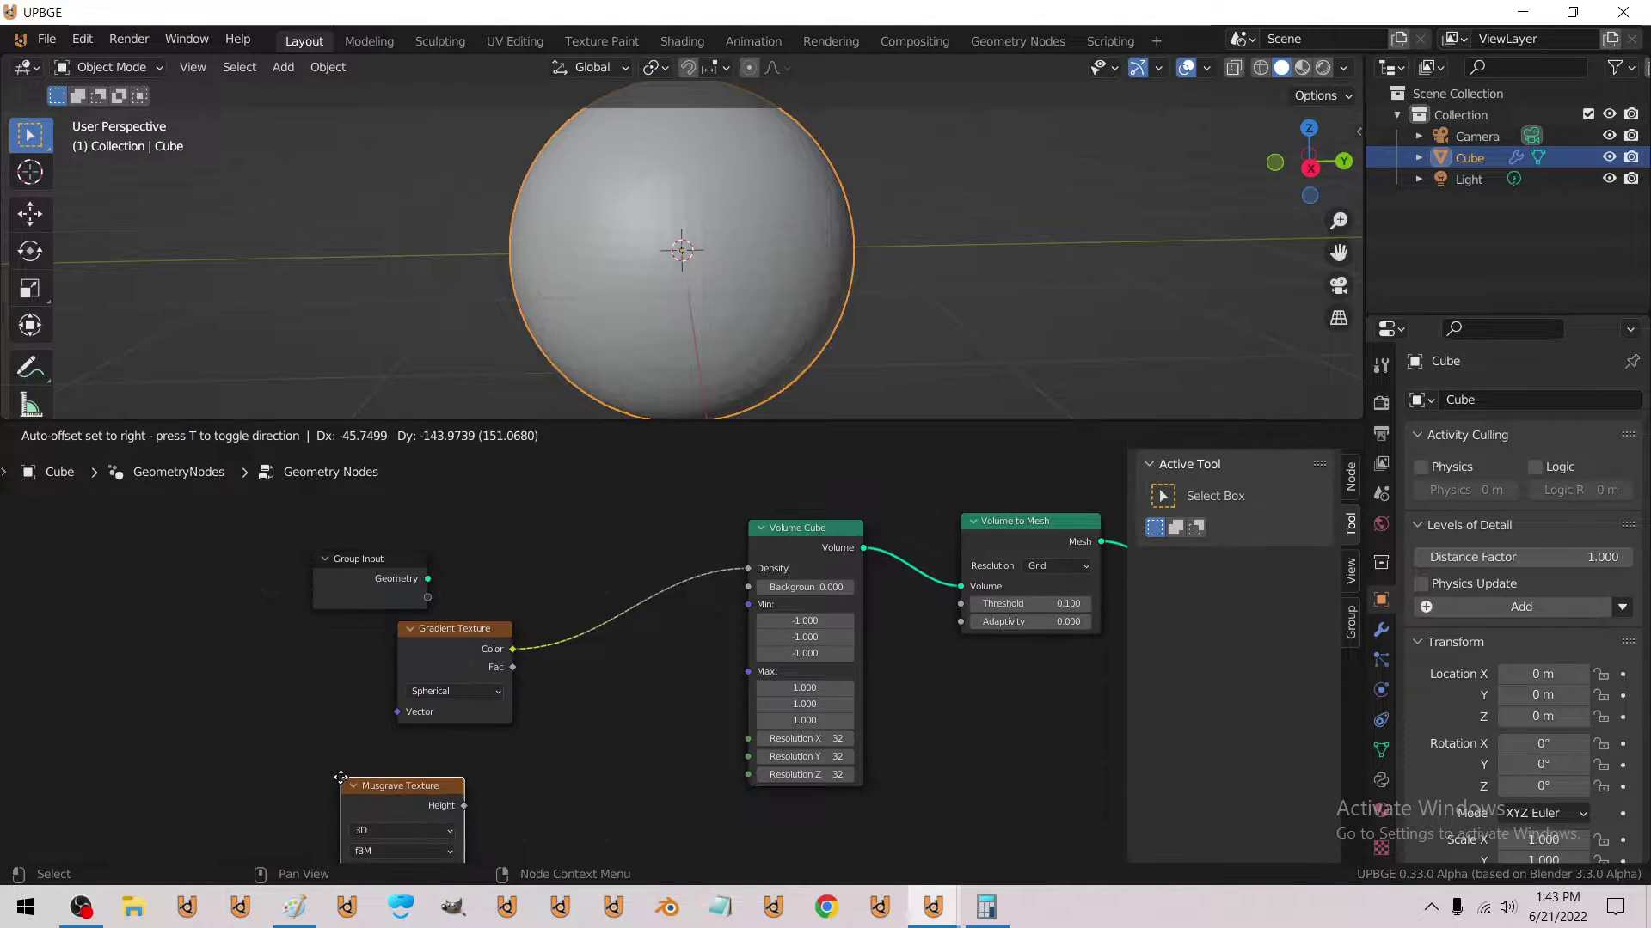
click(341, 777)
Insert a Math node set to Multiply between the Gradient Texture and the Volume Cube's Density.
click(162, 437)
mouse_move(208, 787)
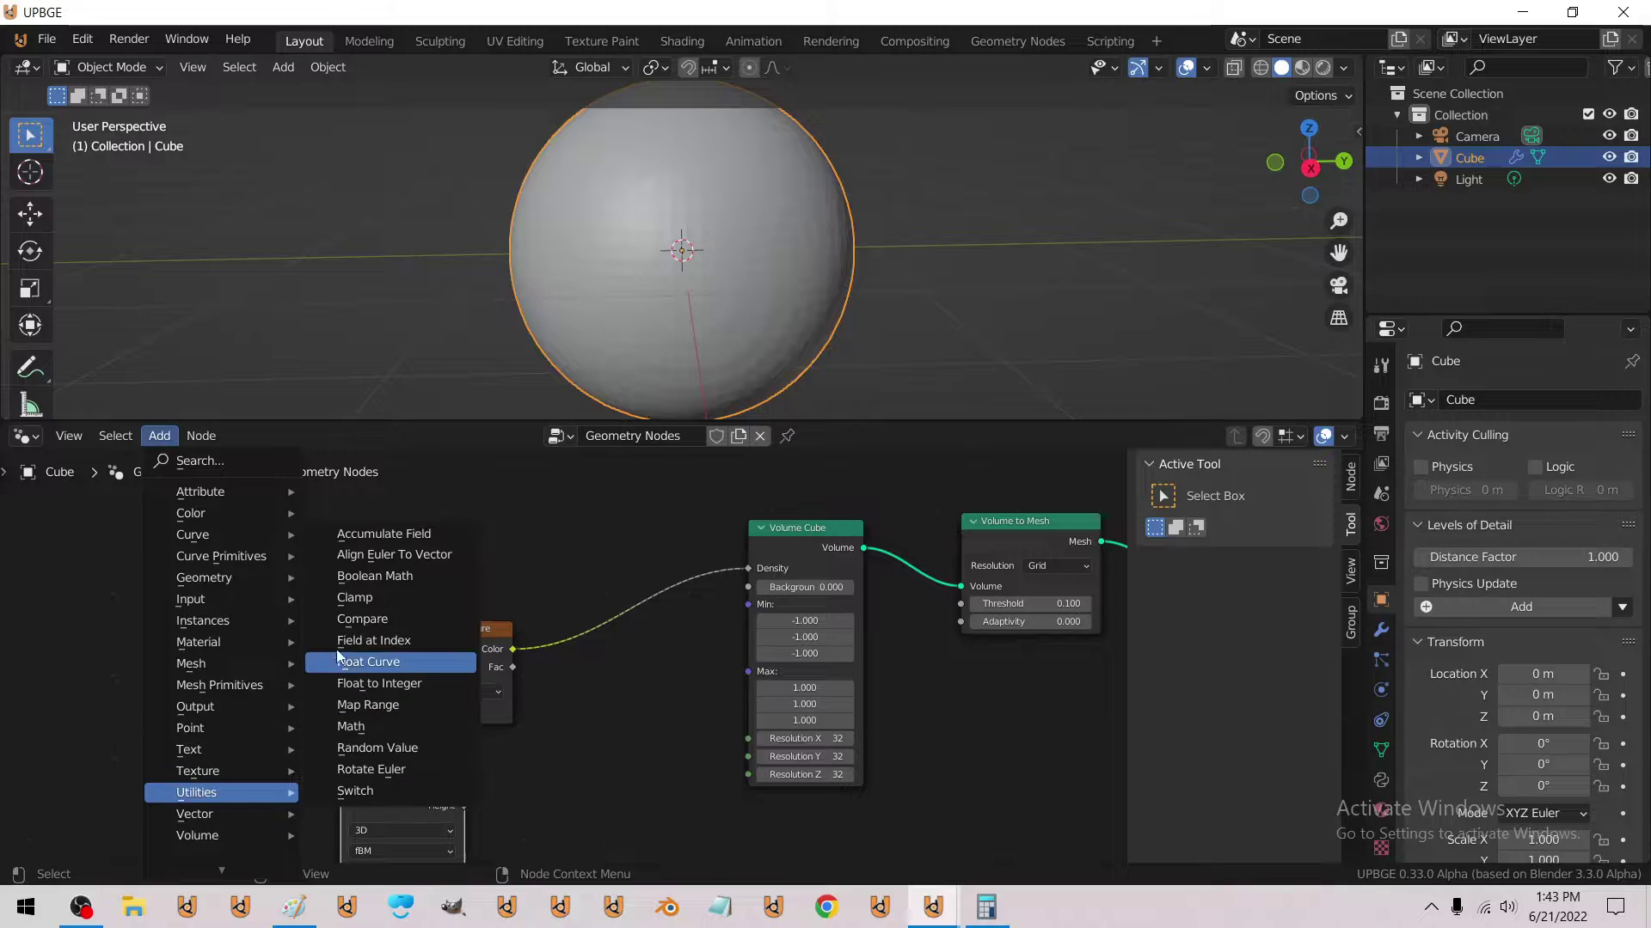
click(353, 727)
click(621, 604)
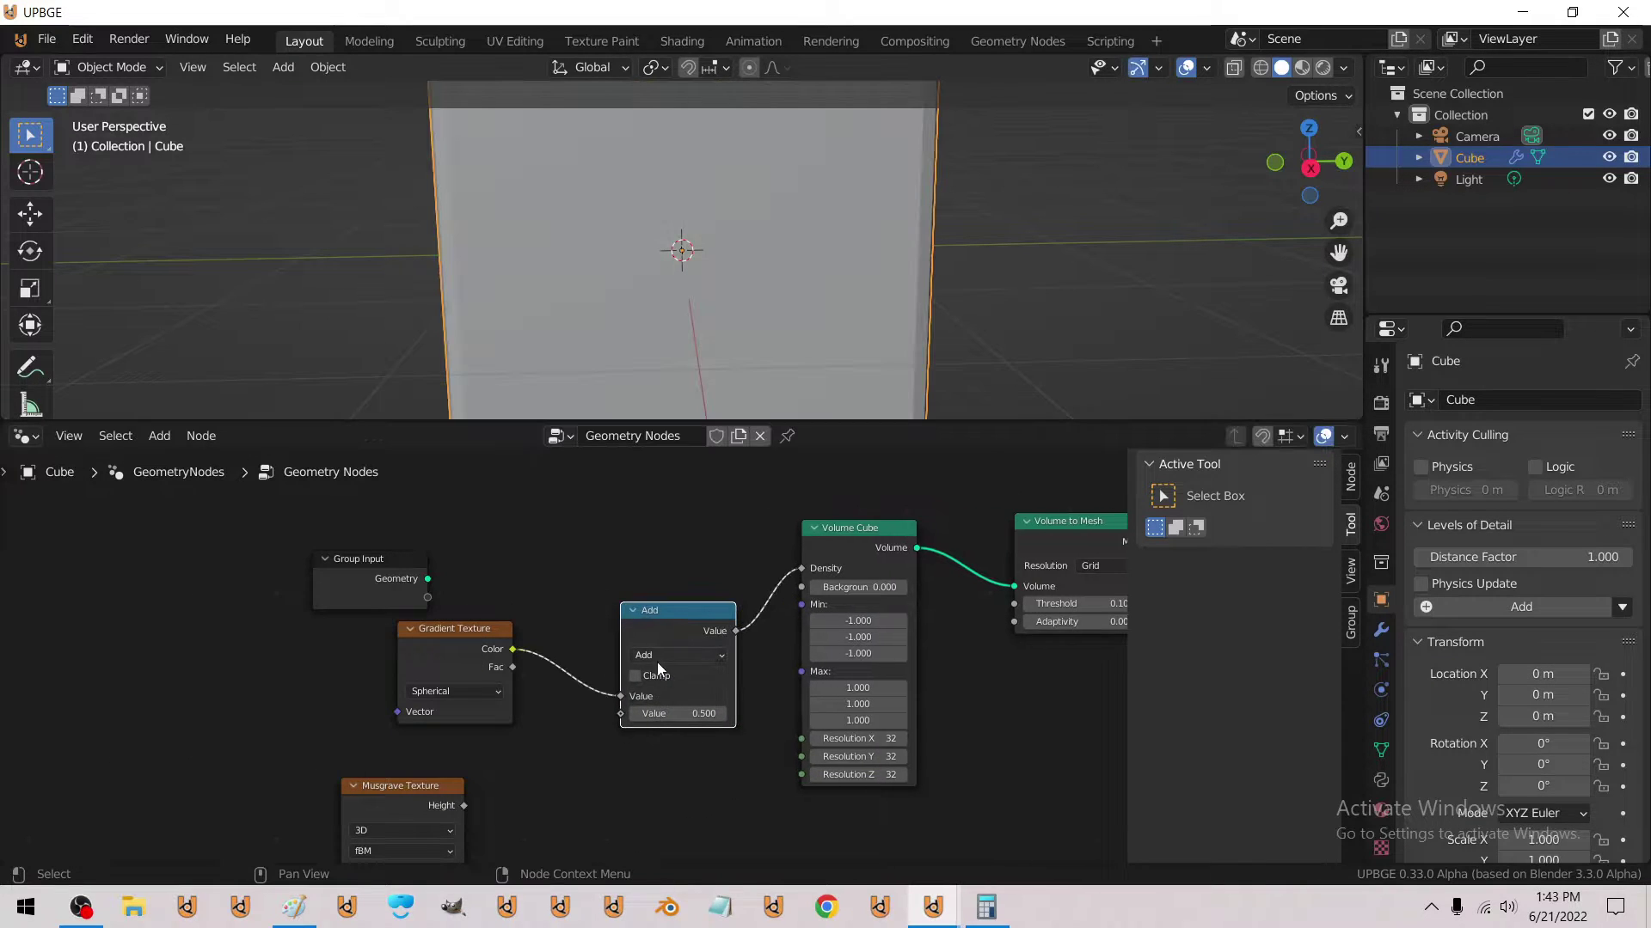
click(657, 660)
click(653, 655)
click(654, 485)
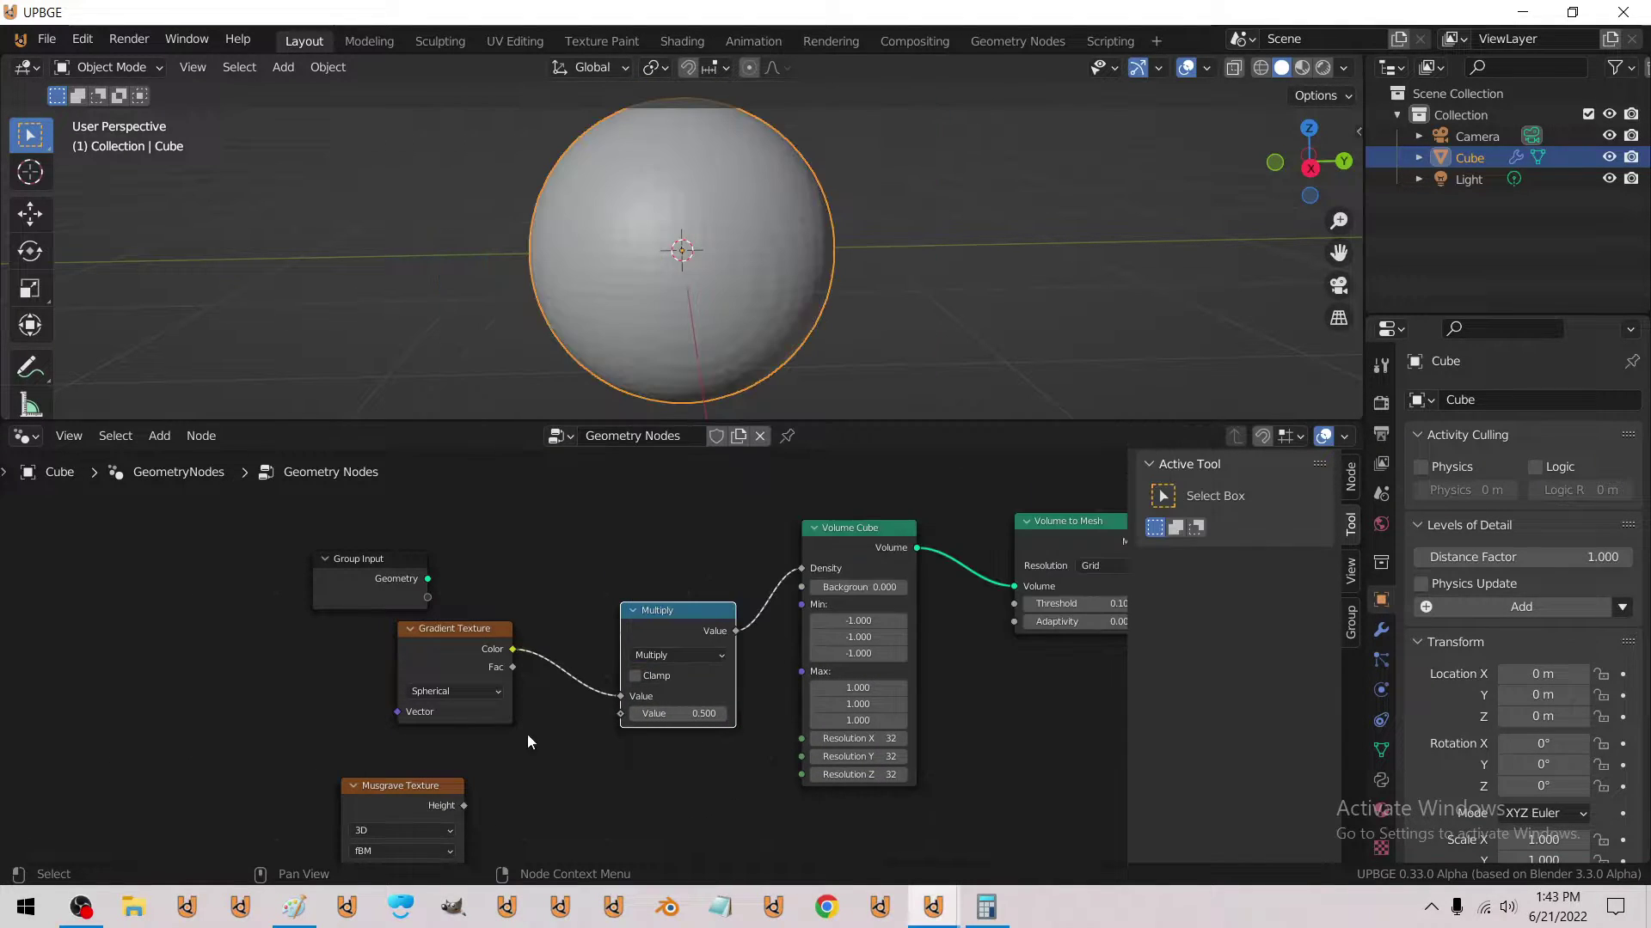
Connect the Musgrave Texture's Height to the Multiply node's second value and tidy the node positions.
drag(661, 707, 622, 713)
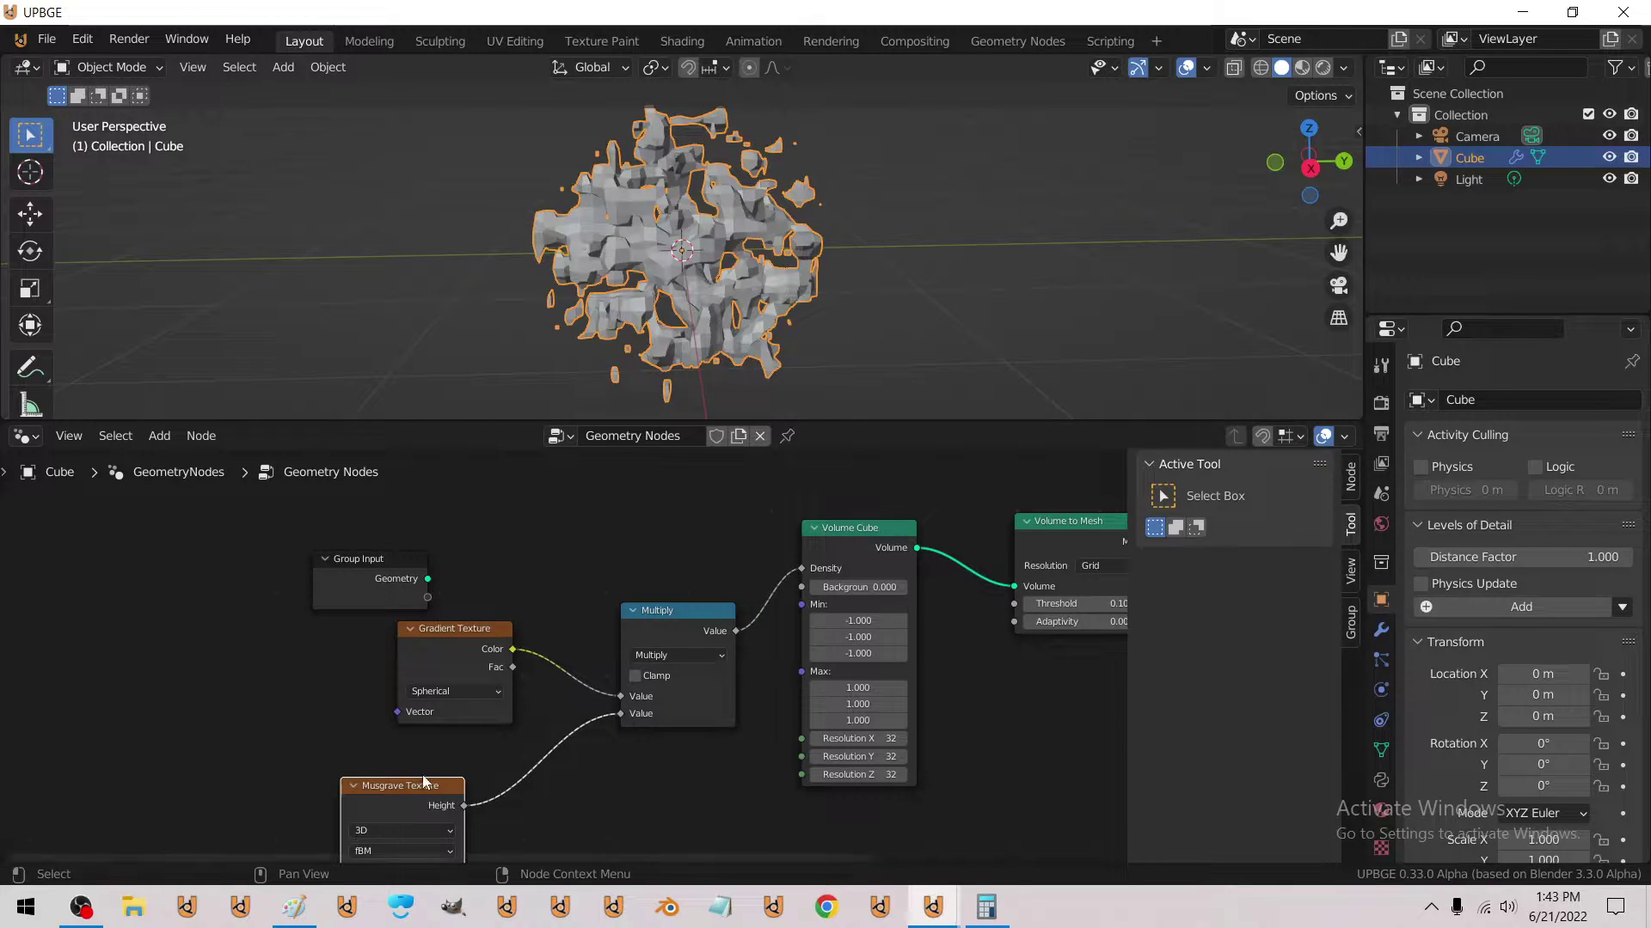
drag(404, 786, 457, 754)
drag(689, 621, 712, 612)
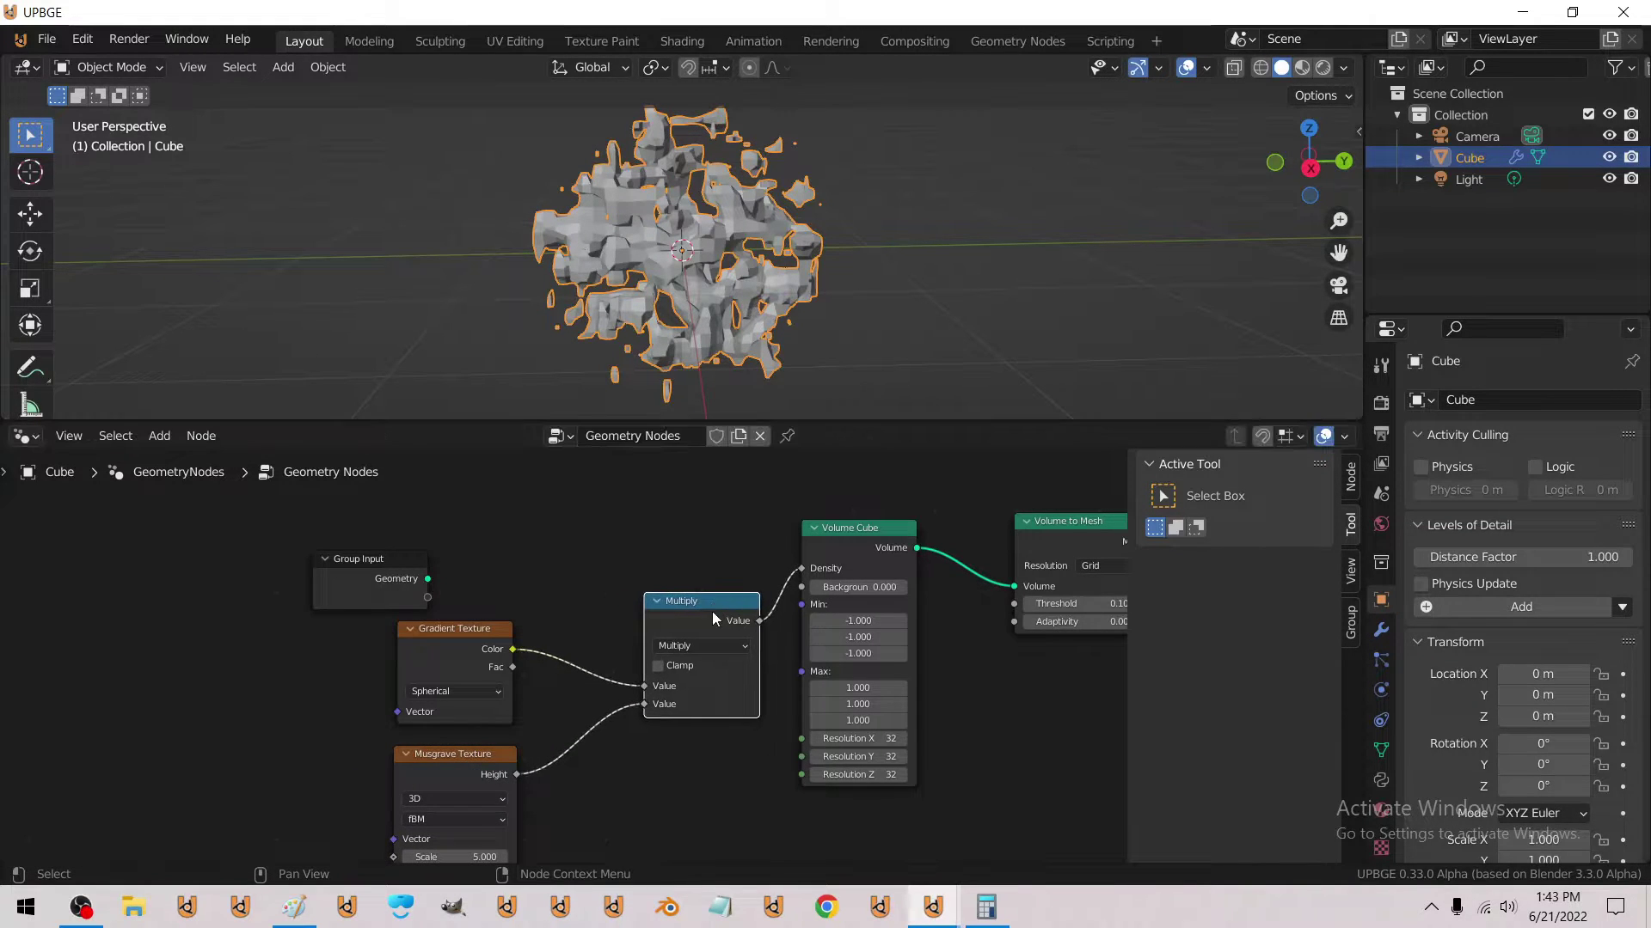
middle_drag(595, 256, 628, 288)
scroll(620, 318, up, 2)
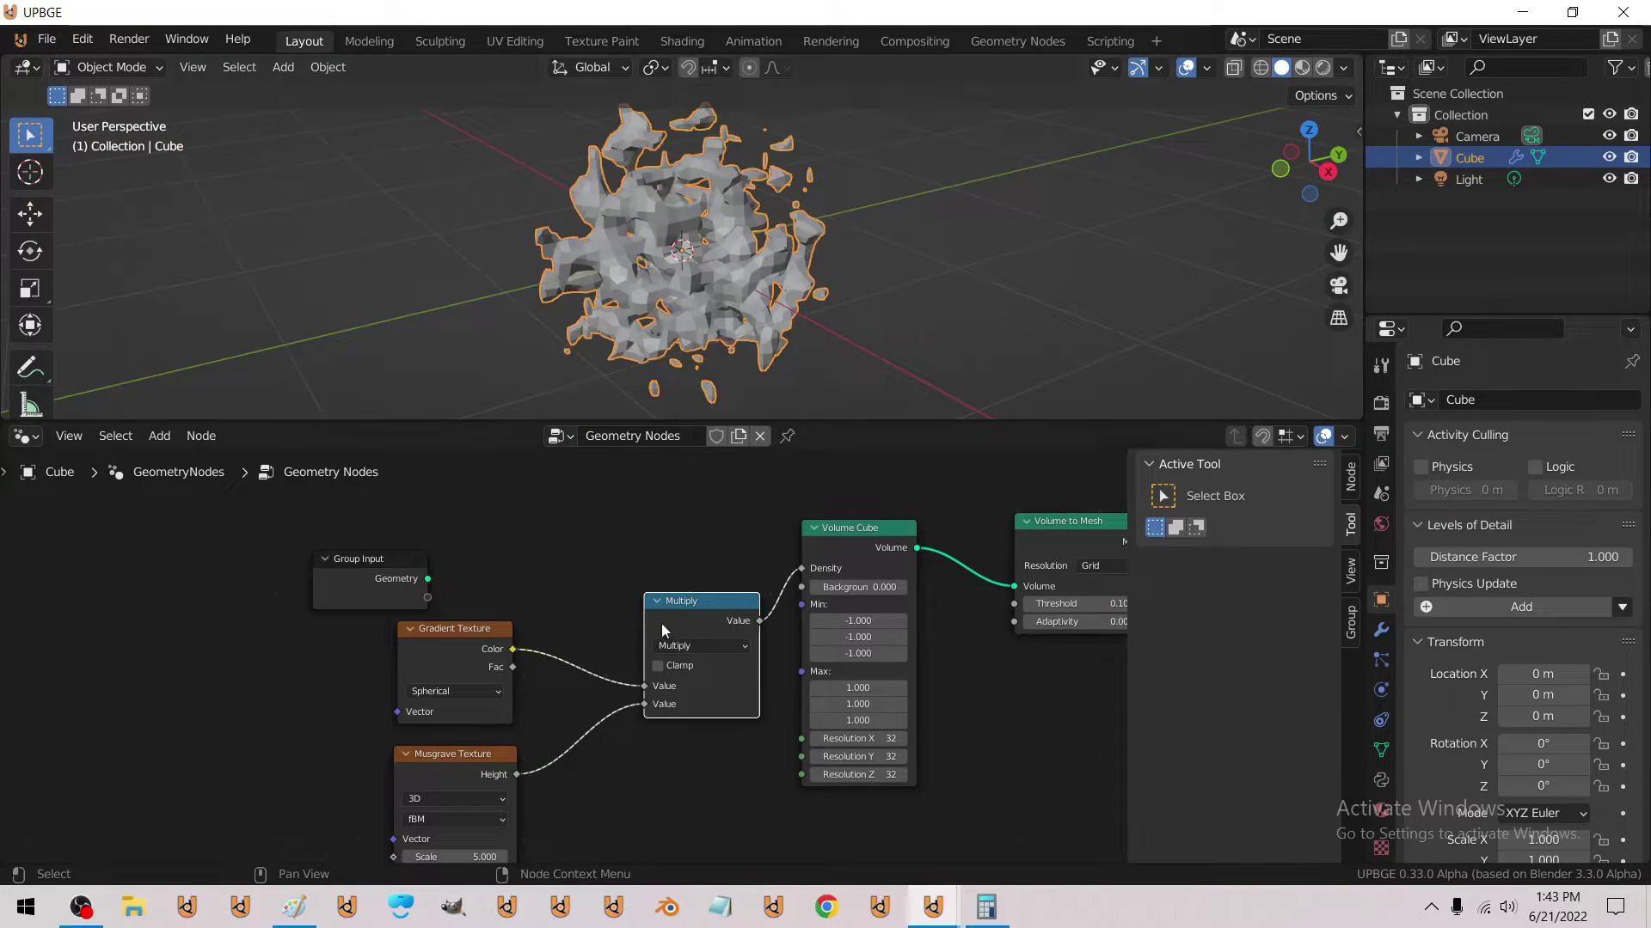
Change the Math node's operation from Multiply to Divide and inspect the resulting mesh.
drag(662, 626, 644, 613)
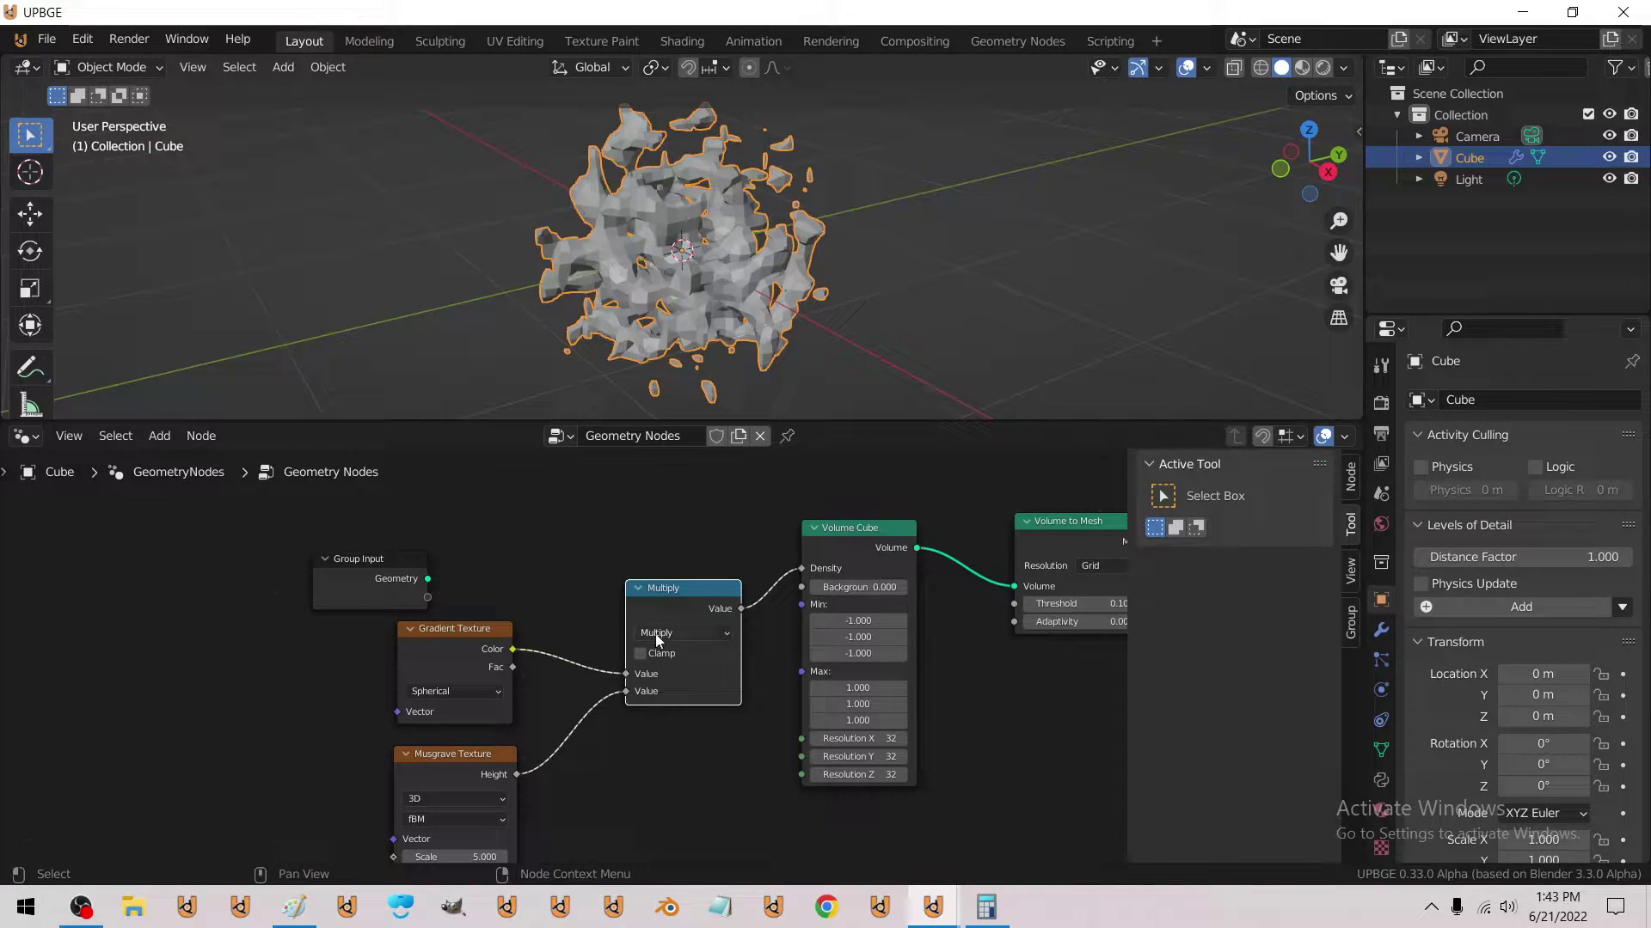
click(659, 633)
click(680, 739)
middle_drag(774, 283, 616, 329)
scroll(503, 262, down, 3)
scroll(570, 269, up, 1)
scroll(571, 271, up, 2)
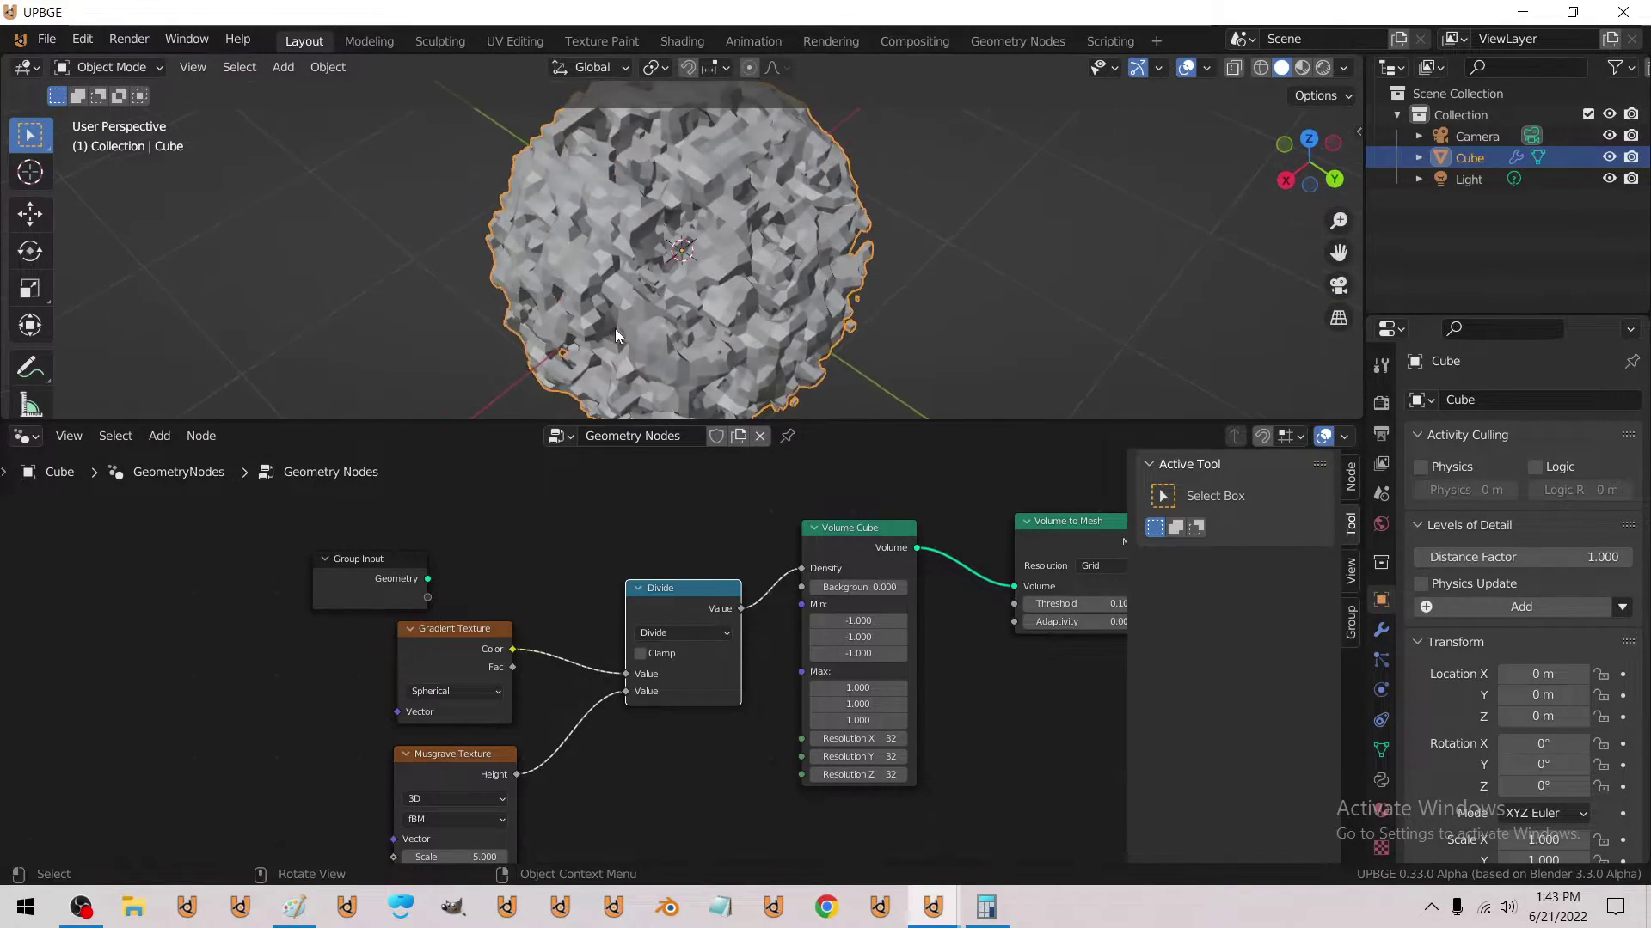
scroll(616, 328, up, 3)
Set the Musgrave Texture's Scale to 15.
middle_drag(534, 684, 576, 552)
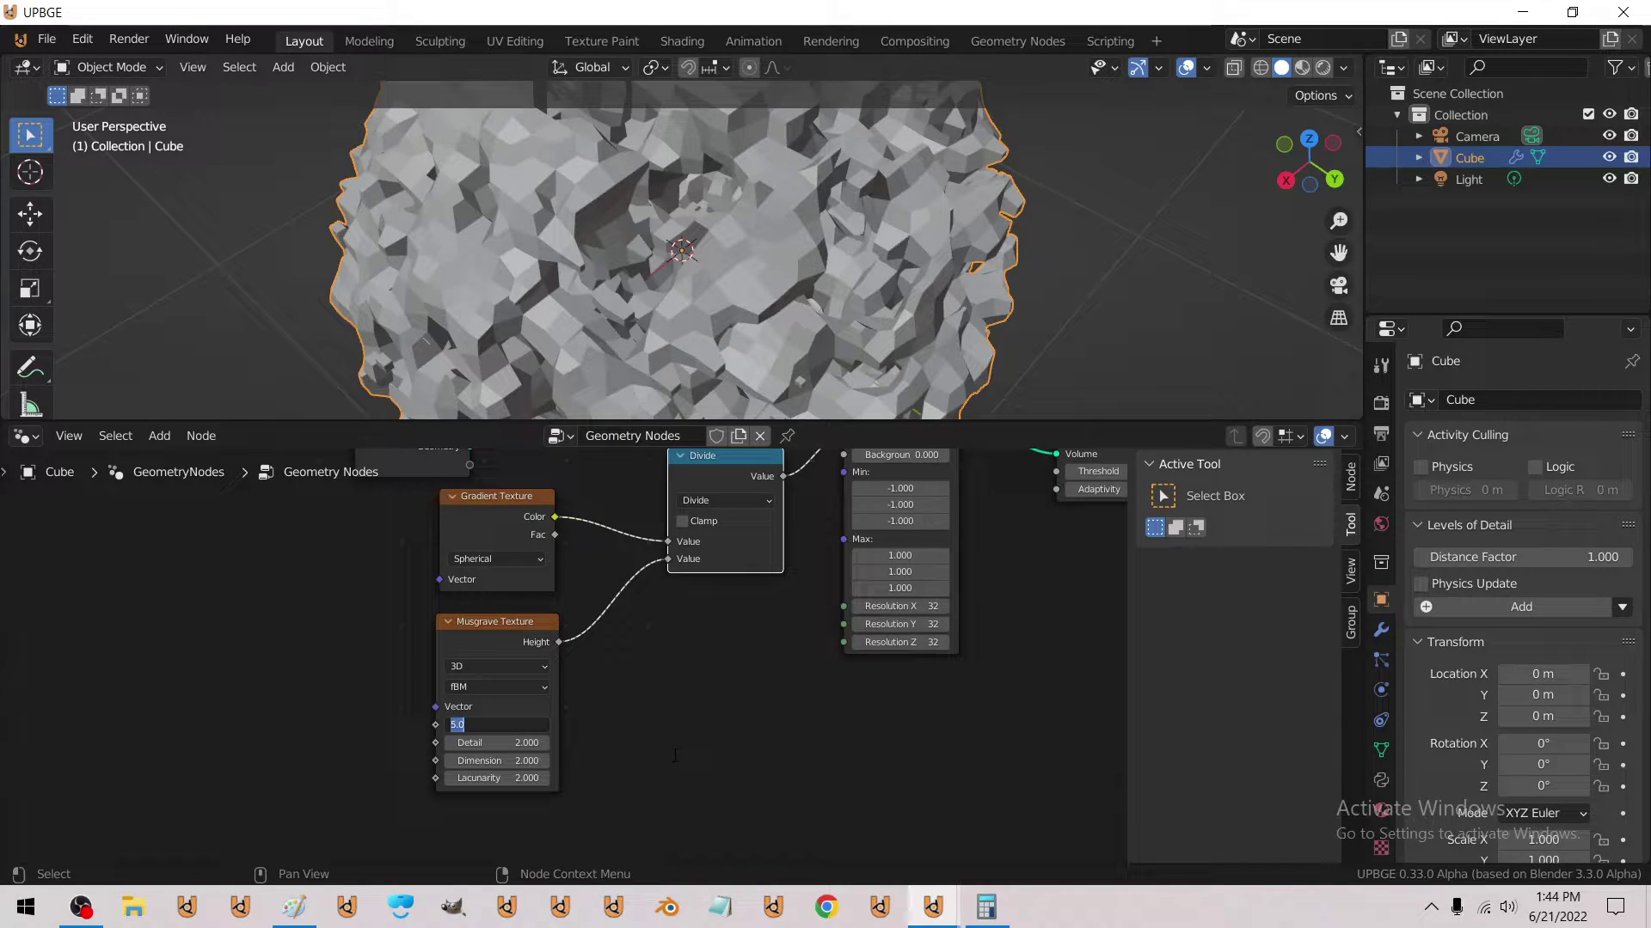
key(Return)
middle_drag(559, 283, 576, 116)
scroll(512, 607, down, 2)
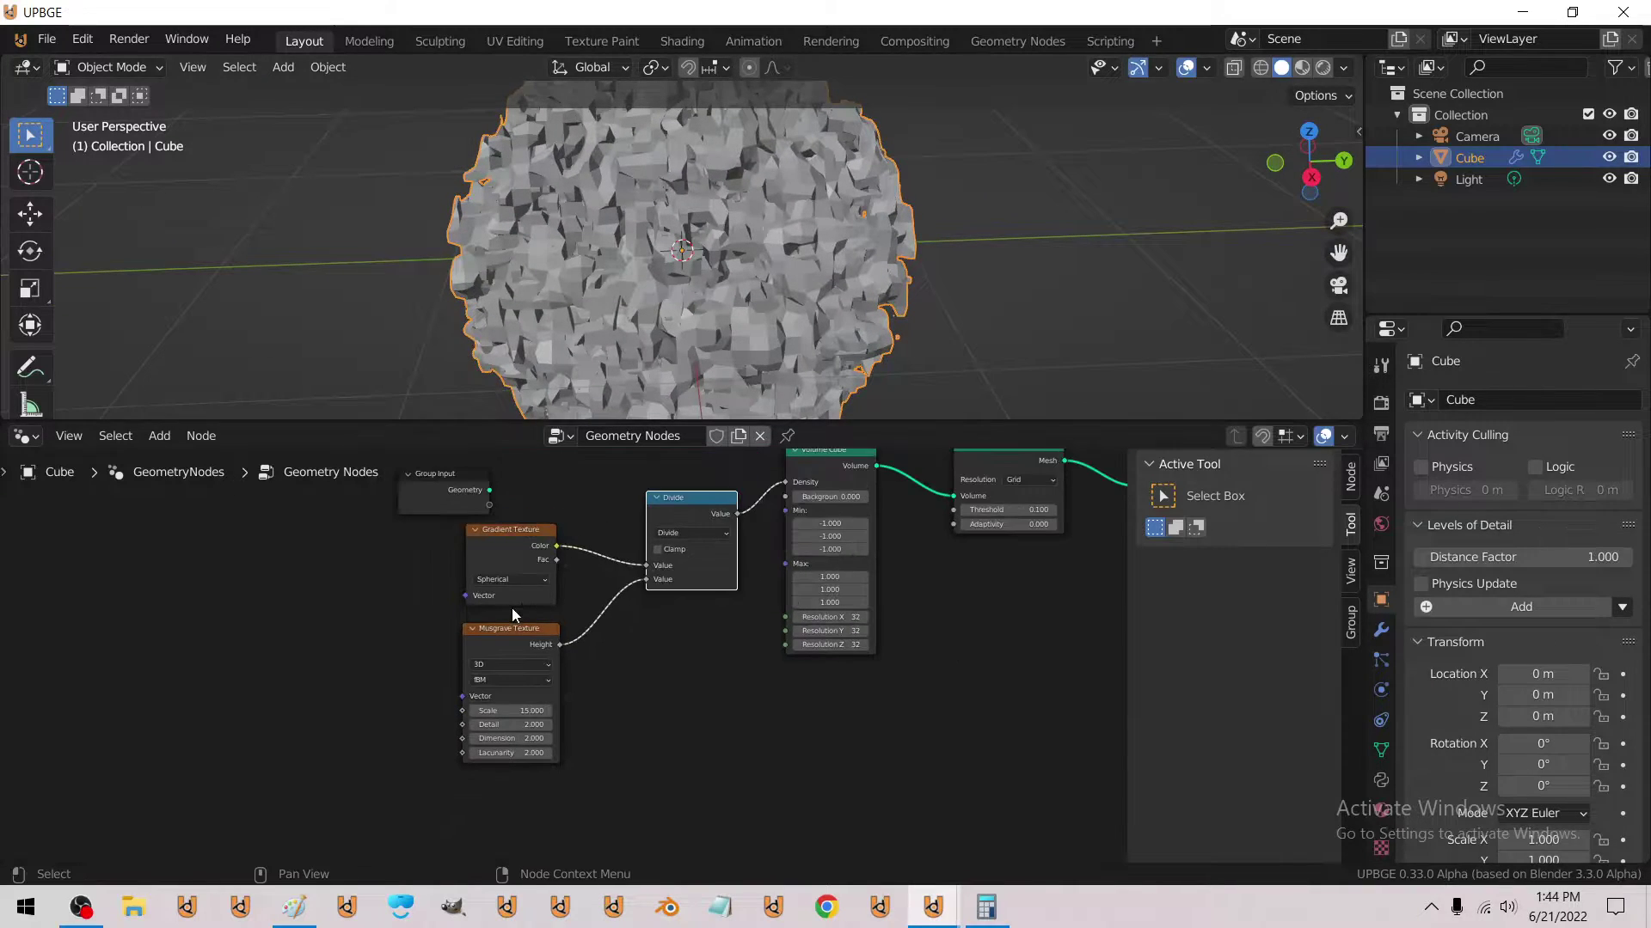
Move the Musgrave Texture down and place a duplicate of the Gradient Texture beside the original.
middle_drag(520, 622, 551, 639)
drag(583, 667, 583, 725)
click(580, 555)
key(shift+d)
click(464, 626)
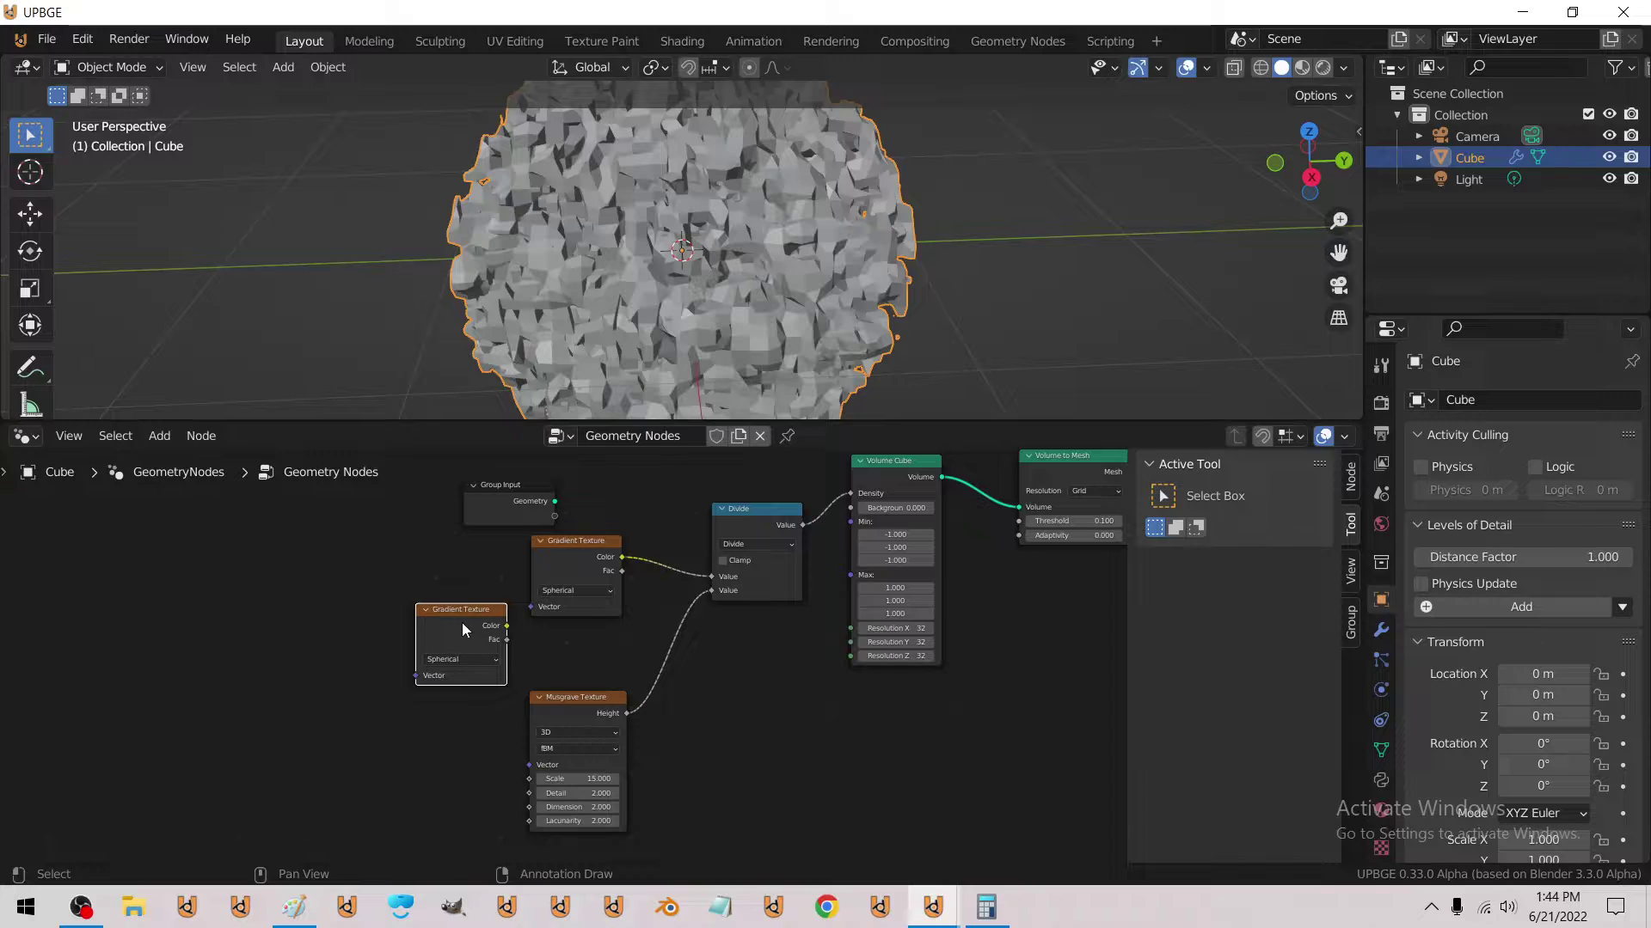
Add a Position node and connect it to the duplicated Gradient Texture's Vector input.
click(159, 436)
mouse_move(185, 607)
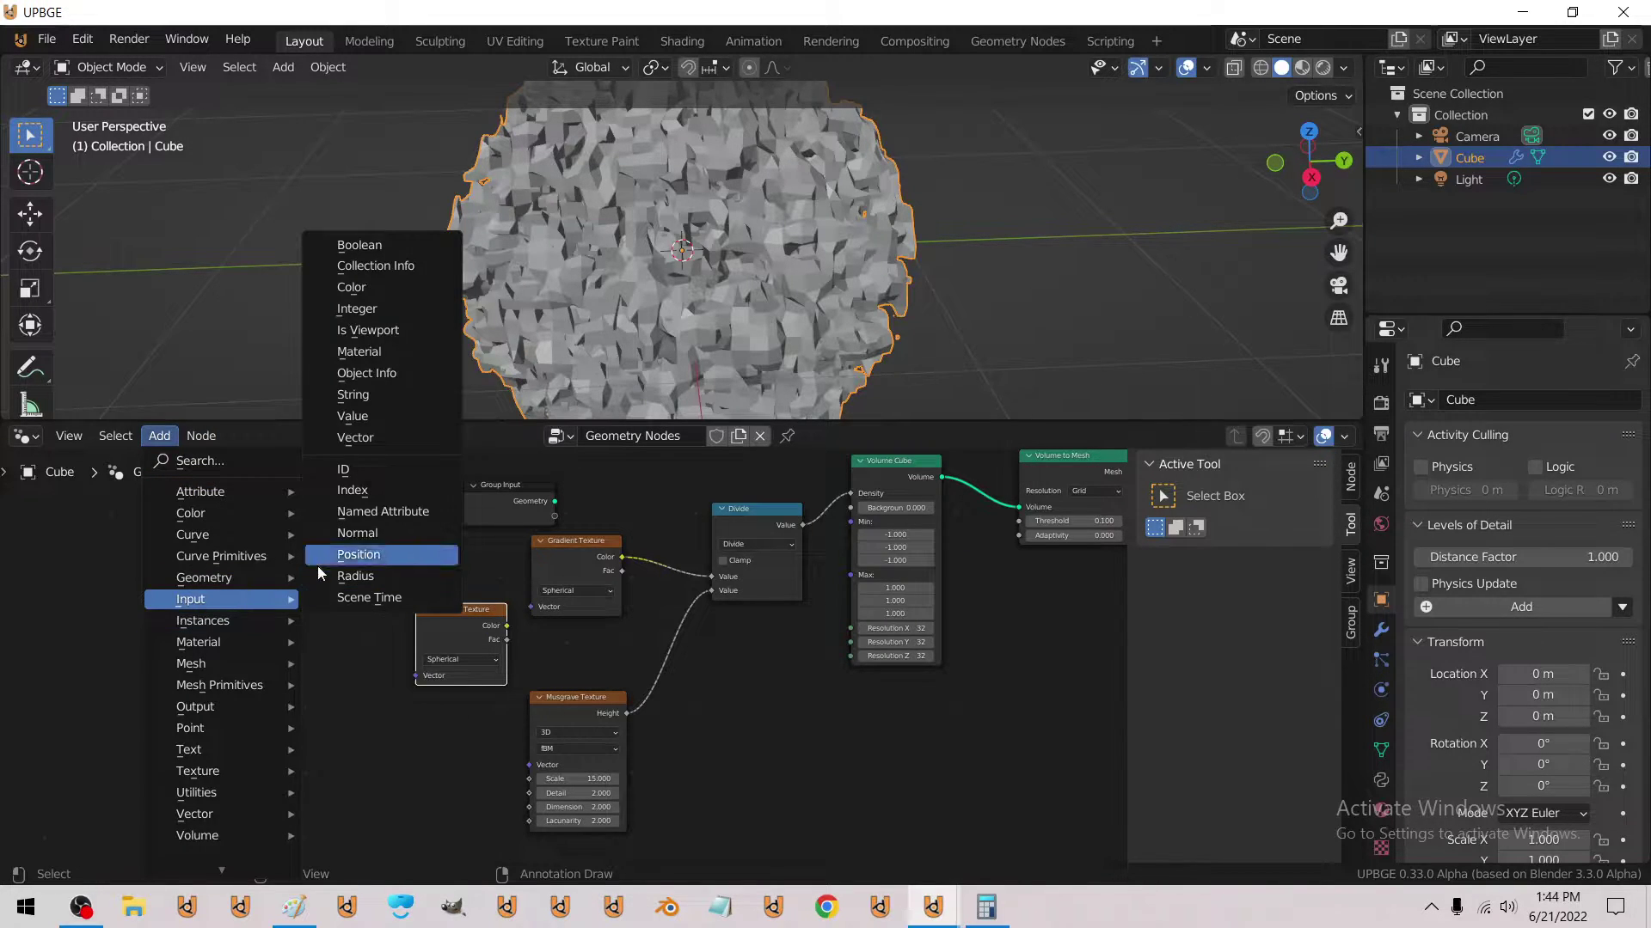
click(317, 564)
click(255, 677)
drag(417, 672, 417, 675)
drag(448, 611, 382, 641)
click(153, 437)
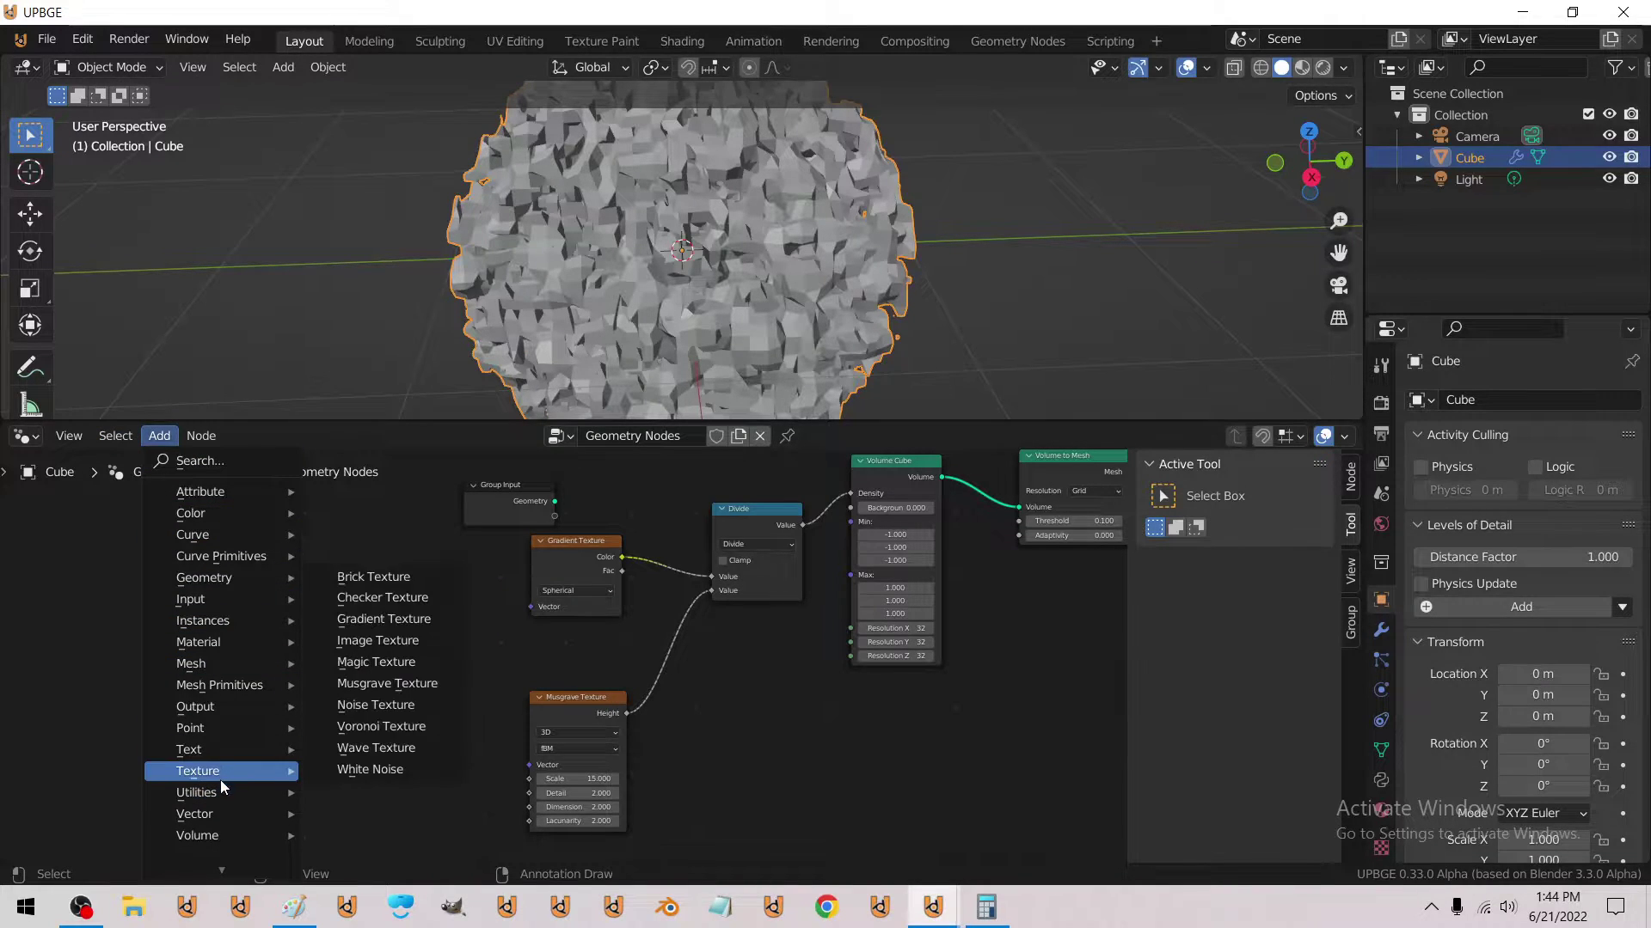
mouse_move(221, 793)
click(362, 727)
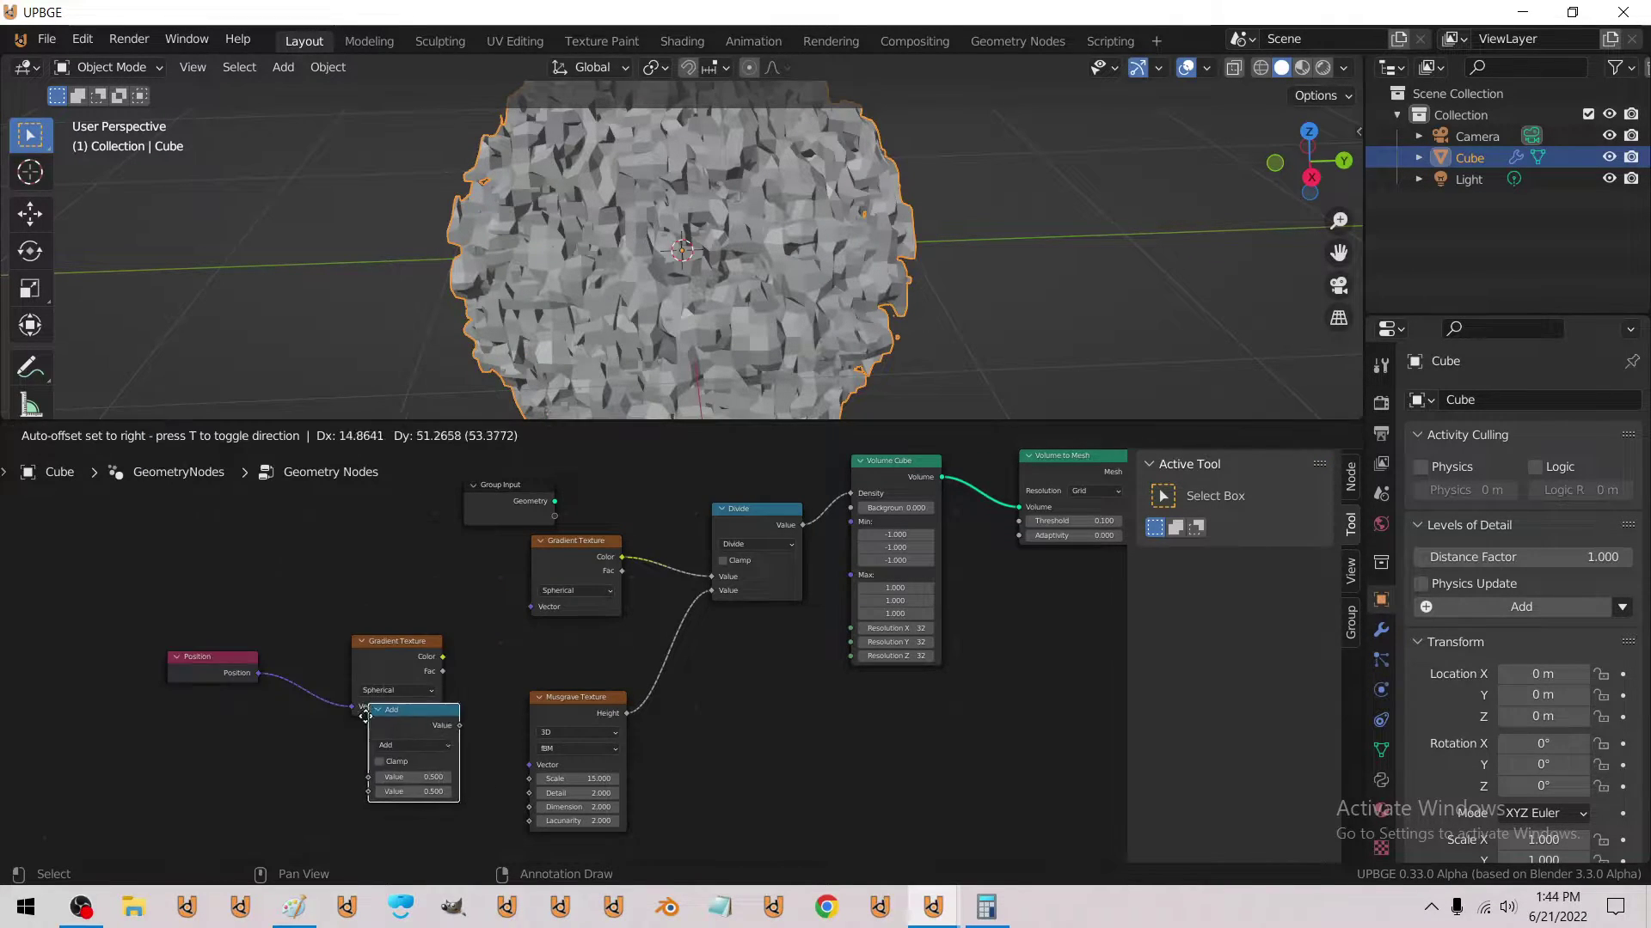
click(356, 732)
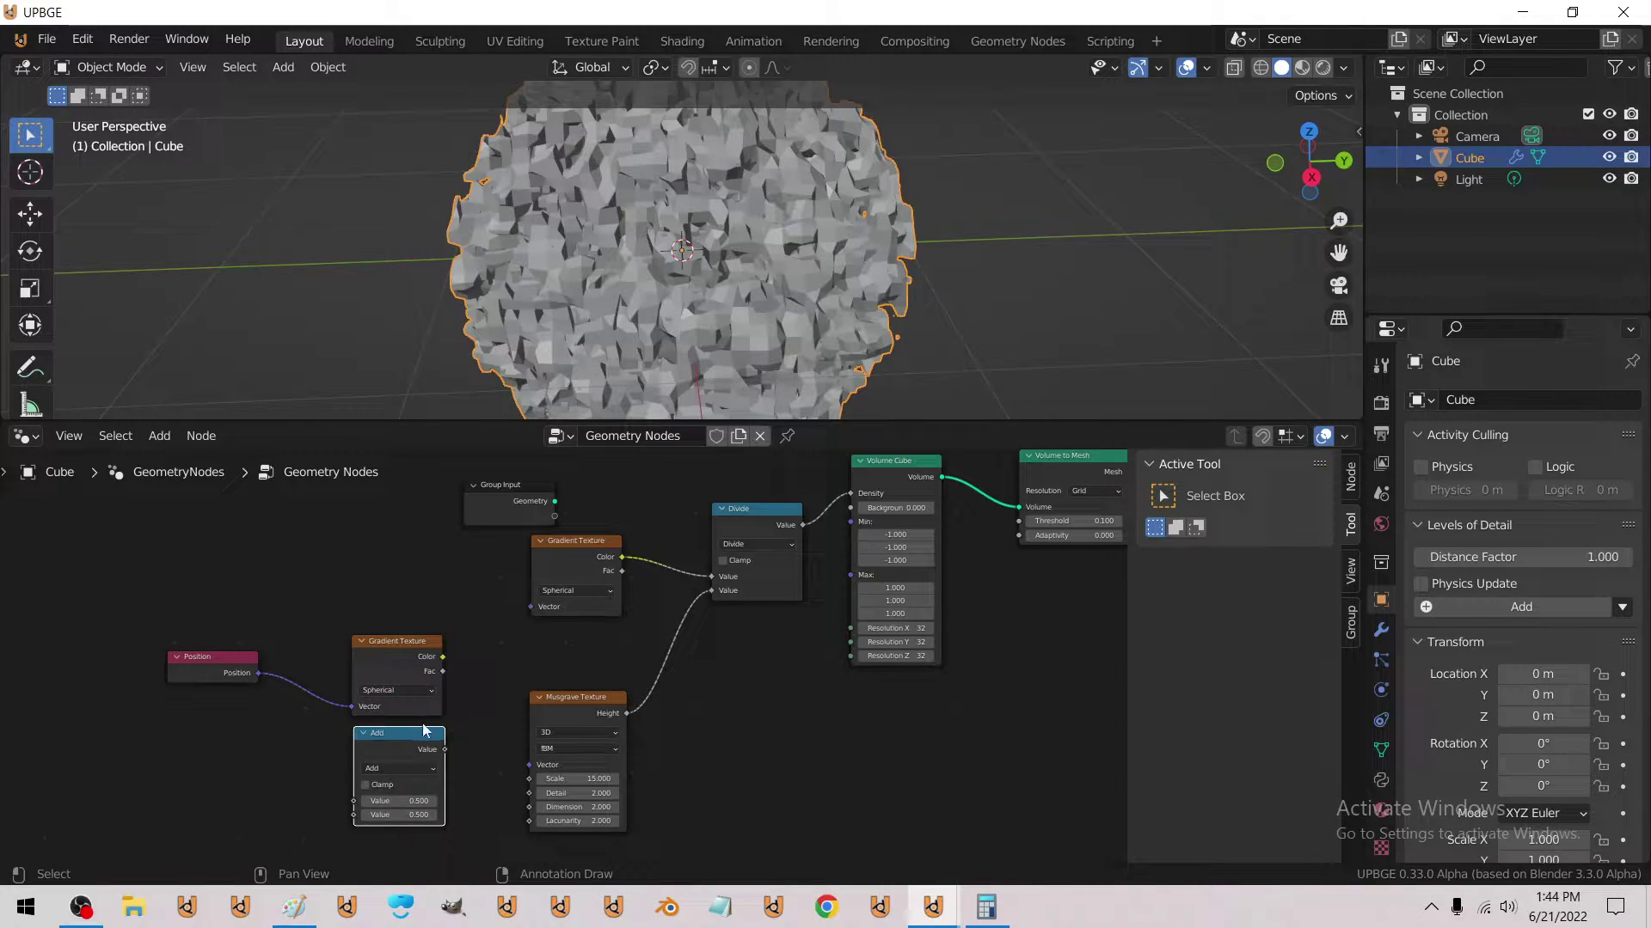
key(x)
Insert a Vector Math node between Position and the duplicated Gradient Texture, set to Scale with a factor of 0.5.
click(165, 436)
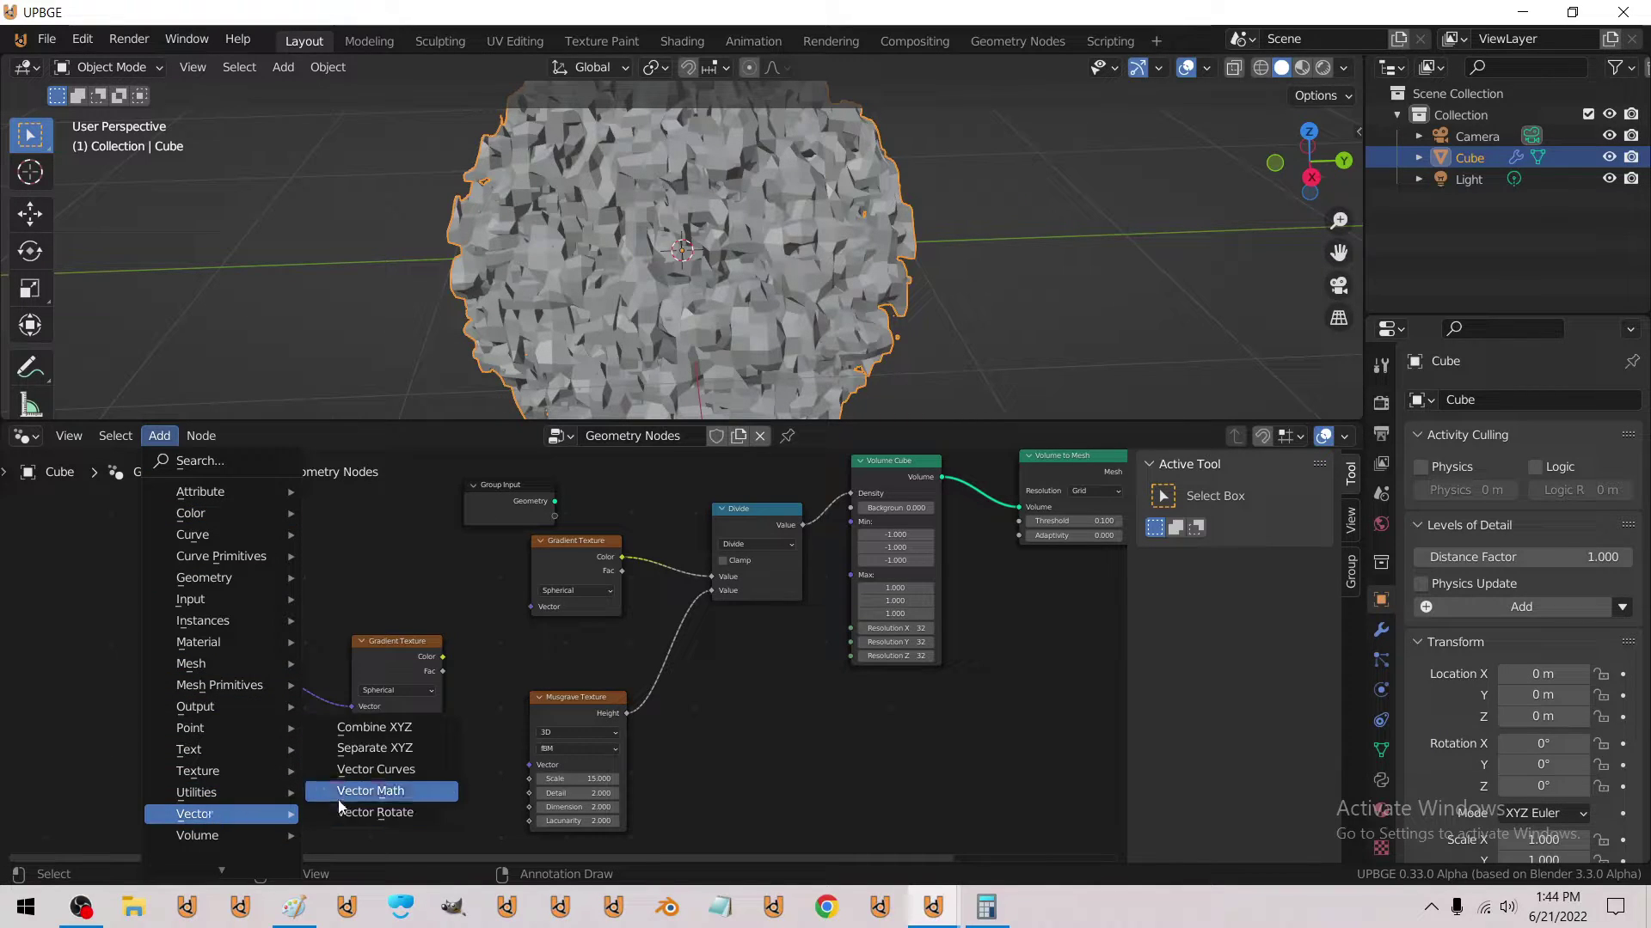
click(338, 797)
click(237, 643)
scroll(245, 667, up, 5)
click(255, 691)
click(240, 380)
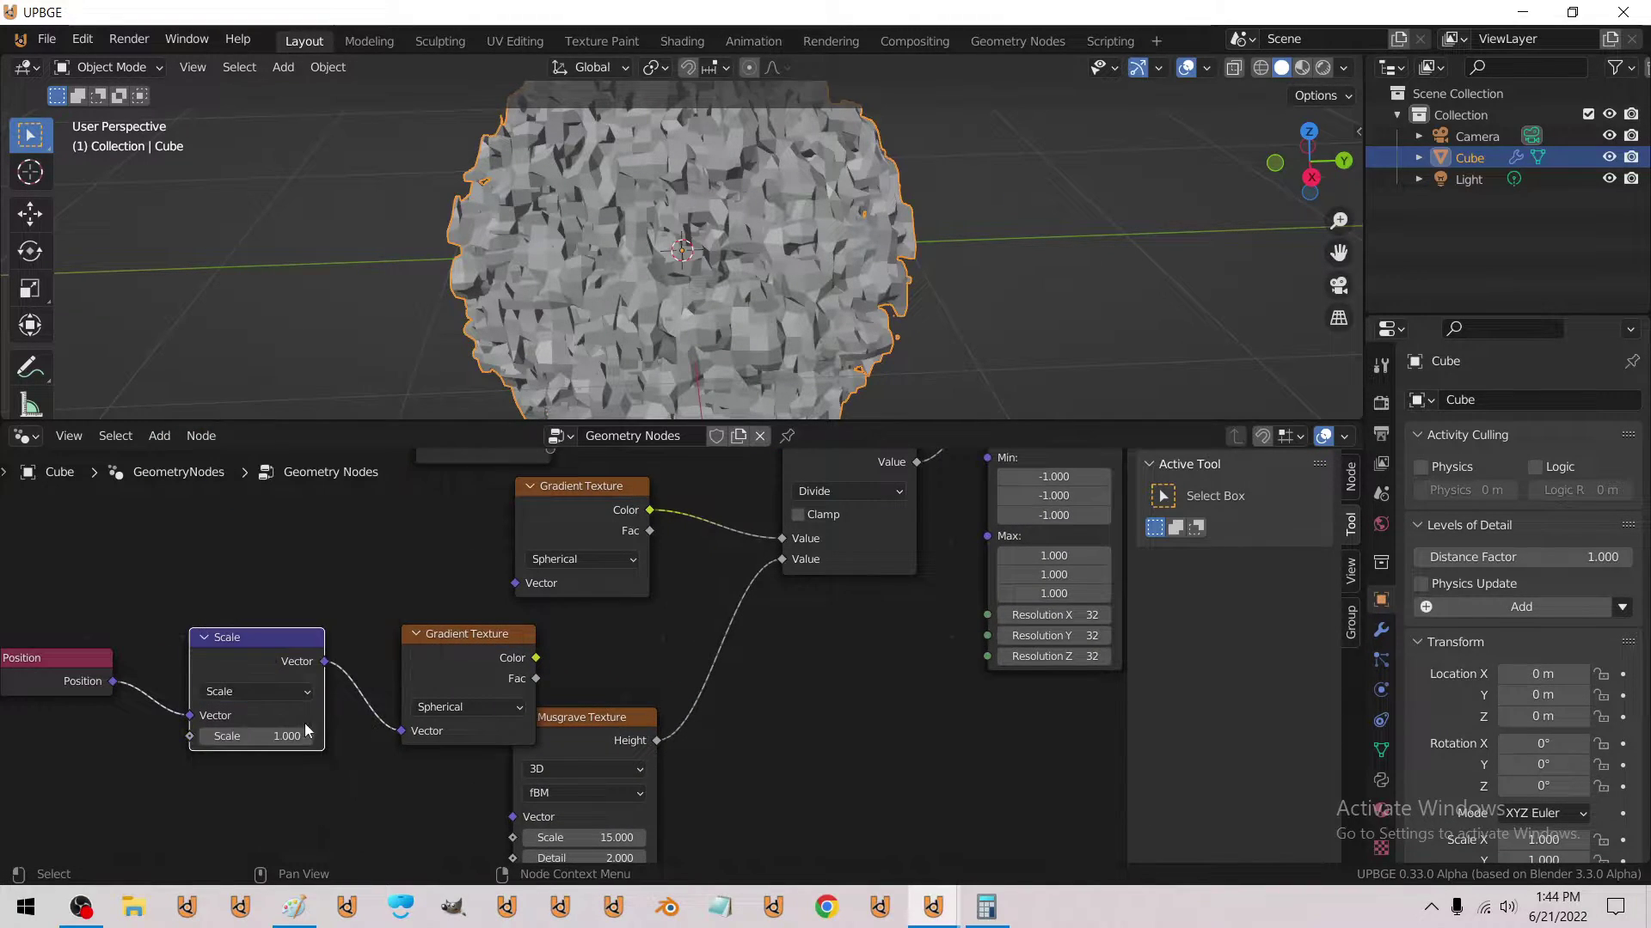
scroll(456, 677, down, 6)
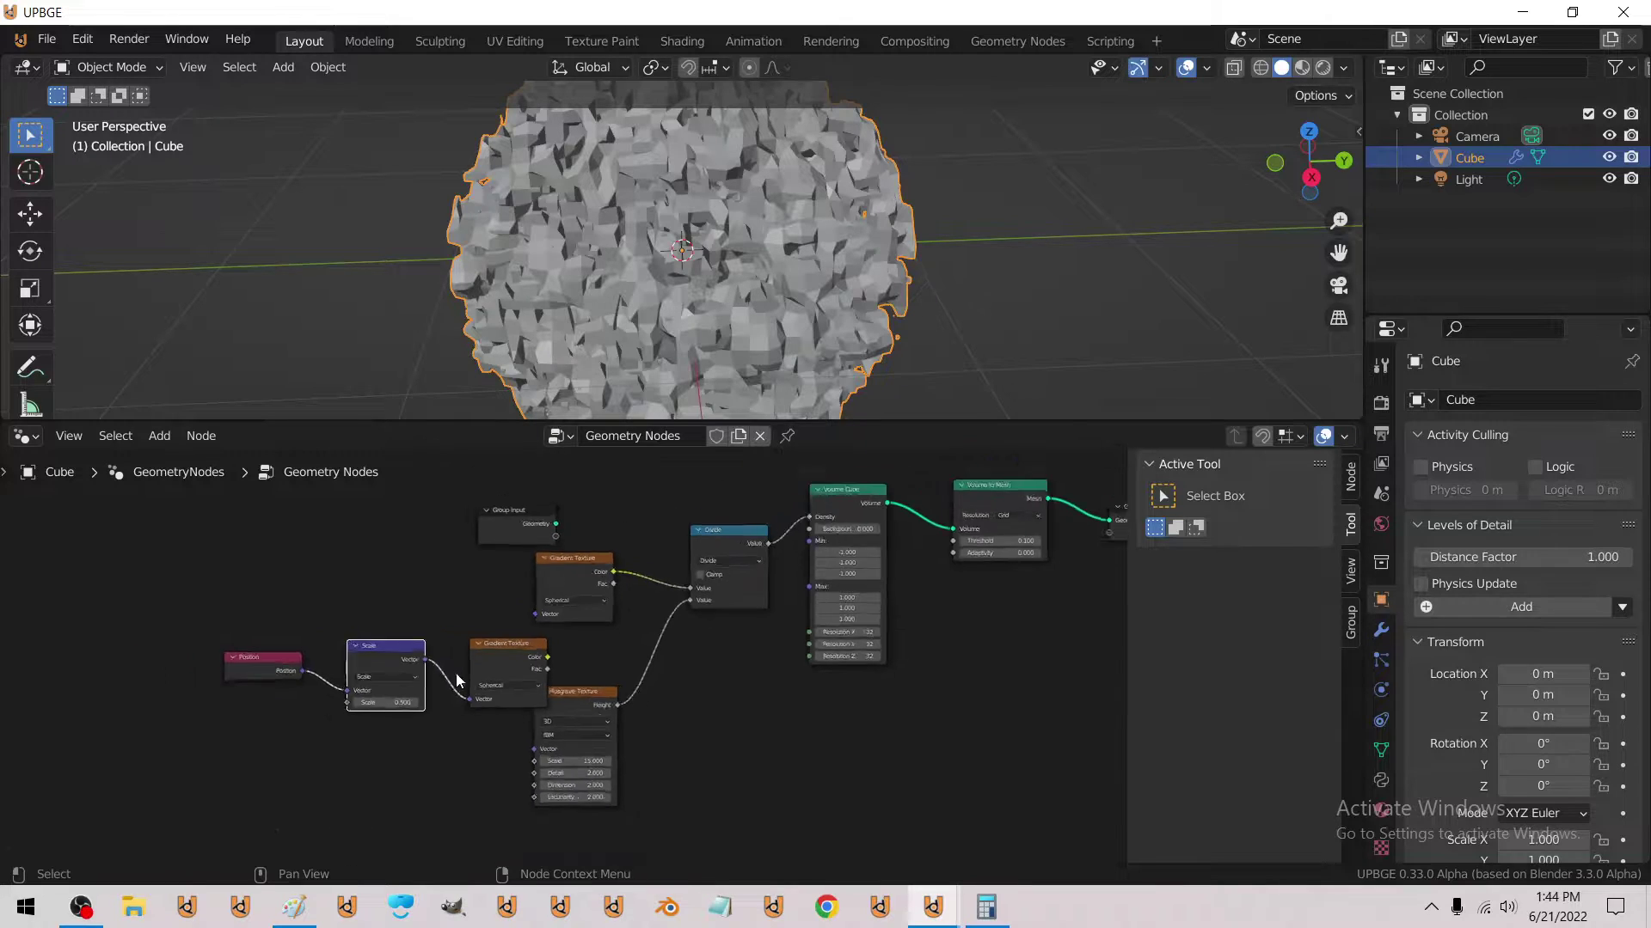
Duplicate the Divide node below the original and enable Clamp on the original.
drag(531, 660, 512, 674)
scroll(516, 658, up, 5)
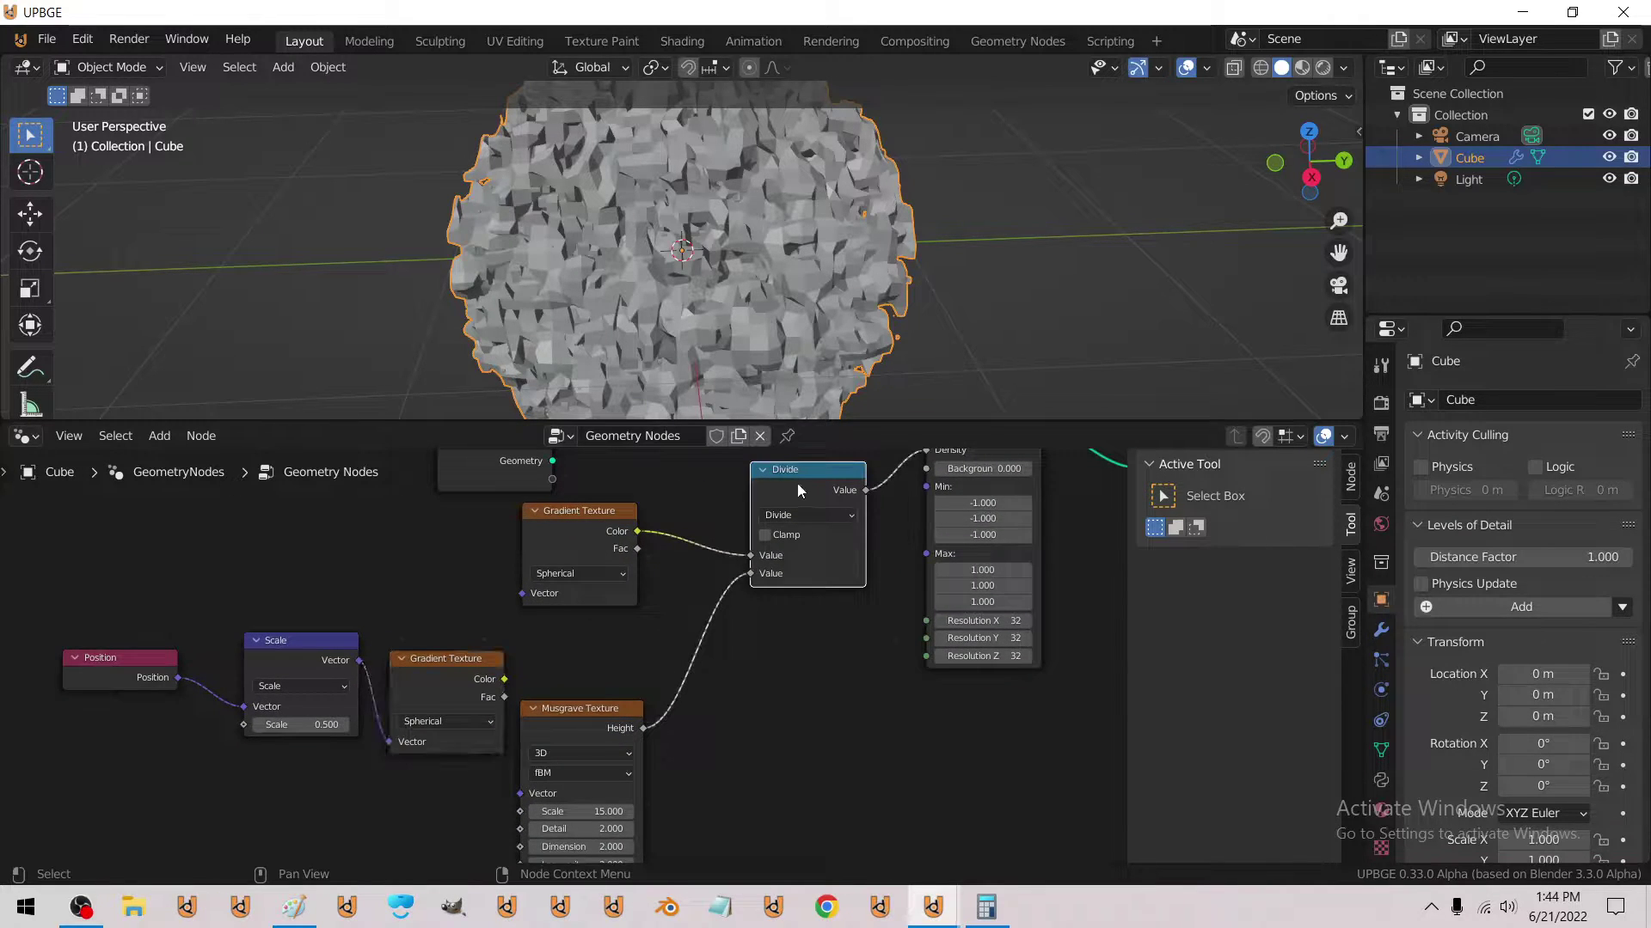
key(shift+d)
click(759, 722)
click(796, 537)
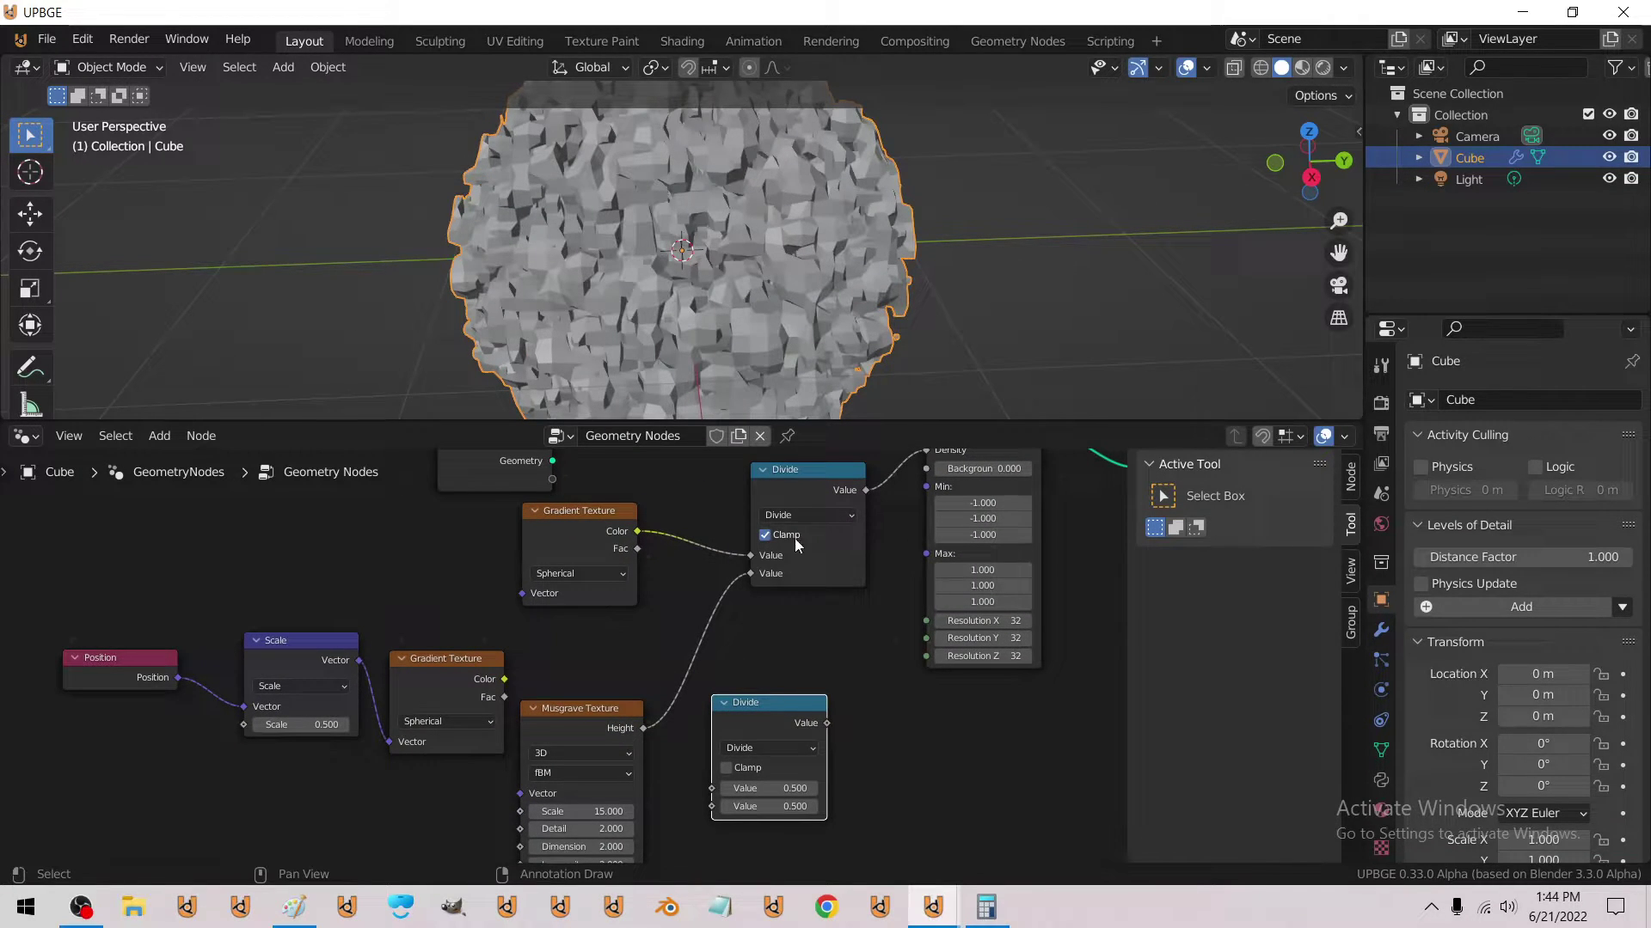
Set the duplicated Math node to Multiply and route the Musgrave Height and second gradient's Fac through it into Divide's second value.
click(749, 748)
click(755, 578)
drag(746, 710, 703, 719)
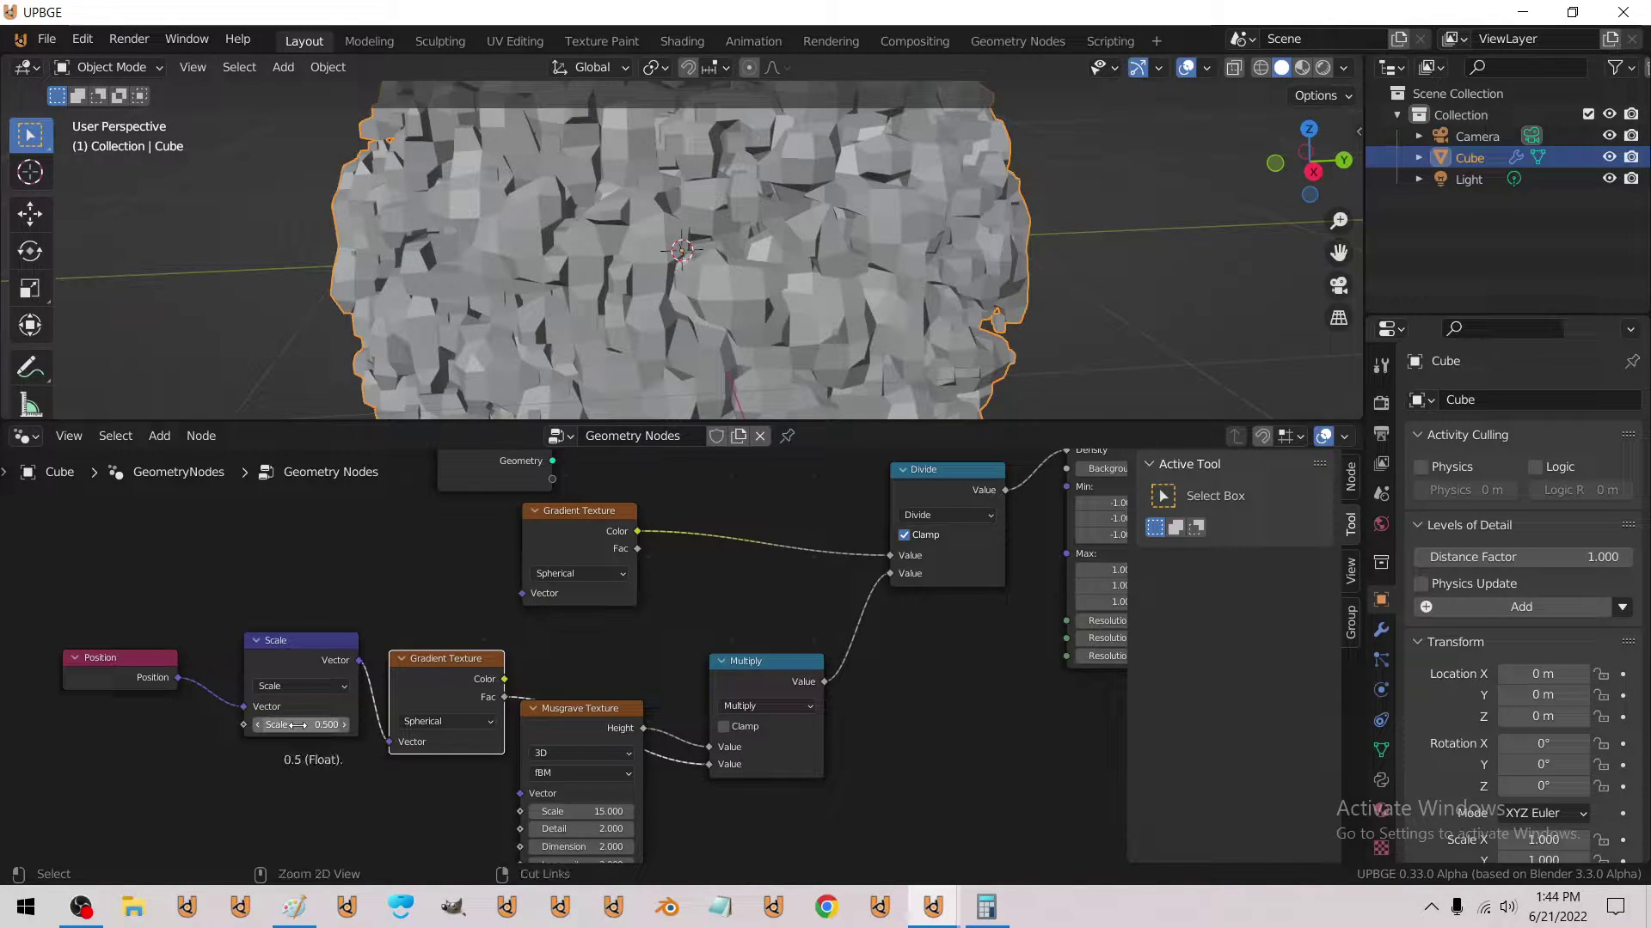
Set the vector Scale node's factor to 1.5 and inspect the mesh from other angles.
mouse_move(296, 725)
mouse_down()
mouse_move(275, 724)
mouse_move(323, 725)
mouse_move(271, 725)
mouse_move(297, 724)
mouse_up()
ctrl+scroll(296, 725, up, 17)
middle_drag(670, 232, 565, 206)
middle_drag(724, 310, 662, 419)
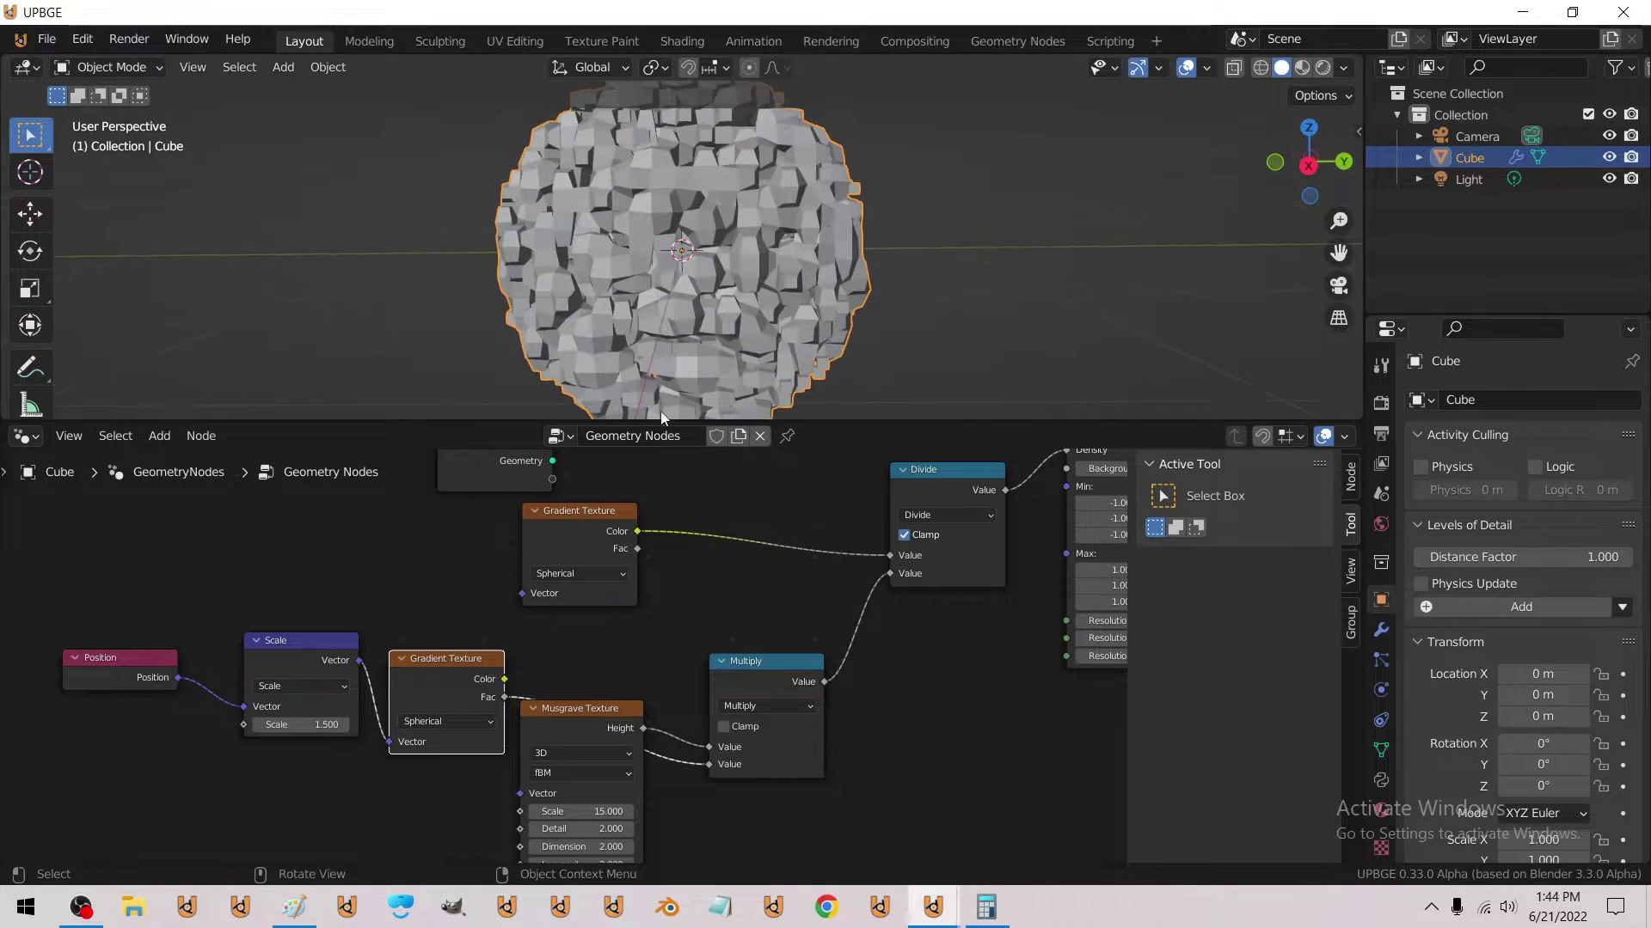
Move the Musgrave Texture below the duplicated Gradient Texture and set its Scale to 1.
drag(578, 710, 527, 768)
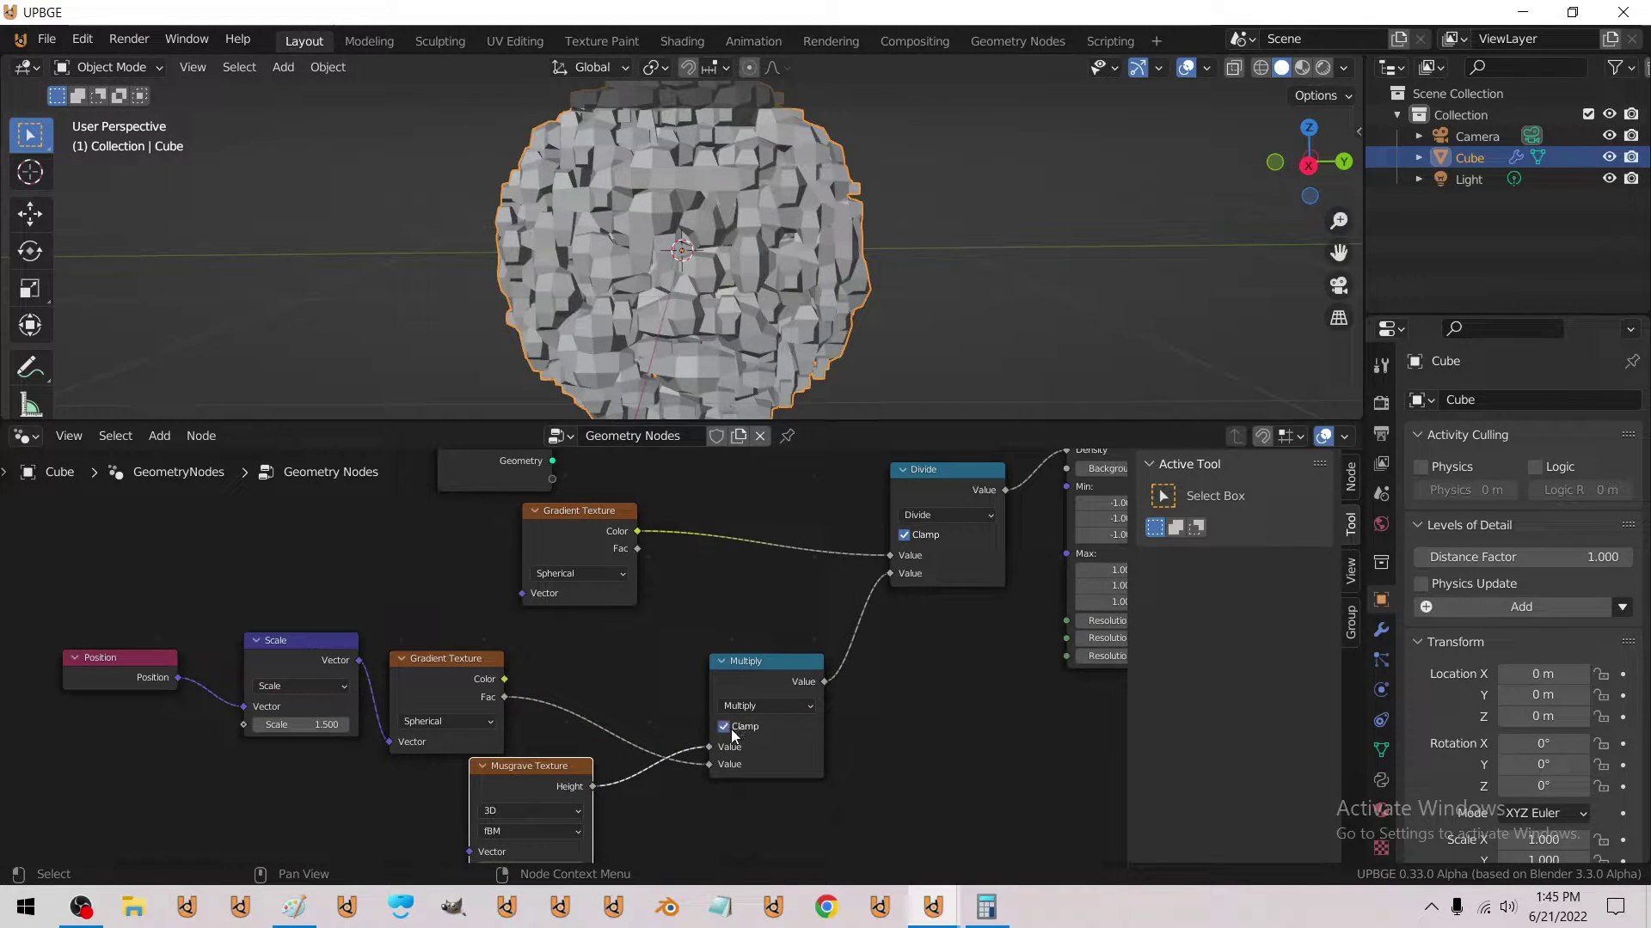
middle_drag(544, 761, 571, 668)
drag(571, 669, 518, 674)
double_click(500, 781)
text(1)
key(Return)
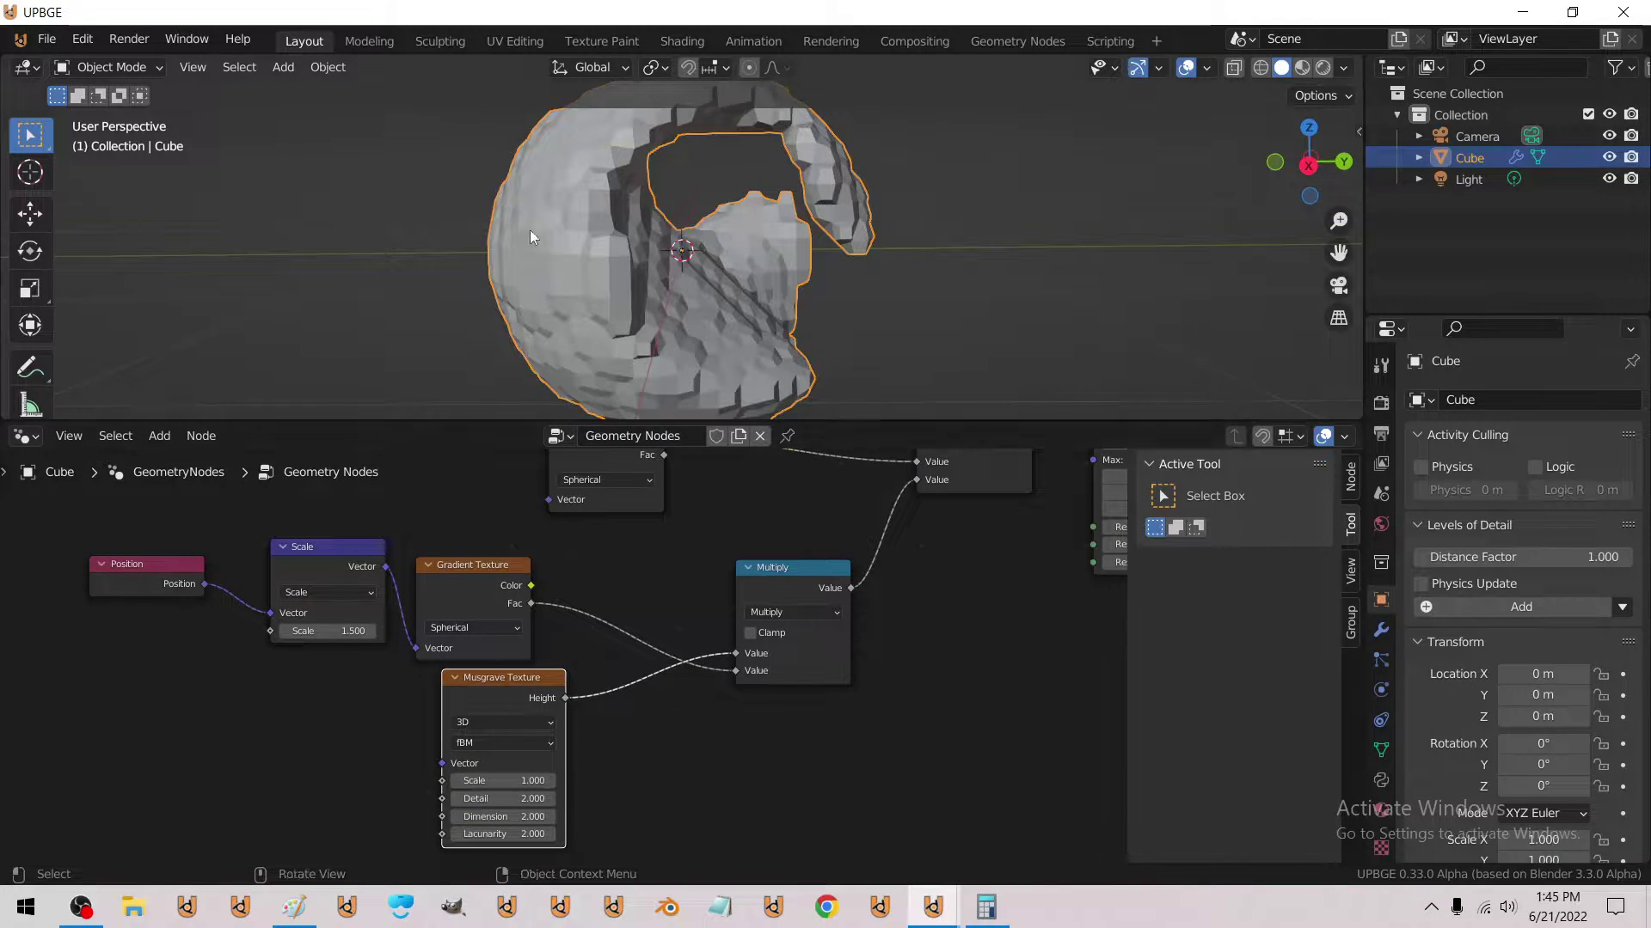
Try Musgrave Texture Scale values of 3 and 15 while inspecting the mesh from other angles.
mouse_move(530, 229)
middle_down()
mouse_move(590, 235)
mouse_move(508, 254)
middle_up()
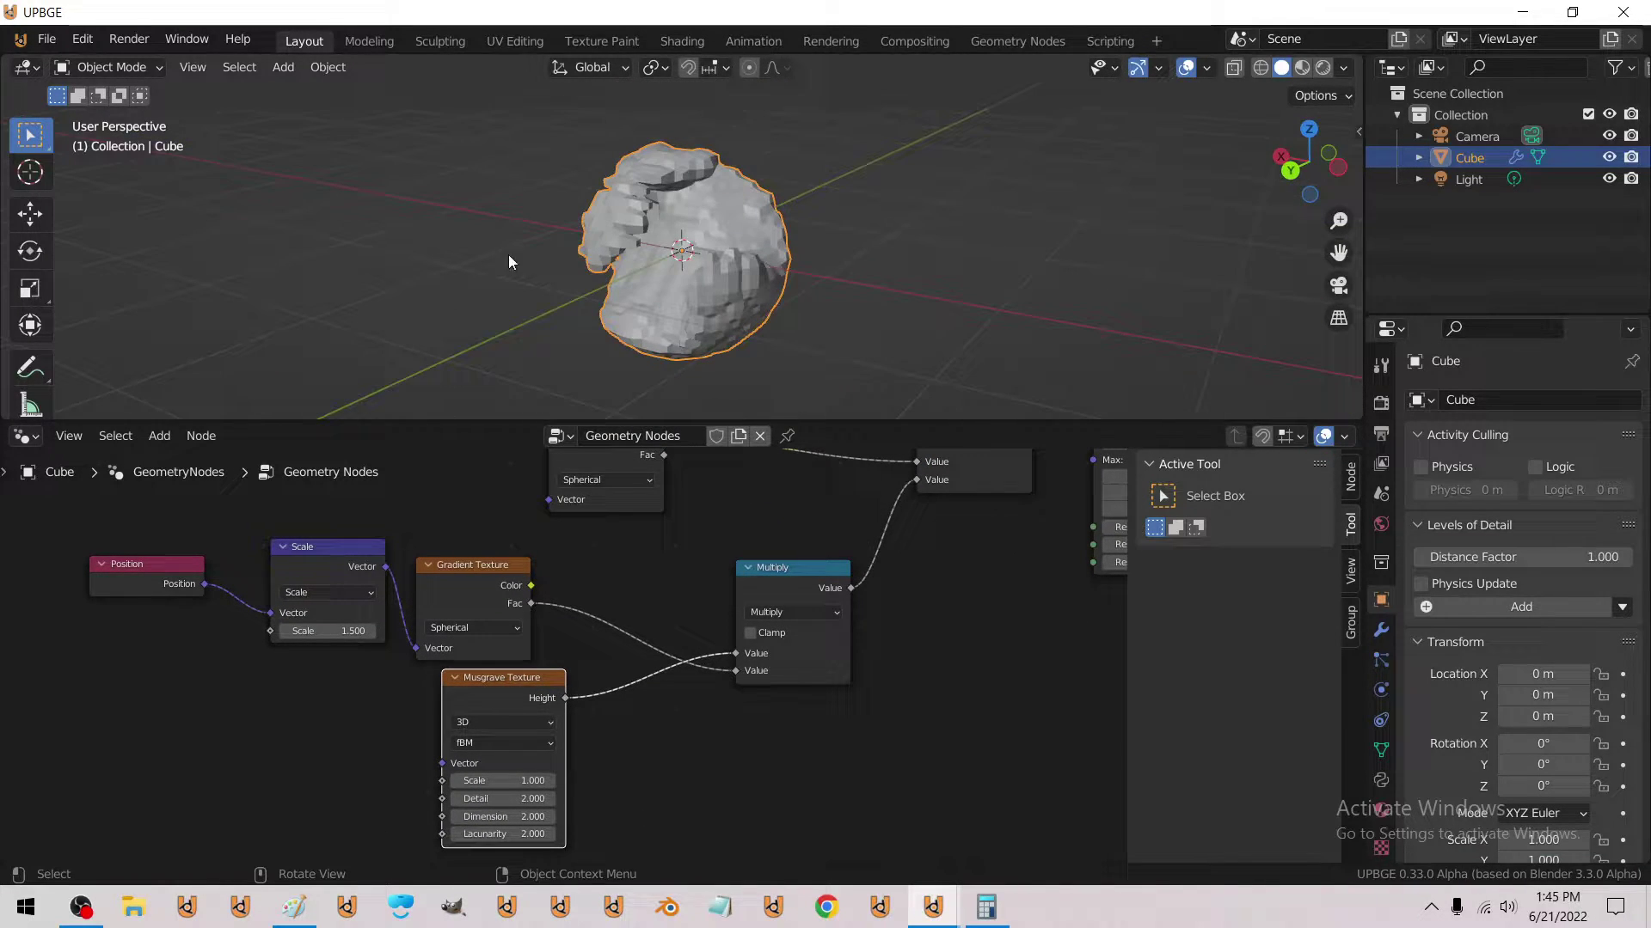
click(481, 781)
key(Return)
middle_drag(500, 183, 602, 275)
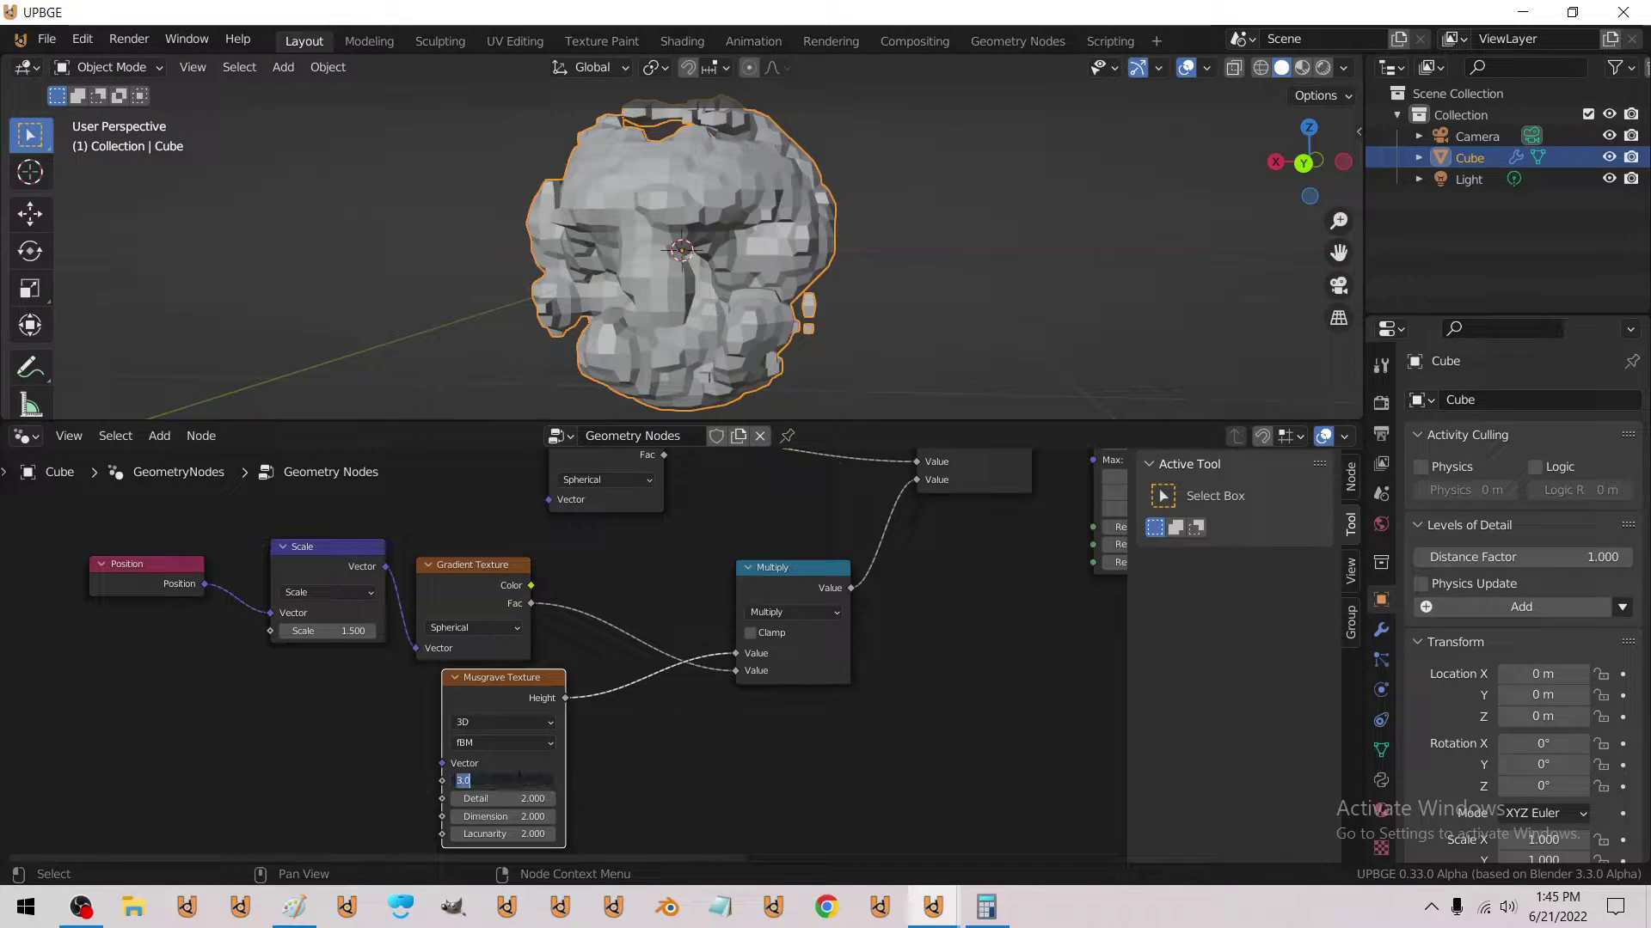
key(Return)
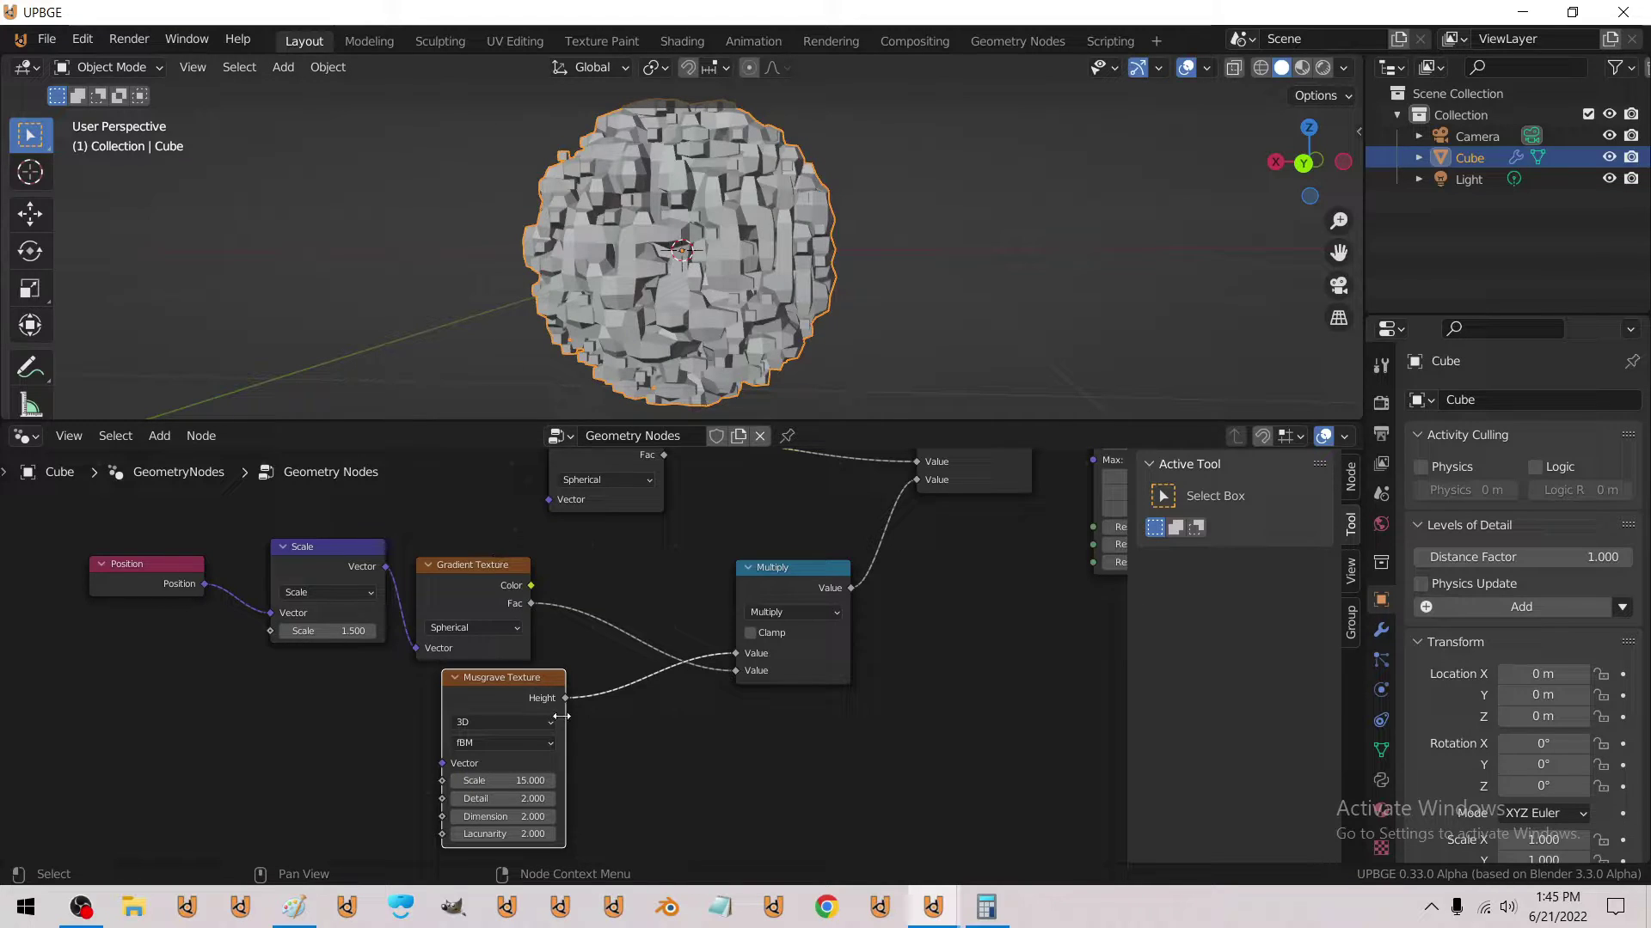
Link the second Gradient Texture's Fac output to the Musgrave Texture's Scale input and inspect the mesh.
middle_drag(561, 716, 550, 713)
drag(473, 680, 453, 682)
middle_drag(374, 649, 550, 641)
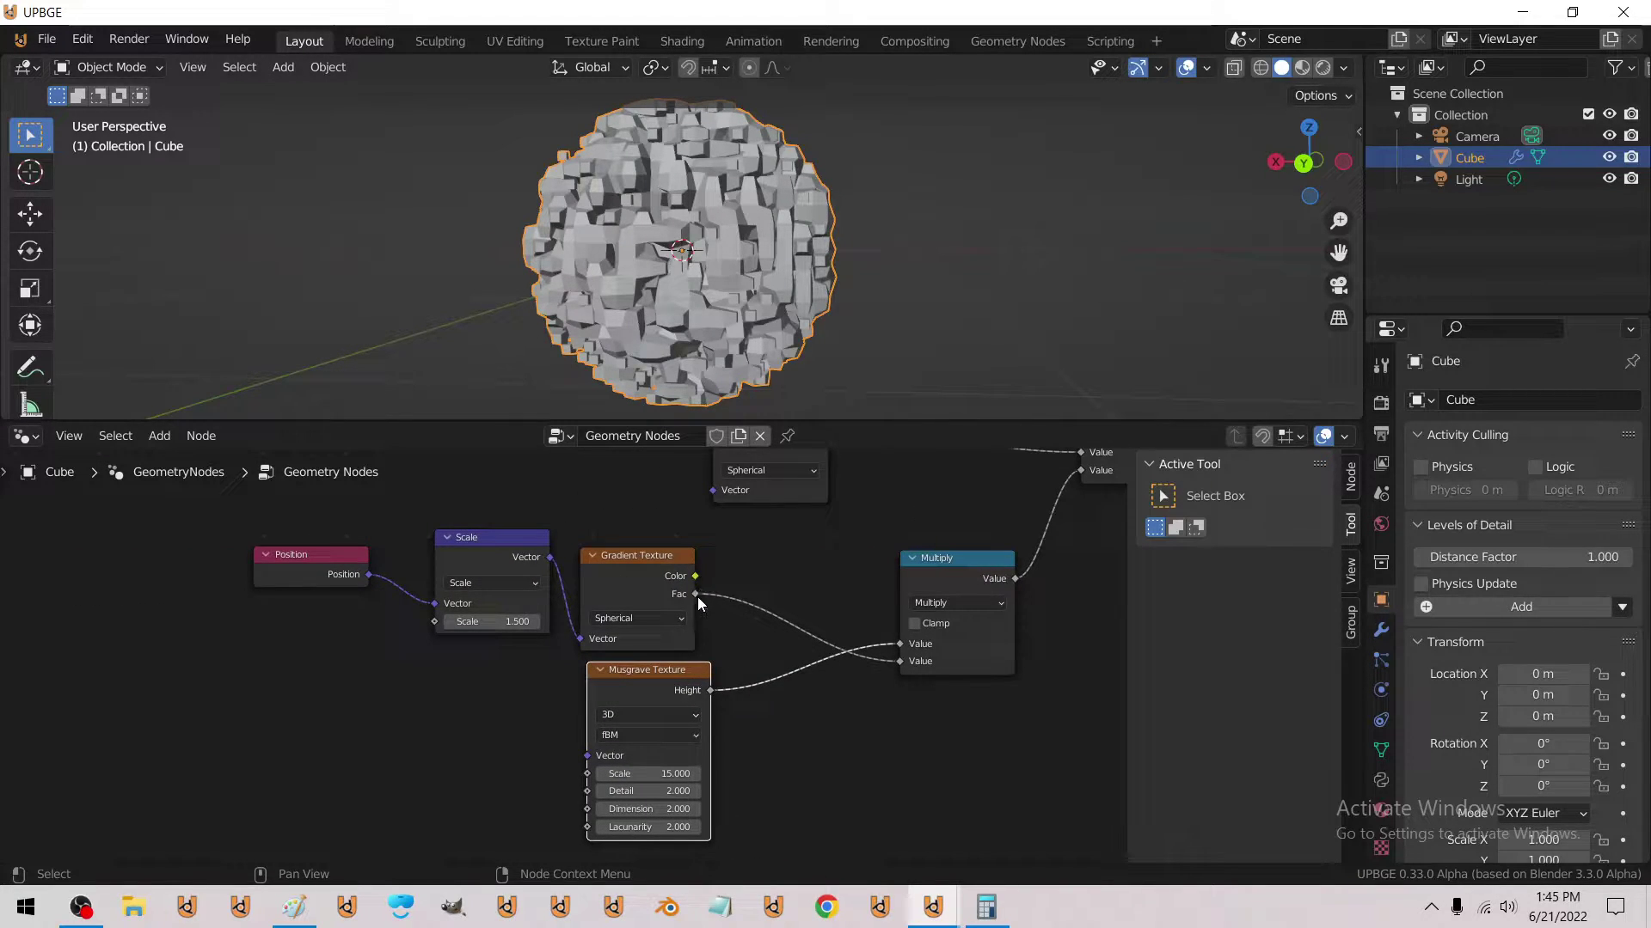
drag(698, 597, 587, 773)
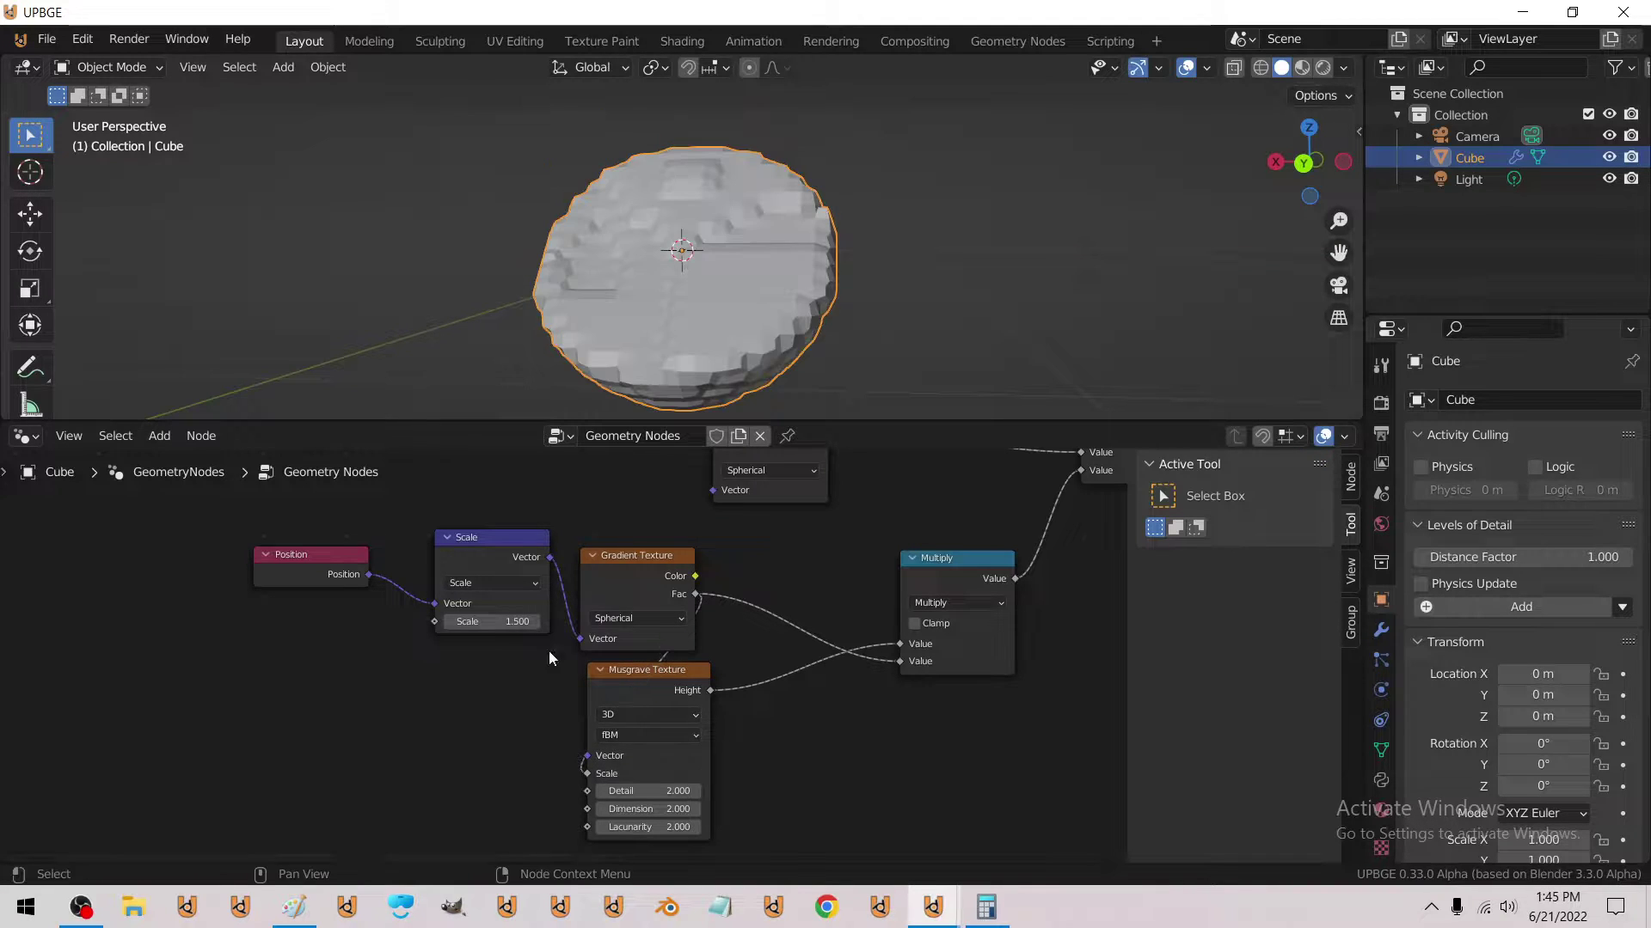
middle_drag(595, 297, 679, 327)
drag(857, 672, 860, 674)
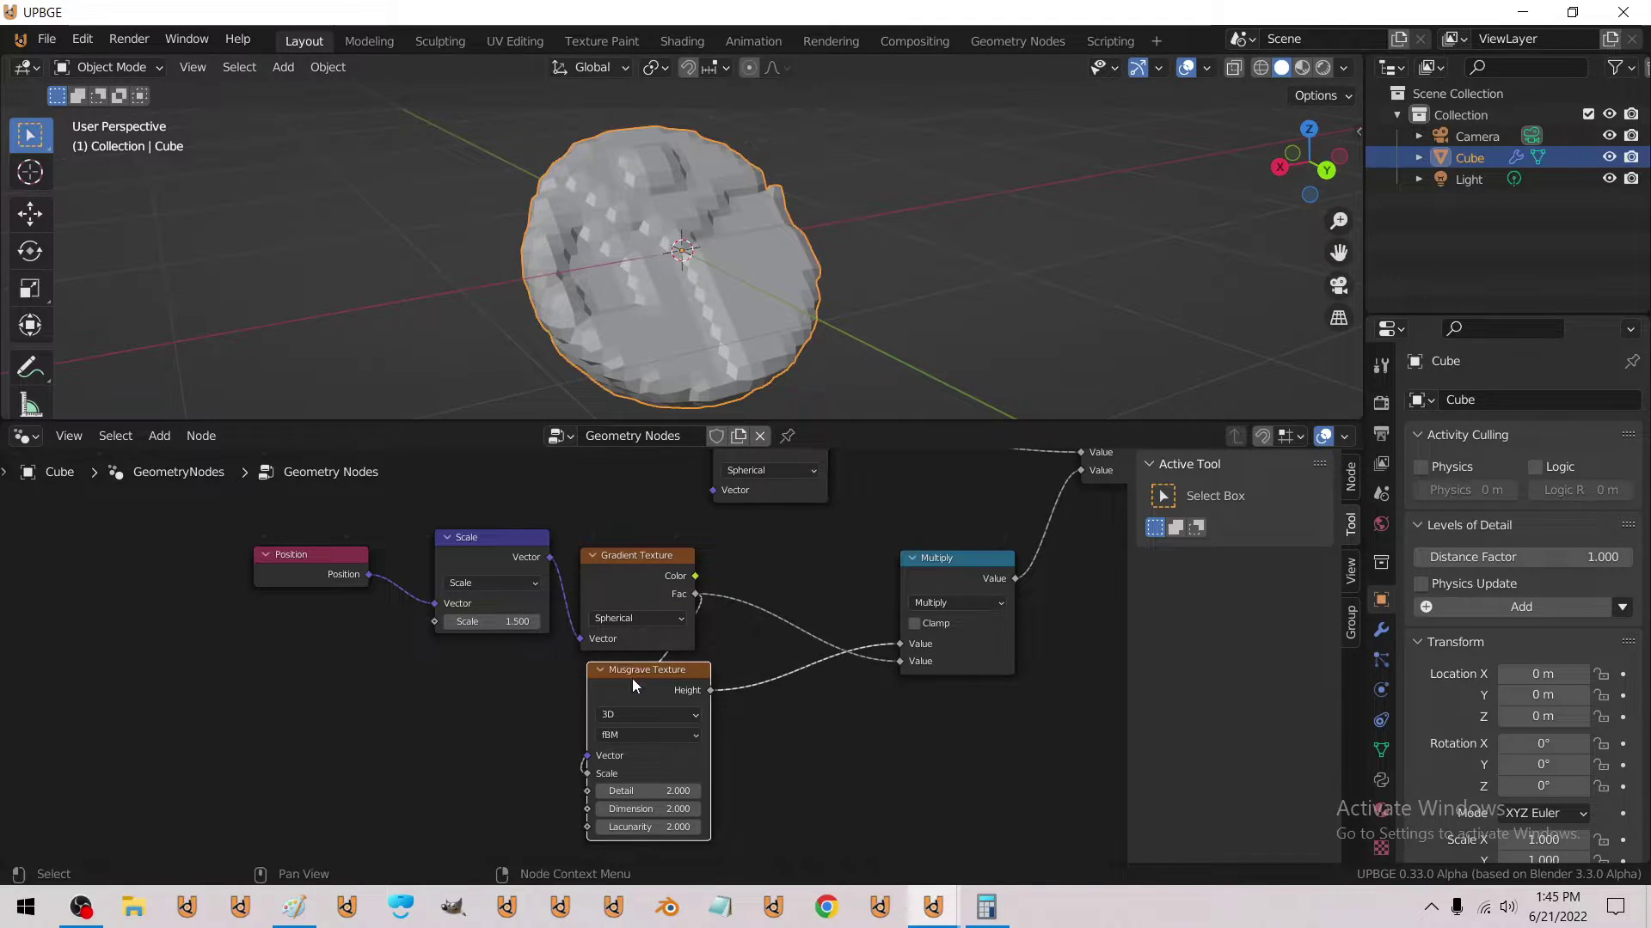
Spread out the Position, Scale, Gradient Texture and Musgrave Texture nodes to make room between the gradient and Musgrave.
drag(632, 678, 836, 724)
drag(281, 554, 97, 550)
drag(491, 537, 270, 529)
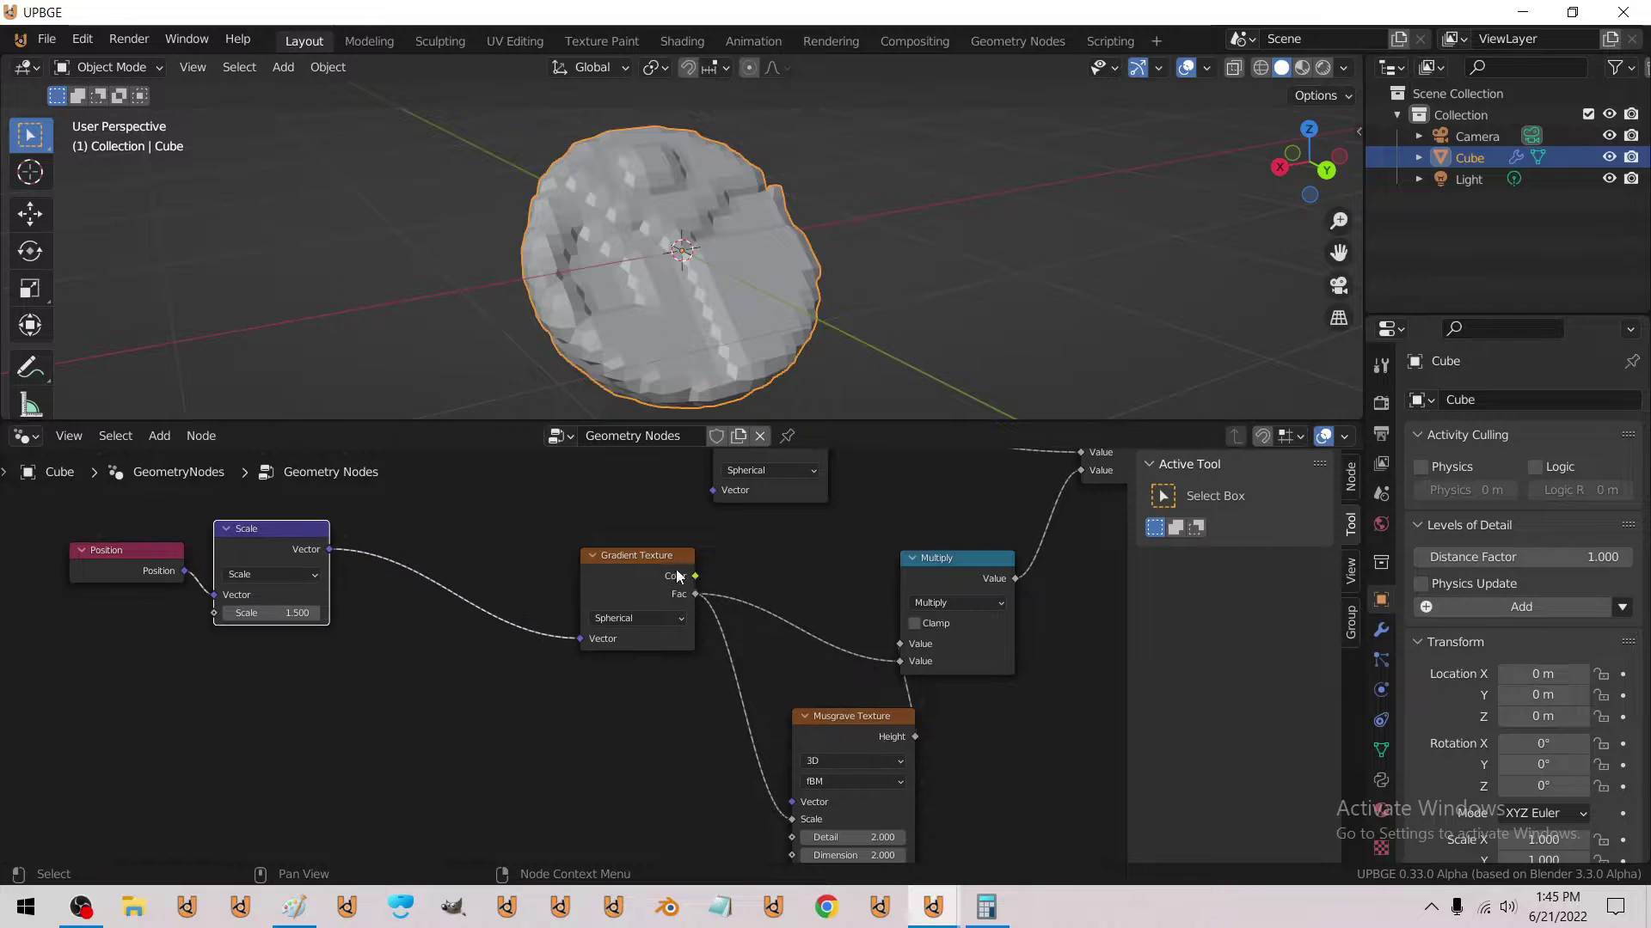
drag(636, 555, 491, 547)
Add a Math node and insert it on the link between the gradient's Fac and the Musgrave Scale.
click(160, 436)
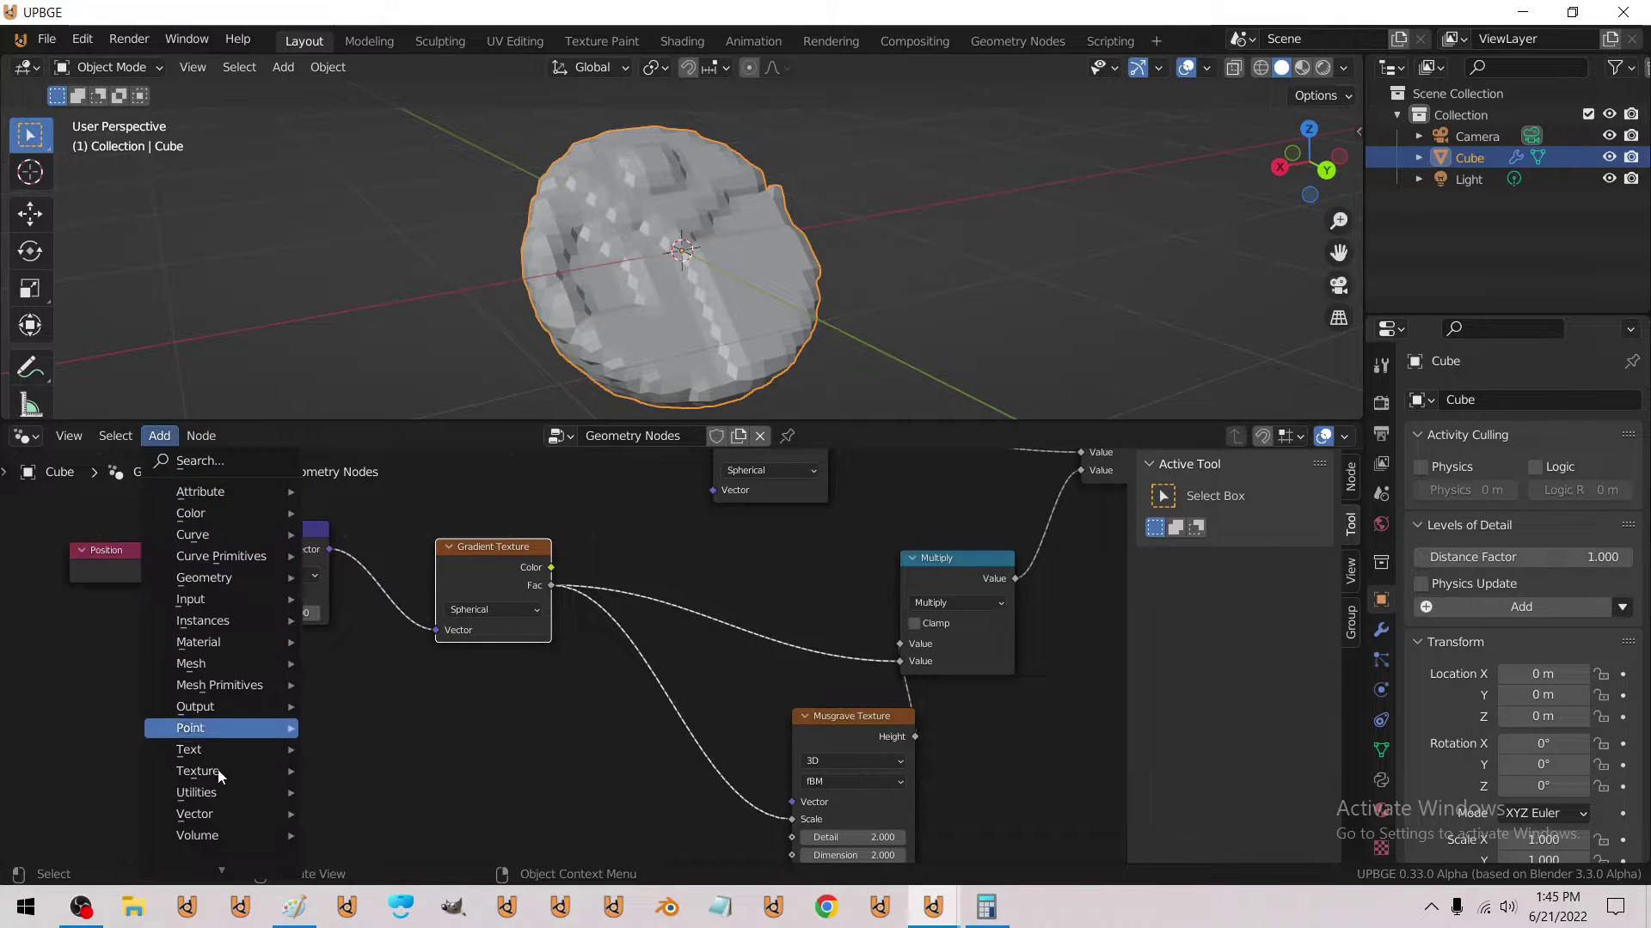
mouse_move(216, 789)
click(412, 728)
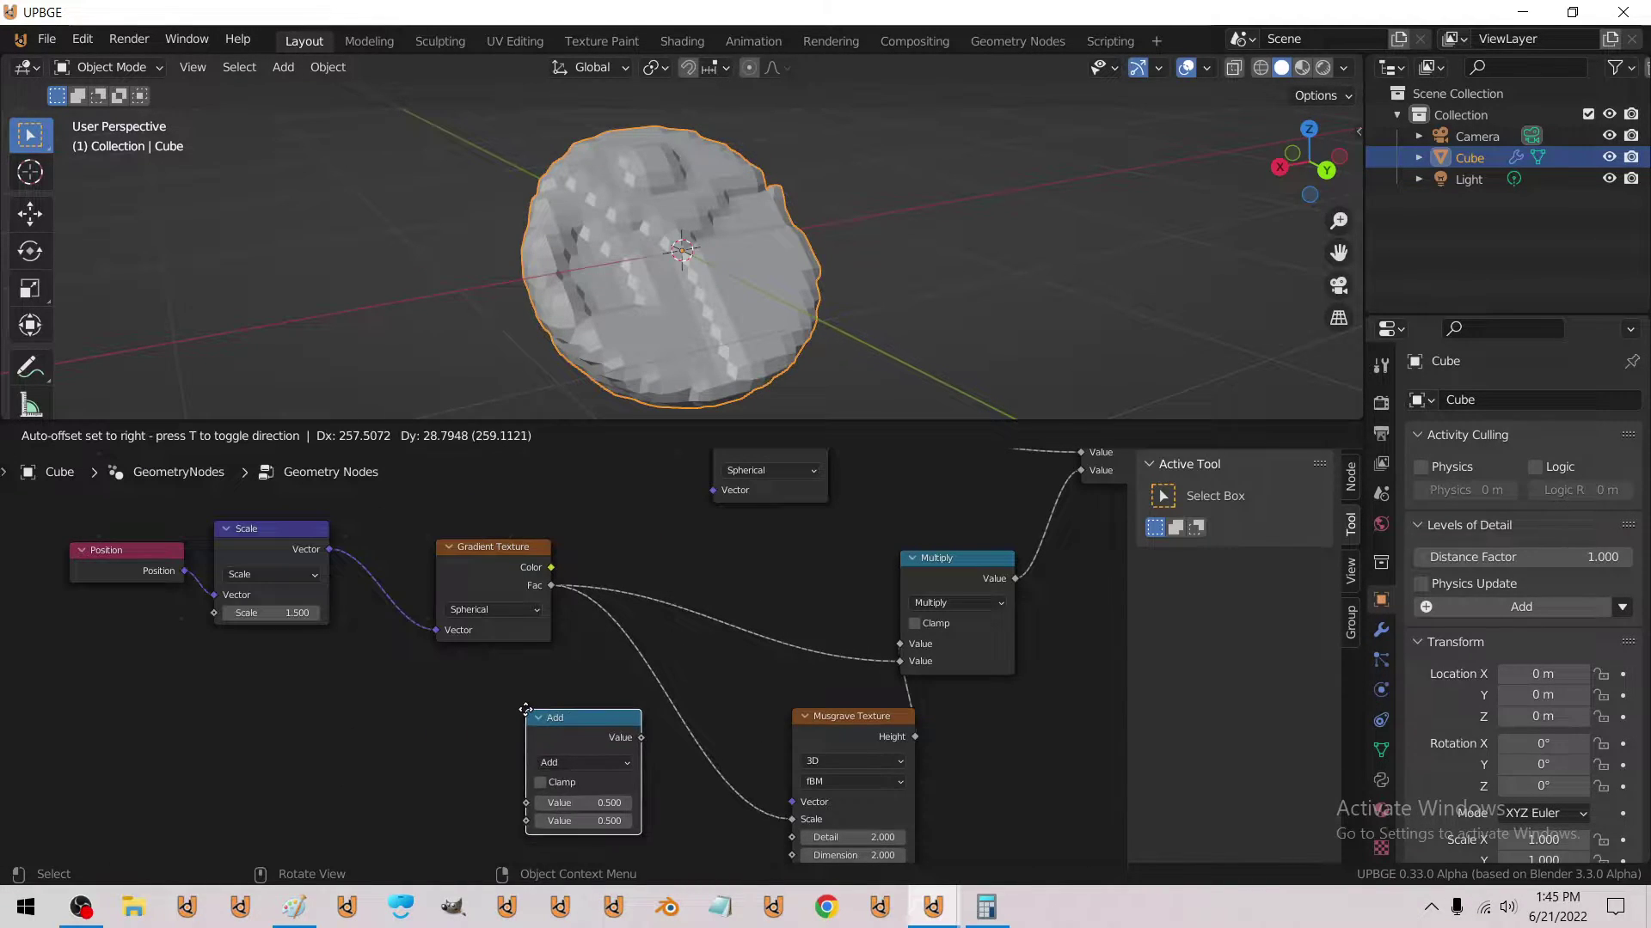
click(601, 722)
drag(666, 693, 604, 693)
Duplicate the Add node before the Musgrave Texture, set the copy to Multiply and feed Add's output into both its values.
key(shift+d)
click(784, 713)
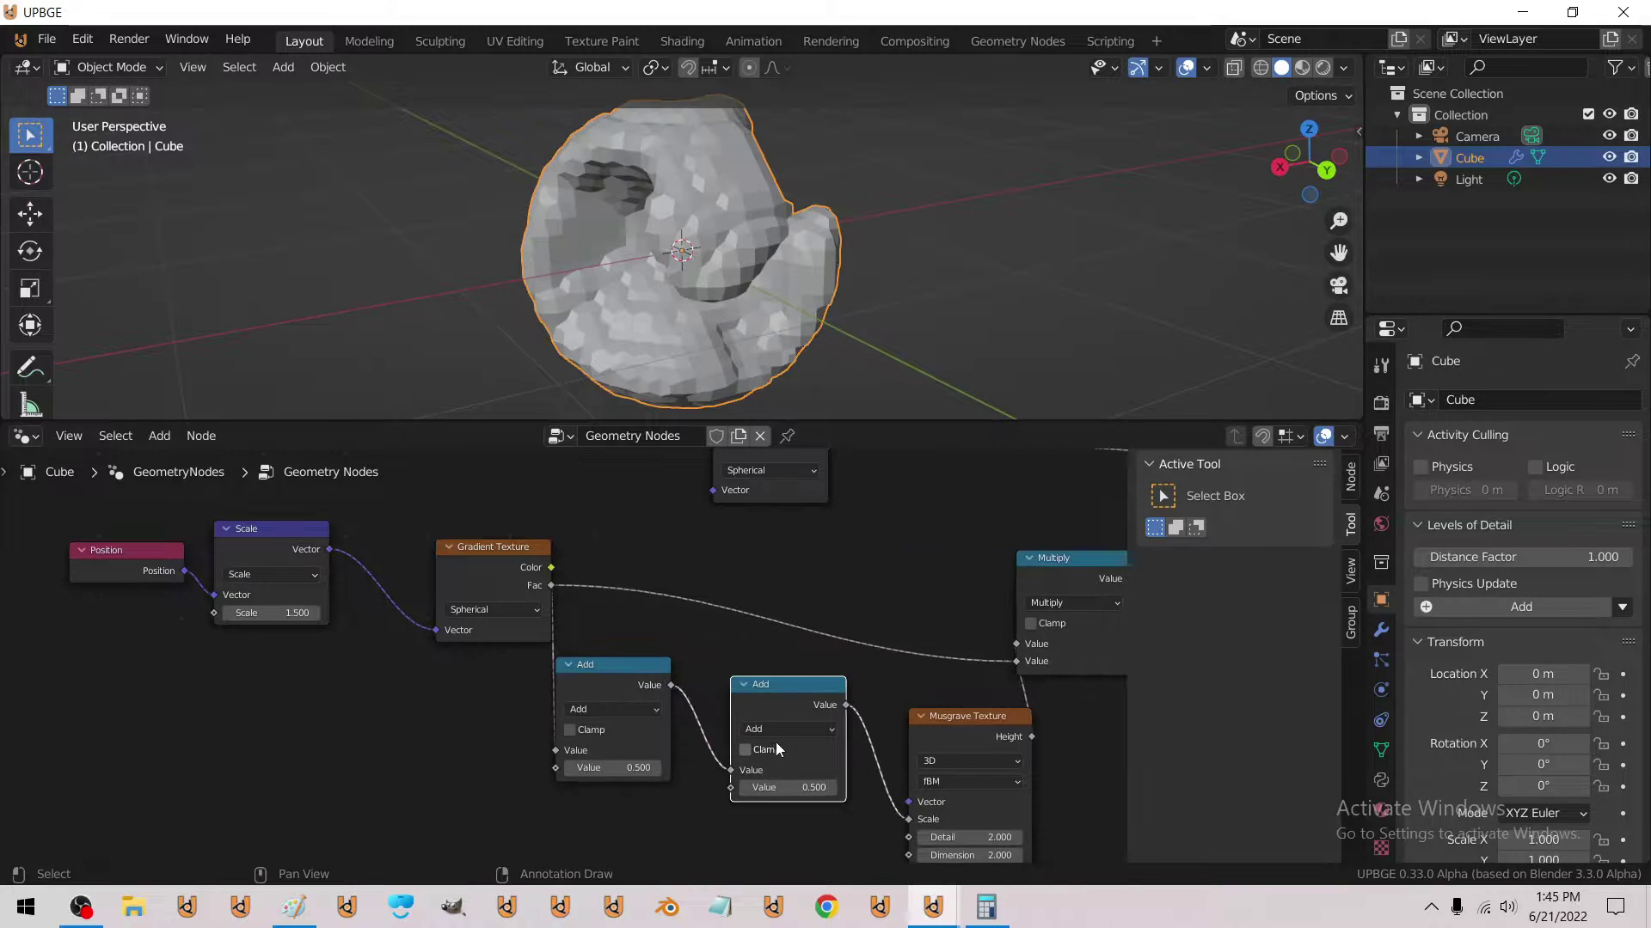
click(776, 731)
click(769, 560)
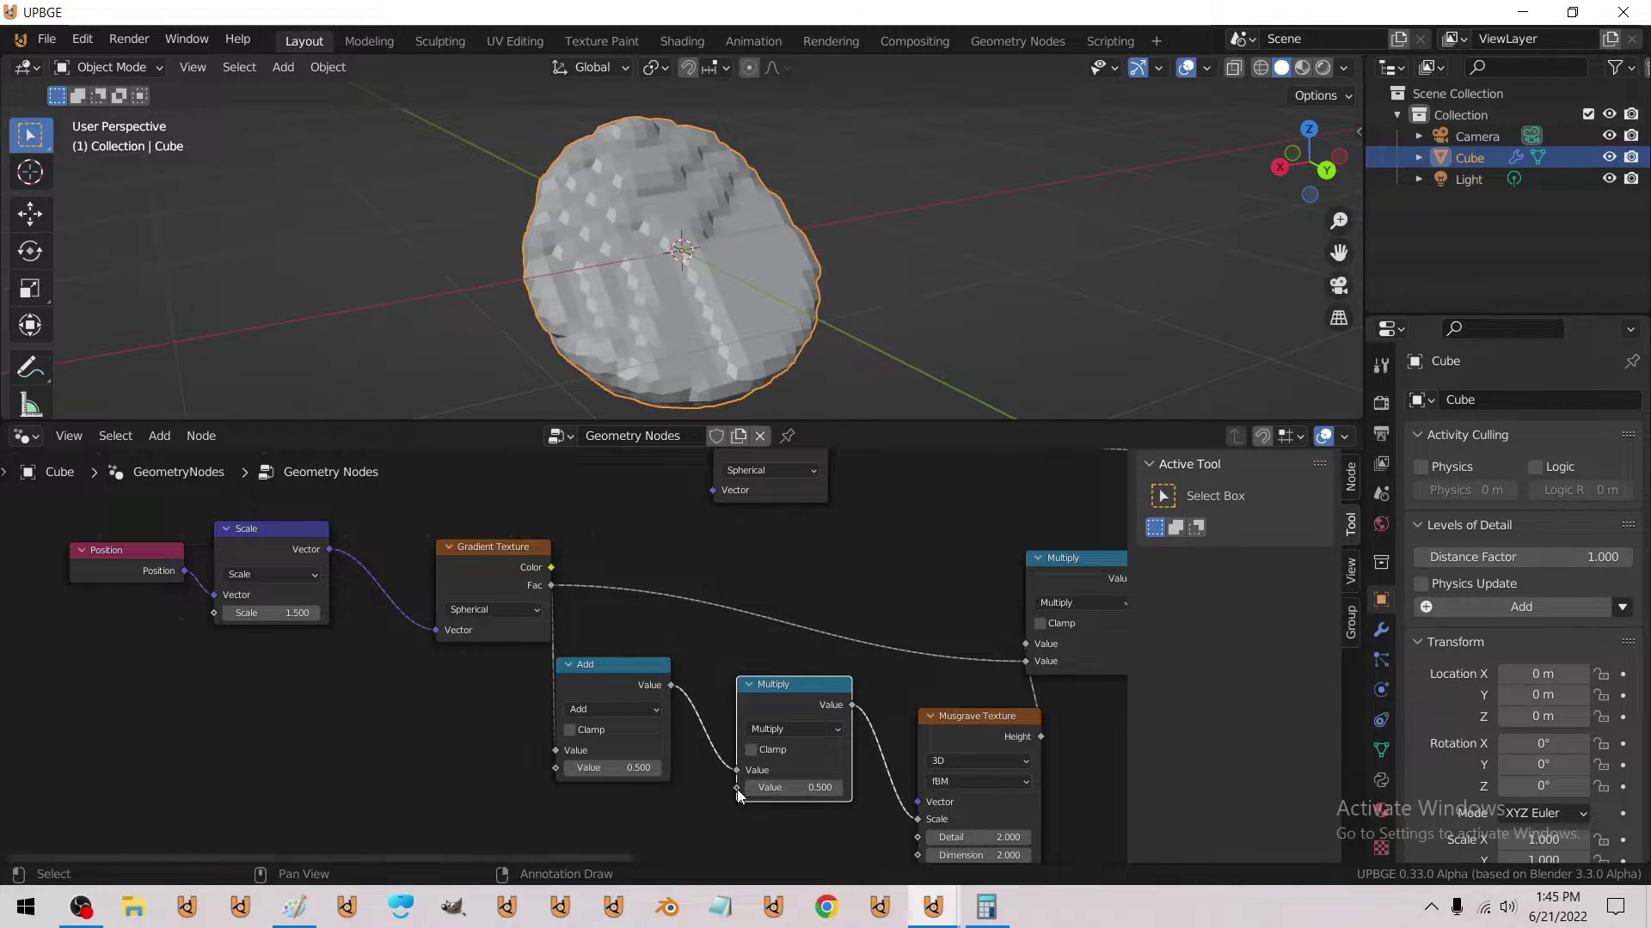
drag(668, 697, 671, 688)
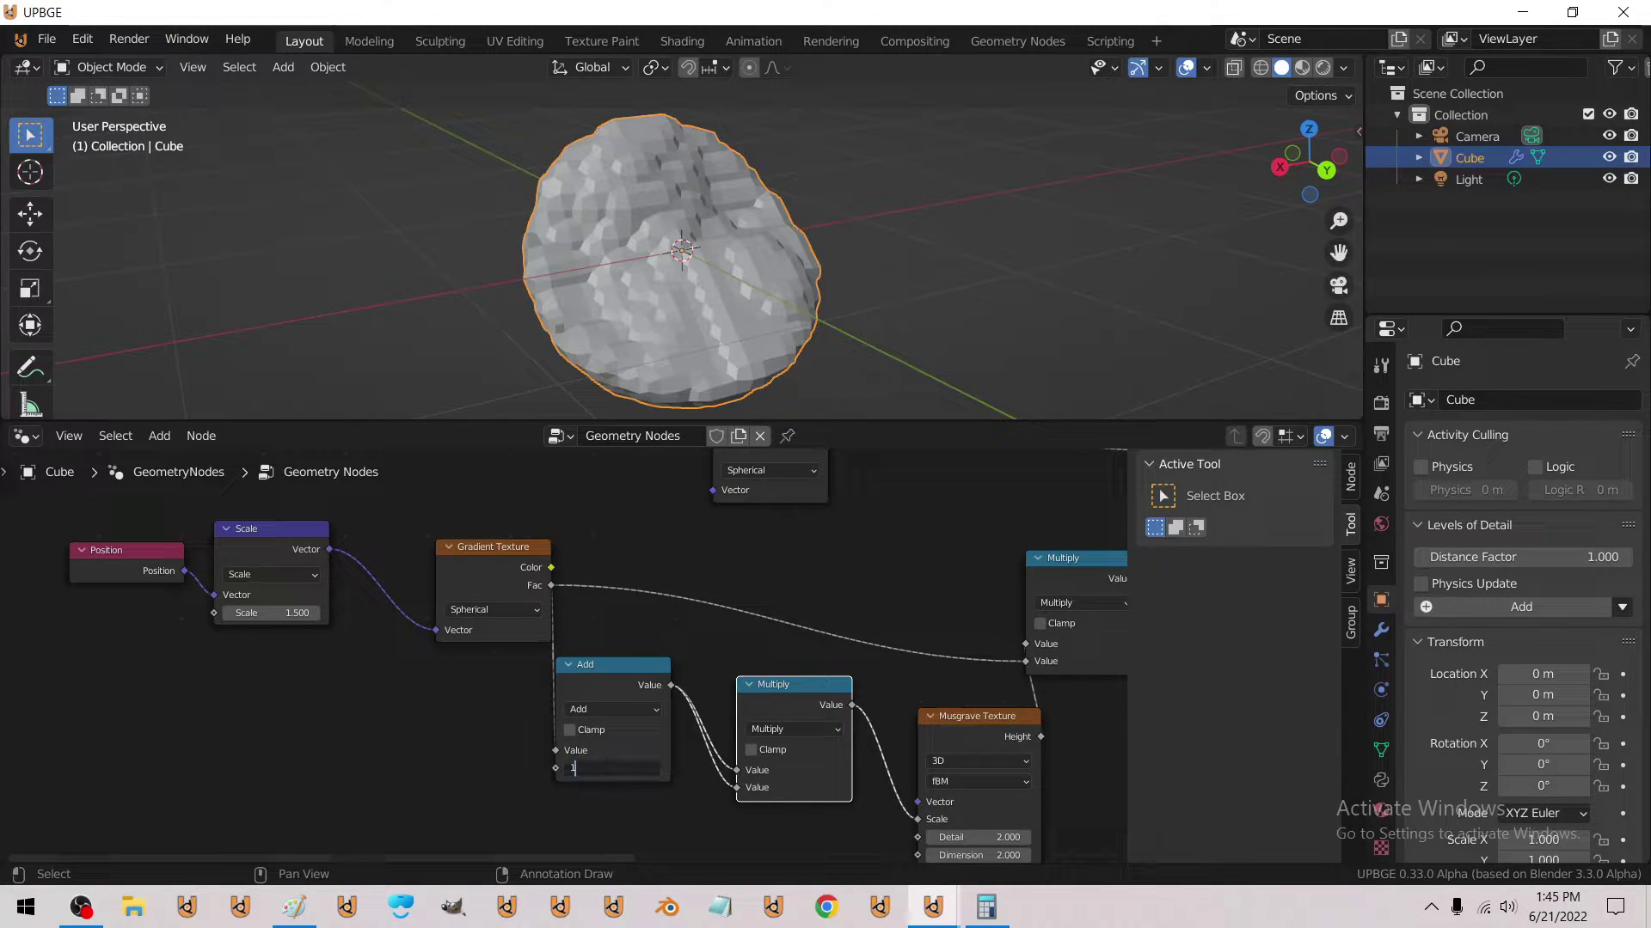
Set the Add node's second value to 5, then to 2, and inspect the mesh from other angles.
text(5)
key(Return)
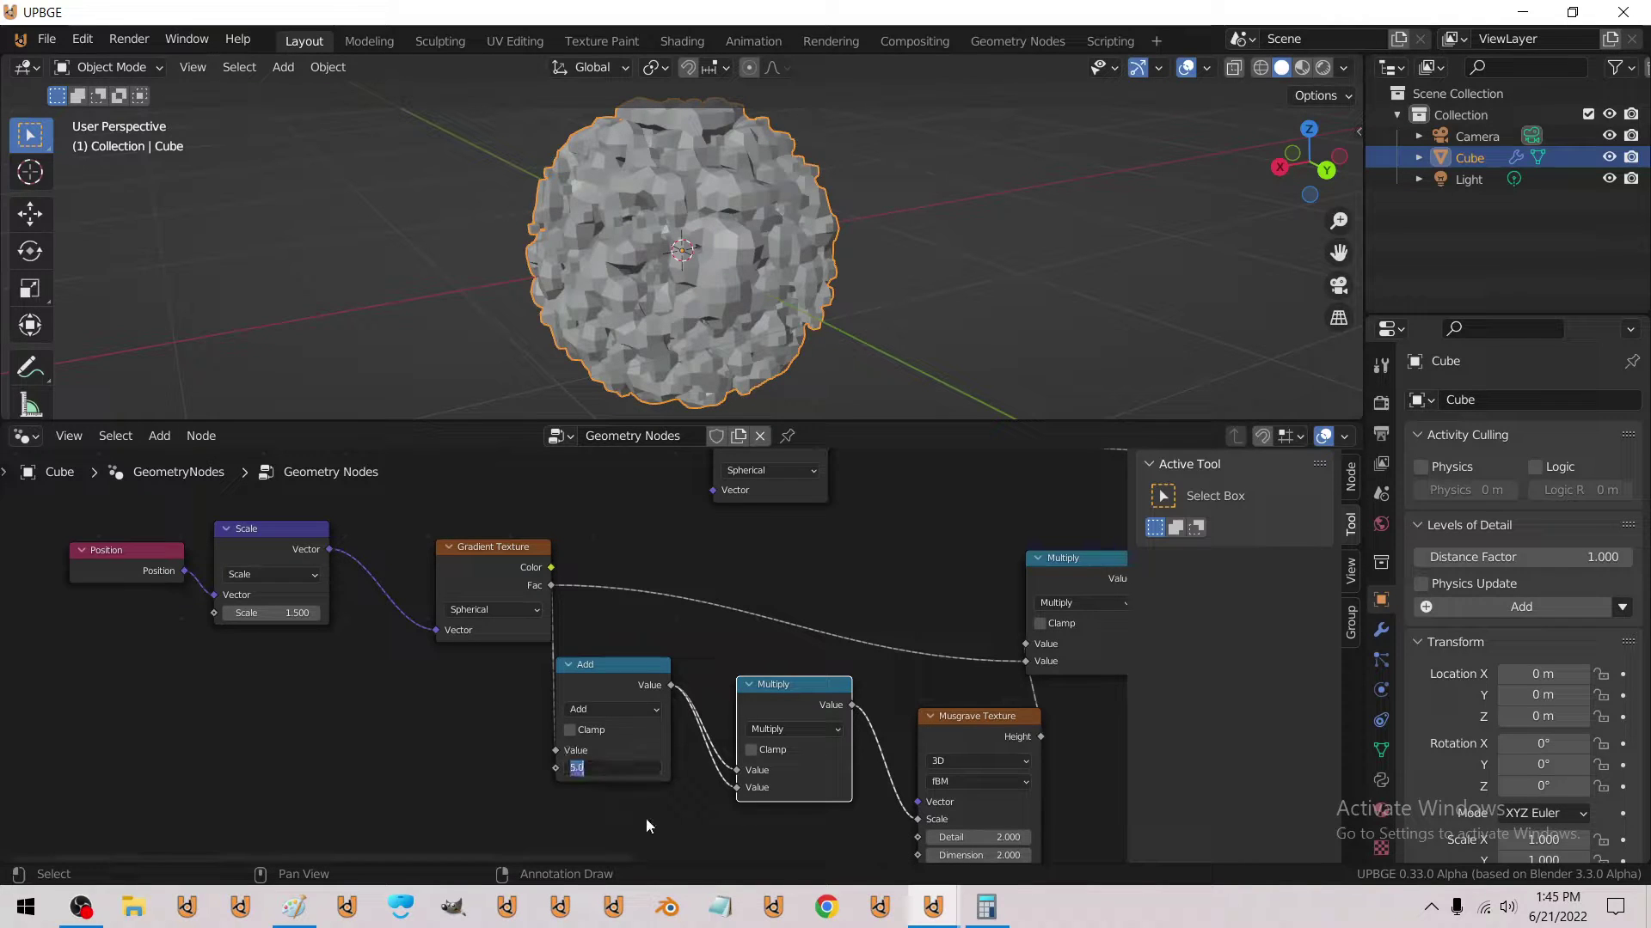
double_click(598, 766)
text(2)
key(Return)
scroll(550, 232, up, 3)
middle_drag(516, 220, 405, 221)
scroll(412, 221, down, 3)
middle_drag(585, 227, 657, 378)
Insert a duplicate Multiply node before the Musgrave Texture and feed the first Multiply's output into both its values.
middle_drag(653, 738, 652, 728)
drag(594, 668, 630, 668)
key(shift+d)
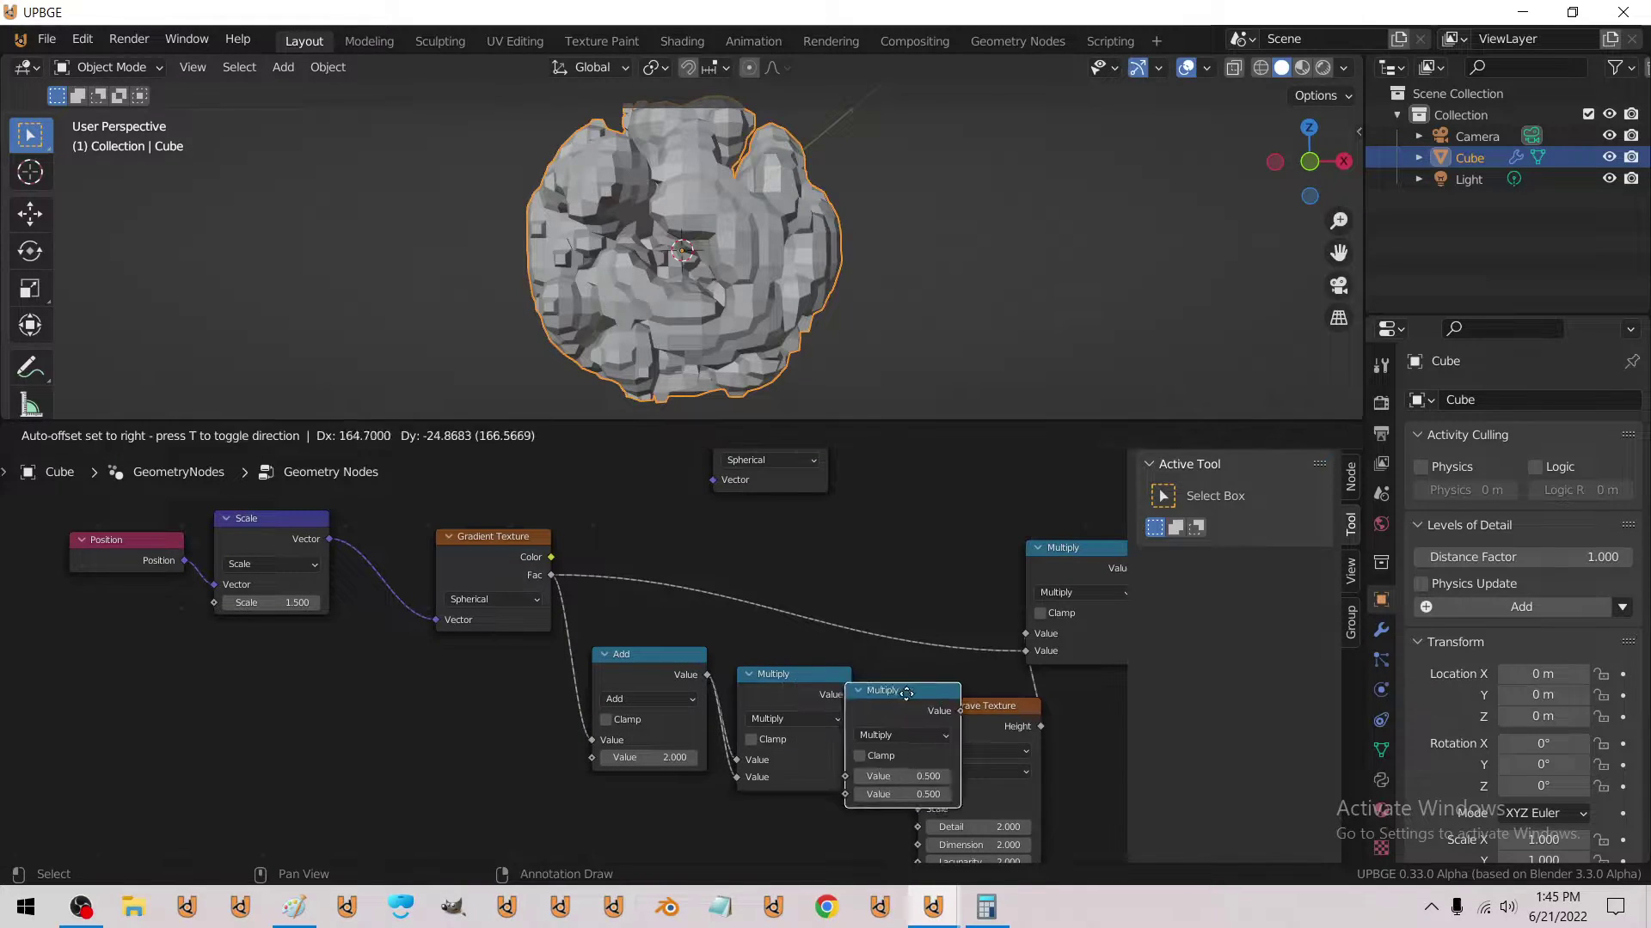
click(892, 702)
drag(922, 793, 920, 796)
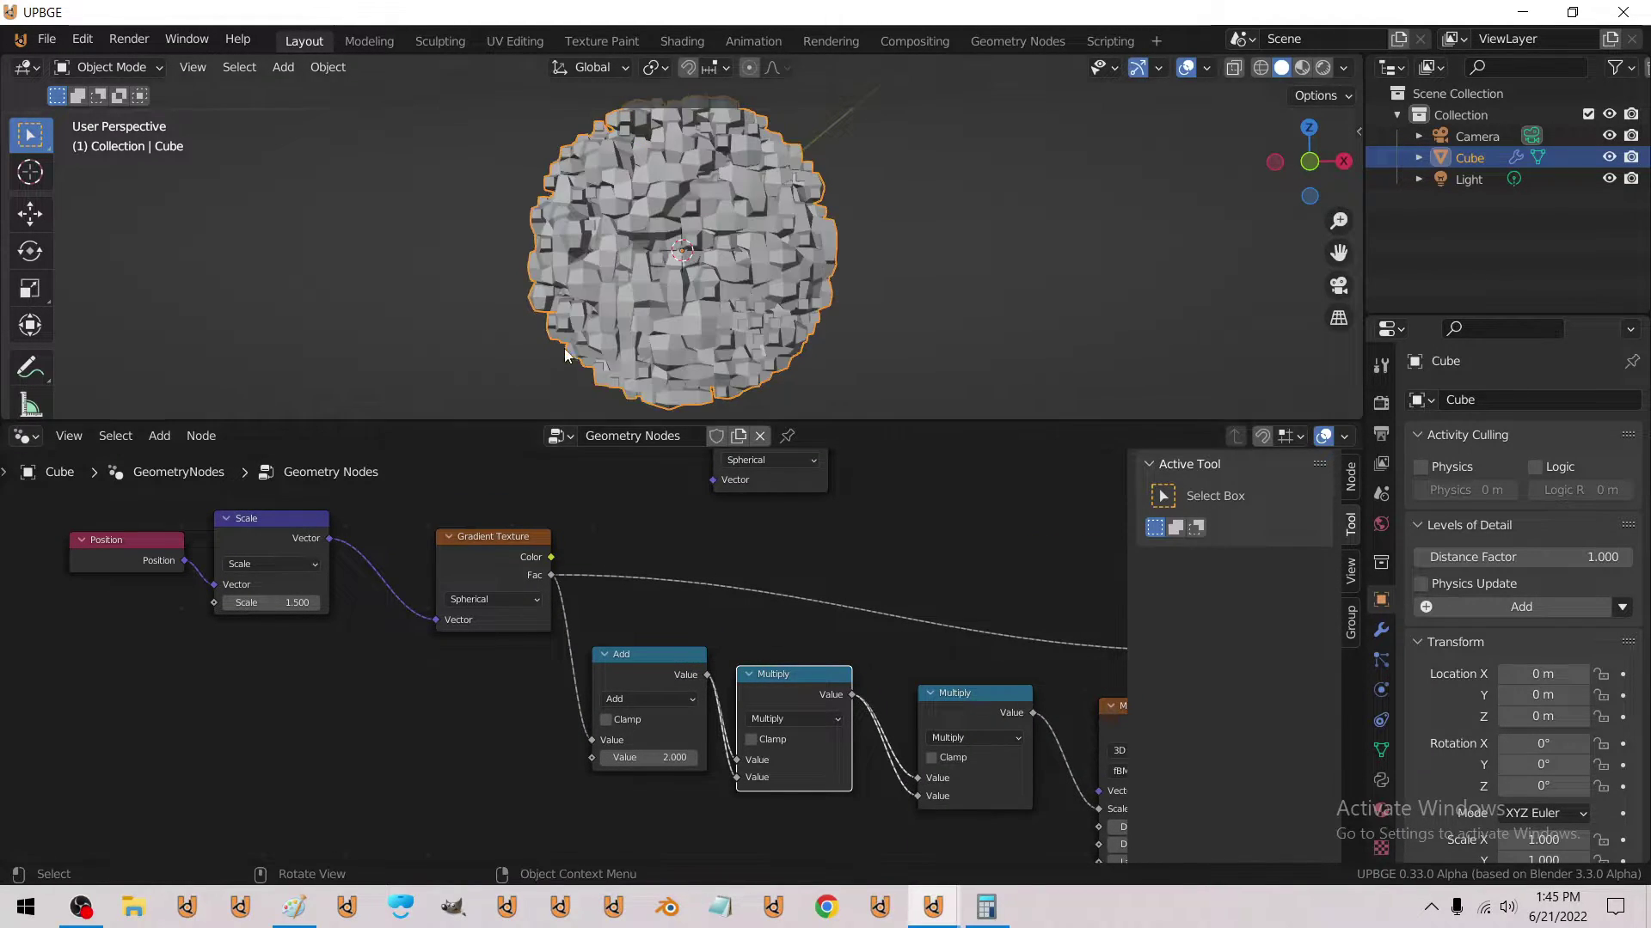
Examine the mesh's surface and interior up close by flying through it.
scroll(622, 313, up, 6)
scroll(606, 318, down, 4)
middle_drag(606, 318, 571, 293)
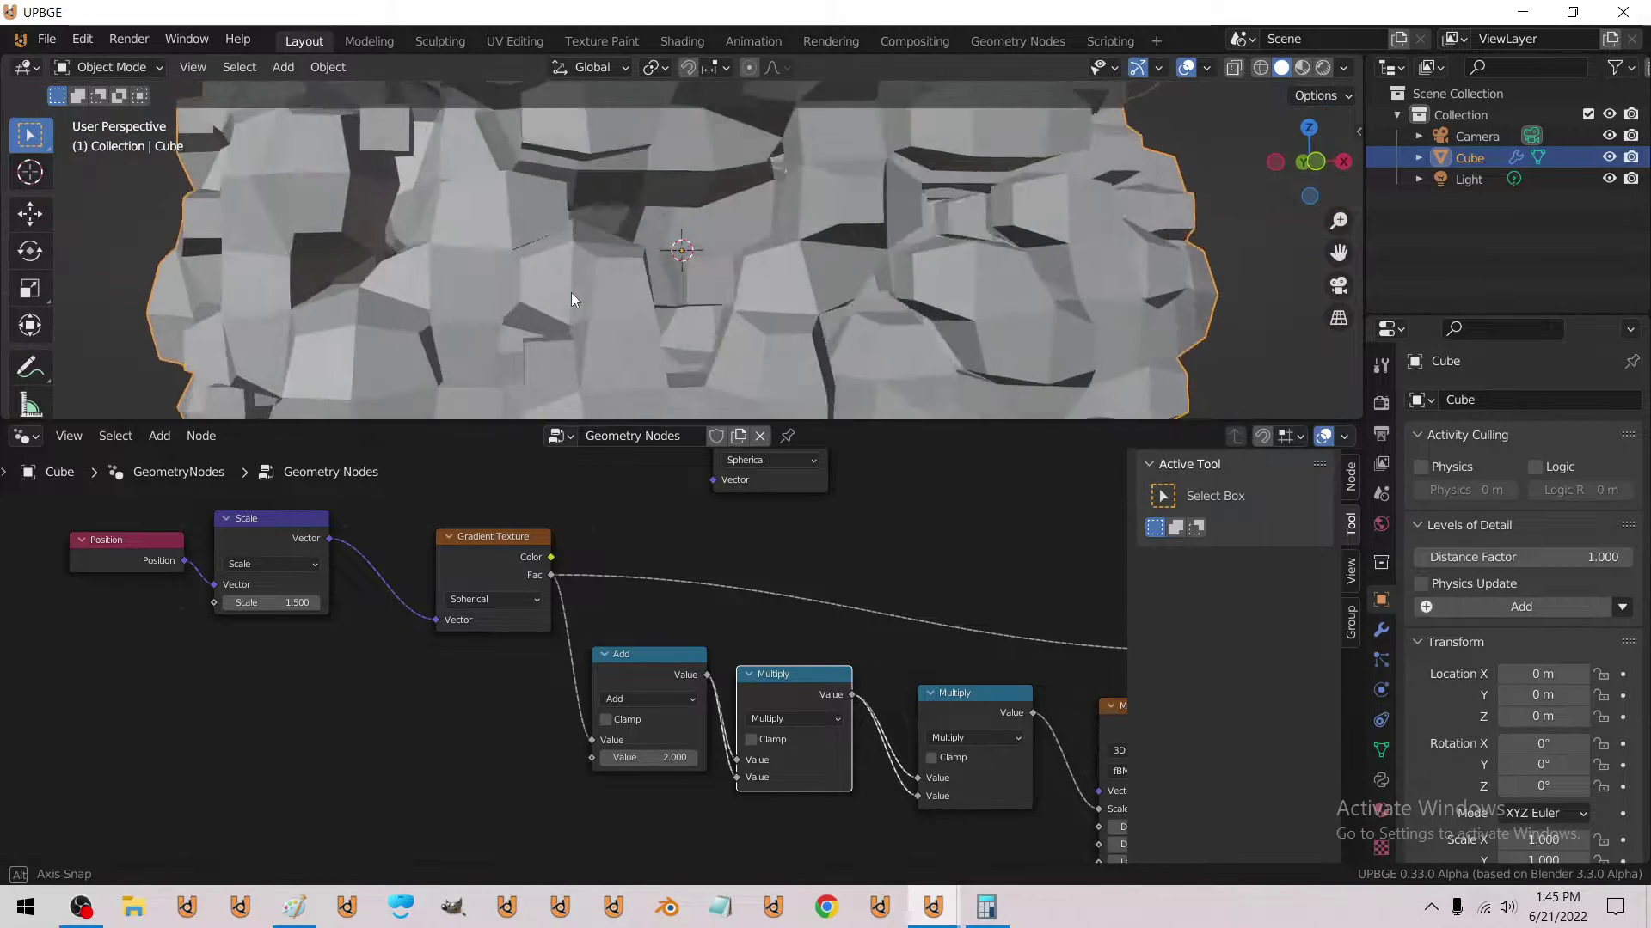
scroll(570, 289, up, 7)
key(shift+grave)
key(w)
key(s)
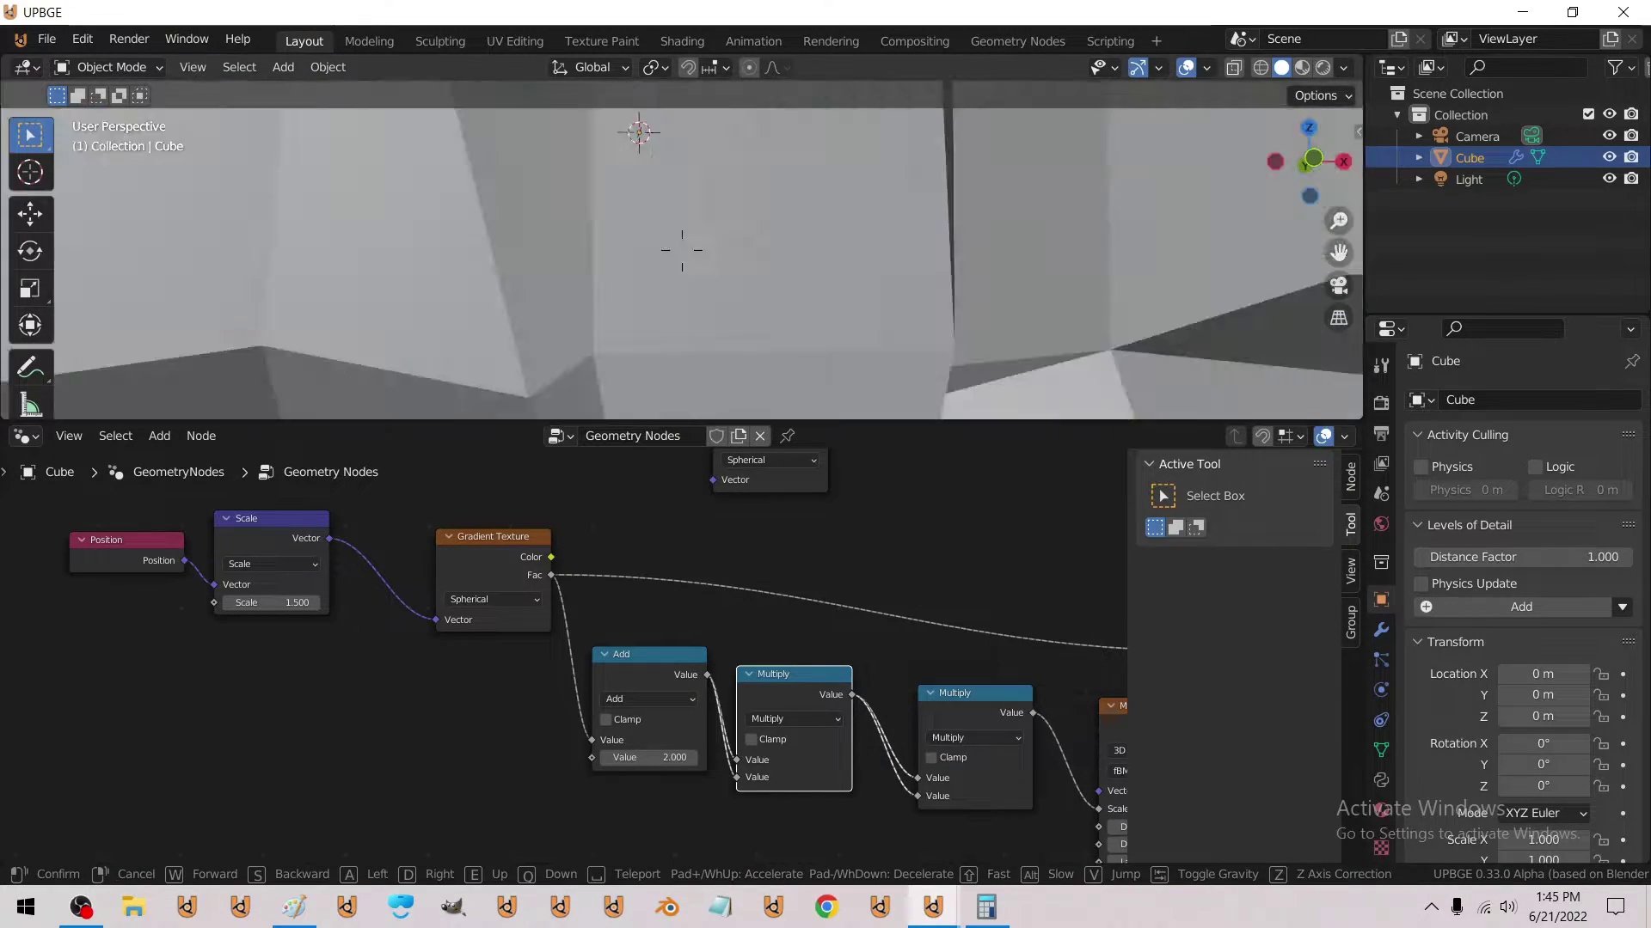
key(w)
key(s)
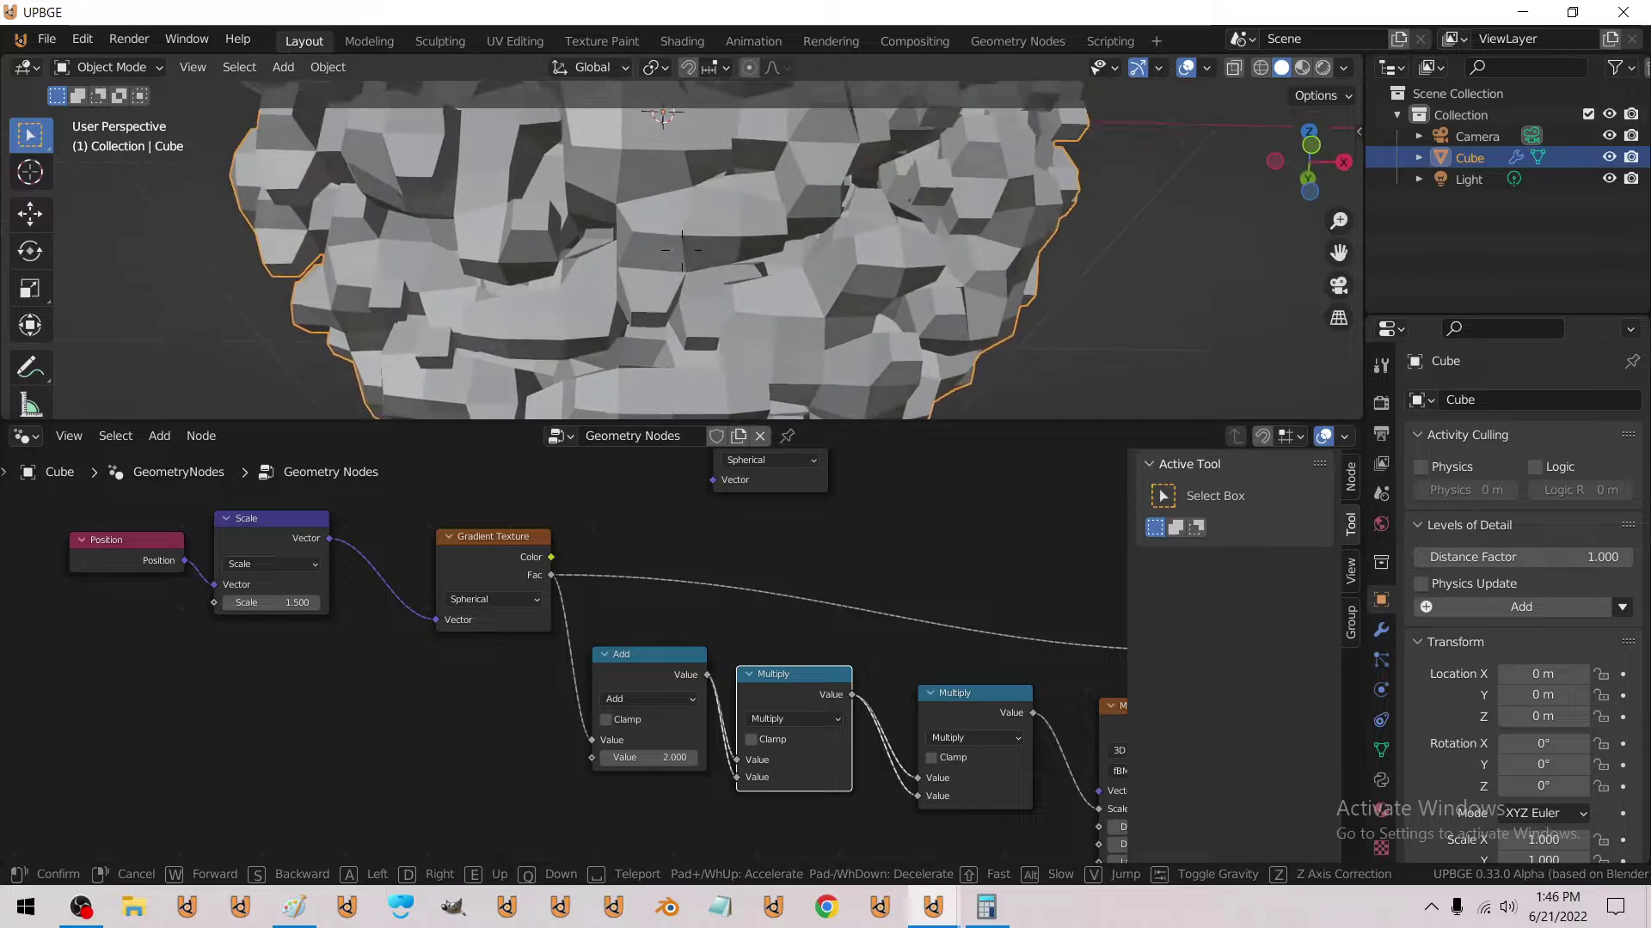
click(681, 251)
Set the Add node's second value to 1.
click(650, 763)
text(1)
key(Return)
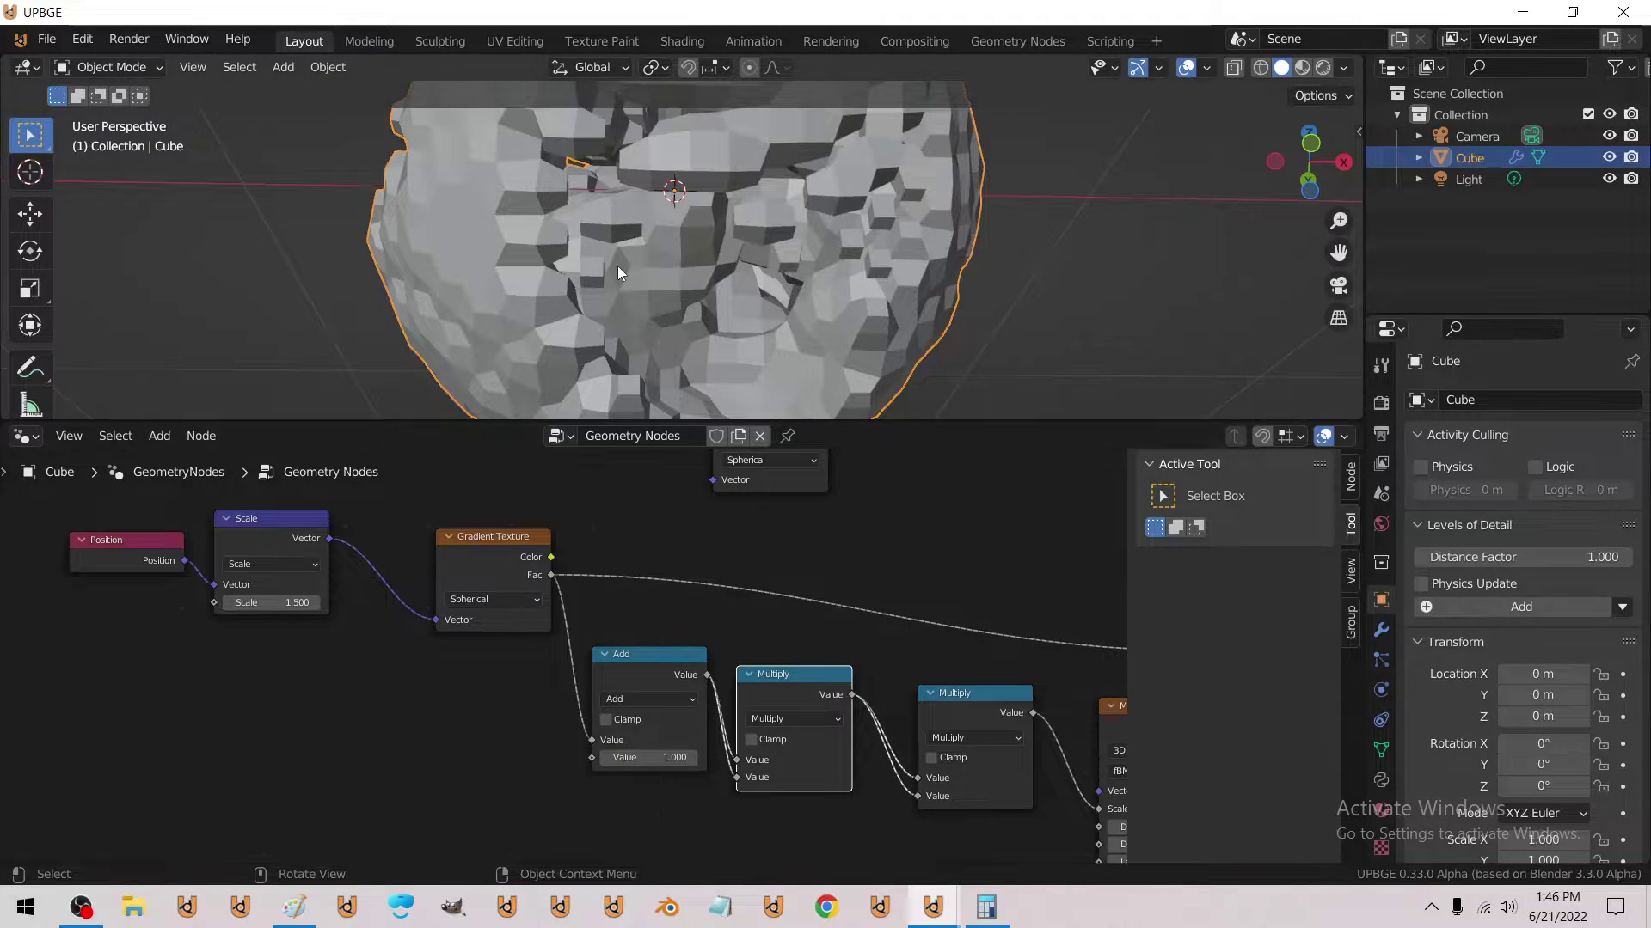
Examine the reshaped mesh's cavities from several sides, both close up and at a distance.
middle_drag(618, 266, 662, 266)
scroll(663, 266, down, 5)
key(shift+grave)
key(w)
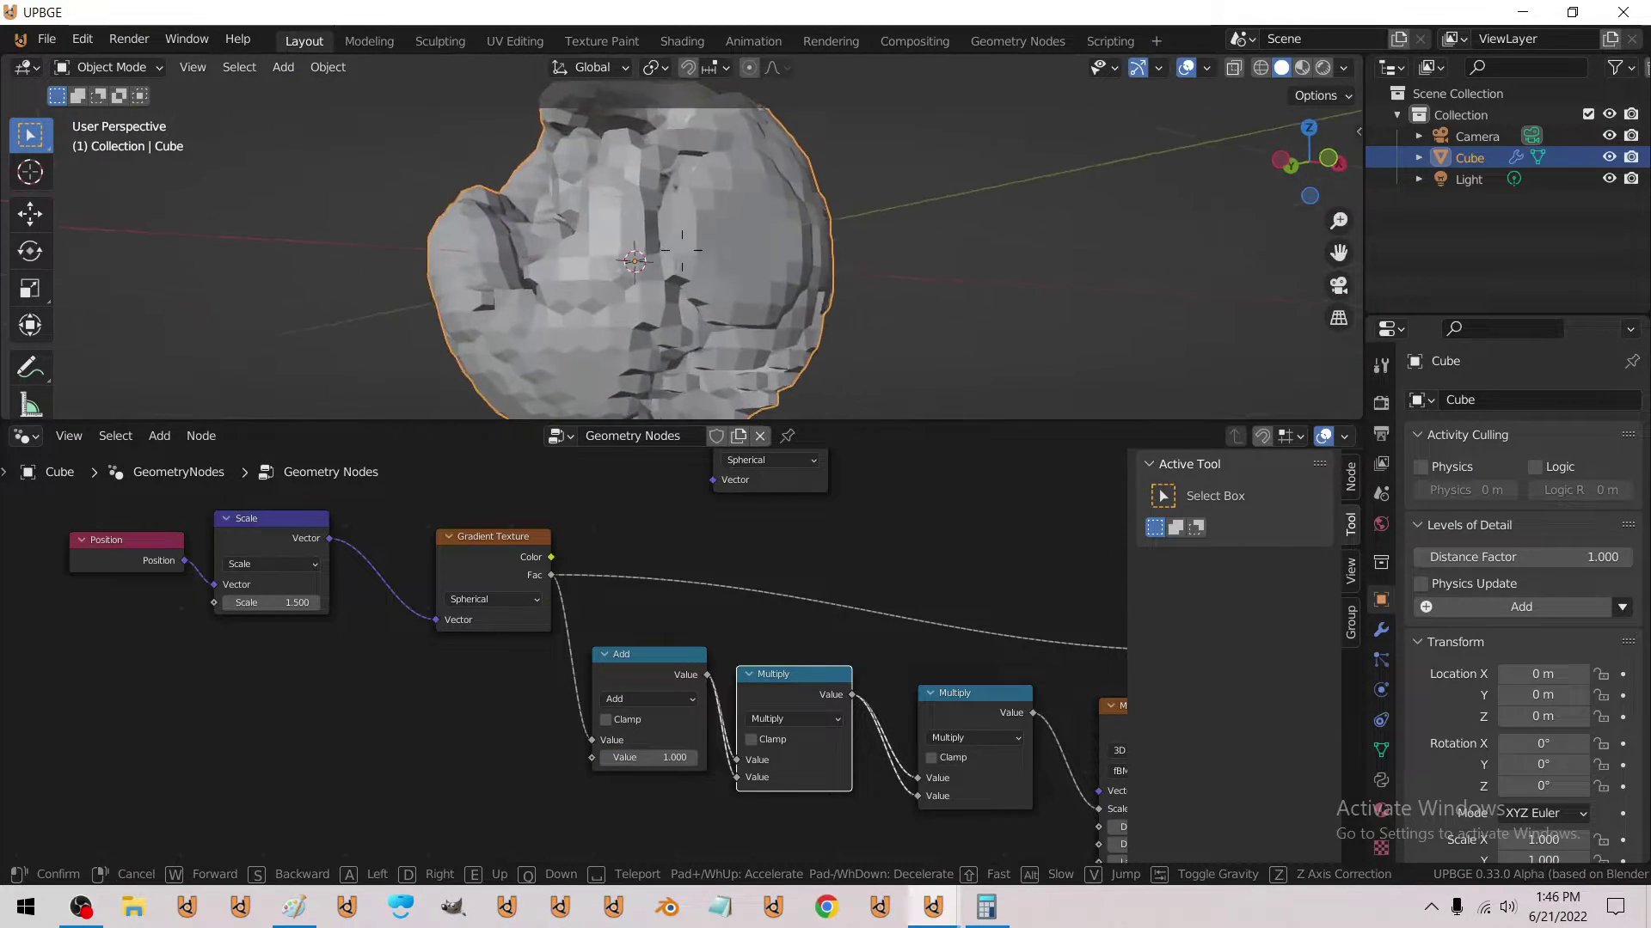
key(e)
key(w)
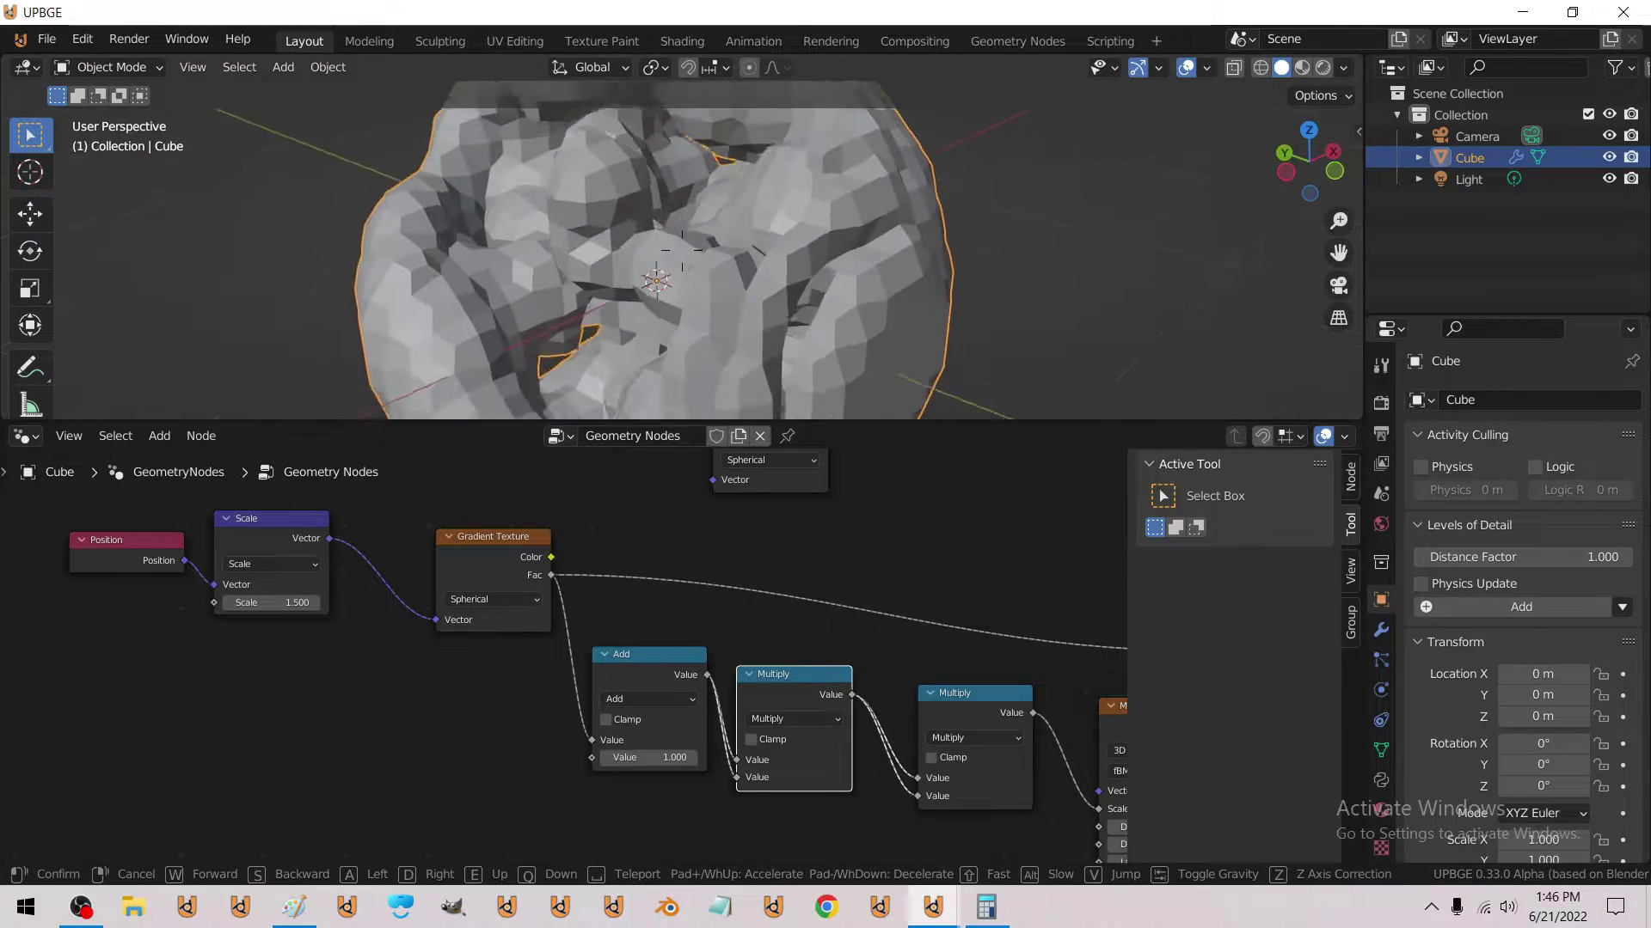
key(s)
click(718, 447)
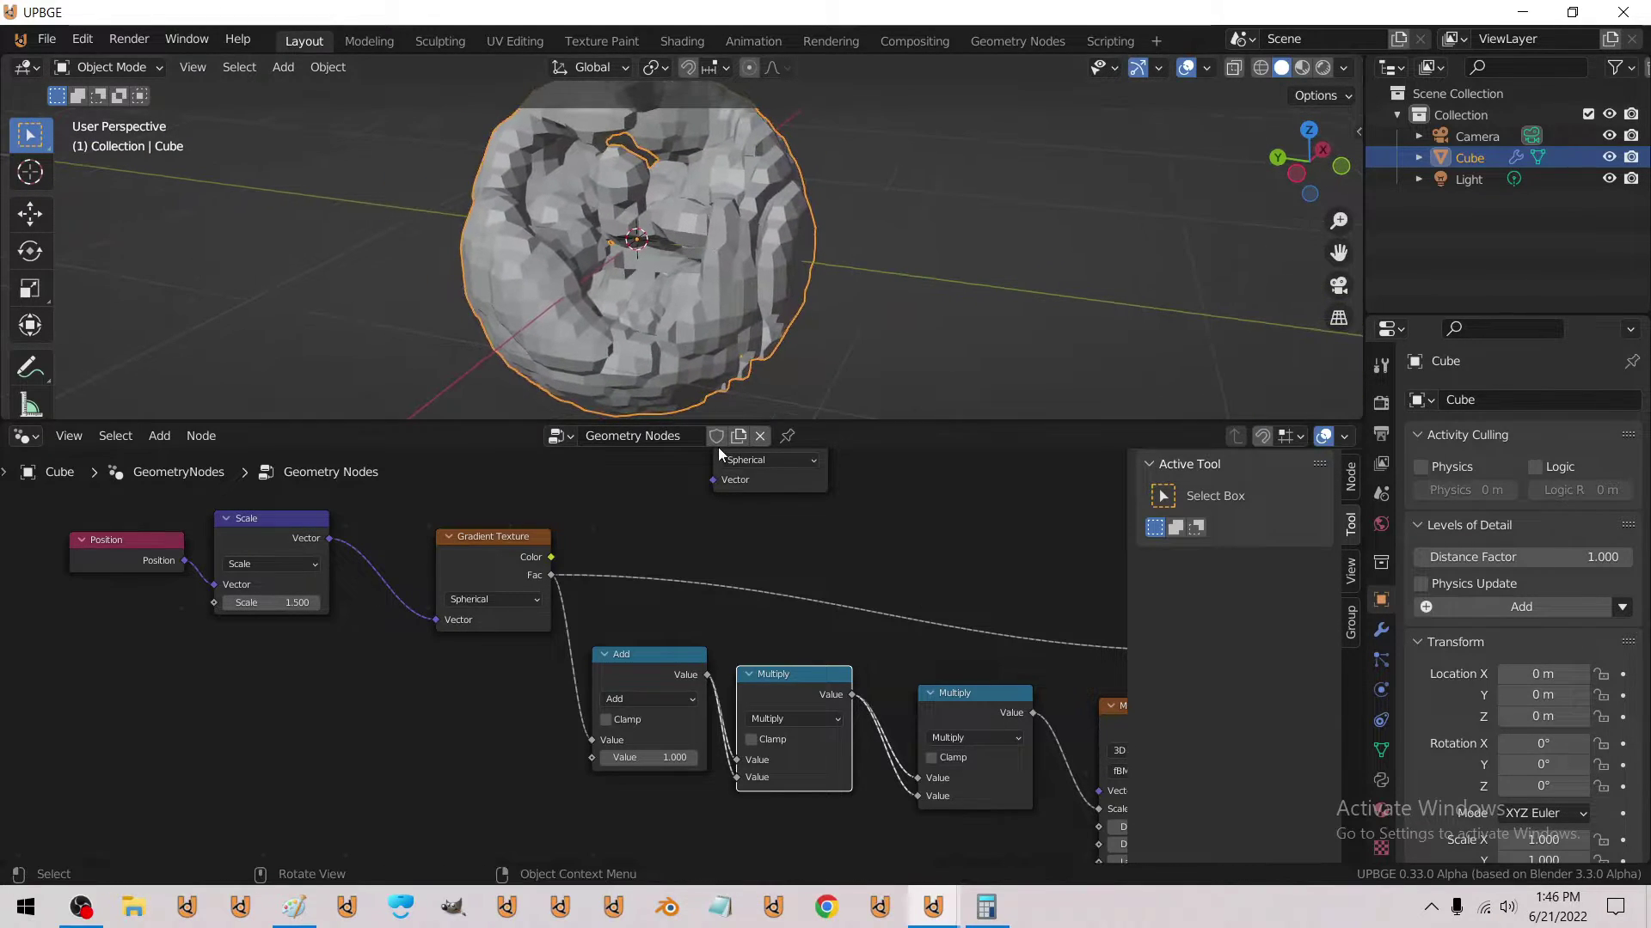
Insert a third Multiply node before the Musgrave Texture and feed the second Multiply's output into both its values.
middle_drag(794, 691, 510, 619)
click(668, 631)
key(shift+d)
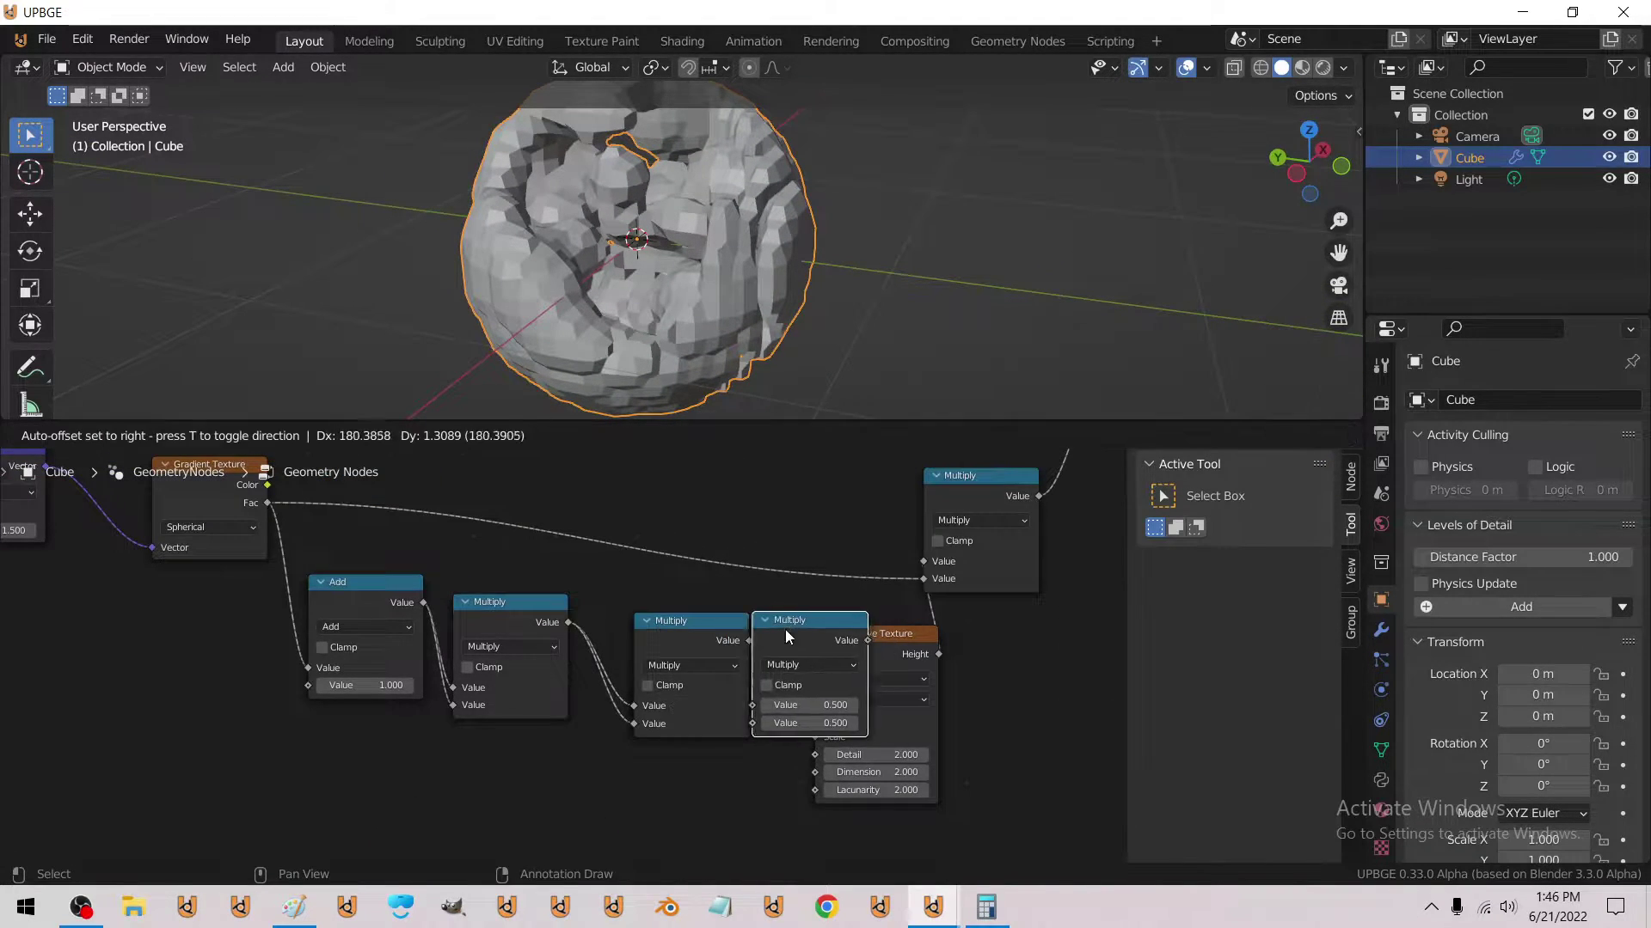
click(788, 631)
drag(818, 741, 816, 726)
Examine how the mesh's detail varies between its core and outer shell with three Multiply nodes in the chain.
middle_drag(413, 258, 782, 148)
scroll(604, 264, up, 3)
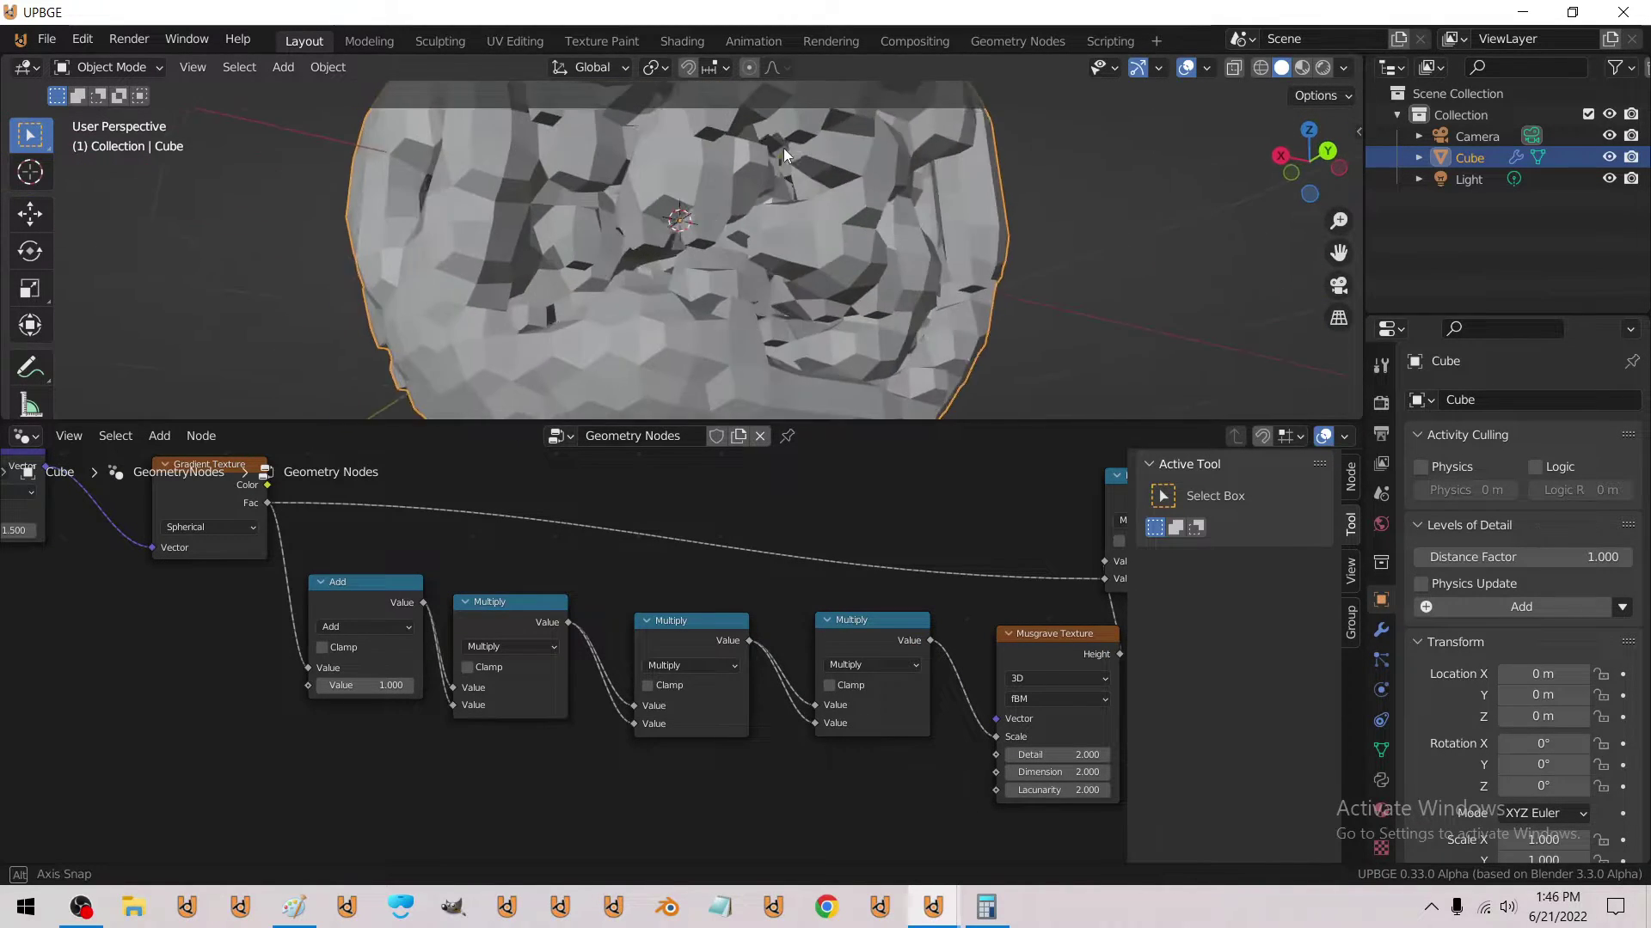
scroll(784, 153, up, 3)
key(shift+grave)
key(w)
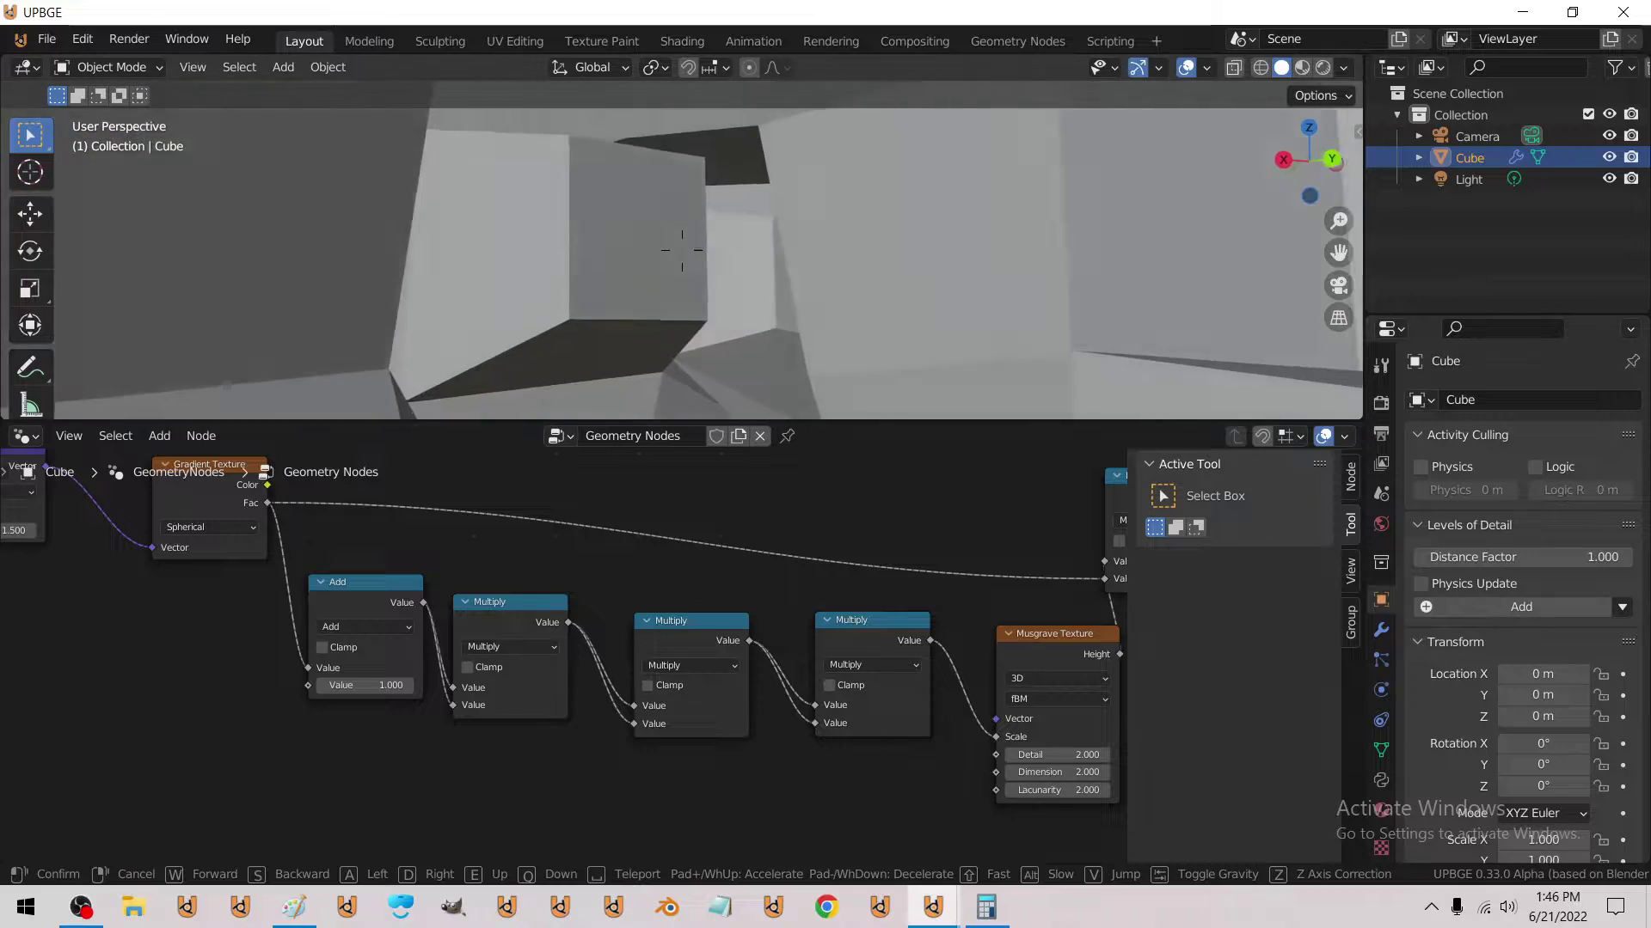
key(s)
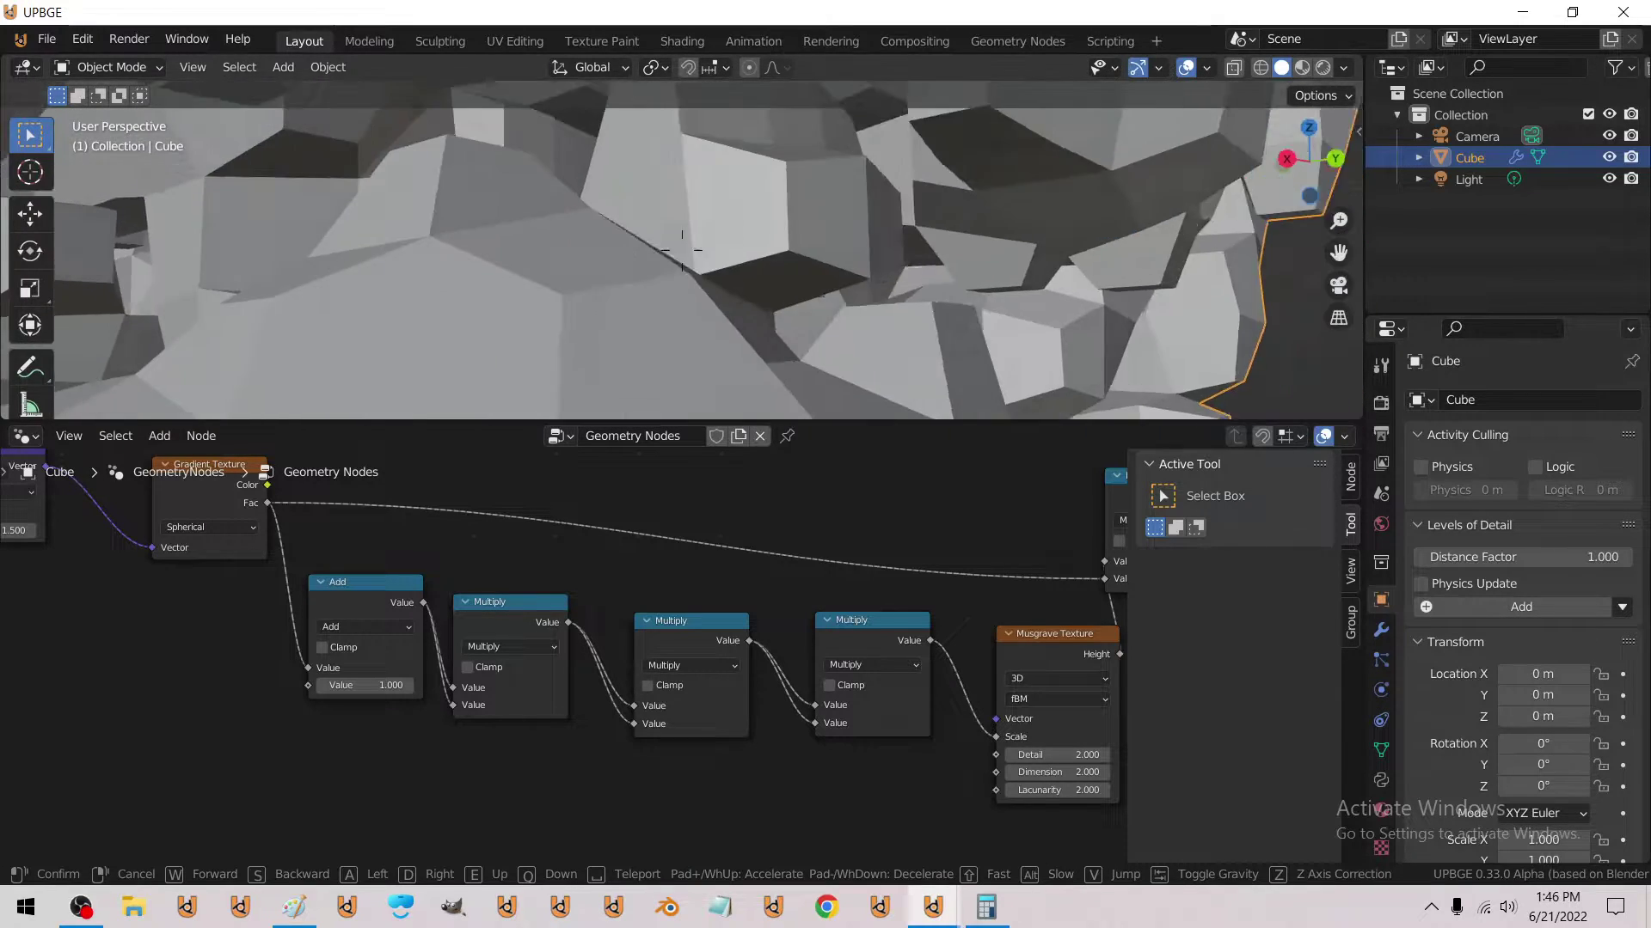
key(s)
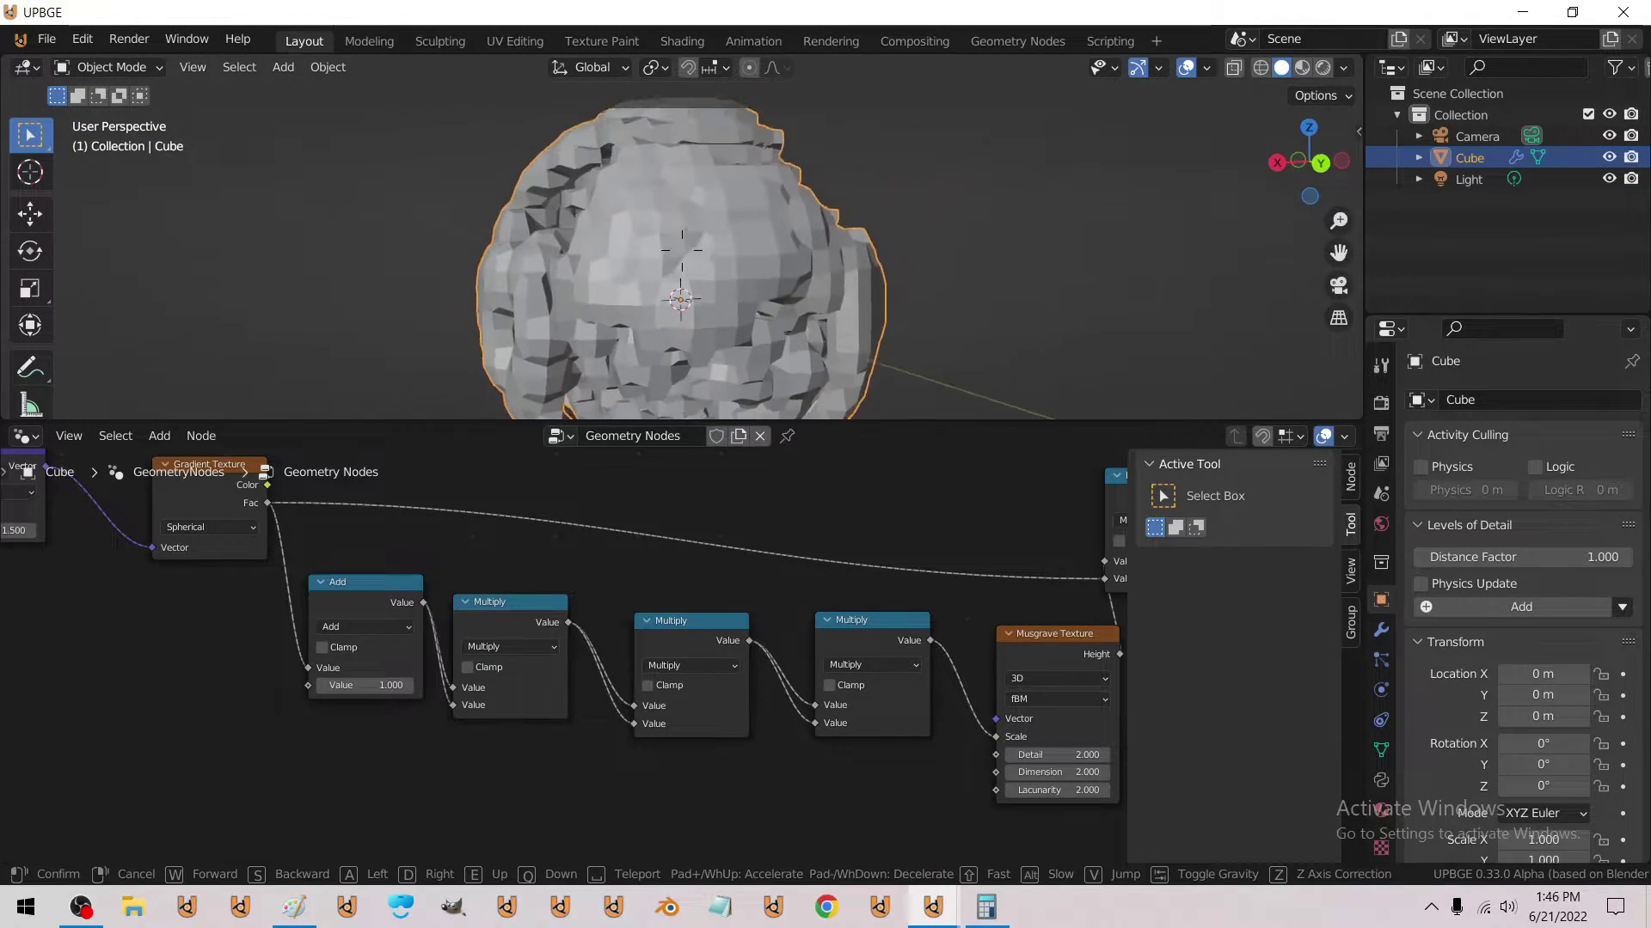
click(682, 250)
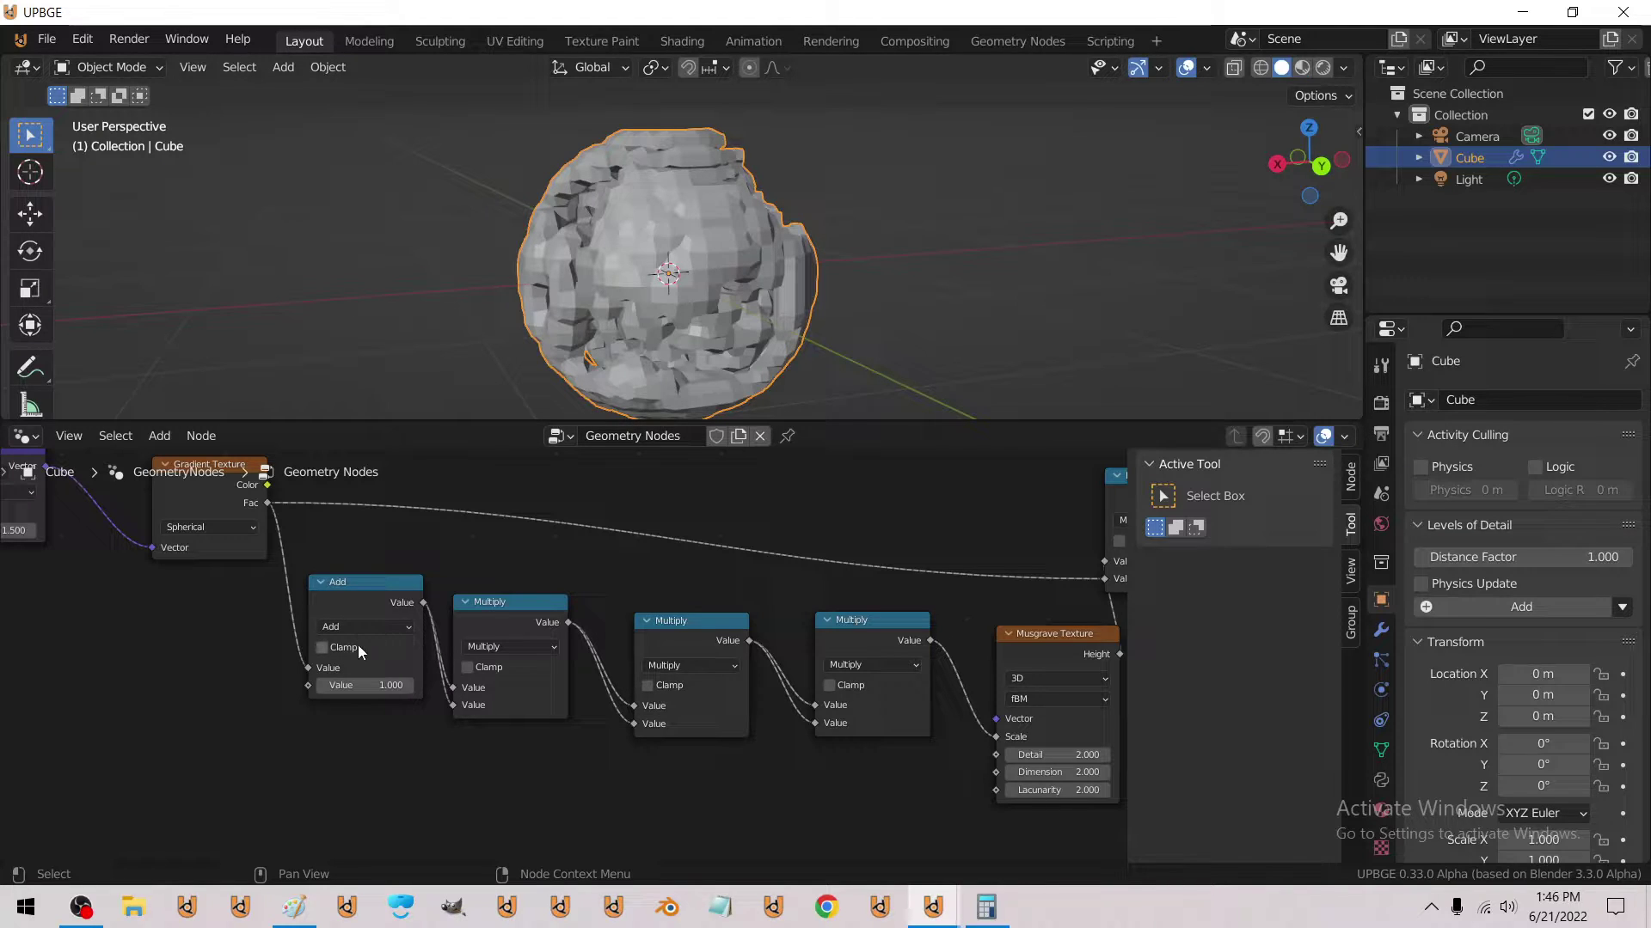
Duplicate the third Multiply node below itself and set the copy to Divide.
middle_drag(358, 645, 490, 674)
middle_drag(1105, 702, 858, 652)
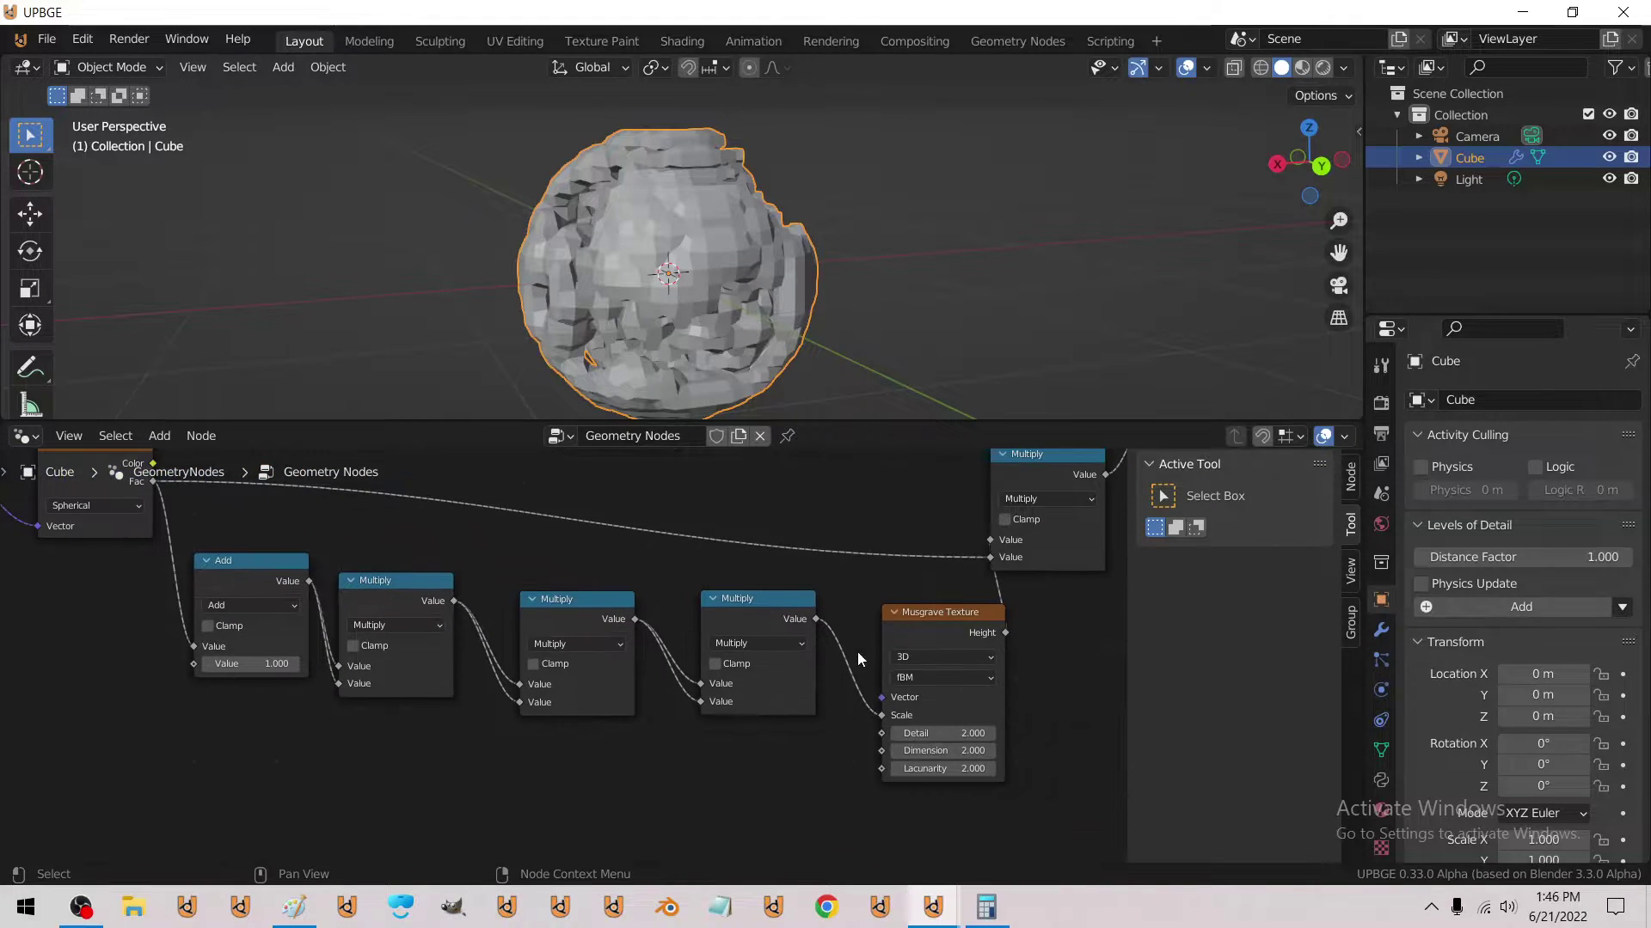
click(748, 610)
key(shift+d)
click(743, 753)
click(729, 784)
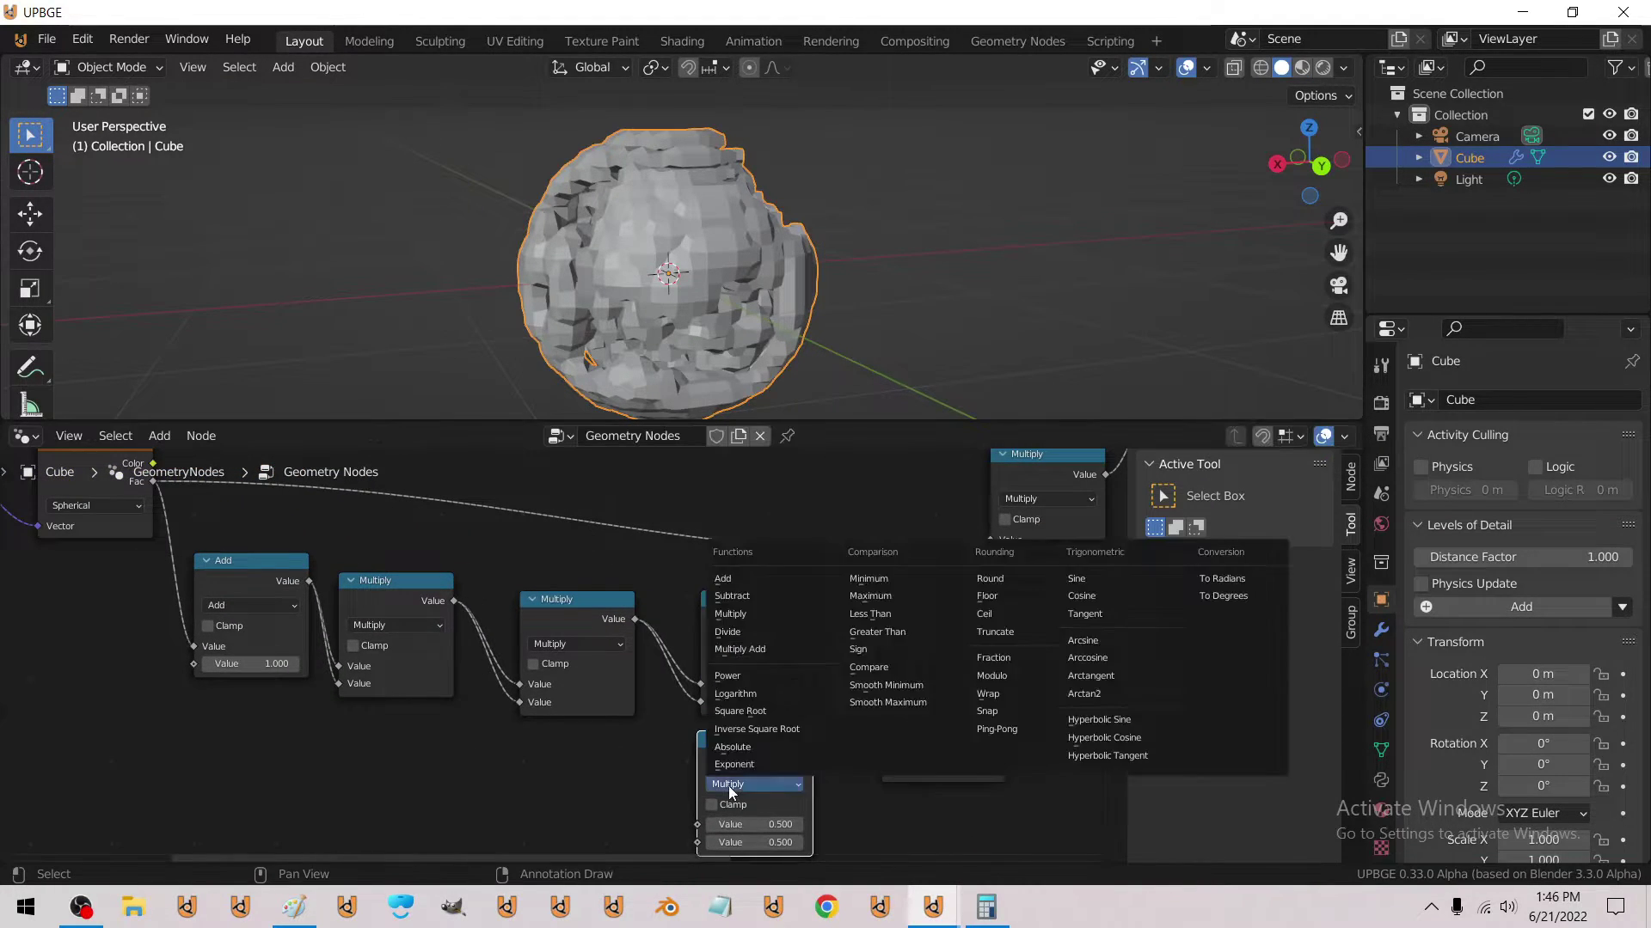
click(735, 633)
Divide 1 by the third Multiply's output and link the result to the Musgrave Texture's Scale.
drag(815, 619, 697, 755)
click(777, 737)
text(1)
key(Return)
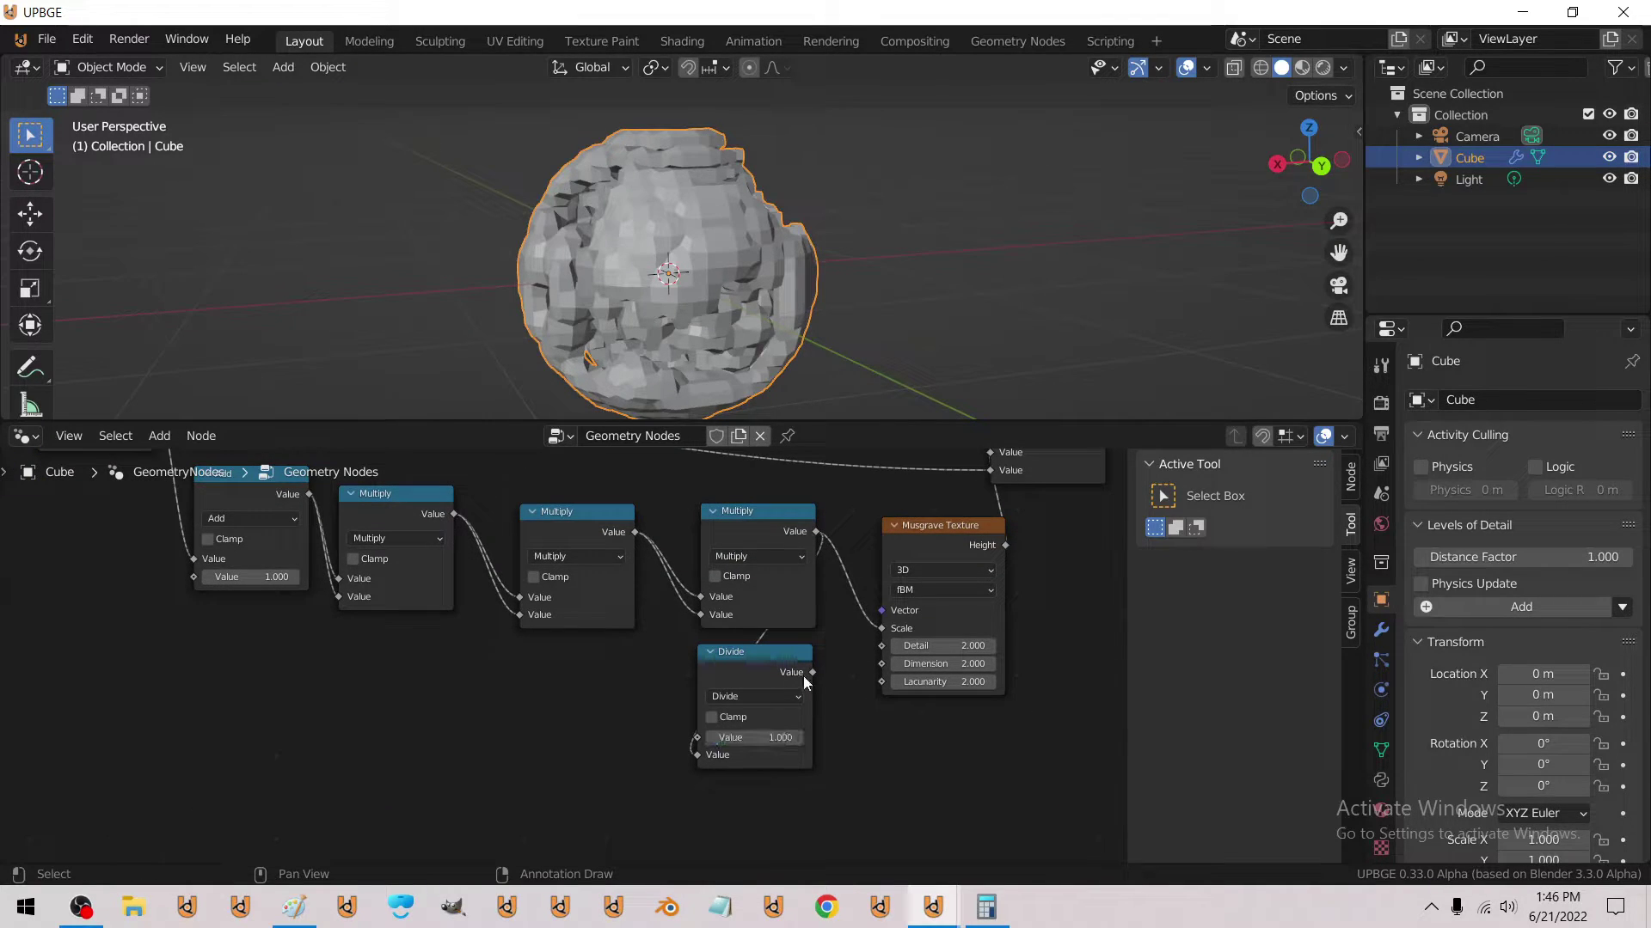
drag(813, 672, 881, 628)
Enable Clamp on the new Divide node and set its first value to 128.
middle_drag(648, 227, 647, 319)
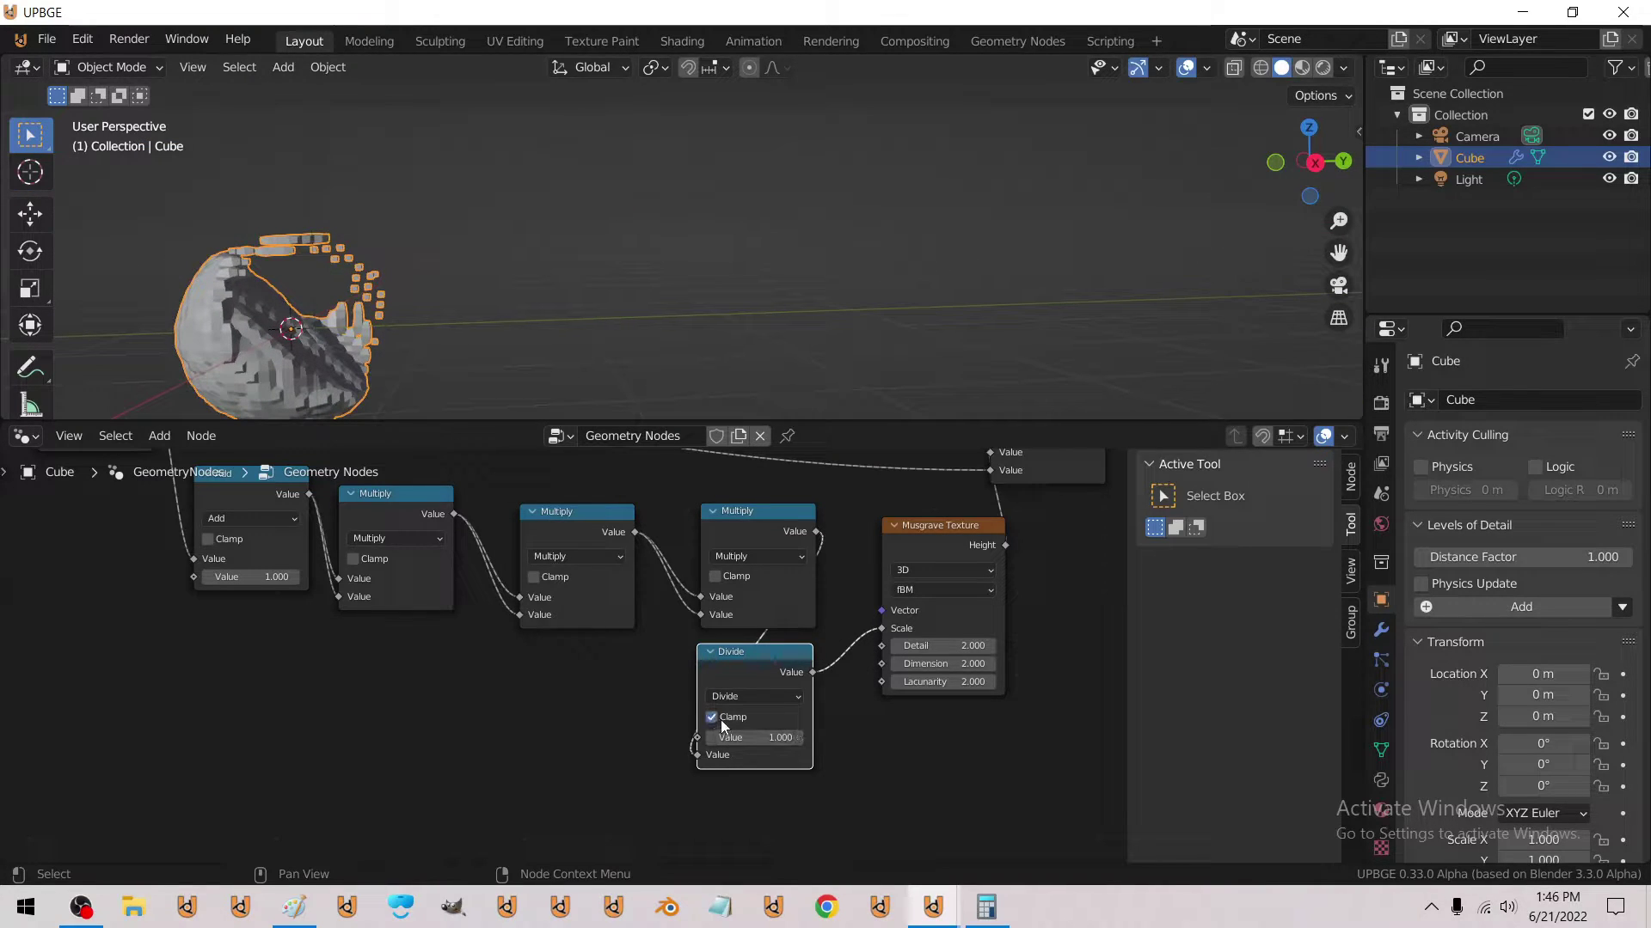
click(720, 719)
drag(768, 738, 793, 782)
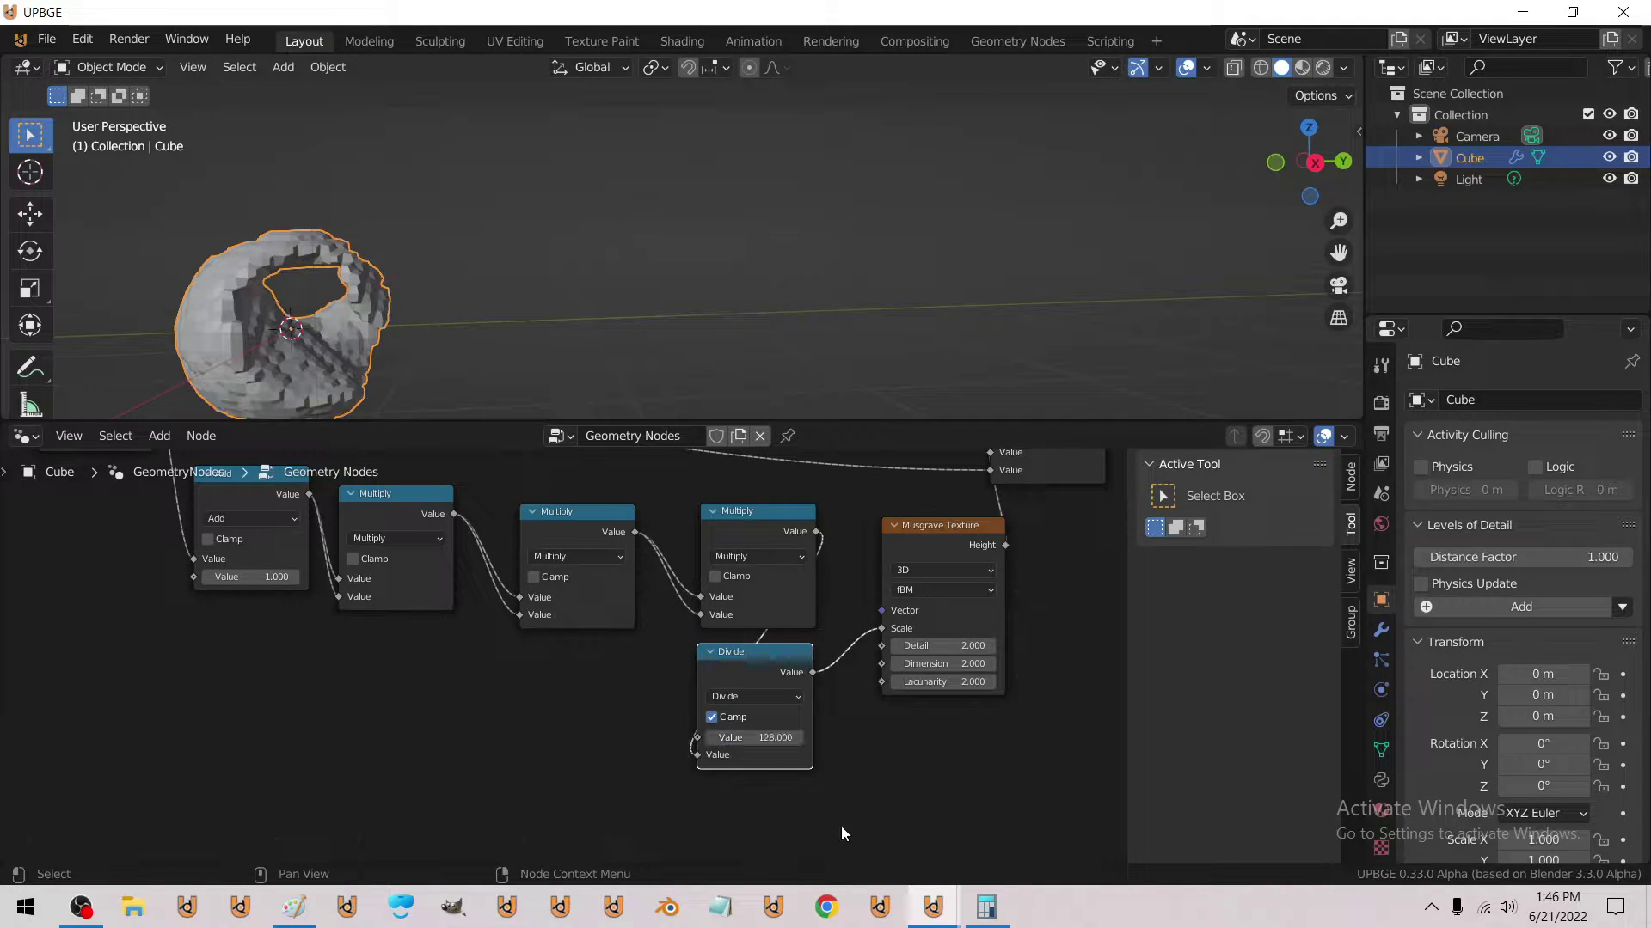
Move the Divide node below the Musgrave Texture and link the first Multiply's output to its second Value input.
key(g)
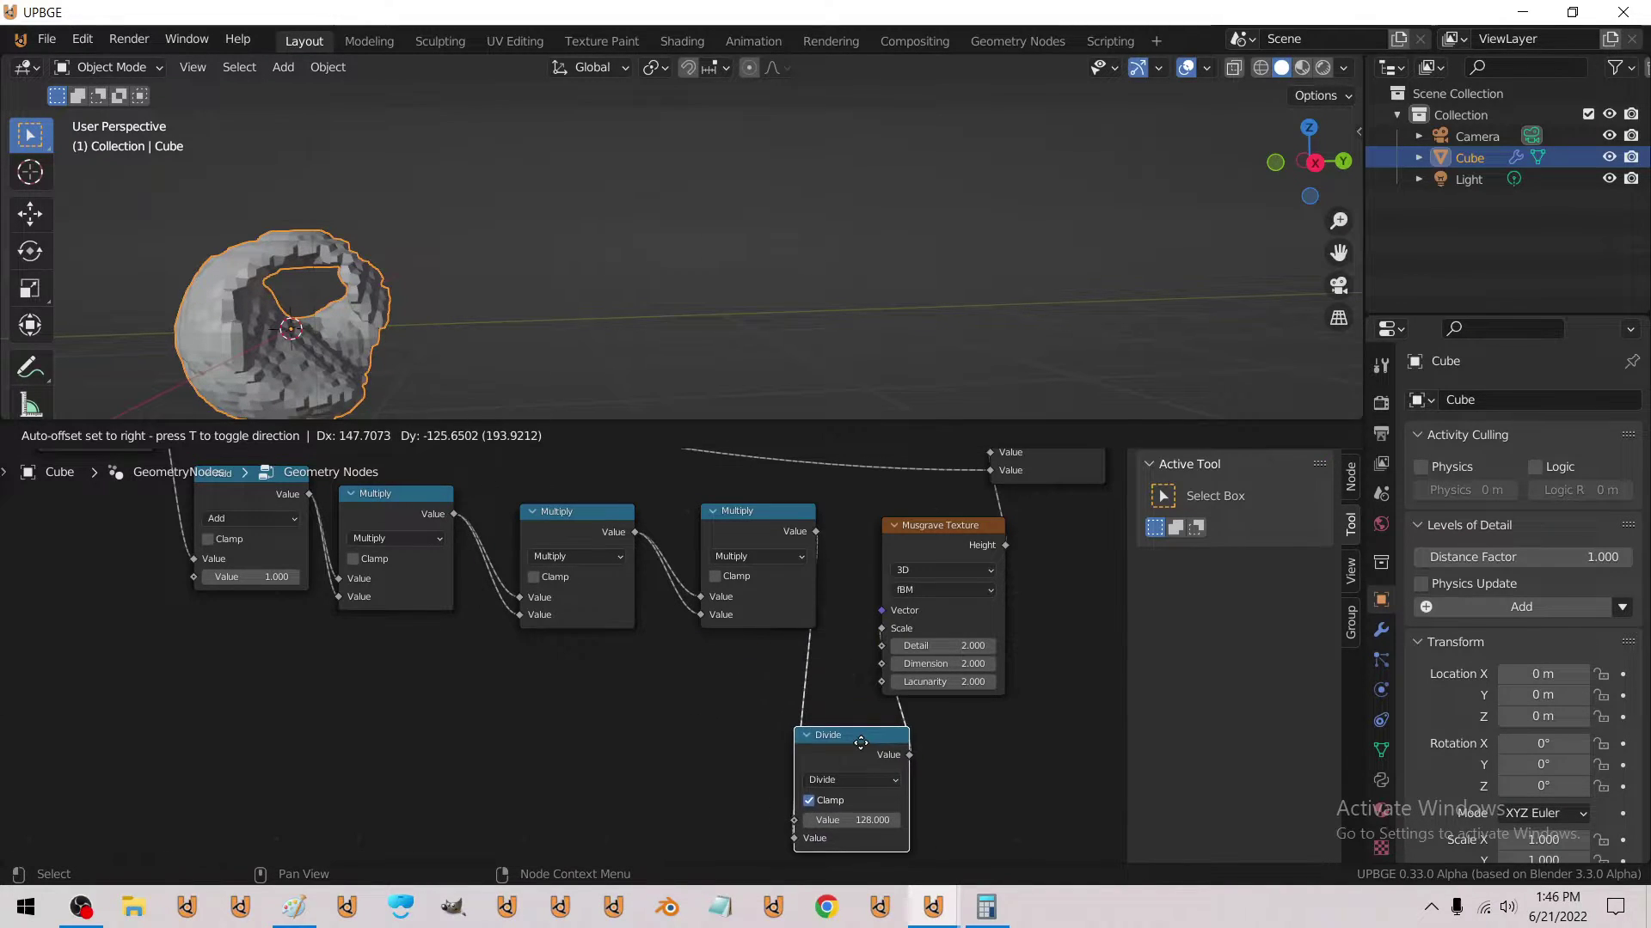
click(914, 769)
drag(452, 515, 724, 776)
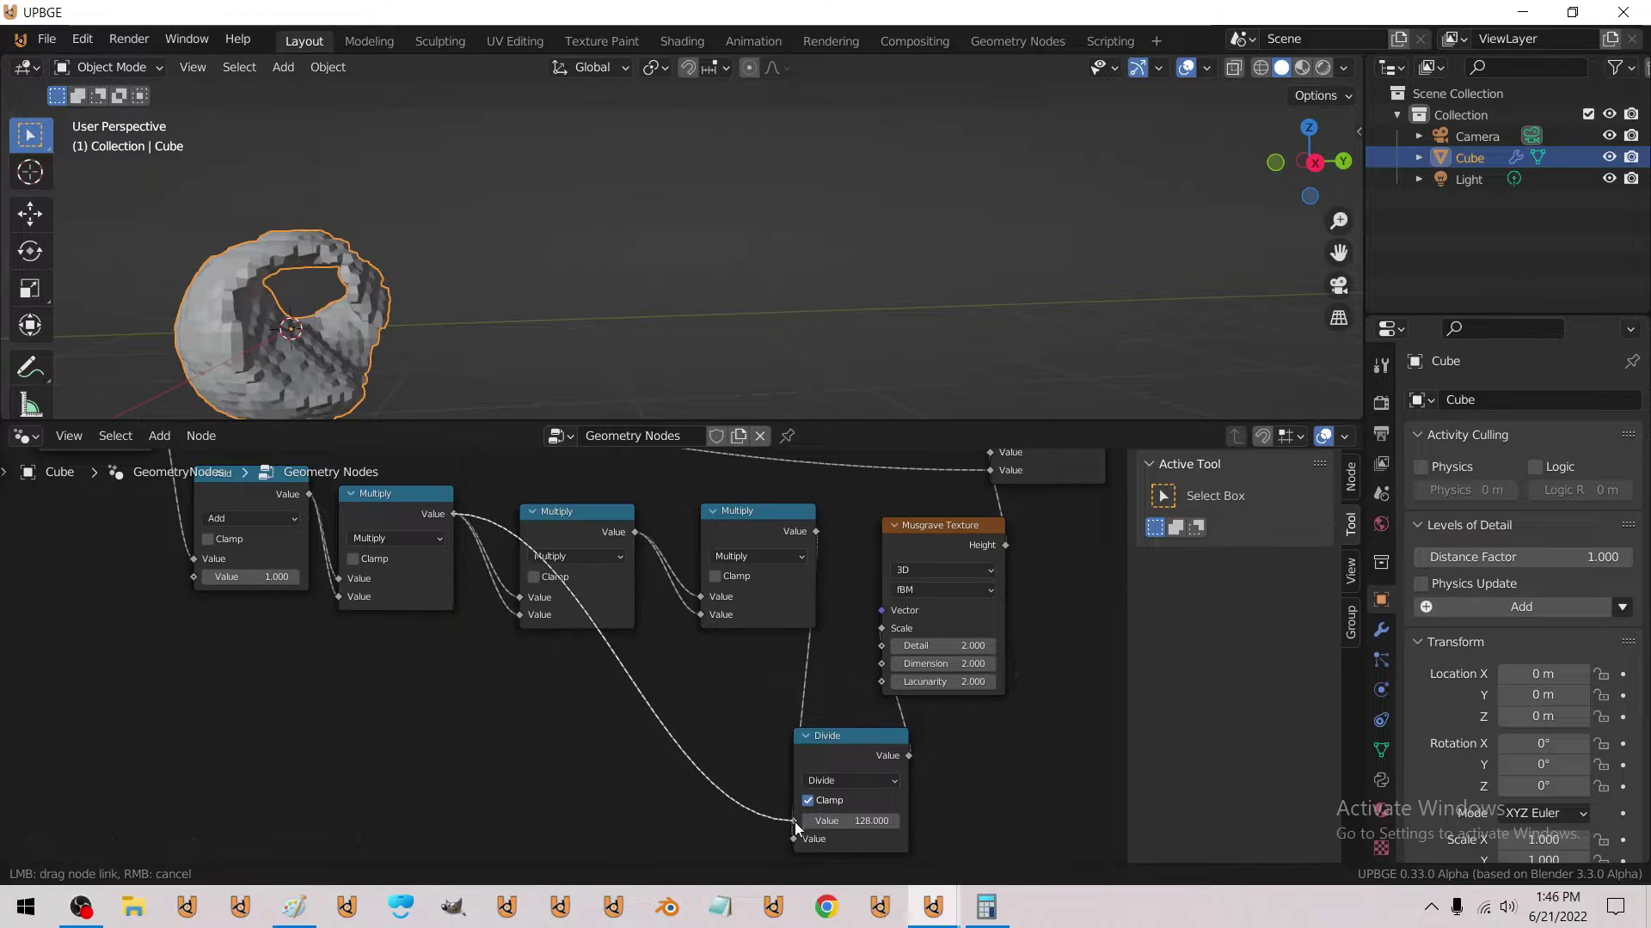
drag(796, 827, 796, 791)
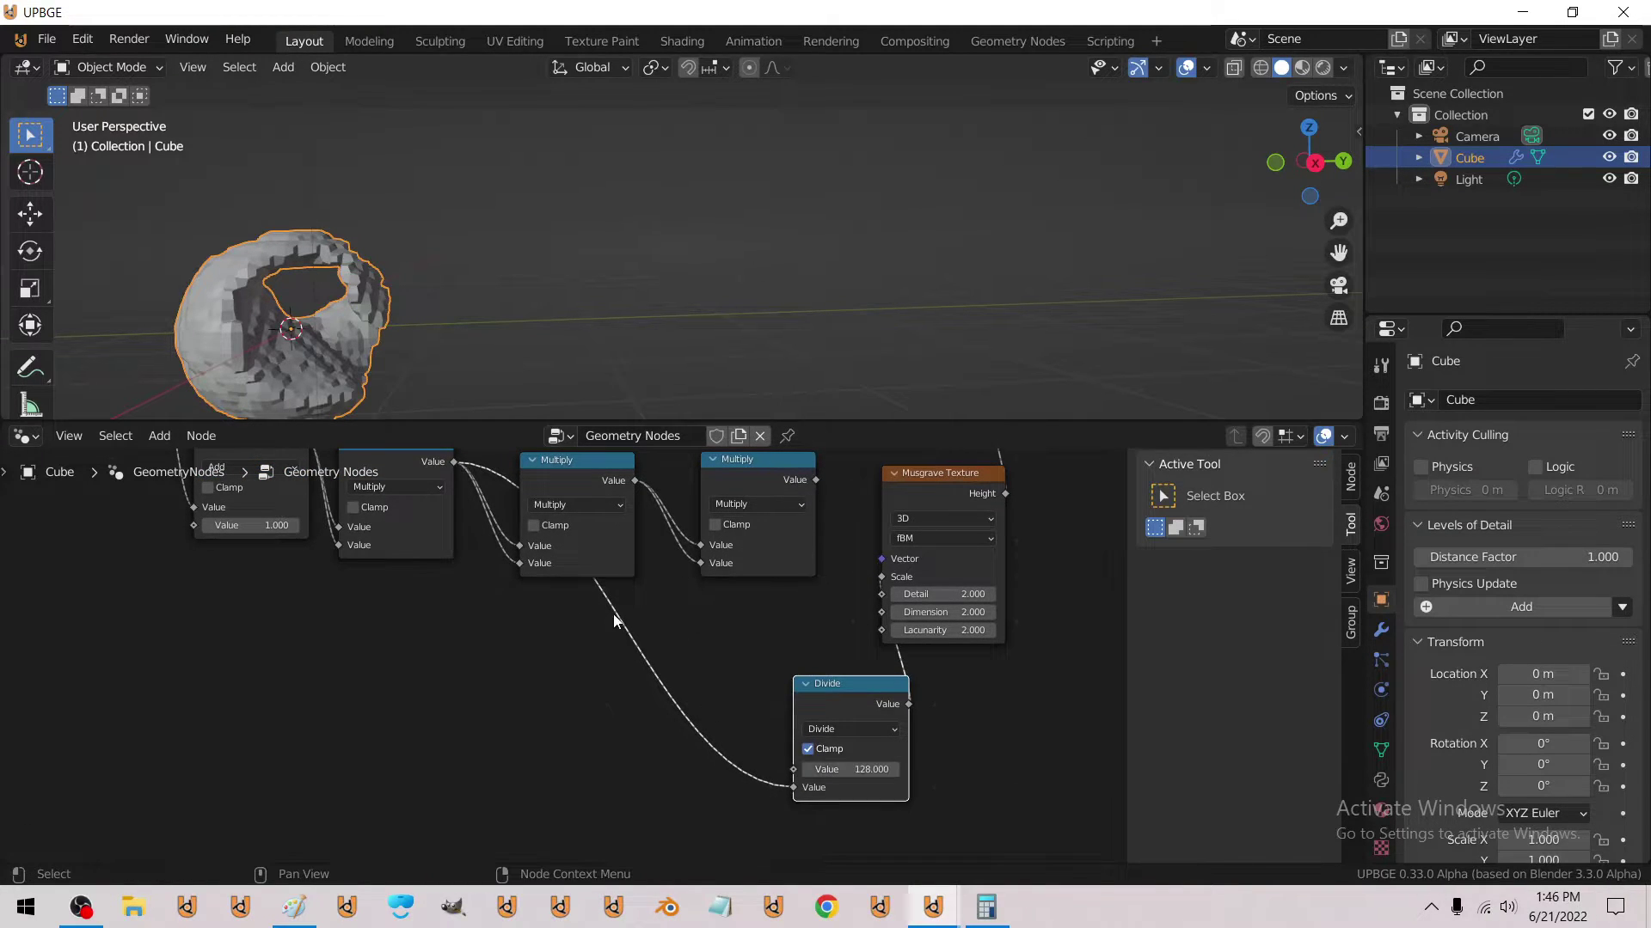
Try 1 and 155 as the first value of the clamped Divide node feeding the Musgrave Texture.
click(842, 753)
click(819, 749)
click(838, 769)
text(1)
key(Return)
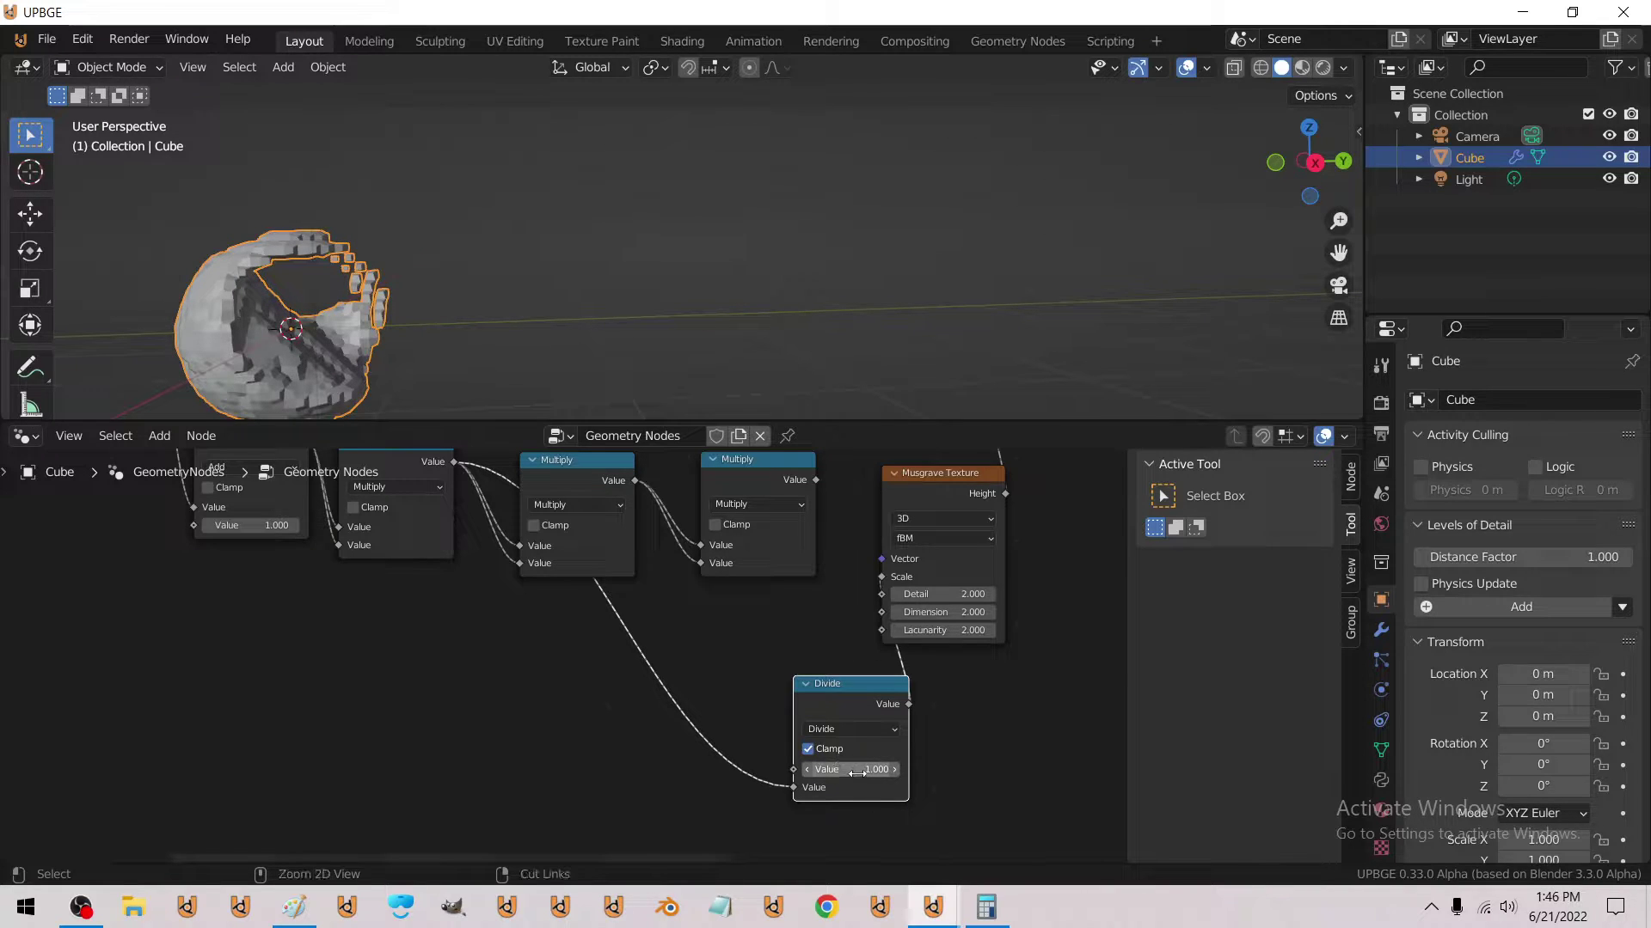
mouse_move(857, 773)
mouse_down()
mouse_move(838, 773)
mouse_move(855, 772)
mouse_up()
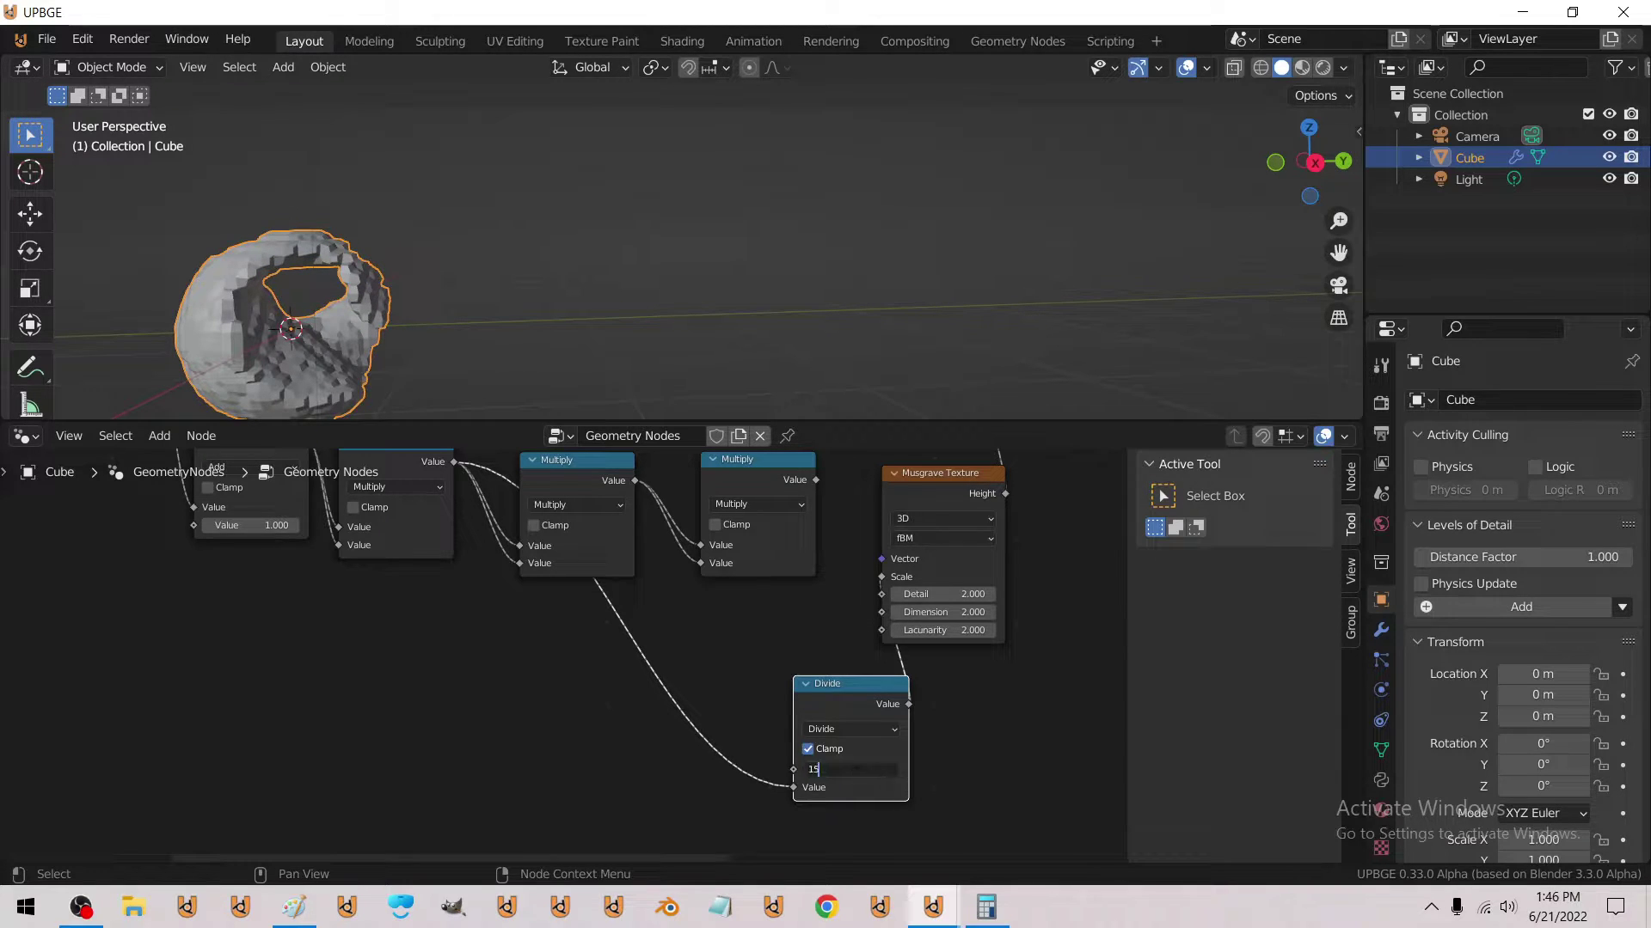
Shift the Divide node below the third Multiply and link the spherical Gradient Texture's Fac to its second Value input.
drag(831, 693, 750, 677)
middle_drag(749, 638, 668, 648)
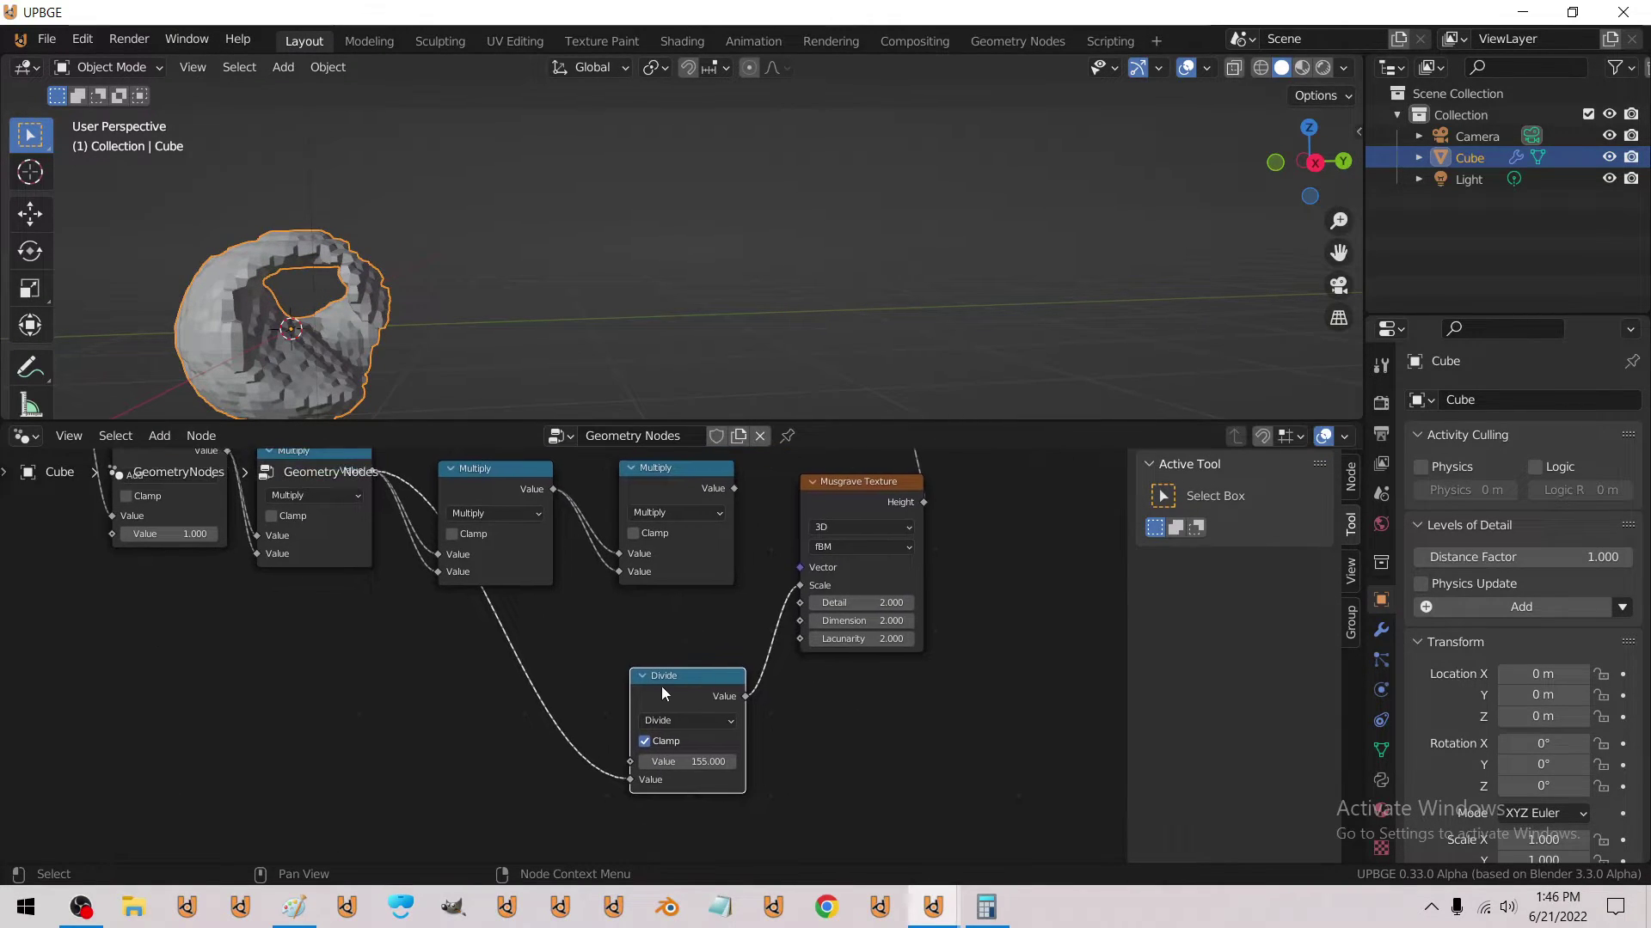
drag(662, 686, 614, 661)
middle_drag(606, 650, 683, 695)
middle_drag(481, 620, 719, 680)
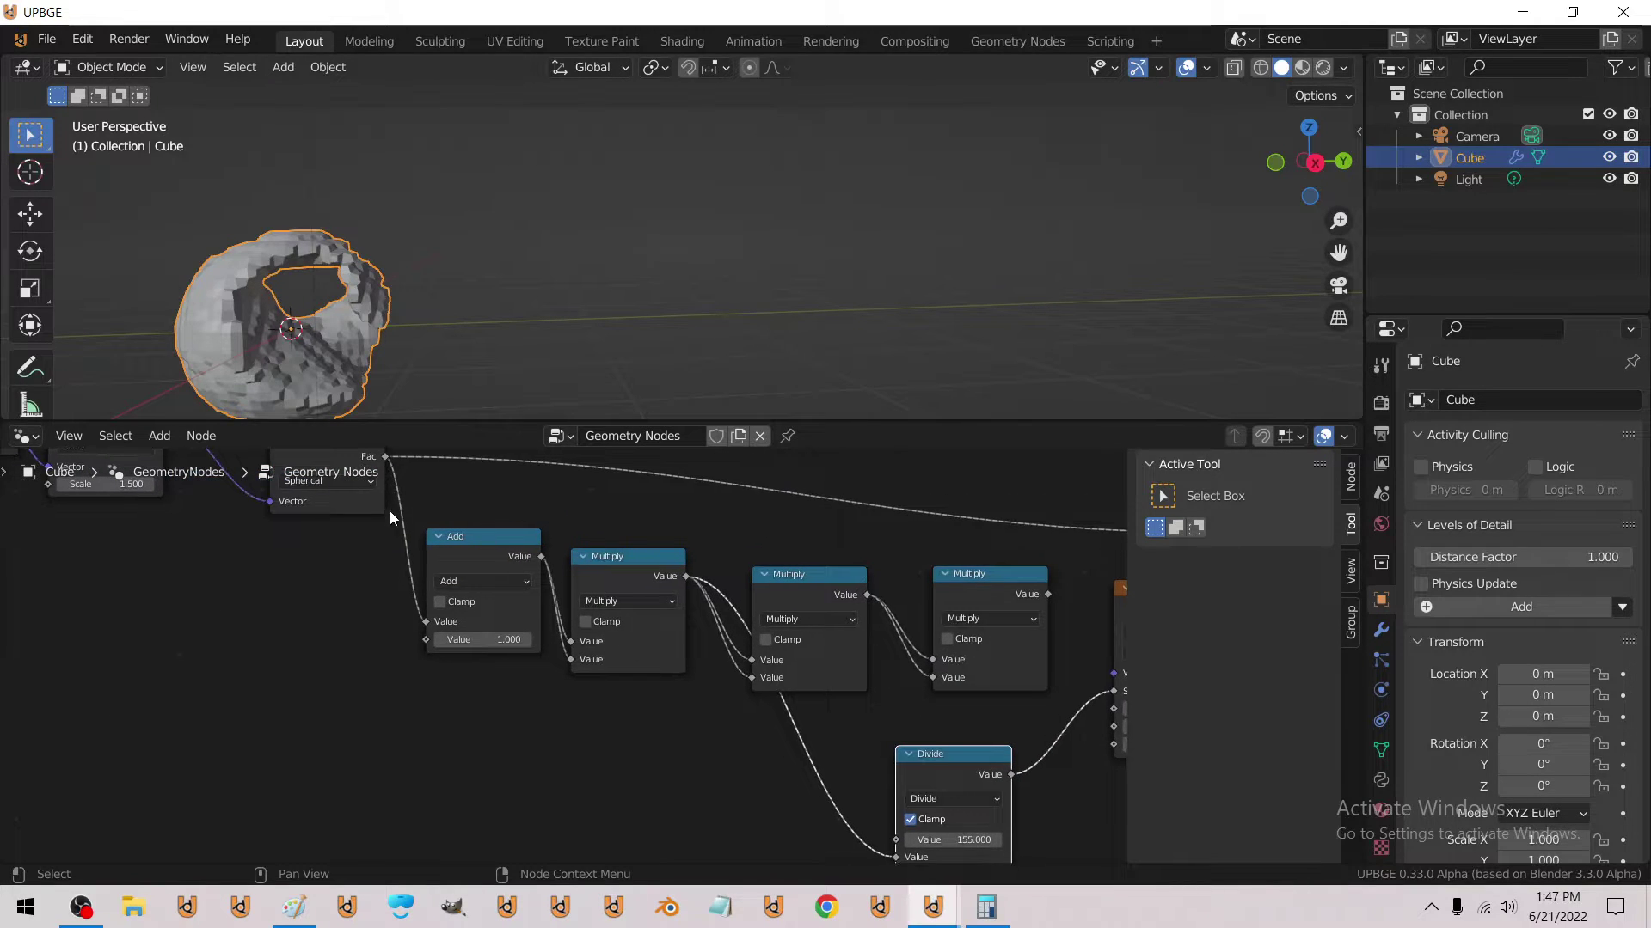
drag(386, 458, 866, 703)
Set the first value of the Divide node feeding the Musgrave Texture to 1 and change its operation to Multiply.
middle_drag(717, 715, 679, 796)
scroll(679, 796, down, 3)
middle_drag(780, 741, 524, 700)
scroll(525, 700, up, 1)
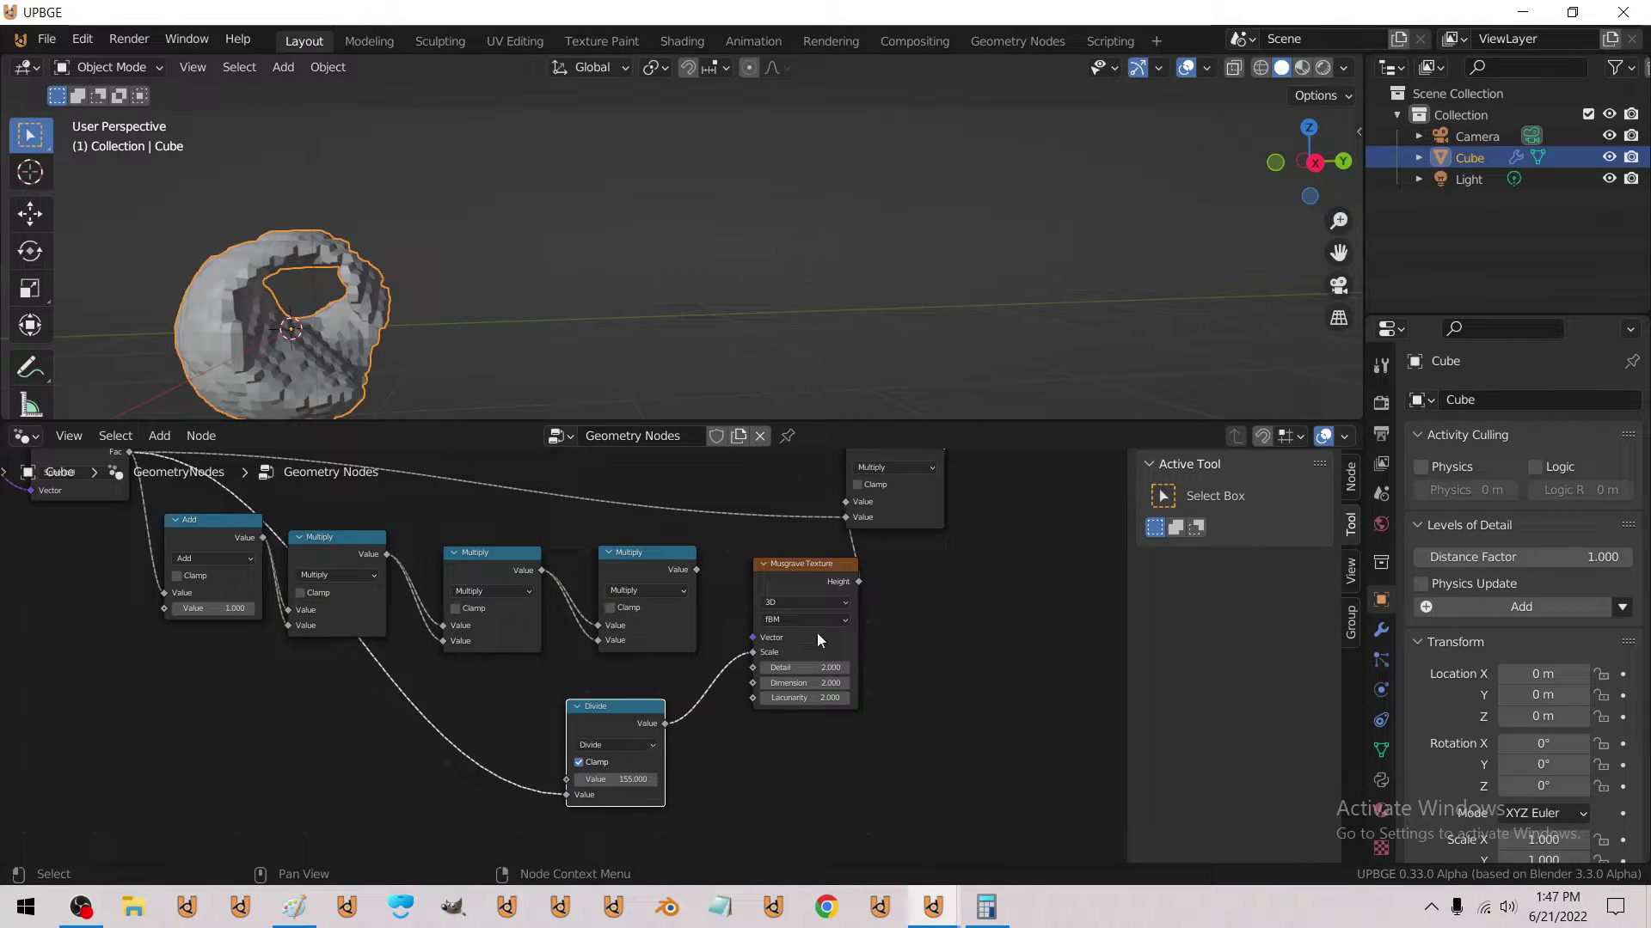
scroll(567, 653, up, 3)
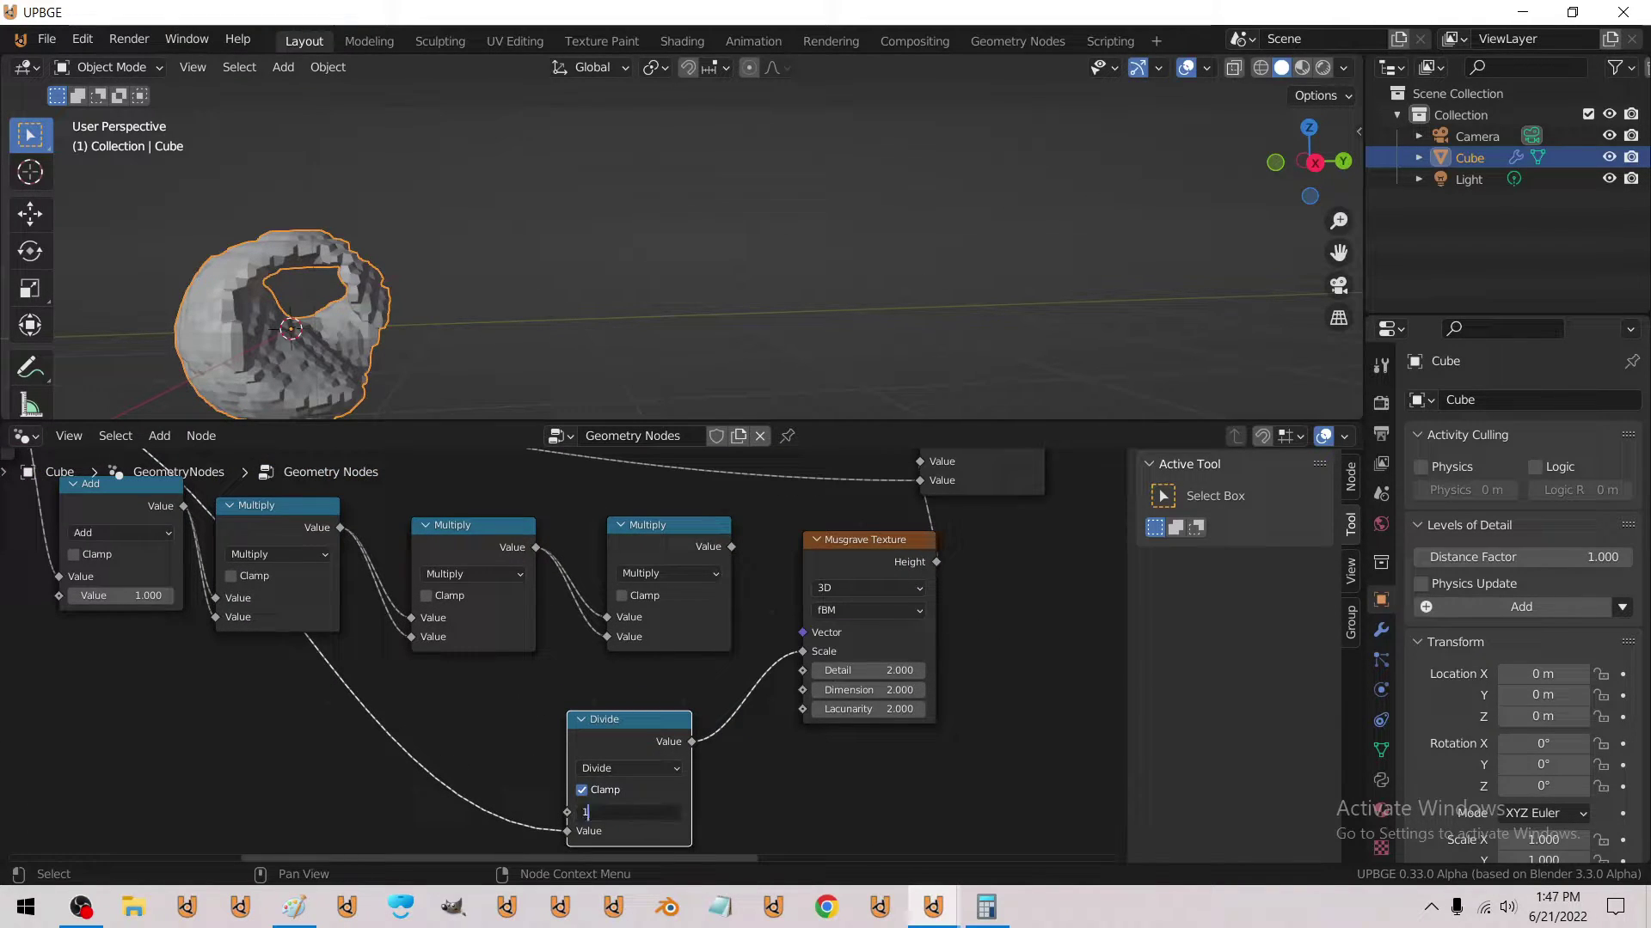
click(606, 766)
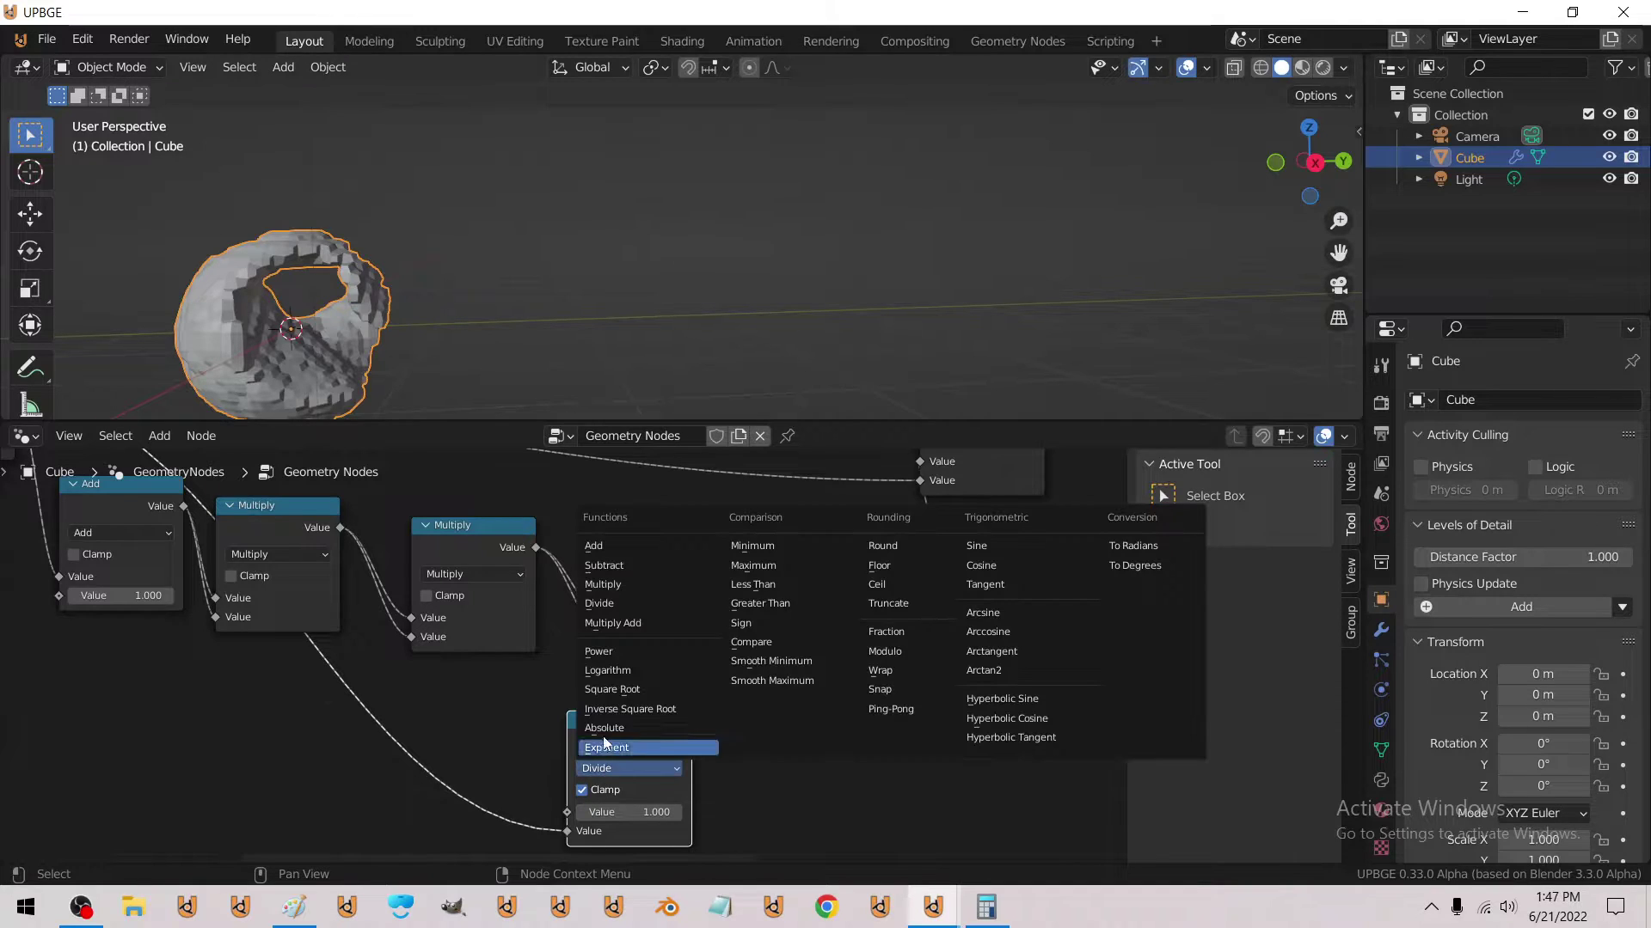
click(622, 584)
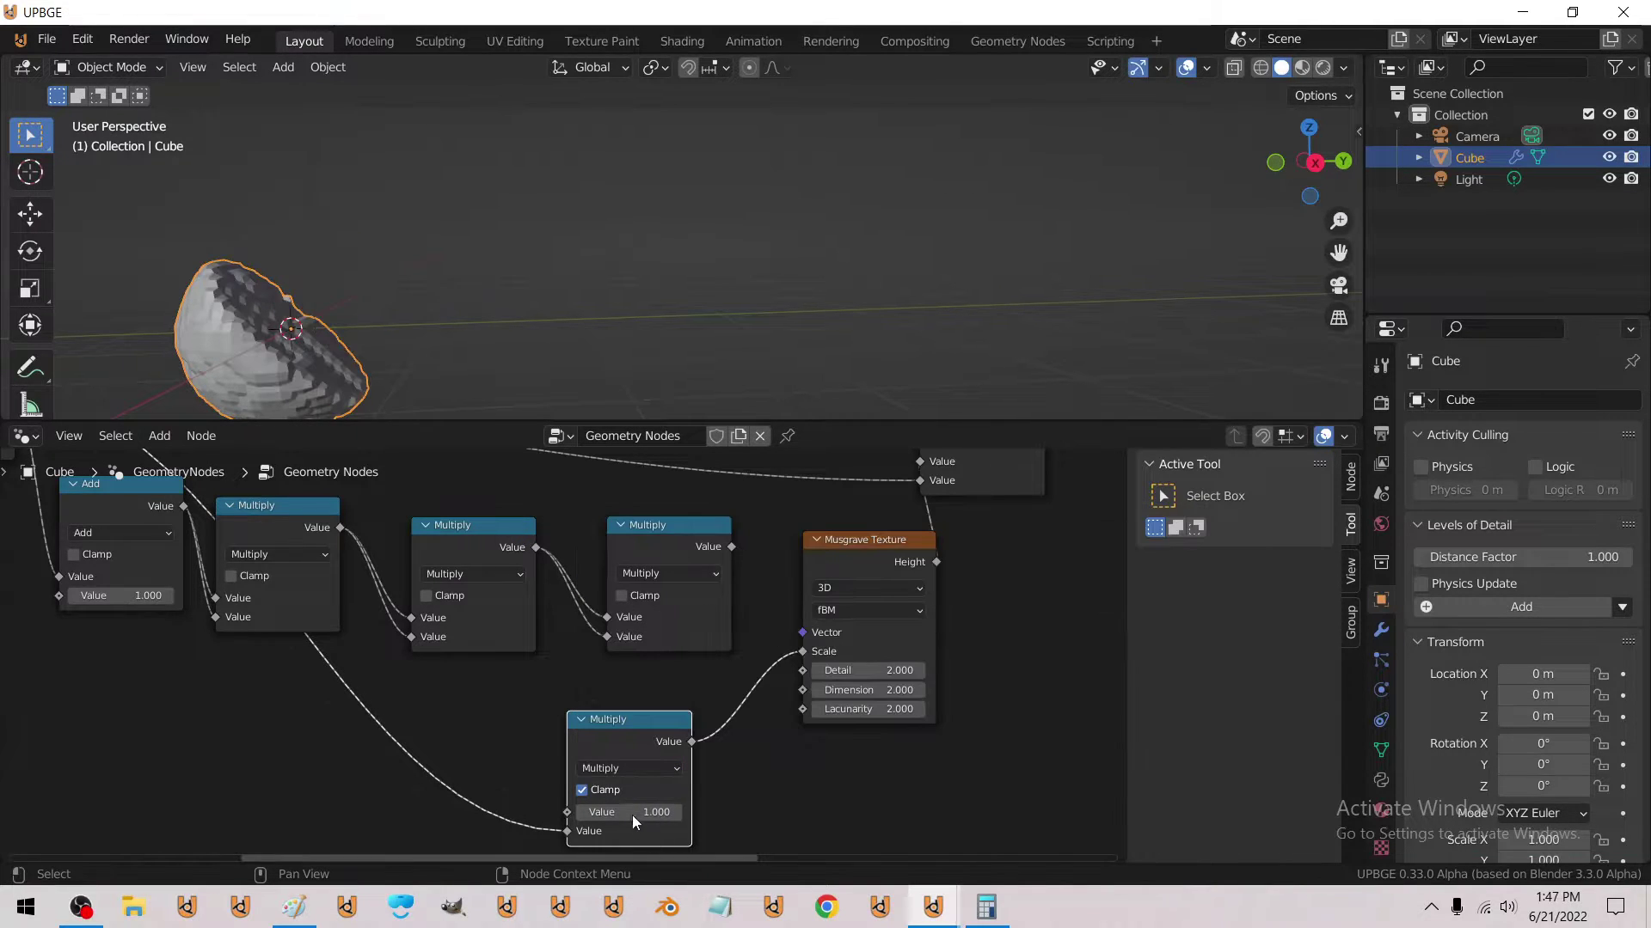
Disable Clamp on the lower Multiply node and set its first value to 15 after trying 5.
drag(631, 815, 766, 817)
click(591, 793)
click(622, 814)
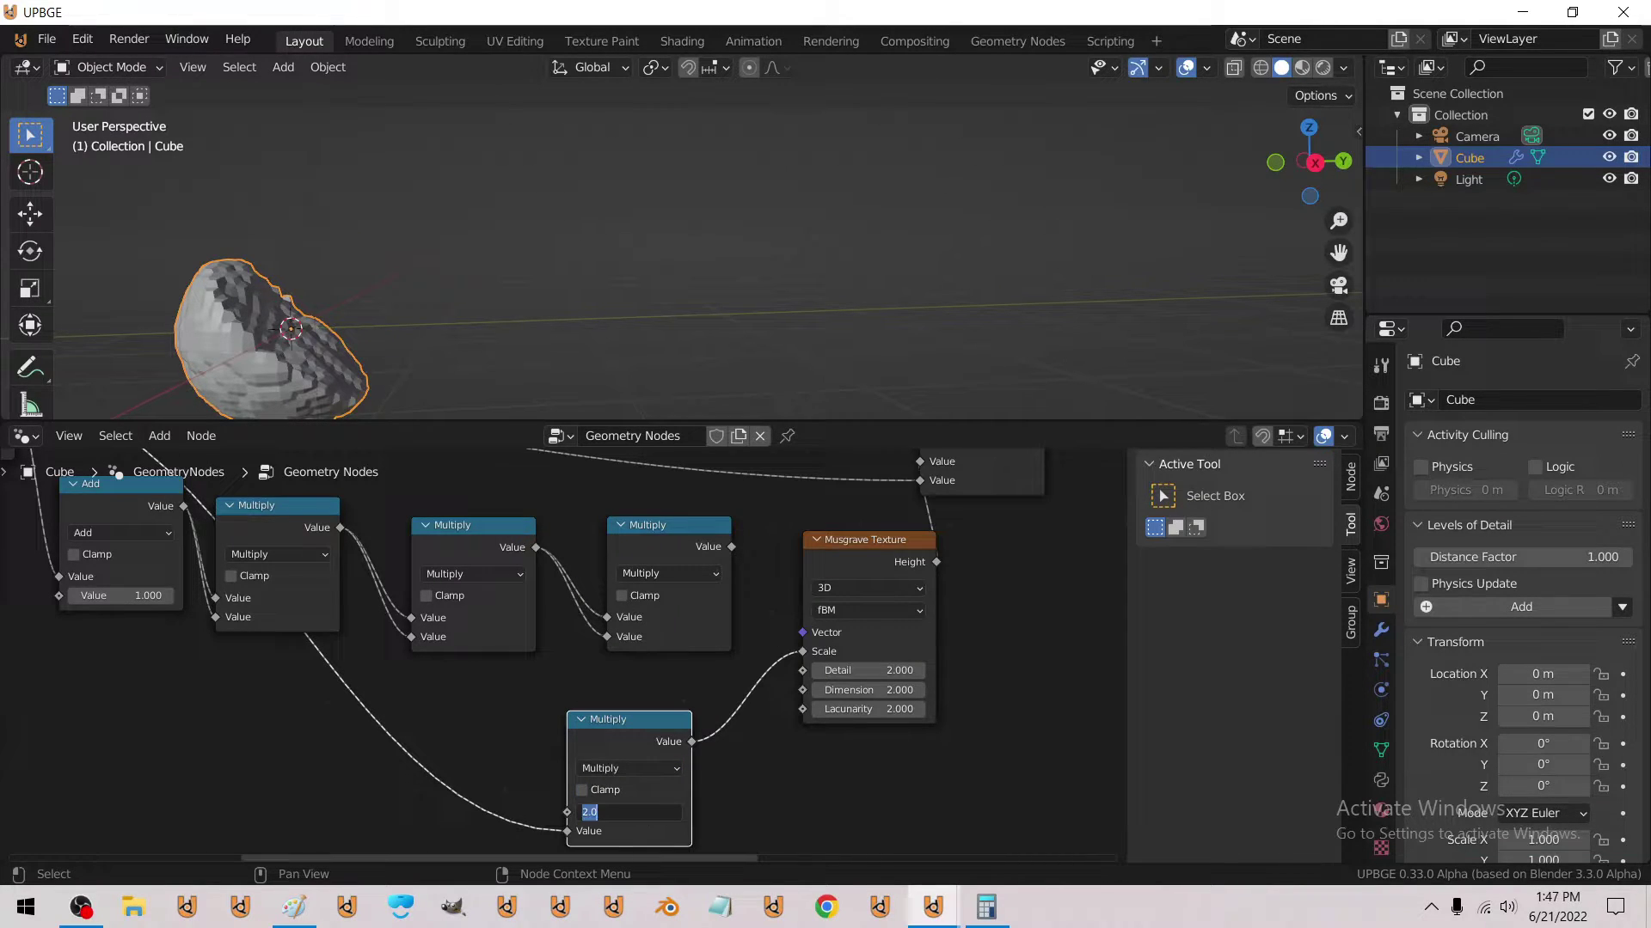
text(5)
key(Return)
click(617, 816)
text(15)
key(Return)
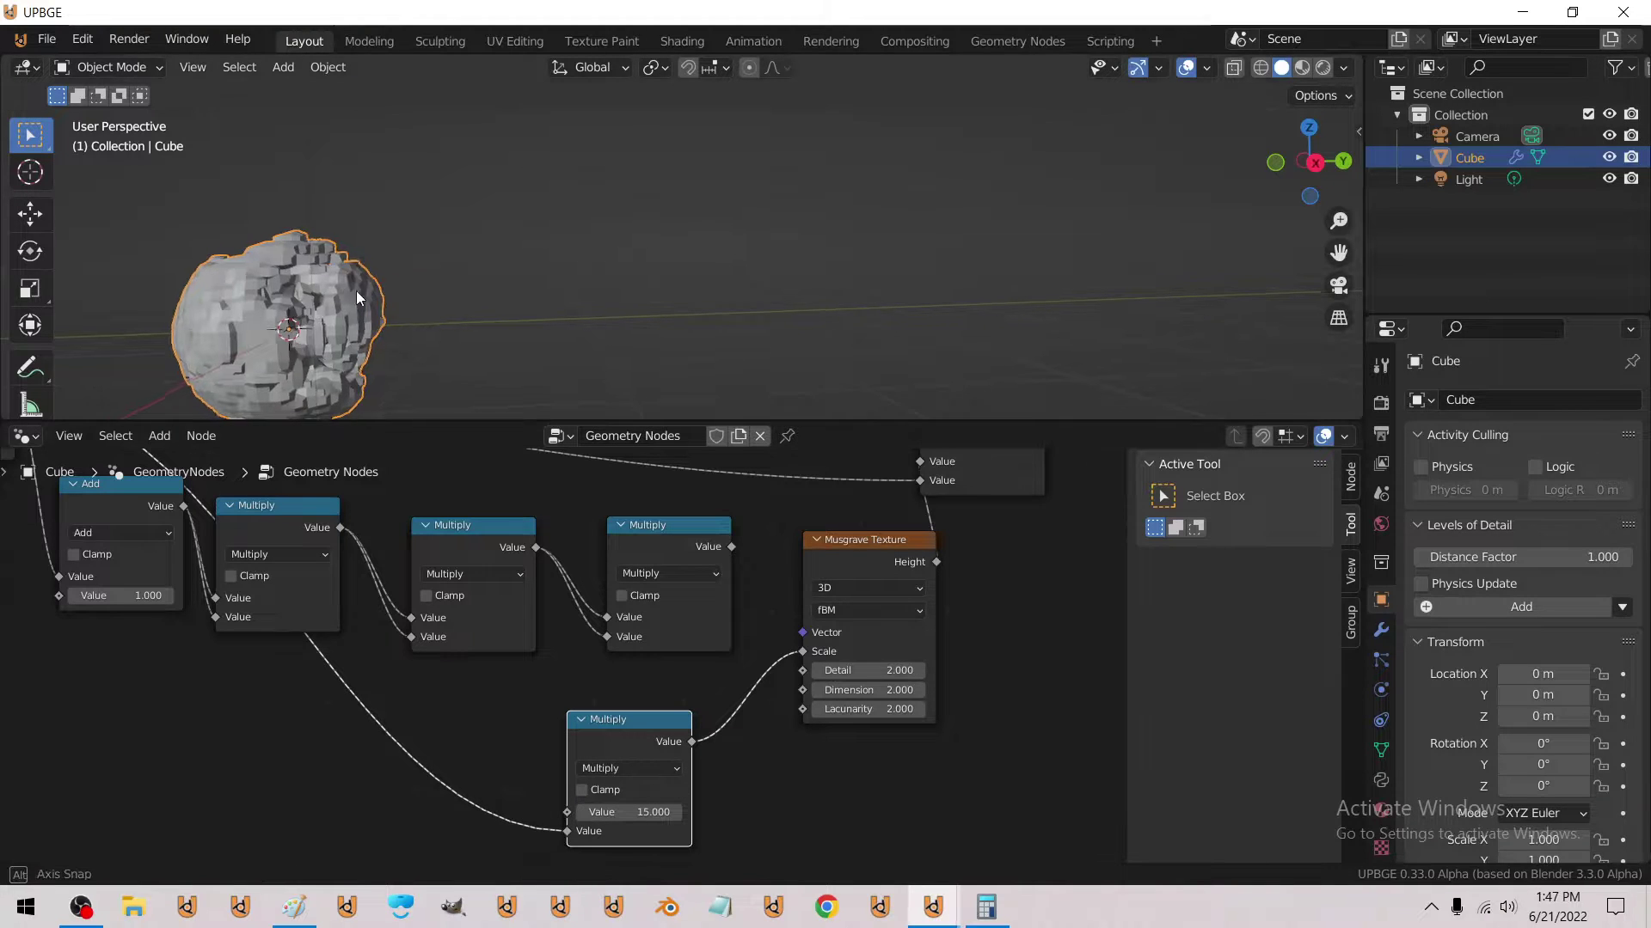
Examine the mesh's surface and inner cavities from several sides with the Musgrave scale multiplied by 15.
middle_drag(378, 277, 537, 256)
key(shift+grave)
key(w)
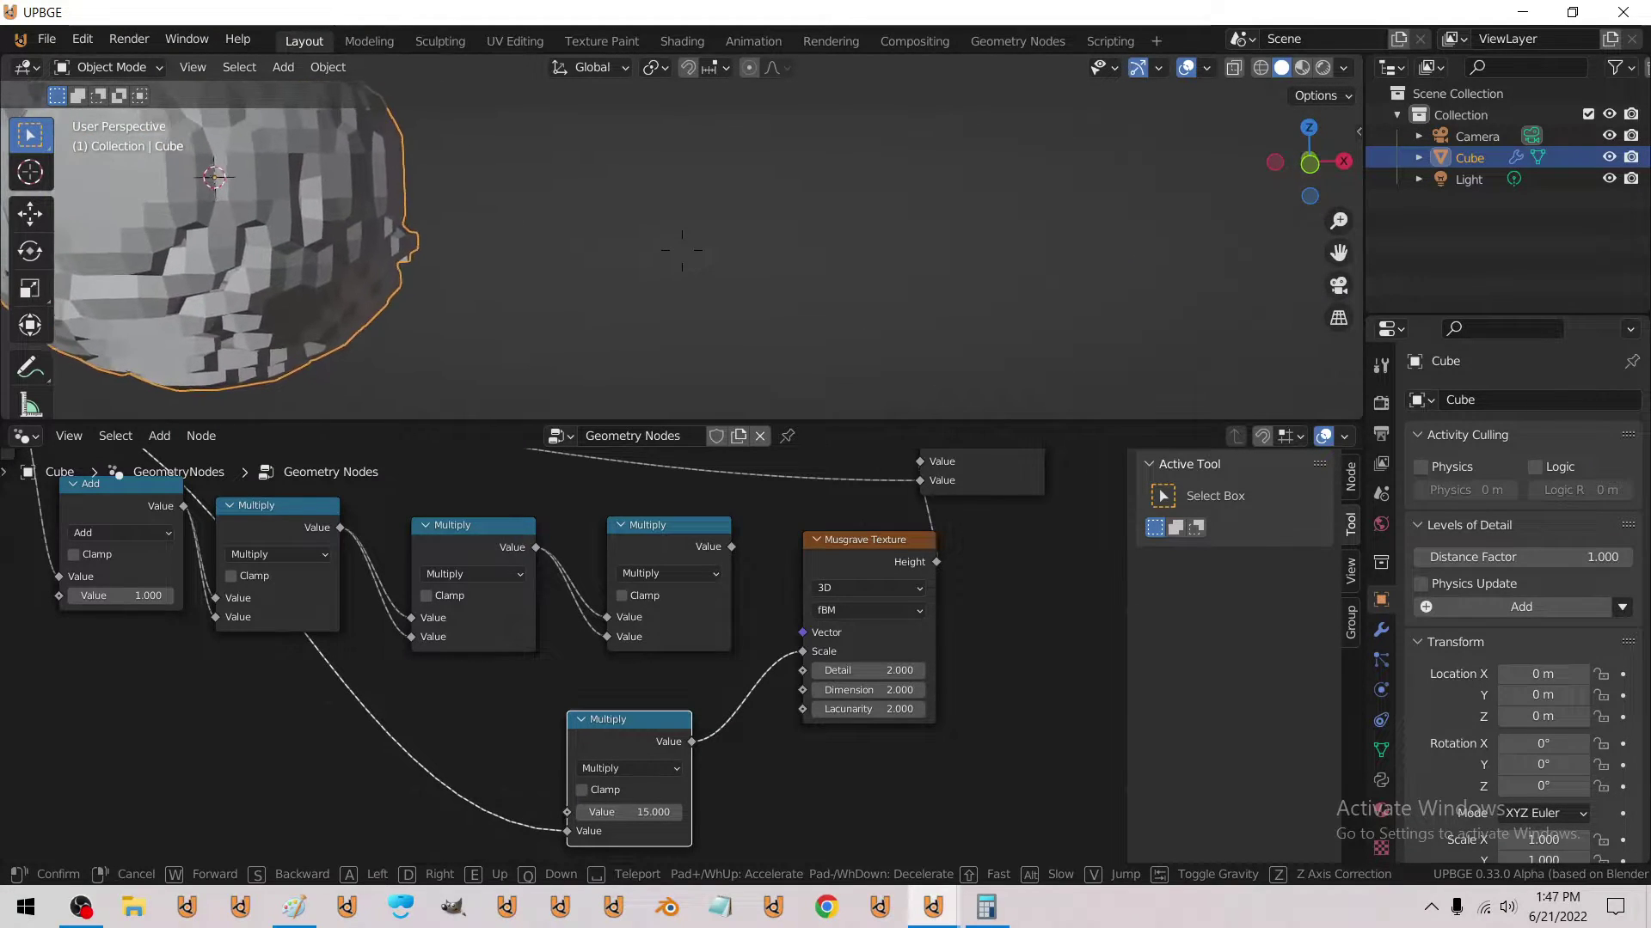
key(a)
key(e)
key(w)
key(a)
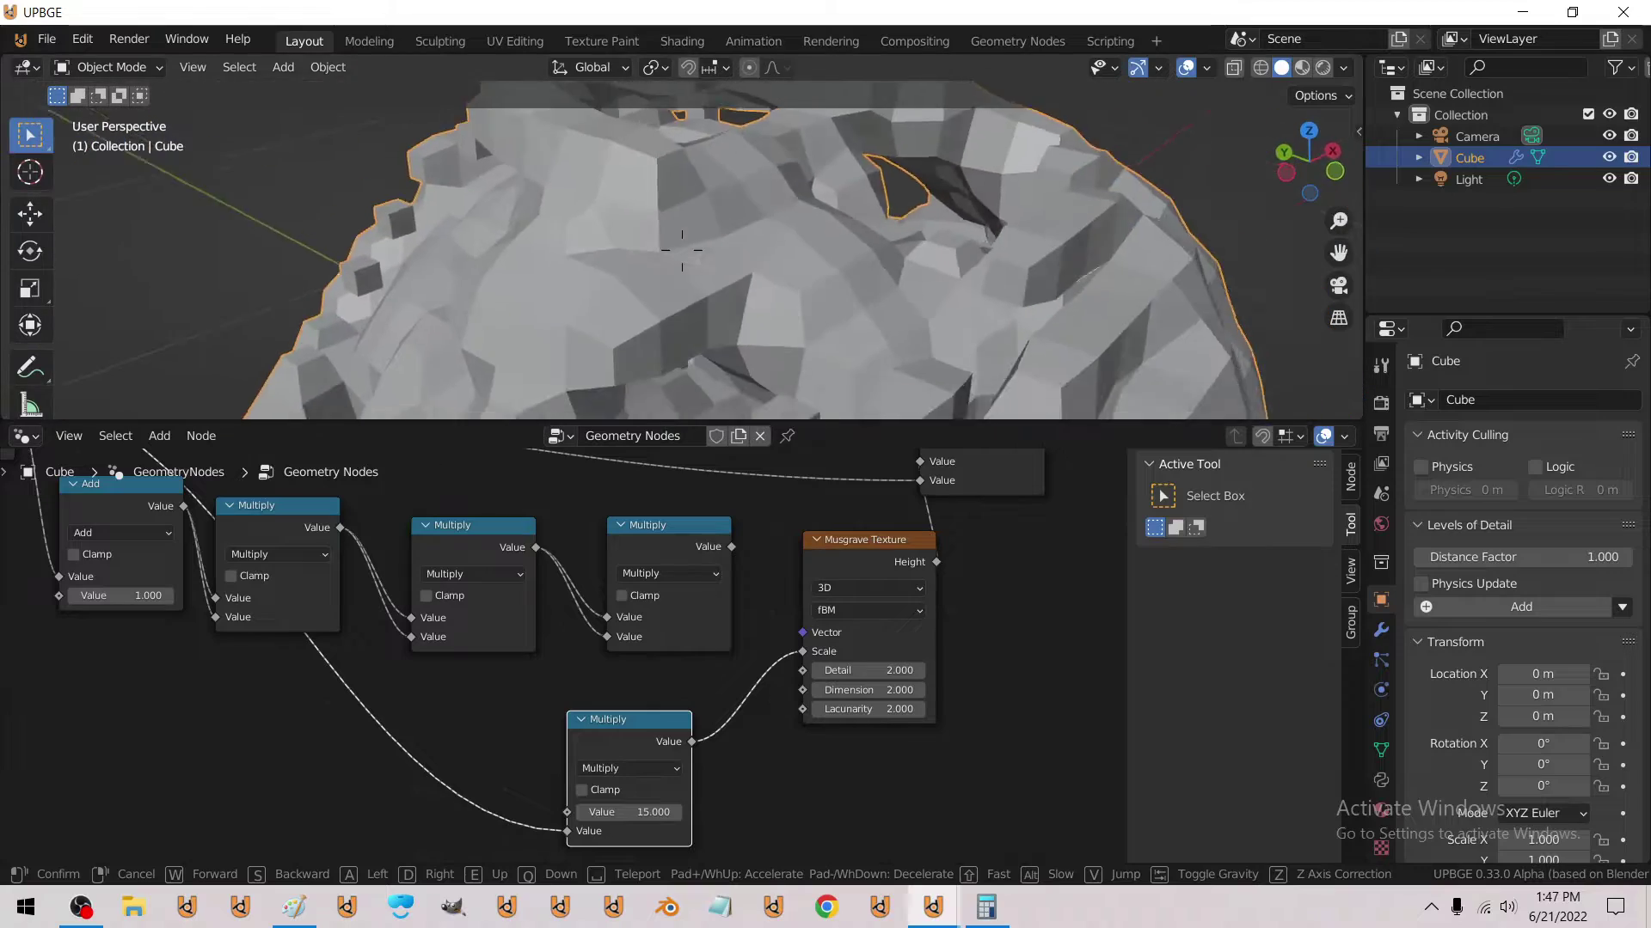
key(s)
key(w)
key(w)
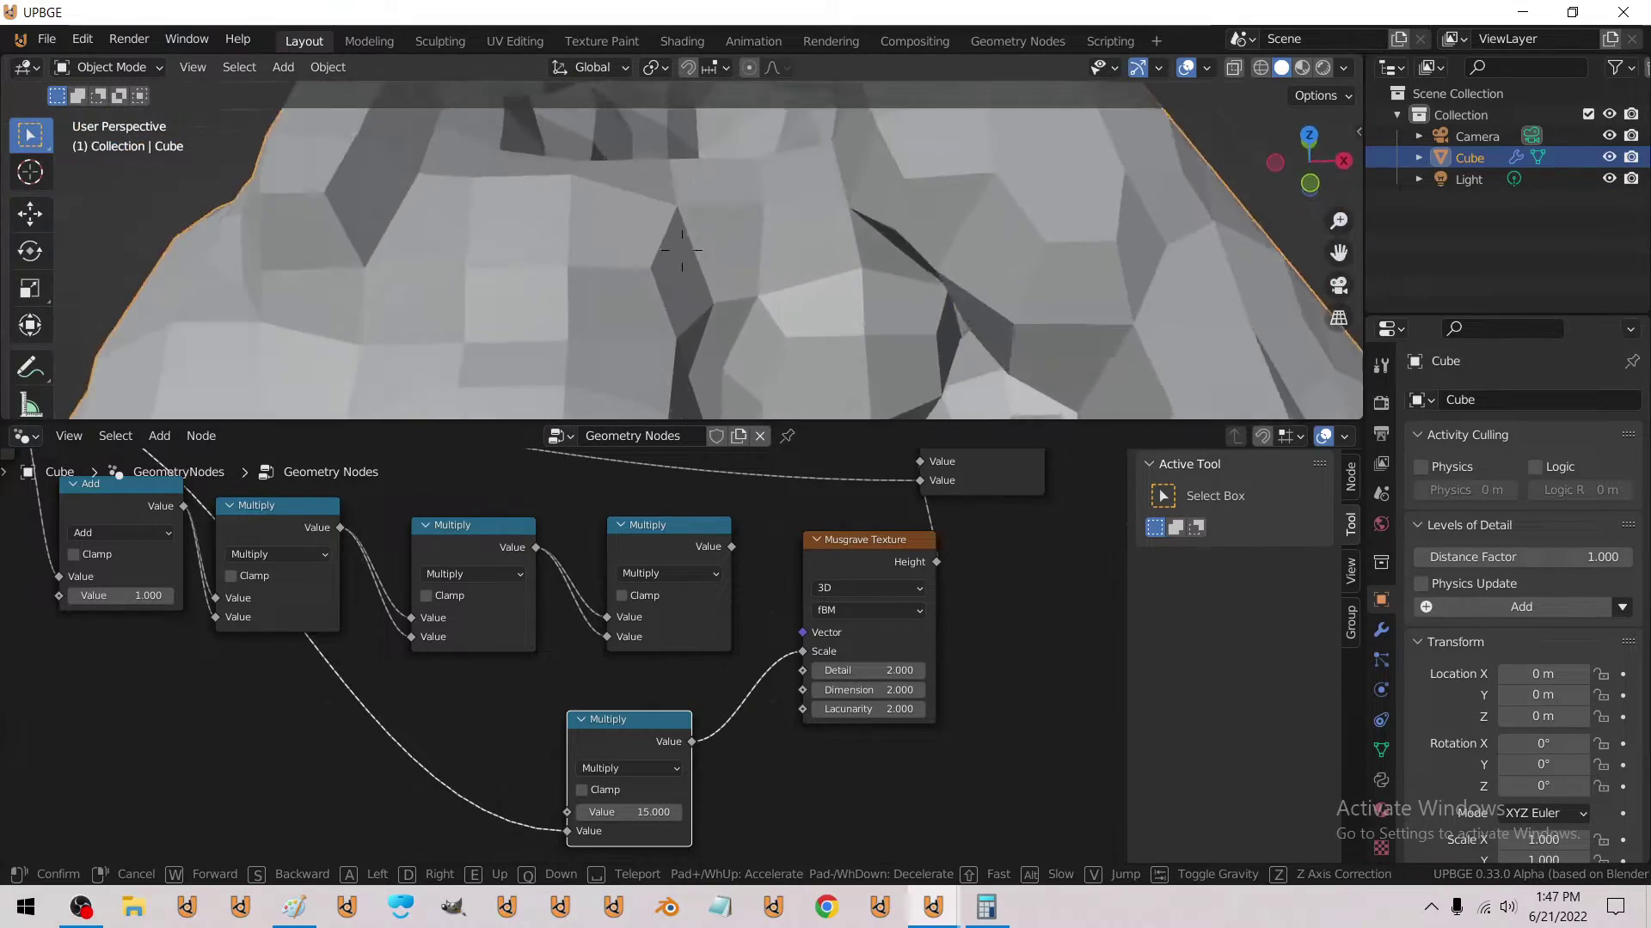
key(w)
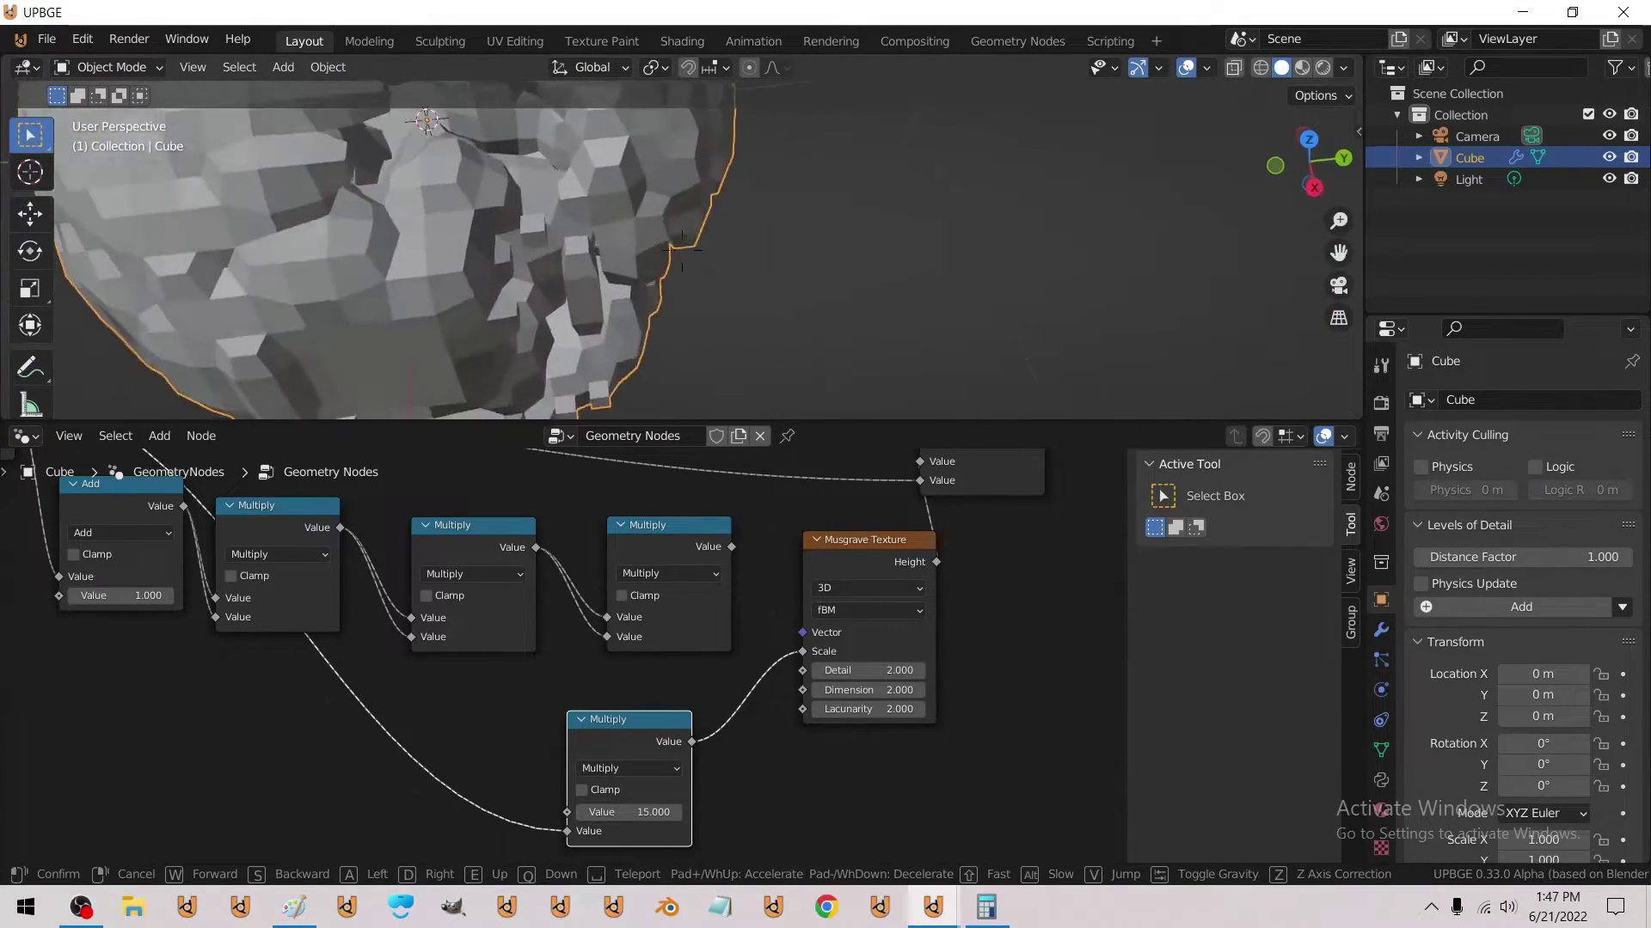
key(w)
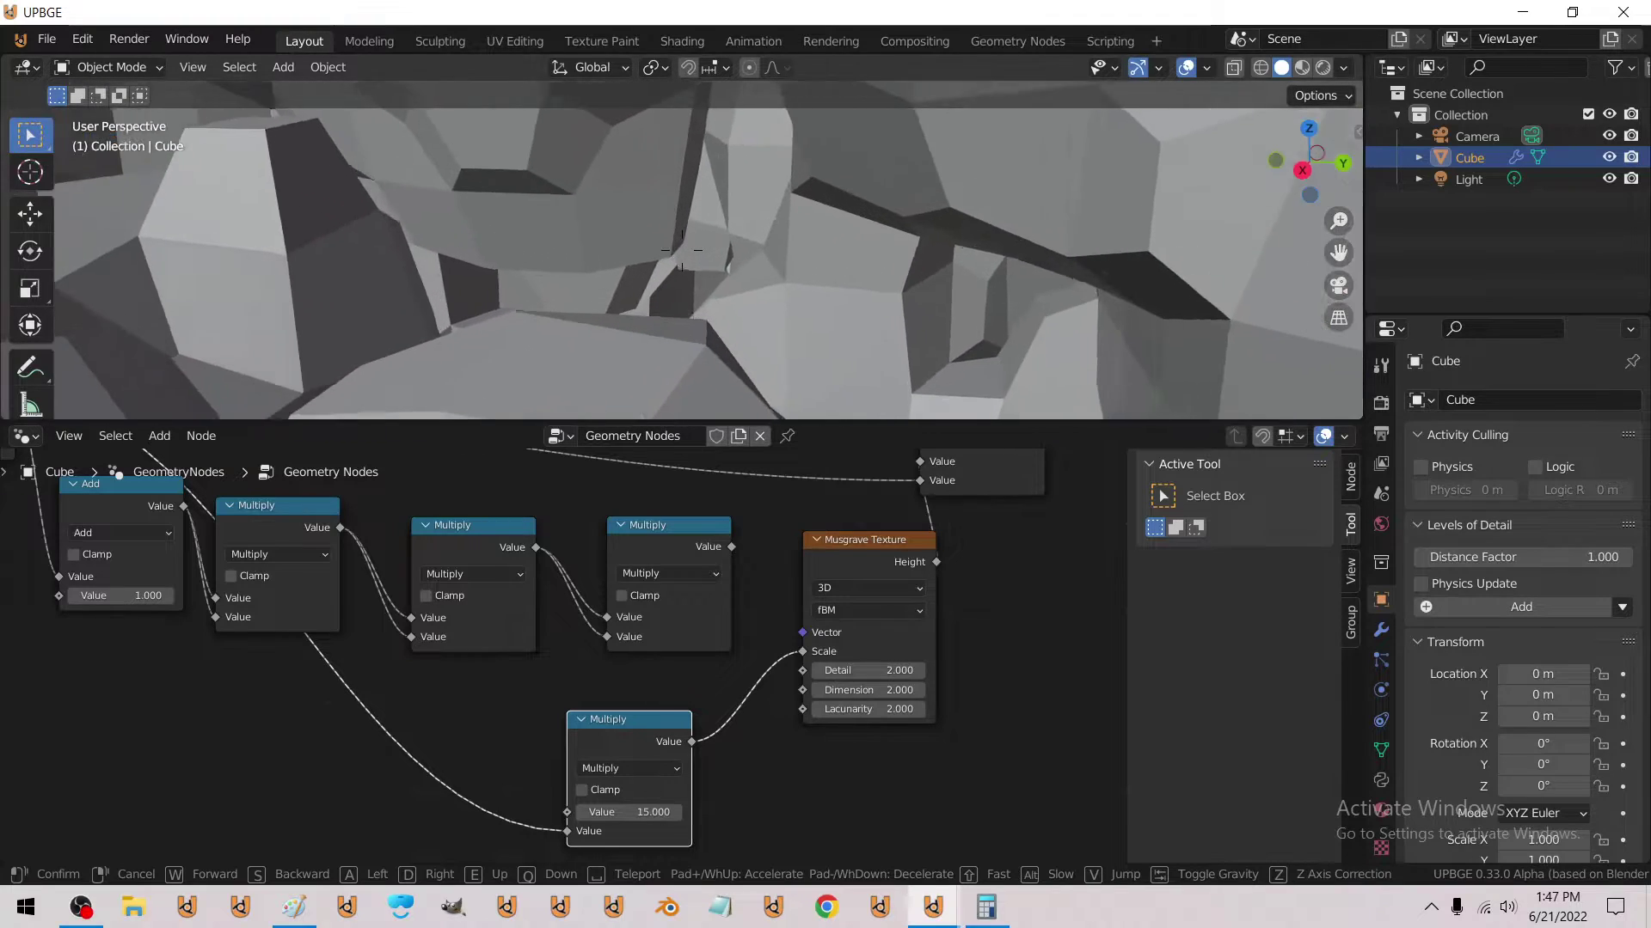
key(s)
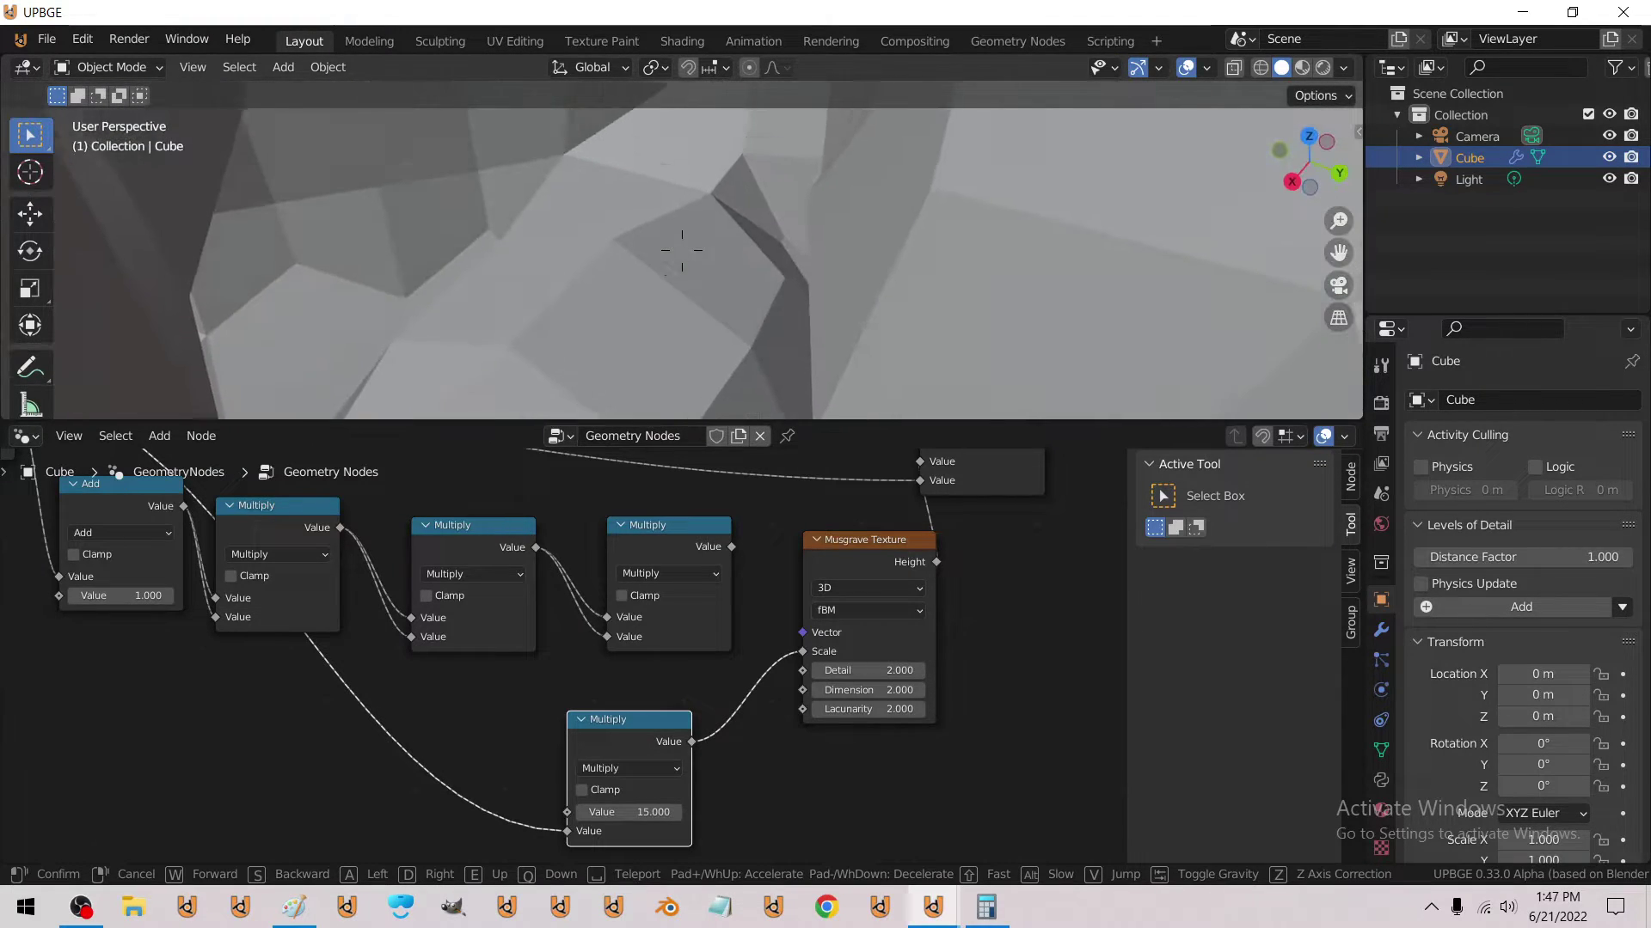
key(s)
key(w)
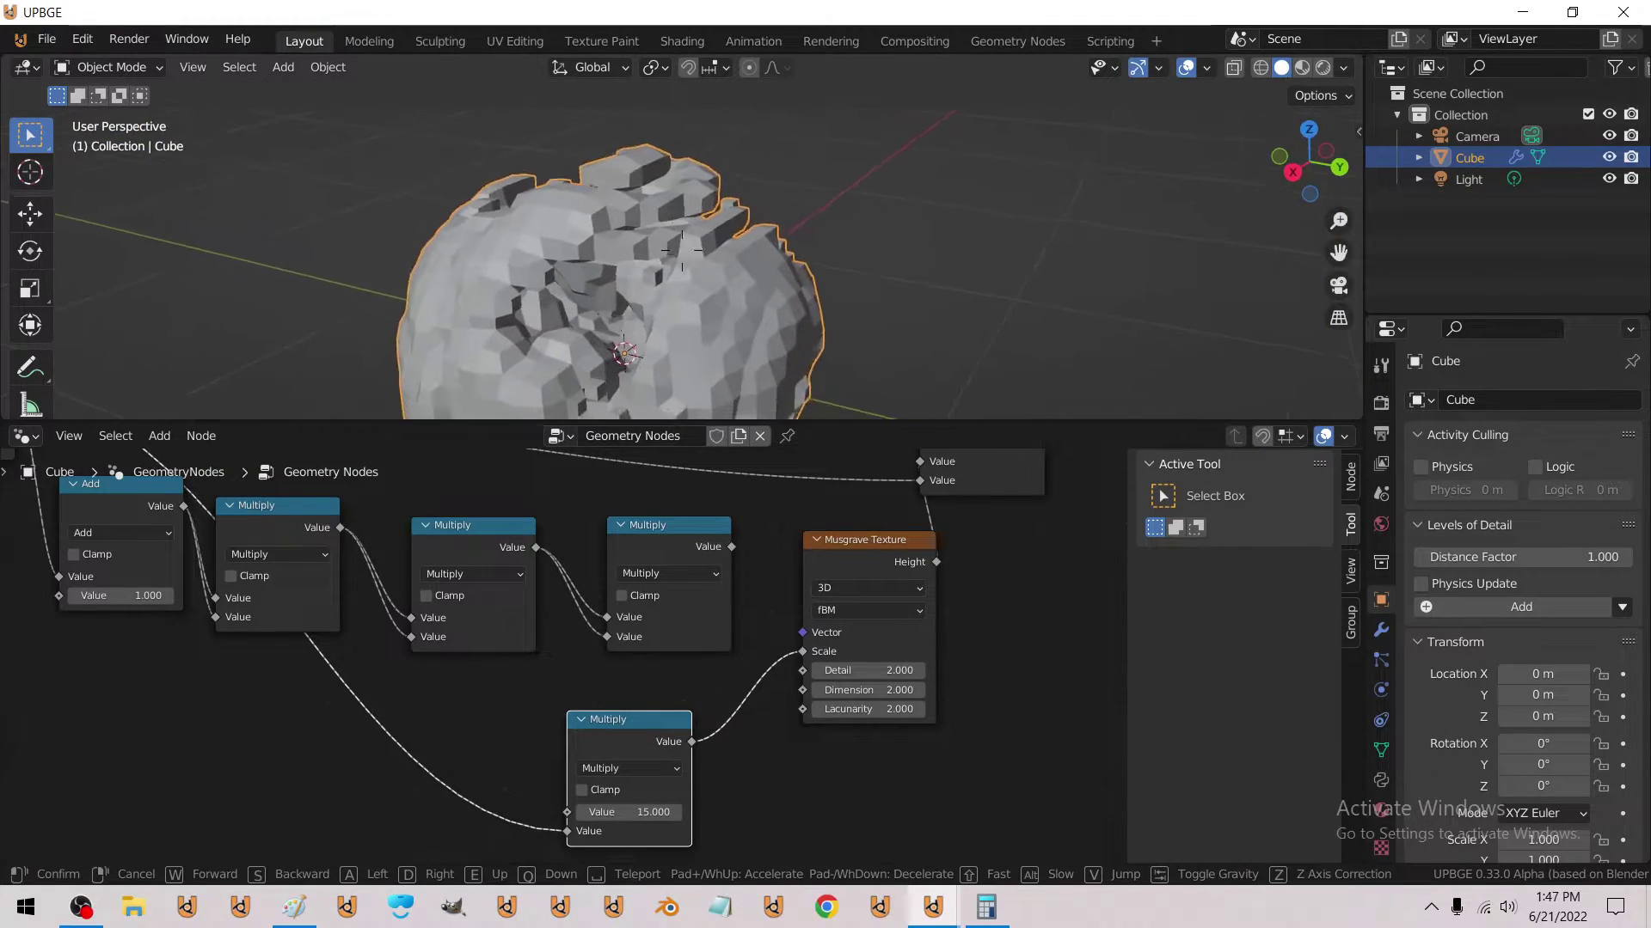
key(d)
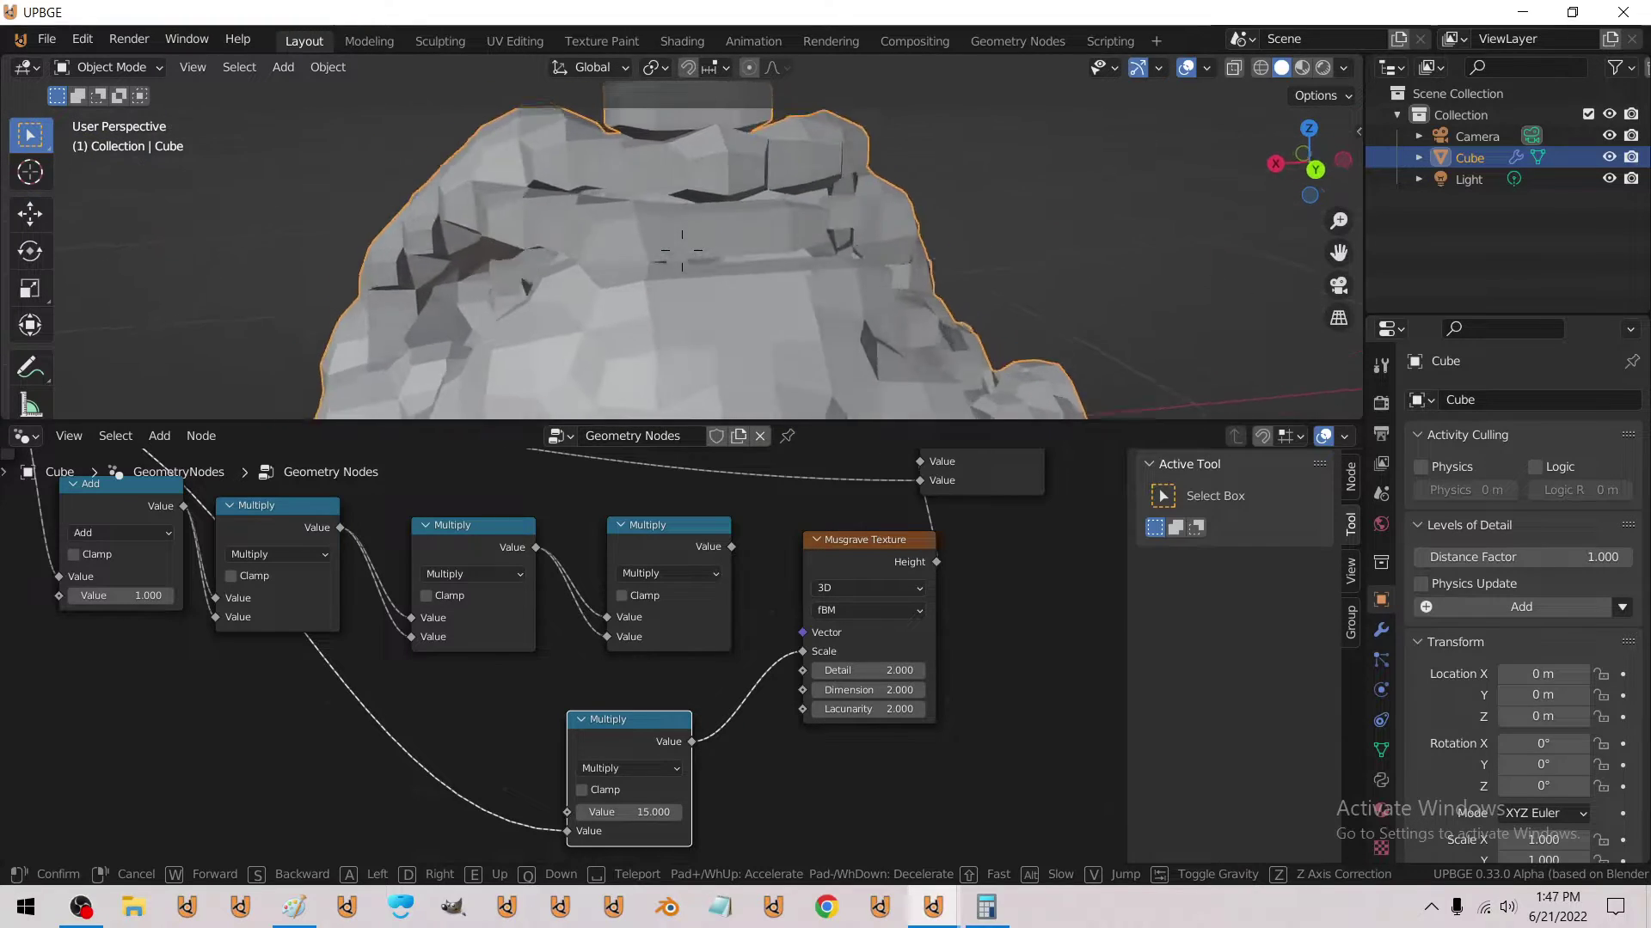
click(682, 251)
scroll(783, 650, down, 10)
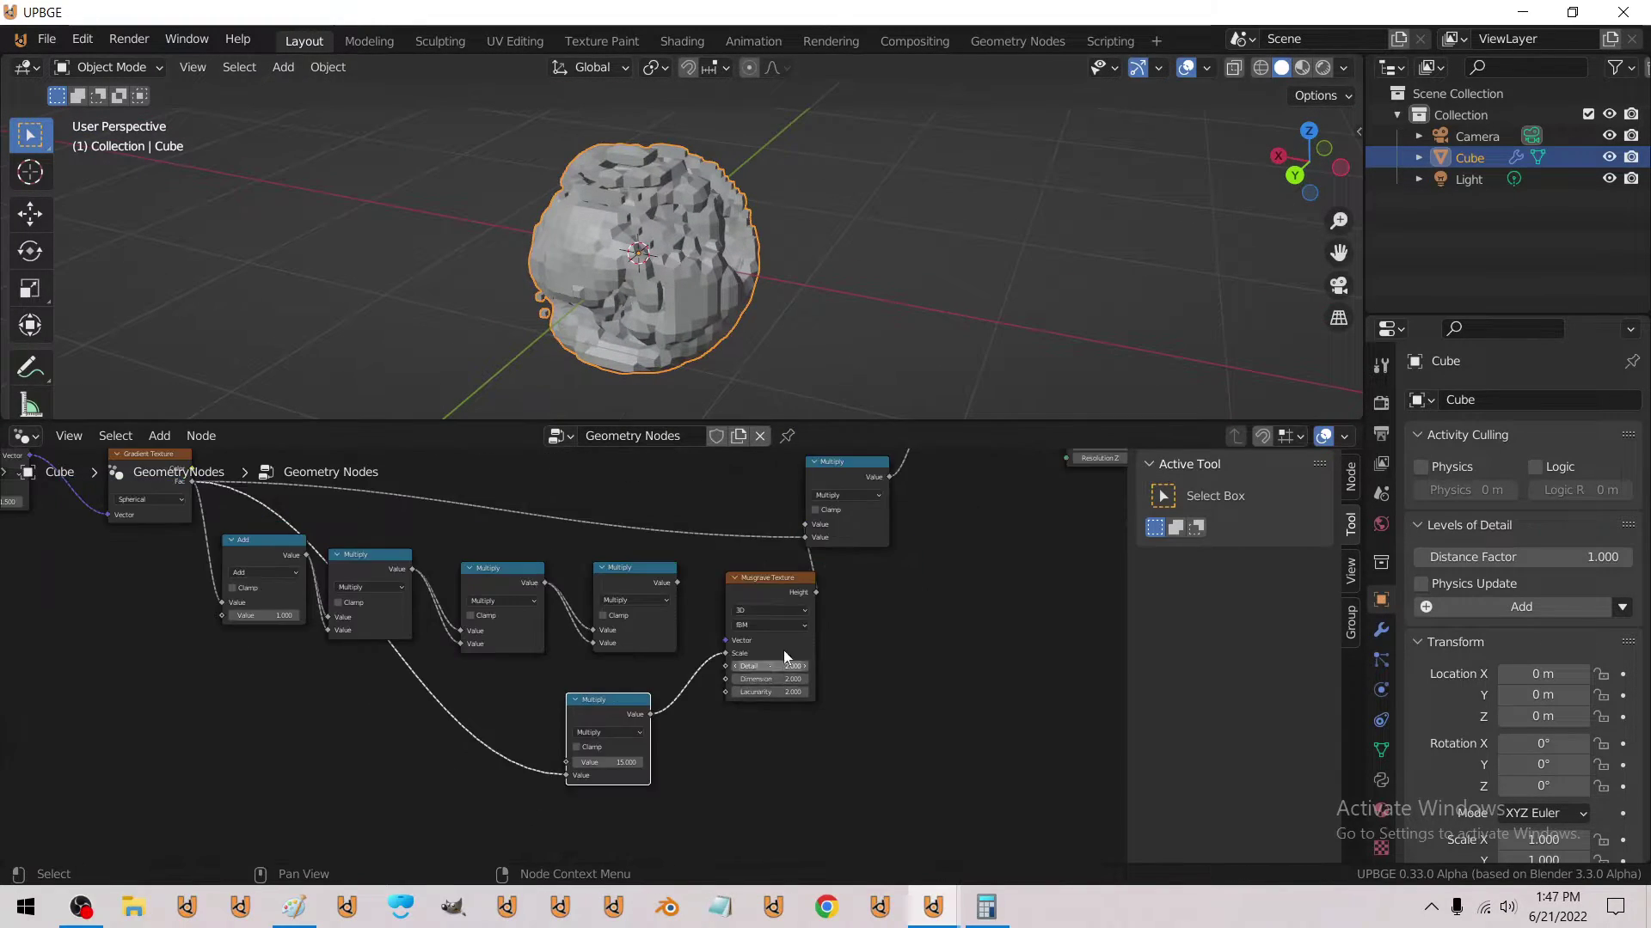
Set the volume node's X, Y and Z resolution to 64.
middle_drag(757, 606, 361, 817)
scroll(581, 678, up, 6)
scroll(550, 739, up, 3)
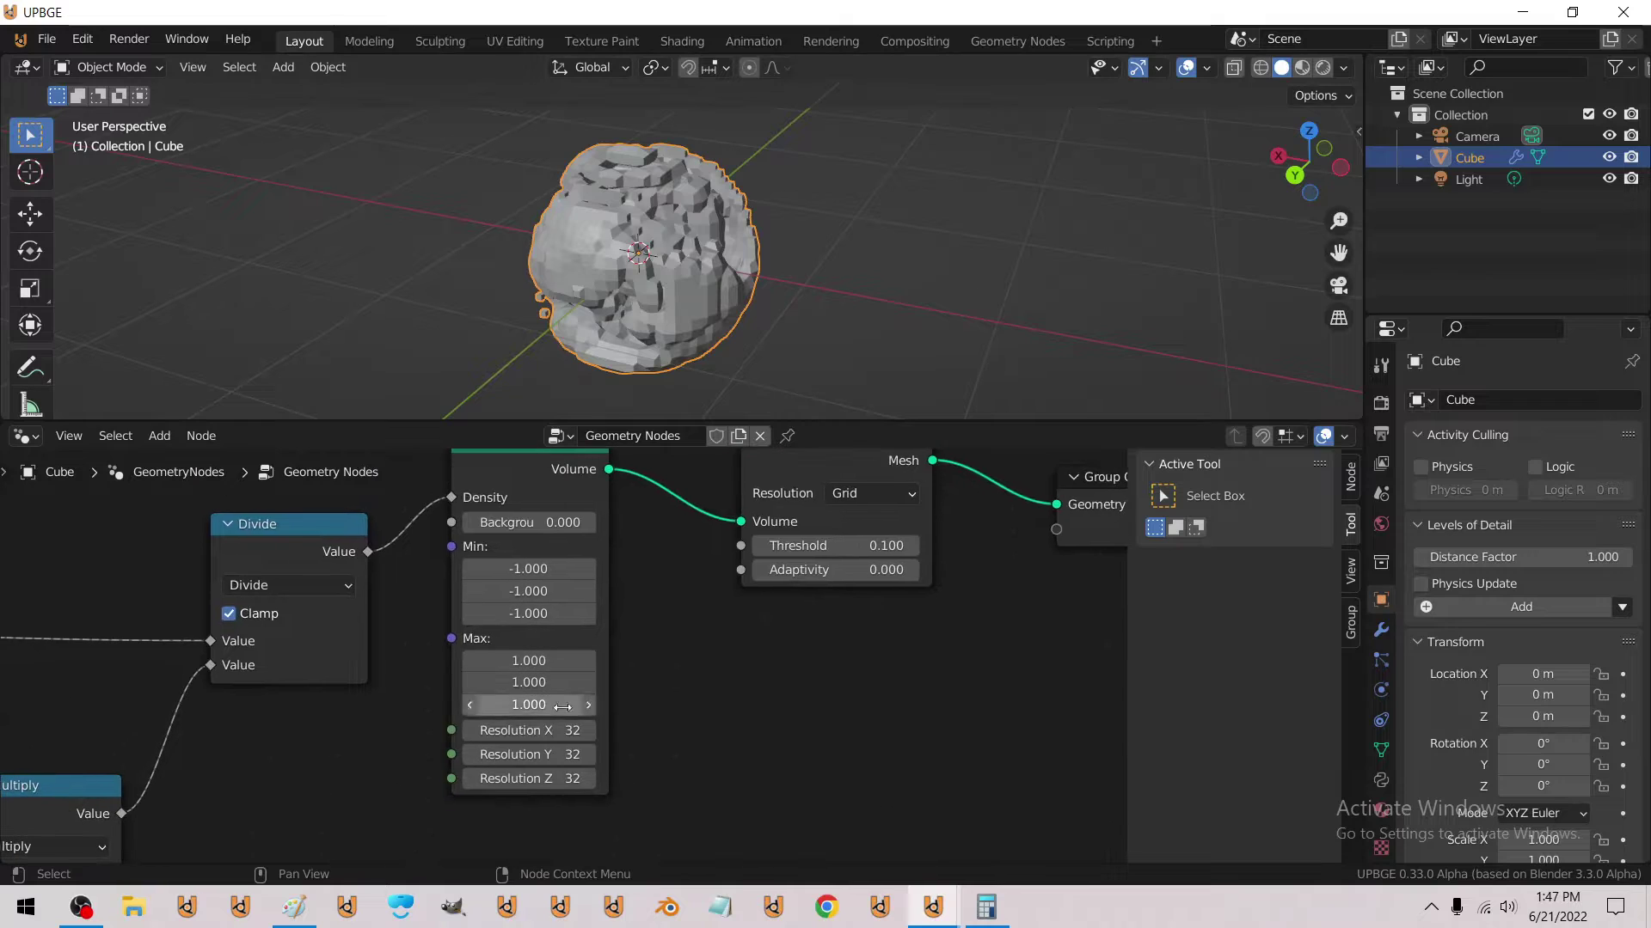
double_click(524, 730)
key(Tab)
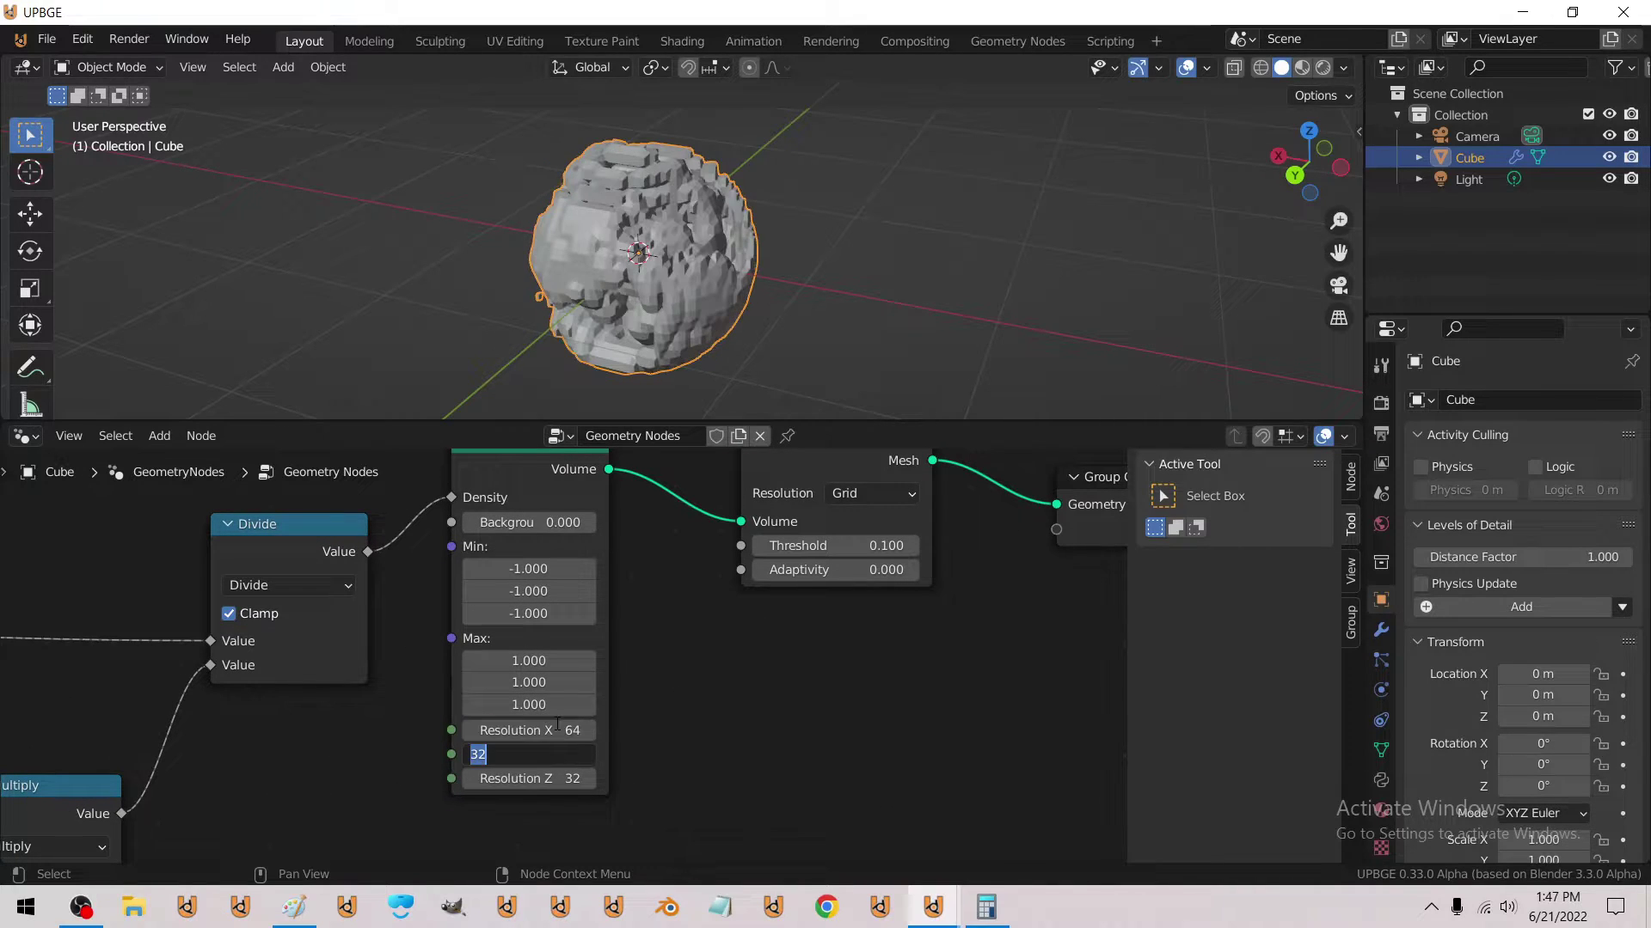
key(Tab)
text(64)
key(Return)
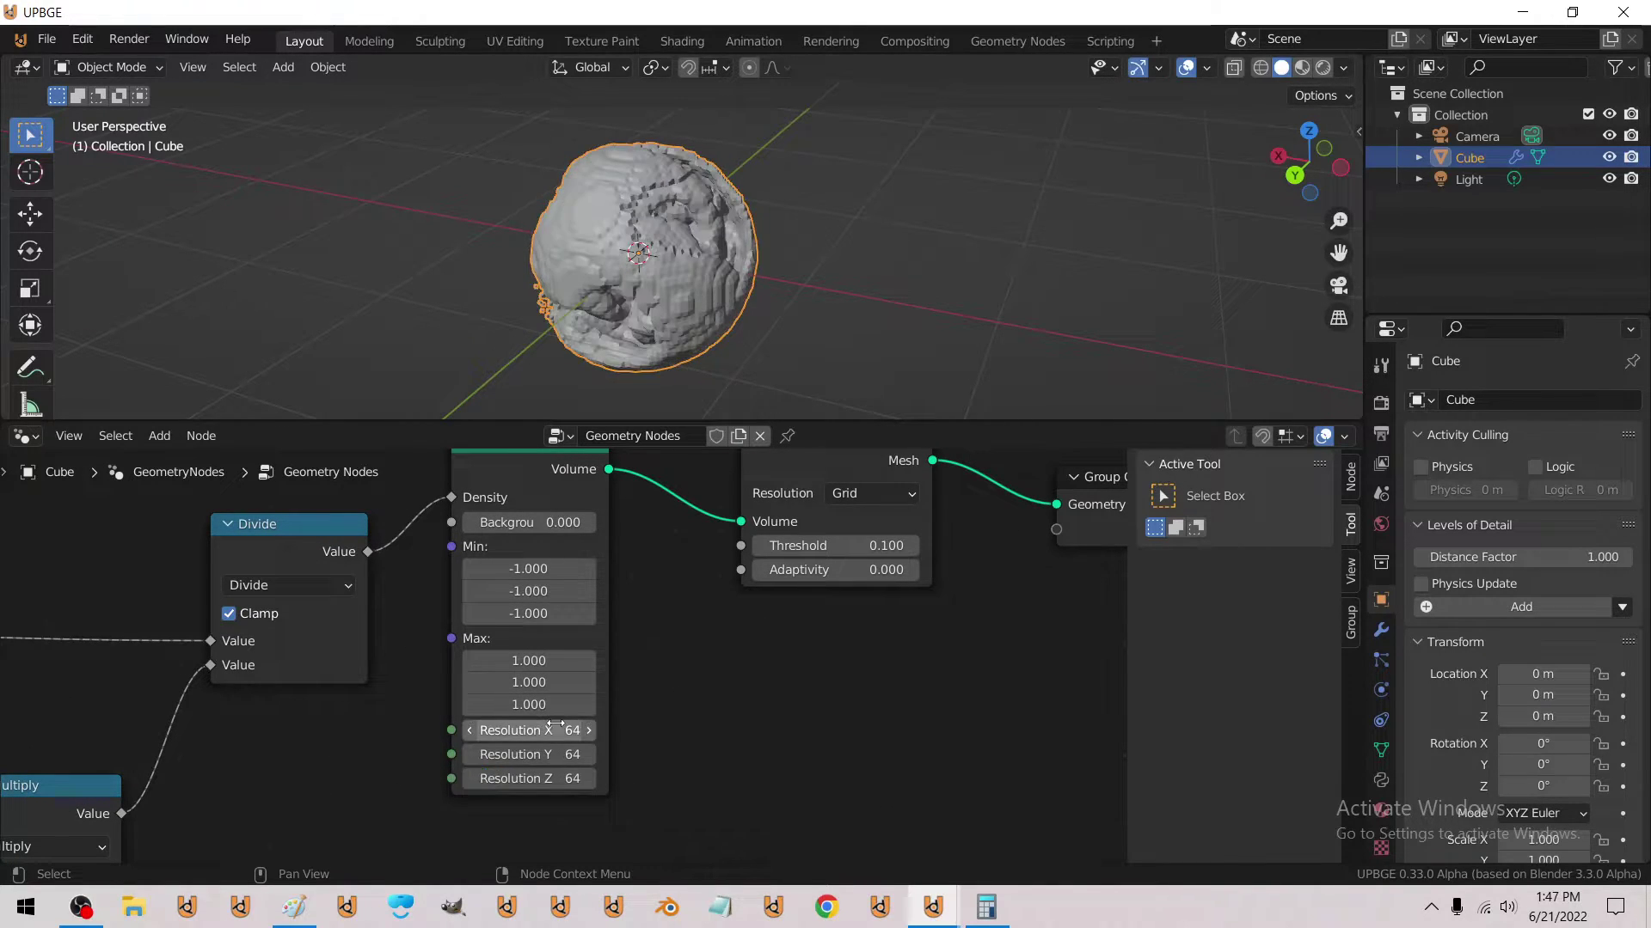
Inspect the finer mesh's surface detail up close and from a distance at the 64 resolution.
key(shift+grave)
key(w)
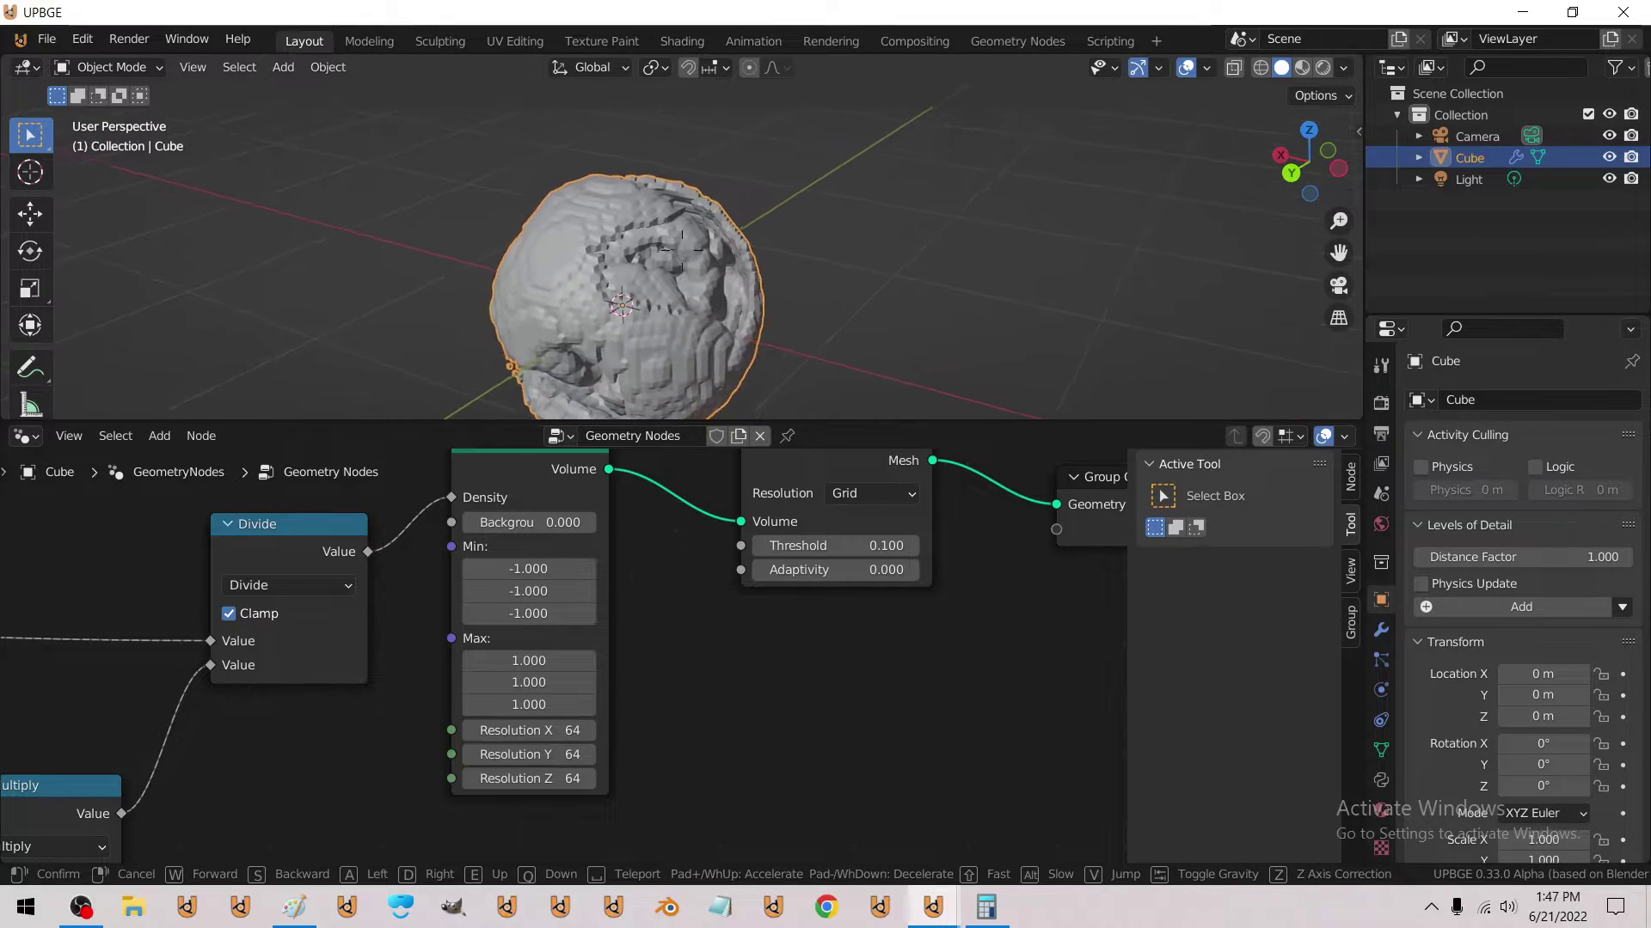
key(w)
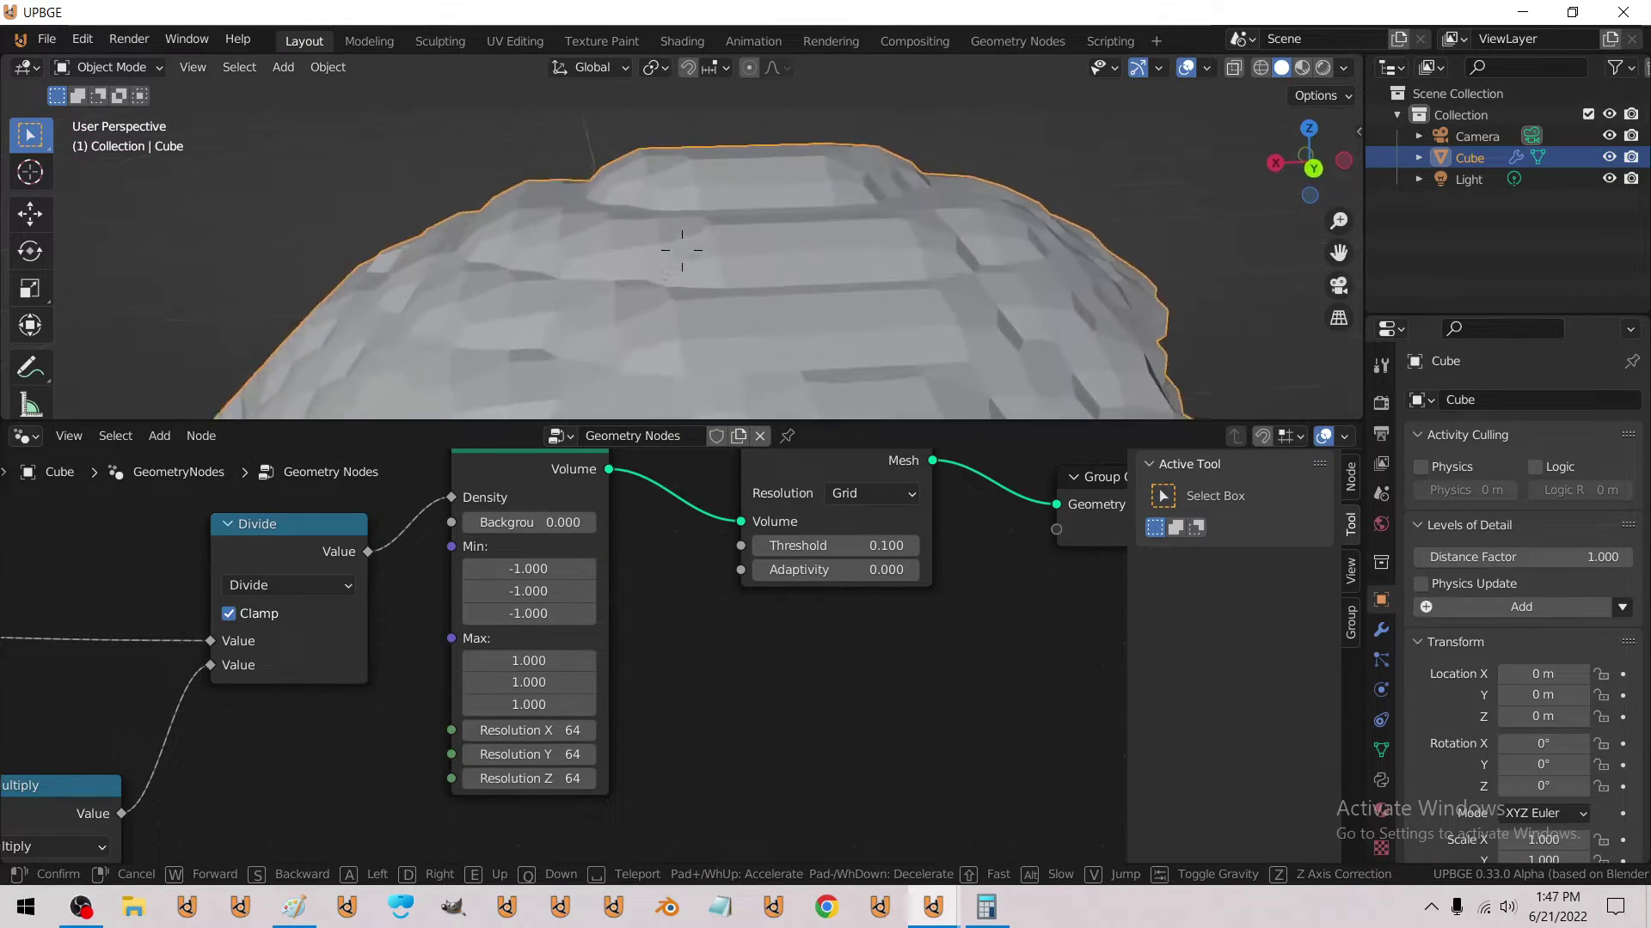
key(s)
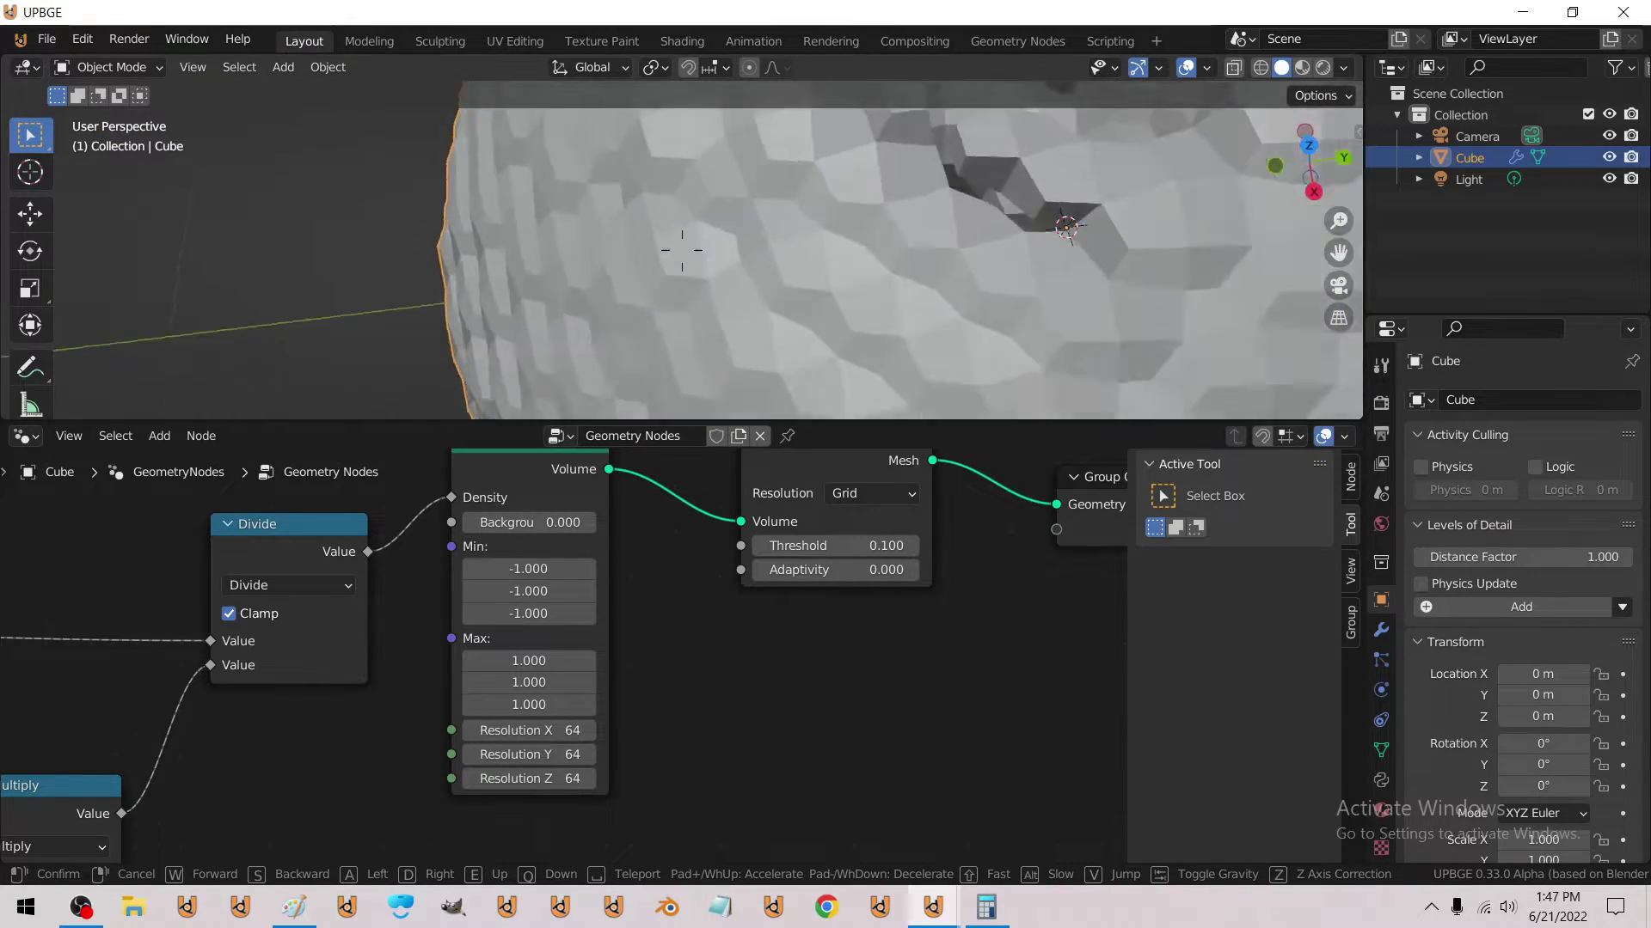
key(q)
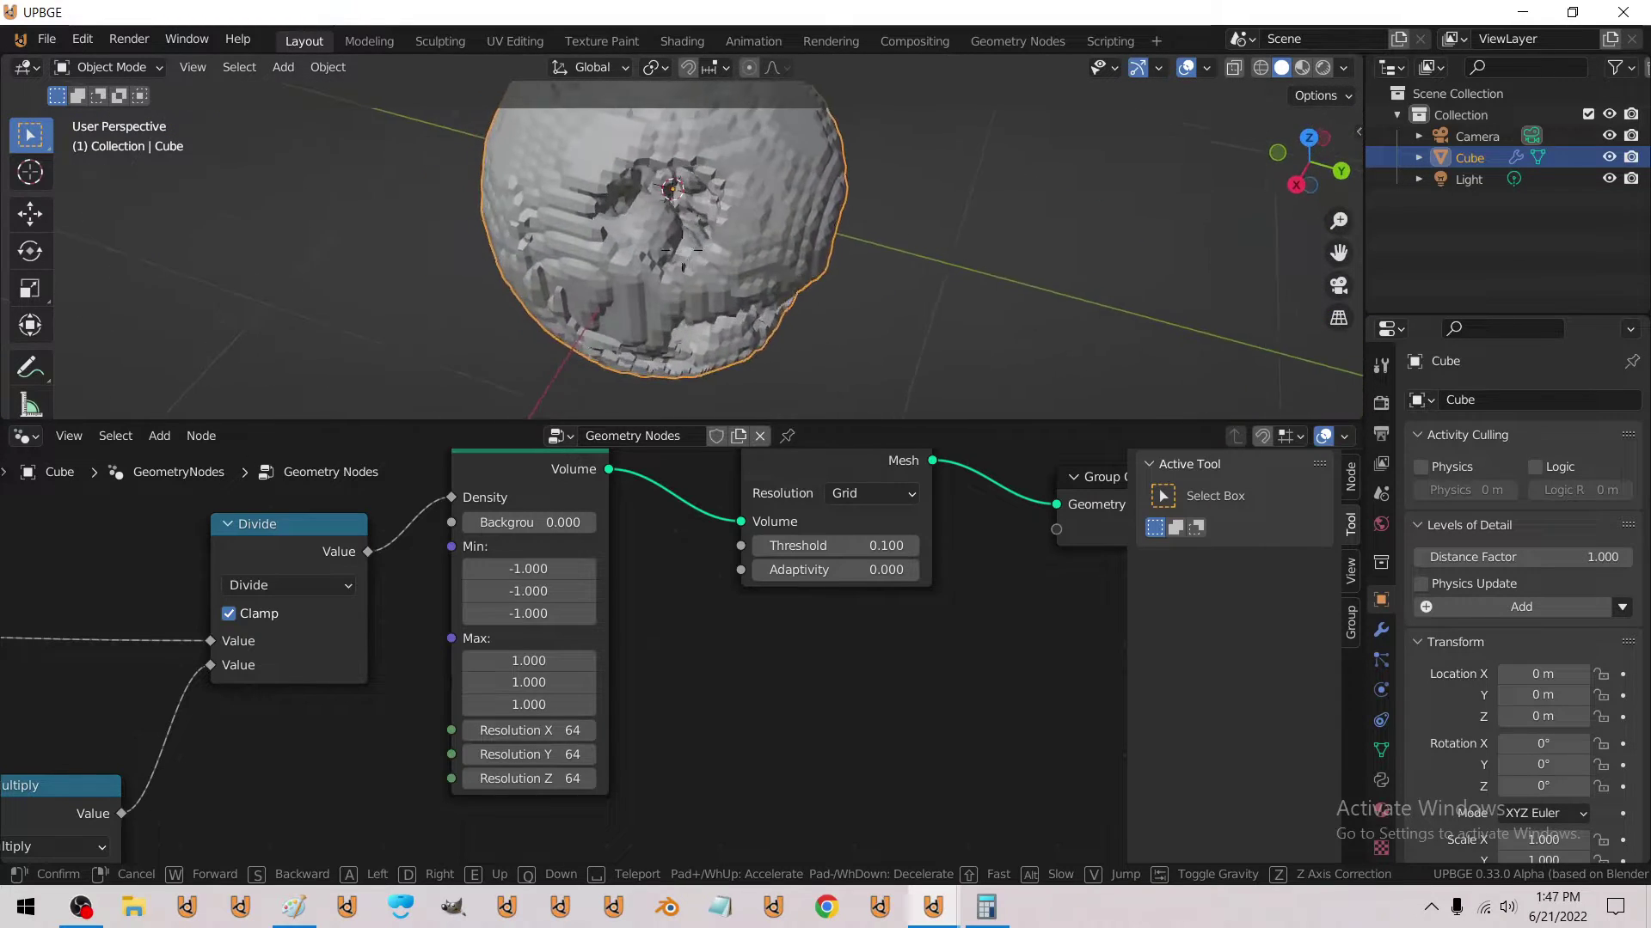
key(s)
click(682, 237)
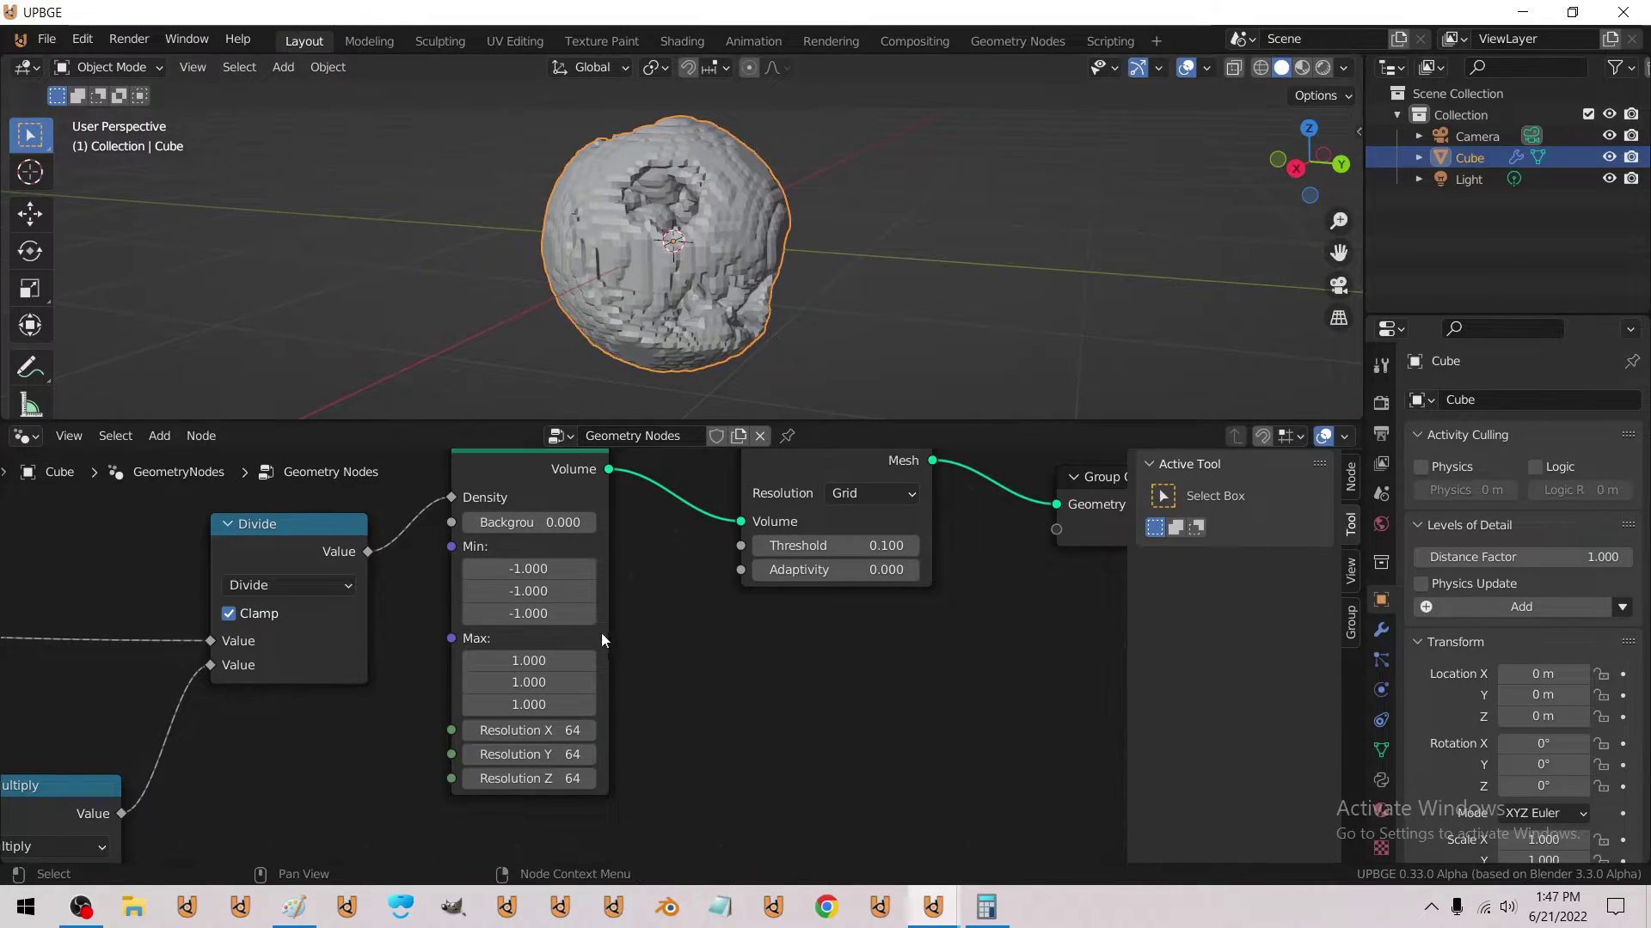
scroll(601, 635, down, 4)
middle_drag(433, 669, 626, 643)
middle_drag(411, 718, 586, 641)
scroll(550, 640, down, 5)
middle_drag(349, 614, 786, 592)
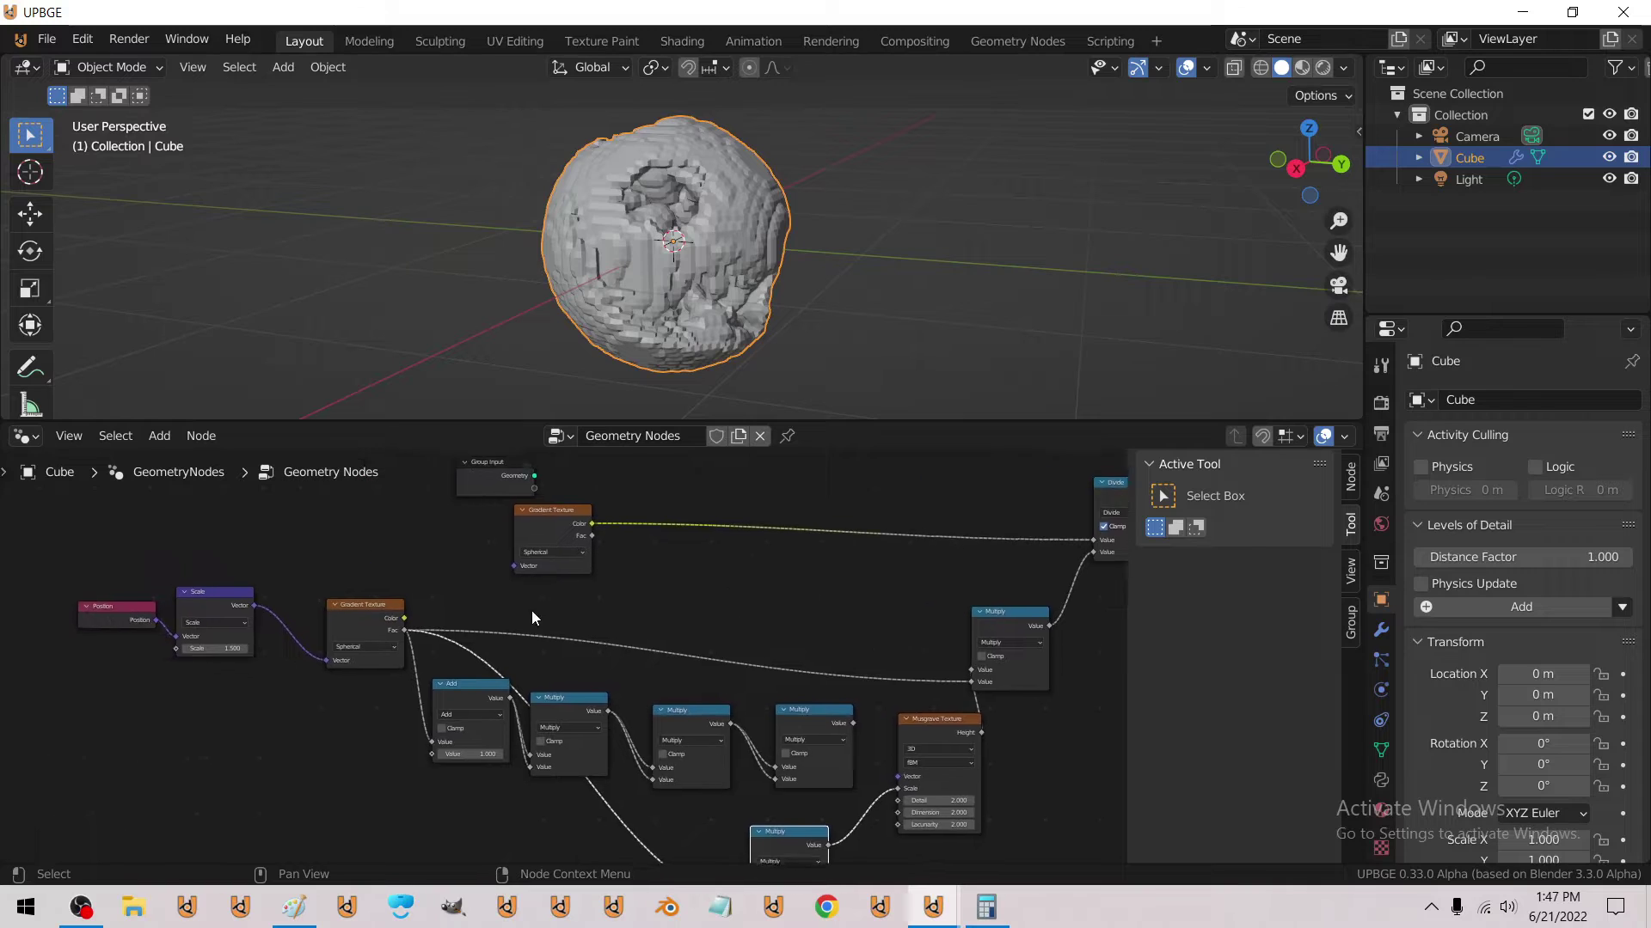
scroll(531, 612, up, 3)
middle_drag(332, 590, 527, 676)
click(317, 677)
key(shift+d)
click(412, 578)
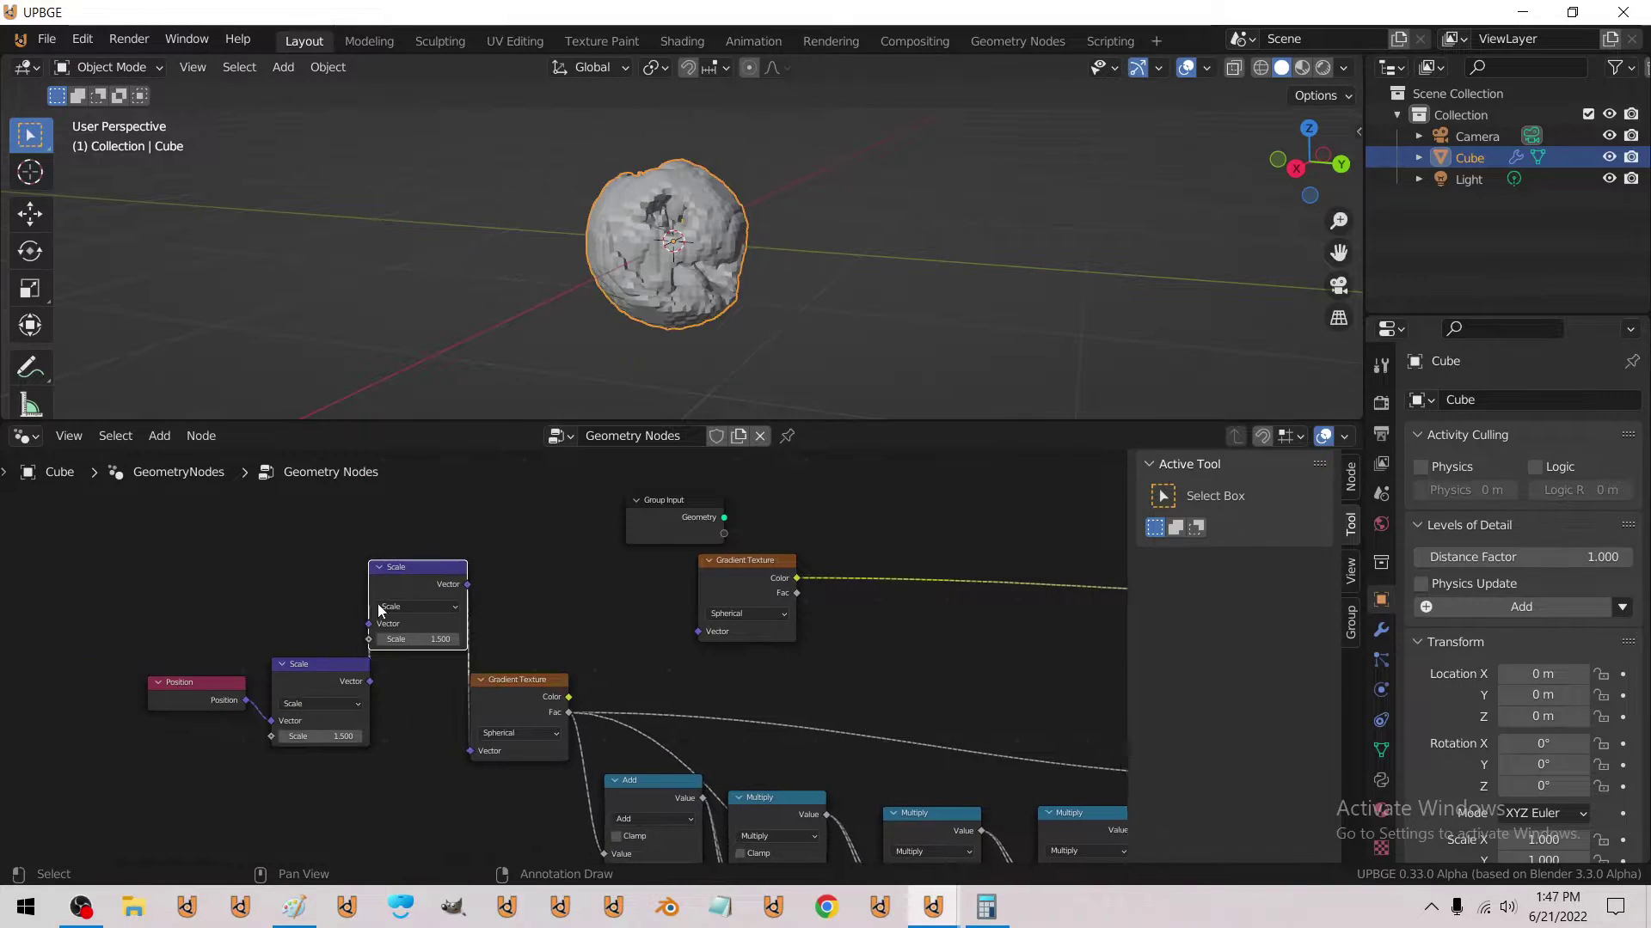
key(ctrl+z)
Duplicate the 1.5 Scale node above itself and route Position through the copy into the upper Gradient Texture's Vector input.
key(shift+d)
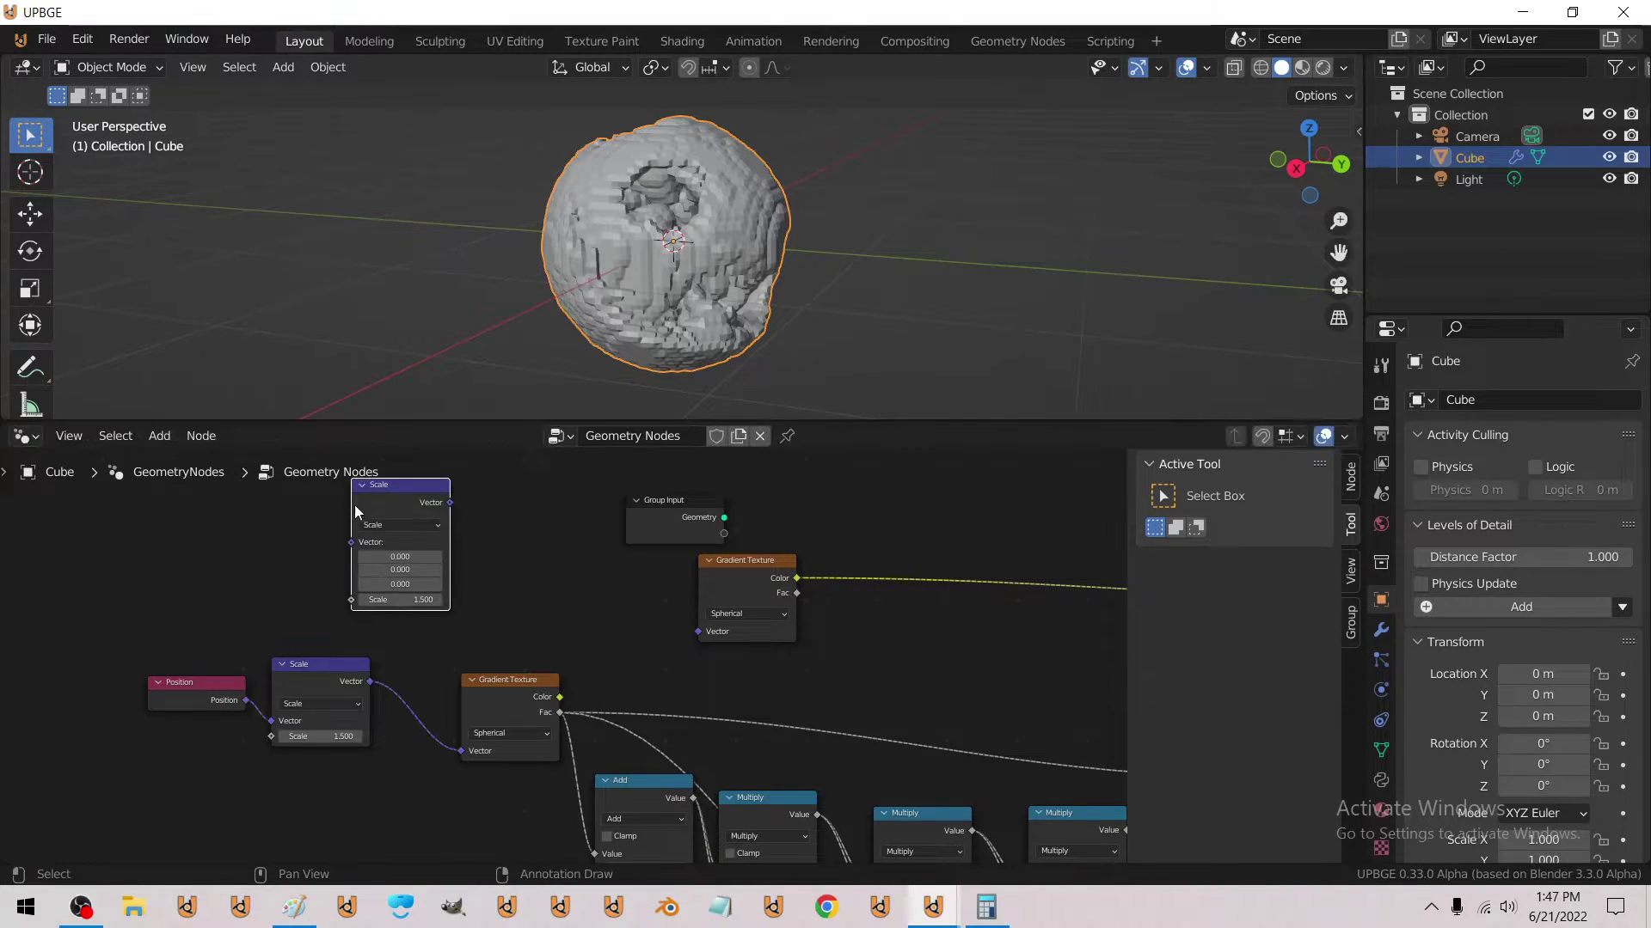
drag(243, 710, 350, 542)
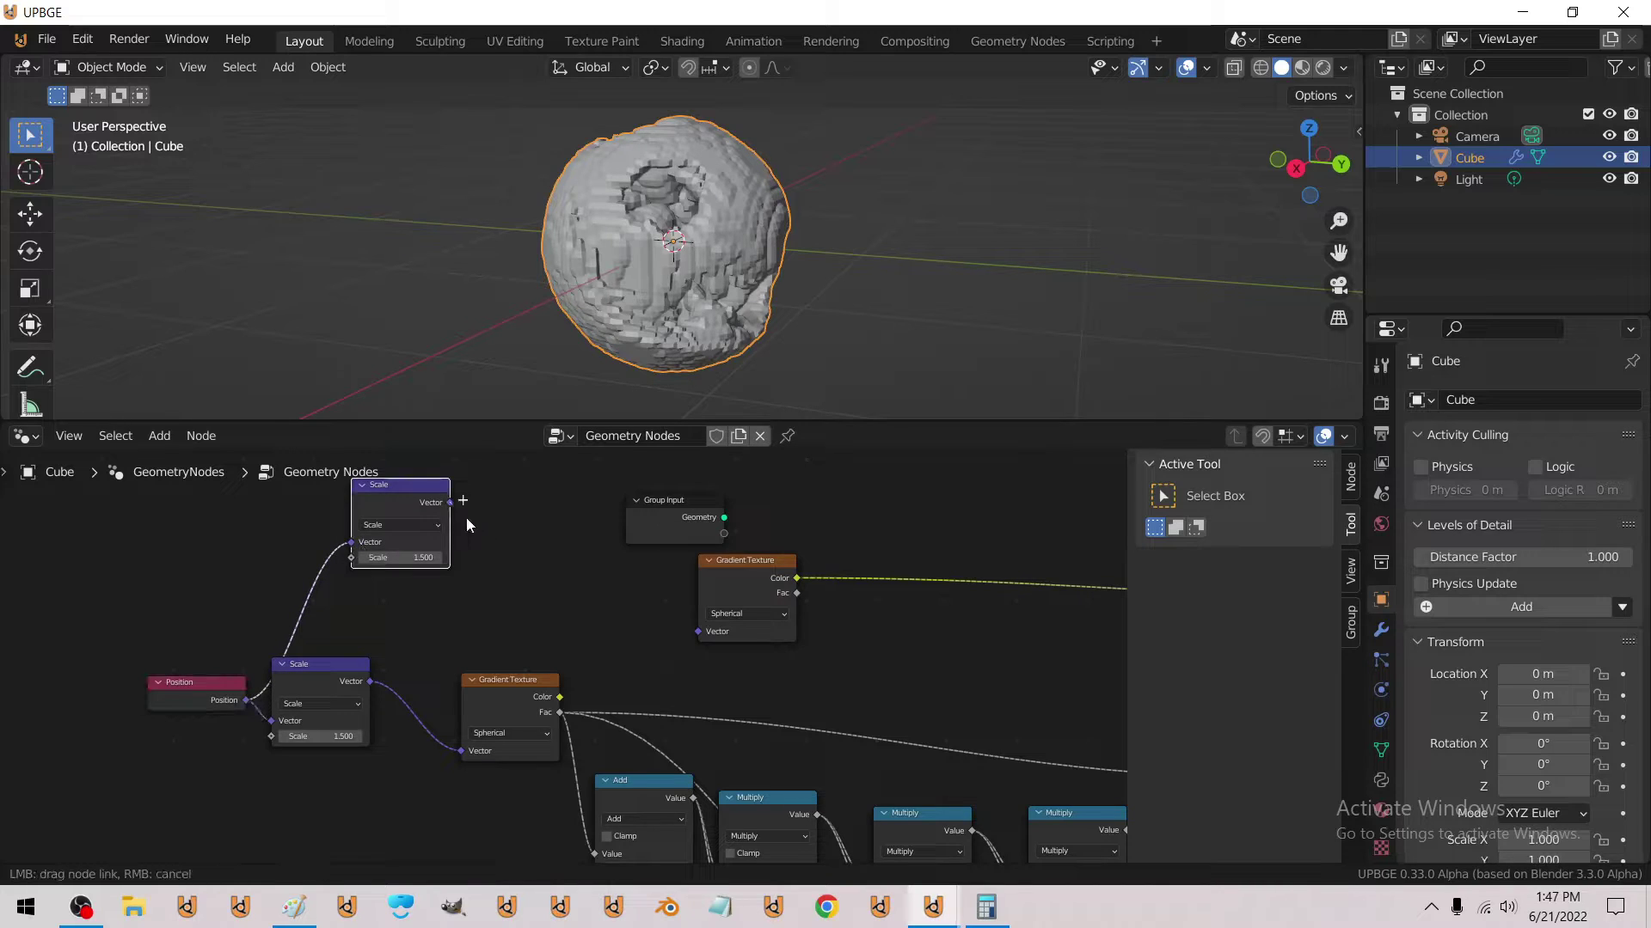
drag(718, 632, 699, 631)
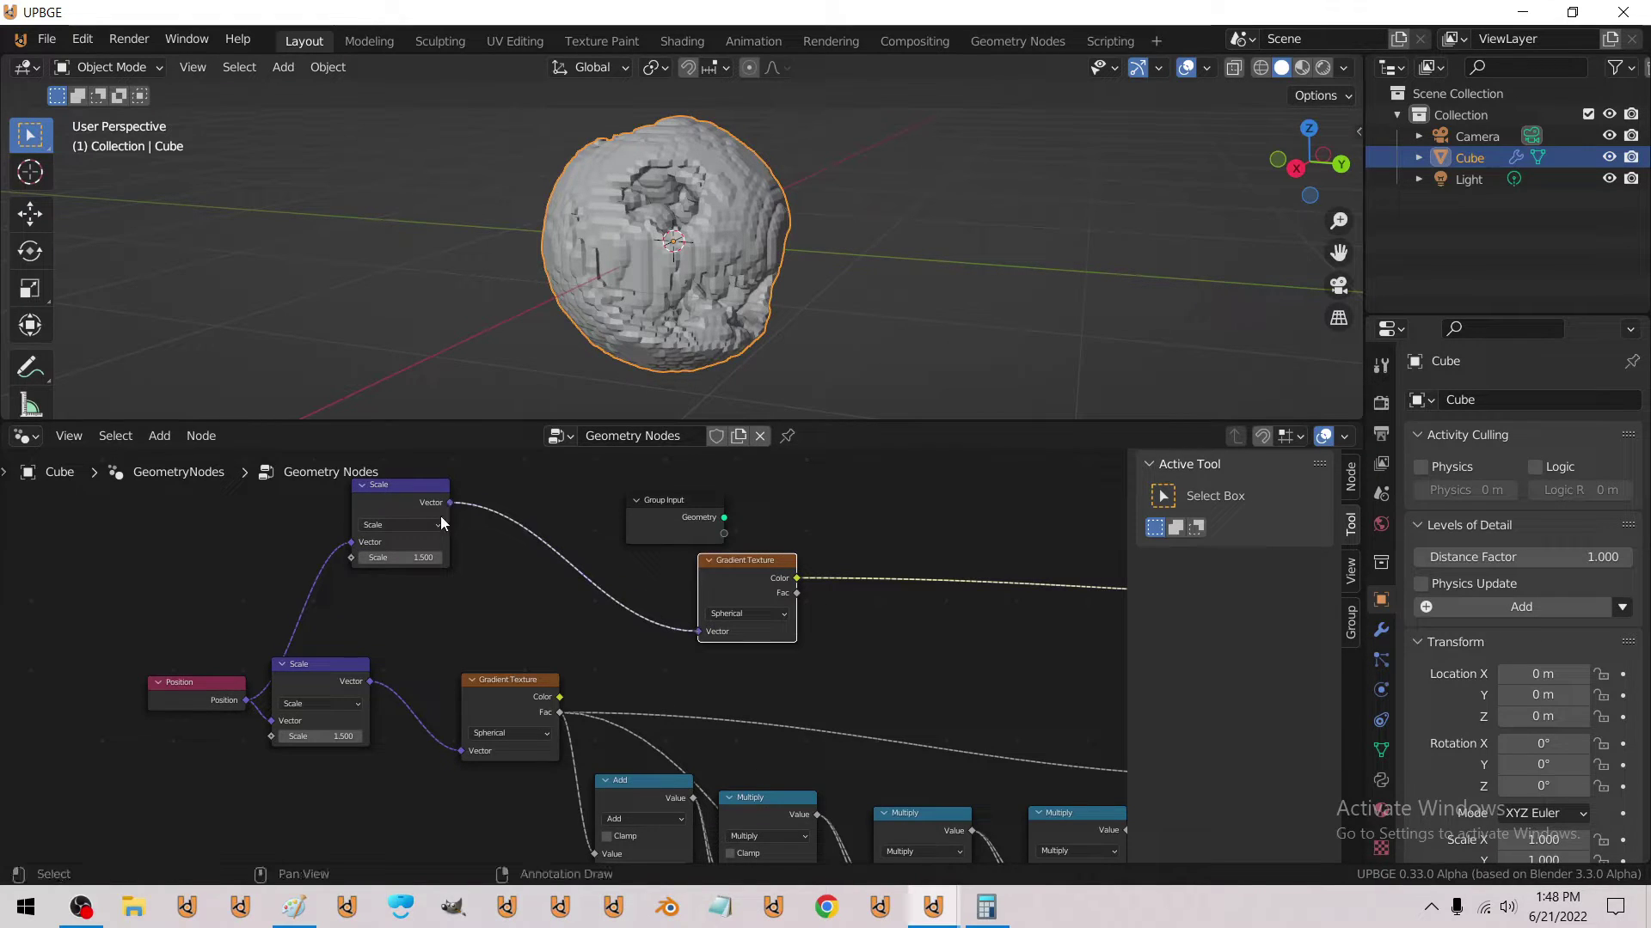
Try upper Scale node values up to 8.1 and down to about 1.8, checking the mesh up close.
click(400, 557)
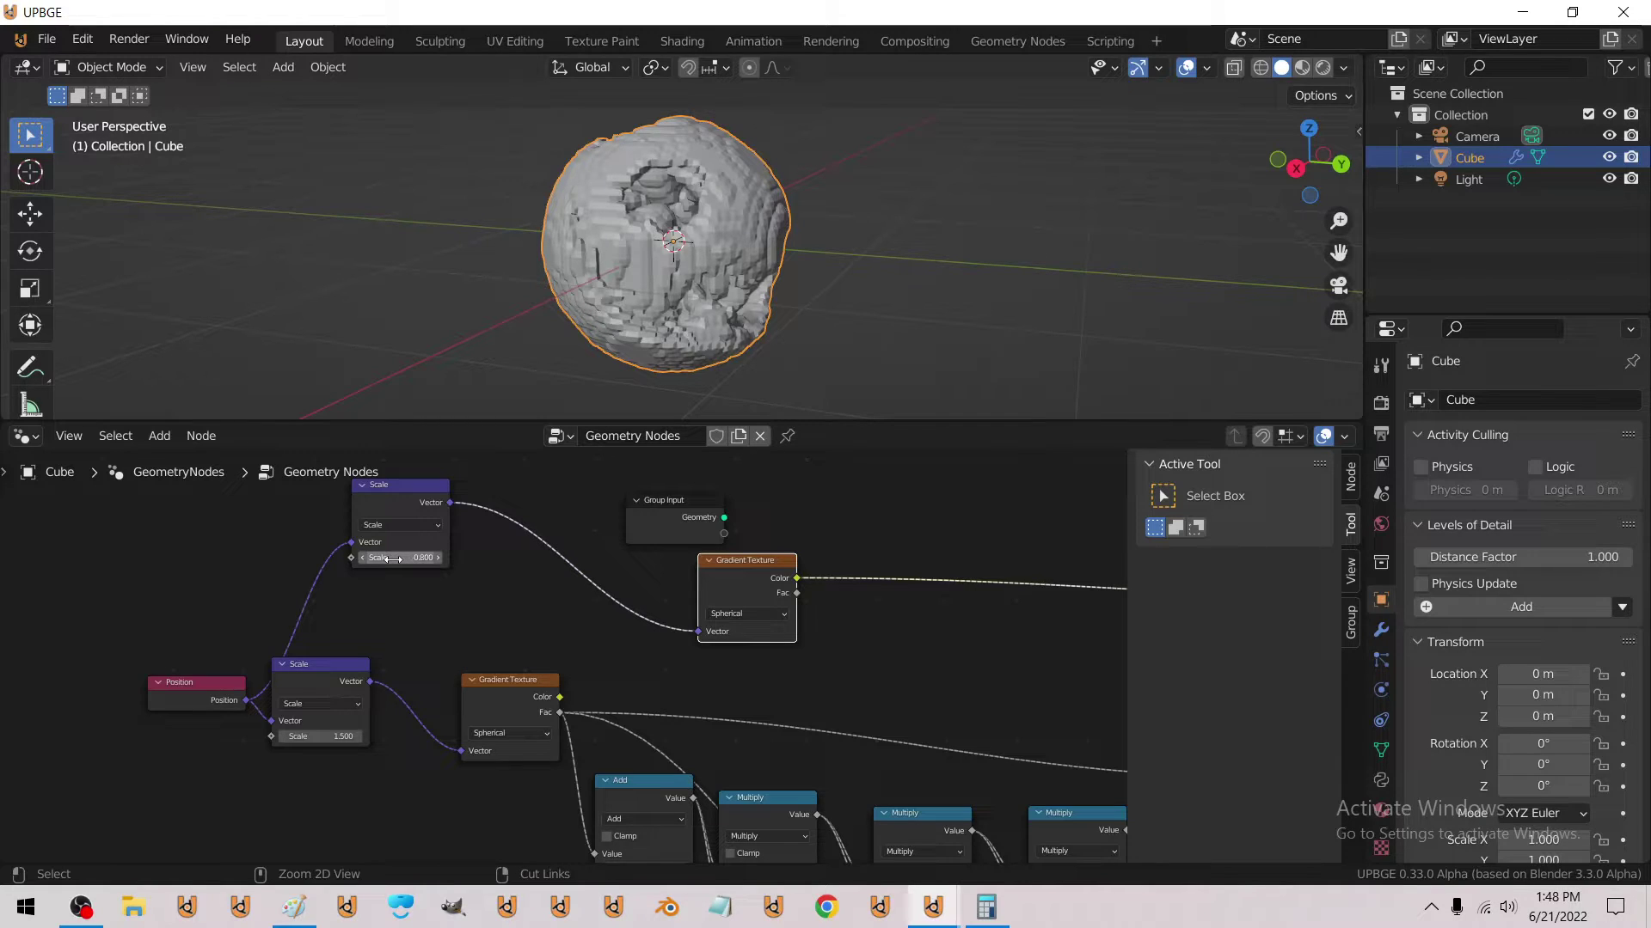
drag(394, 558, 393, 559)
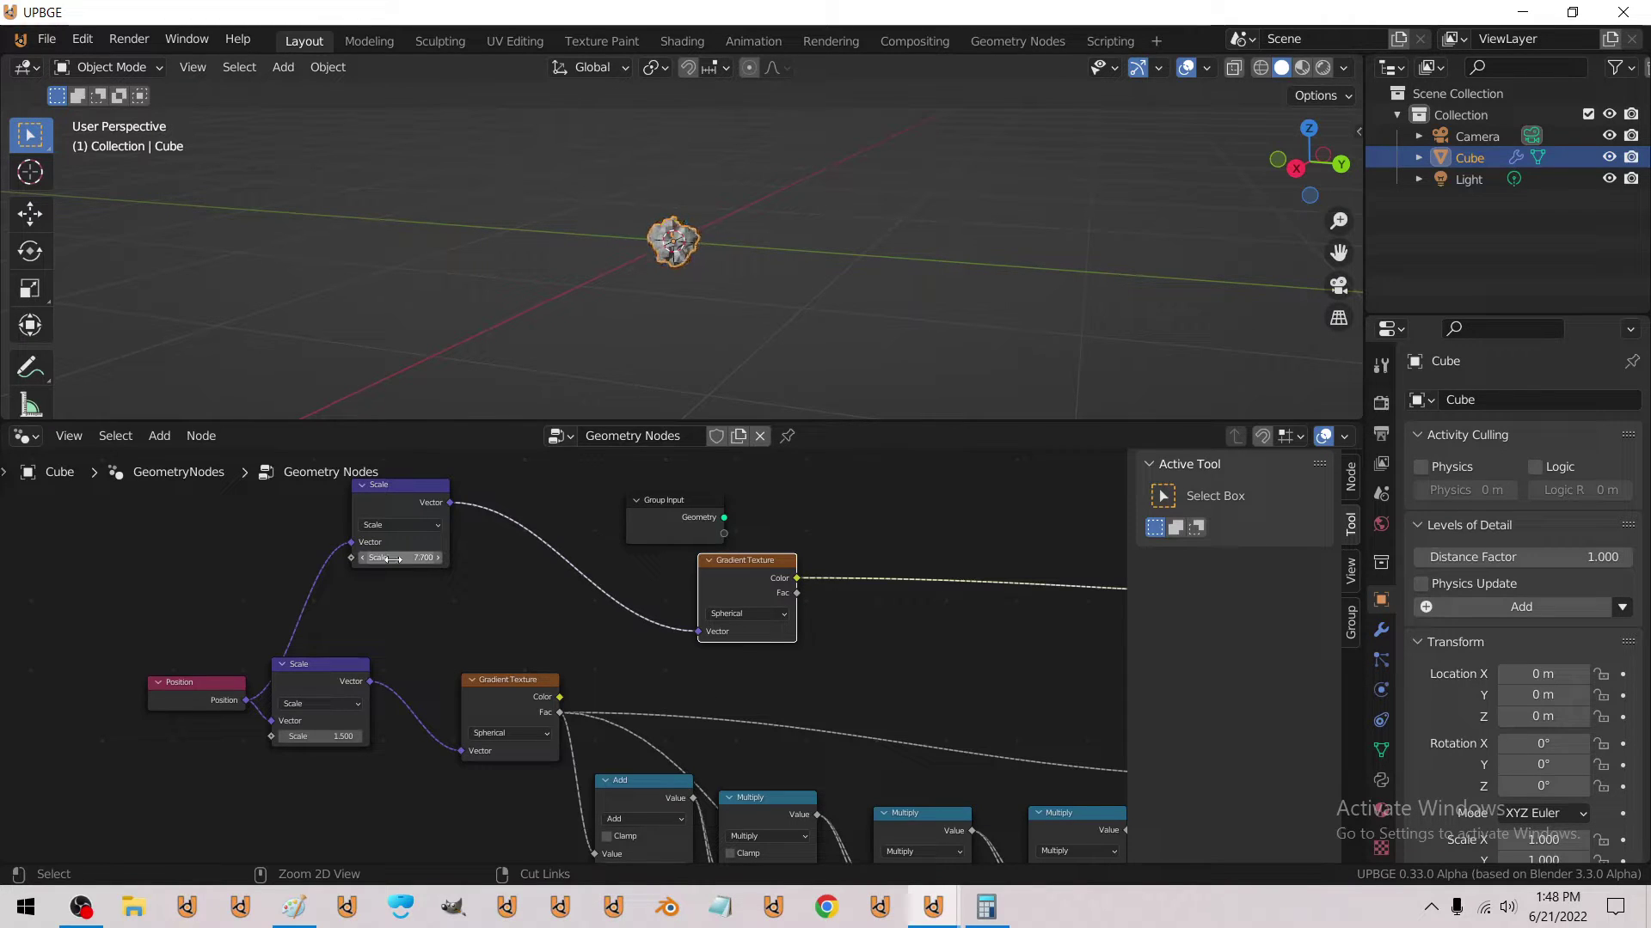
scroll(576, 282, up, 5)
scroll(569, 302, down, 3)
scroll(597, 330, up, 2)
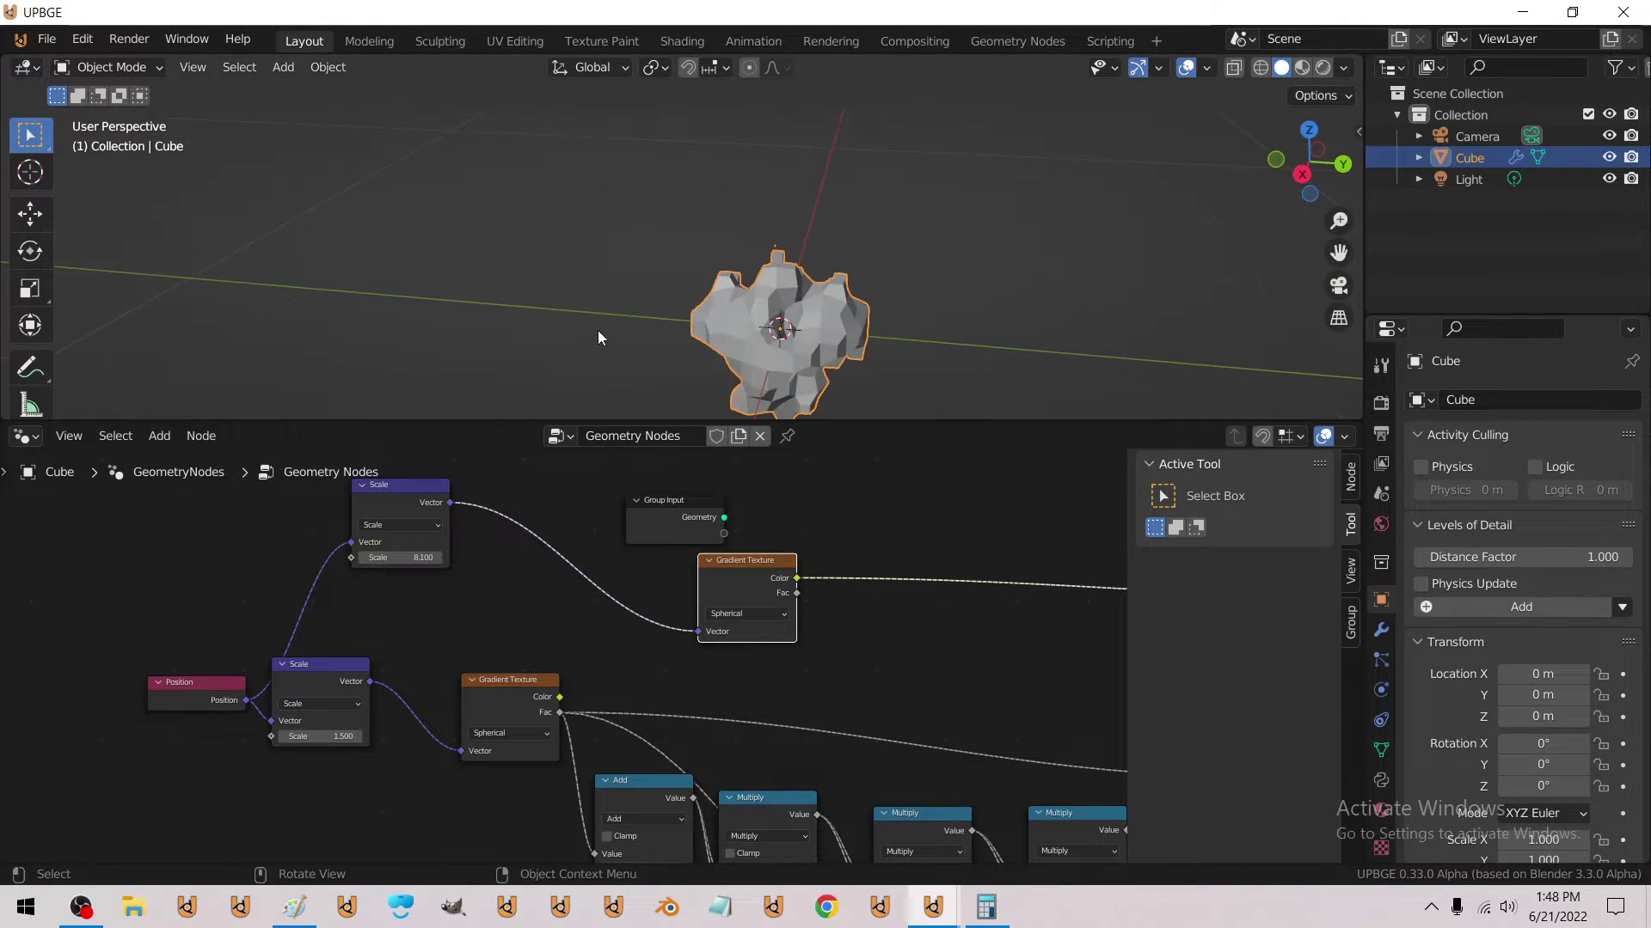
drag(419, 558, 418, 558)
key(shift+grave)
key(w)
key(e)
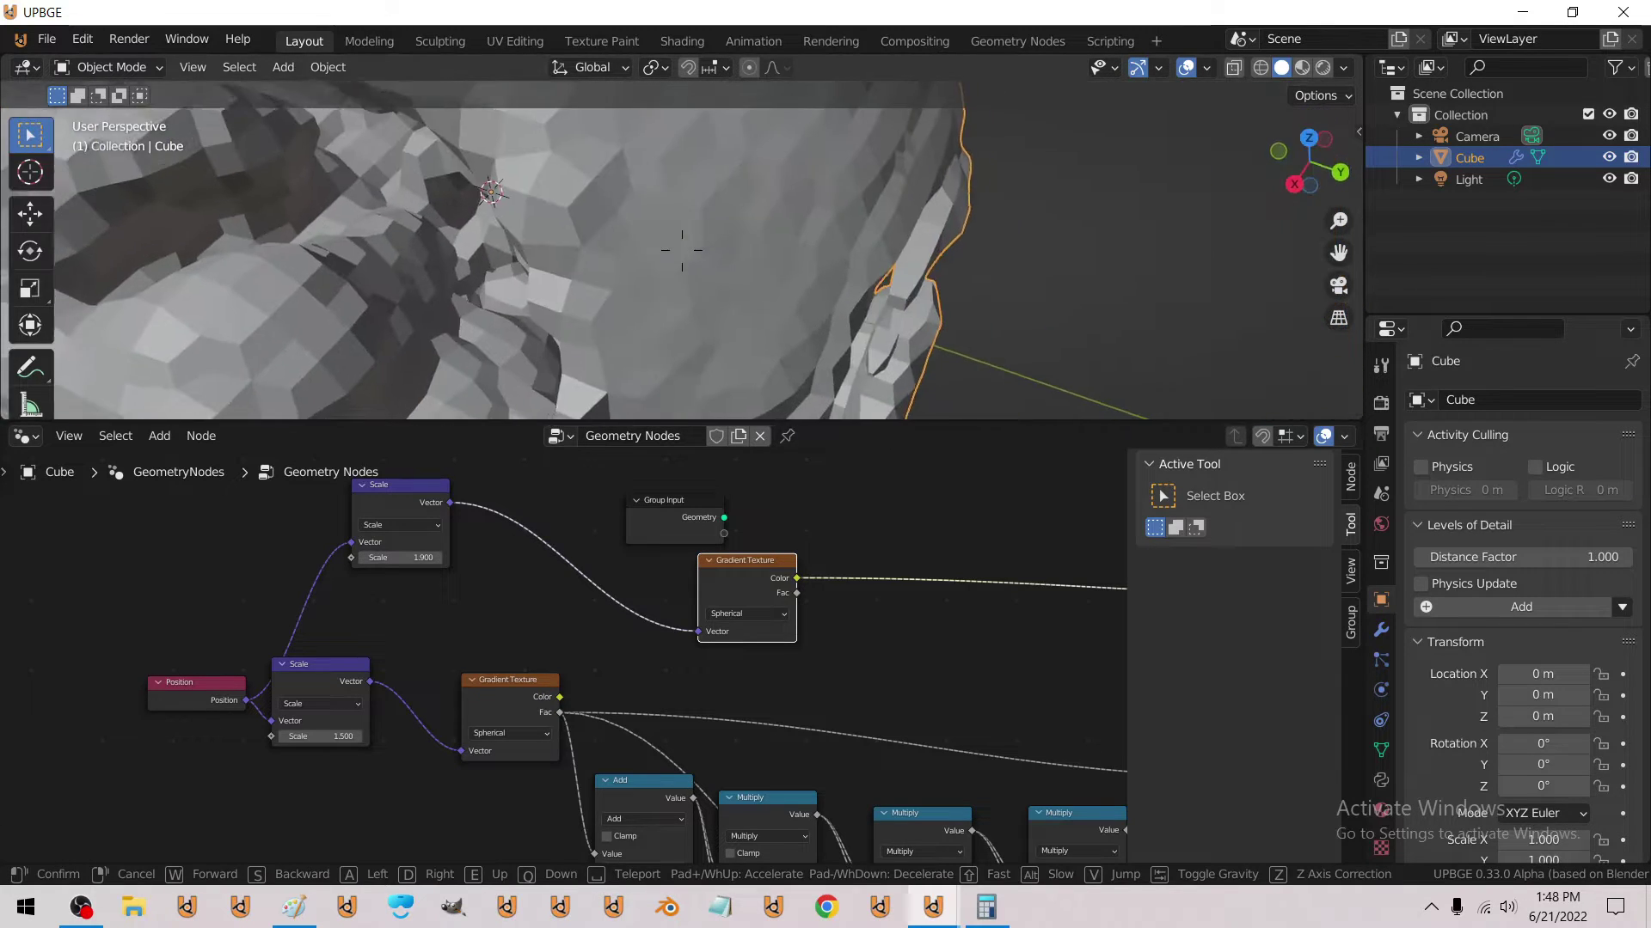
click(548, 376)
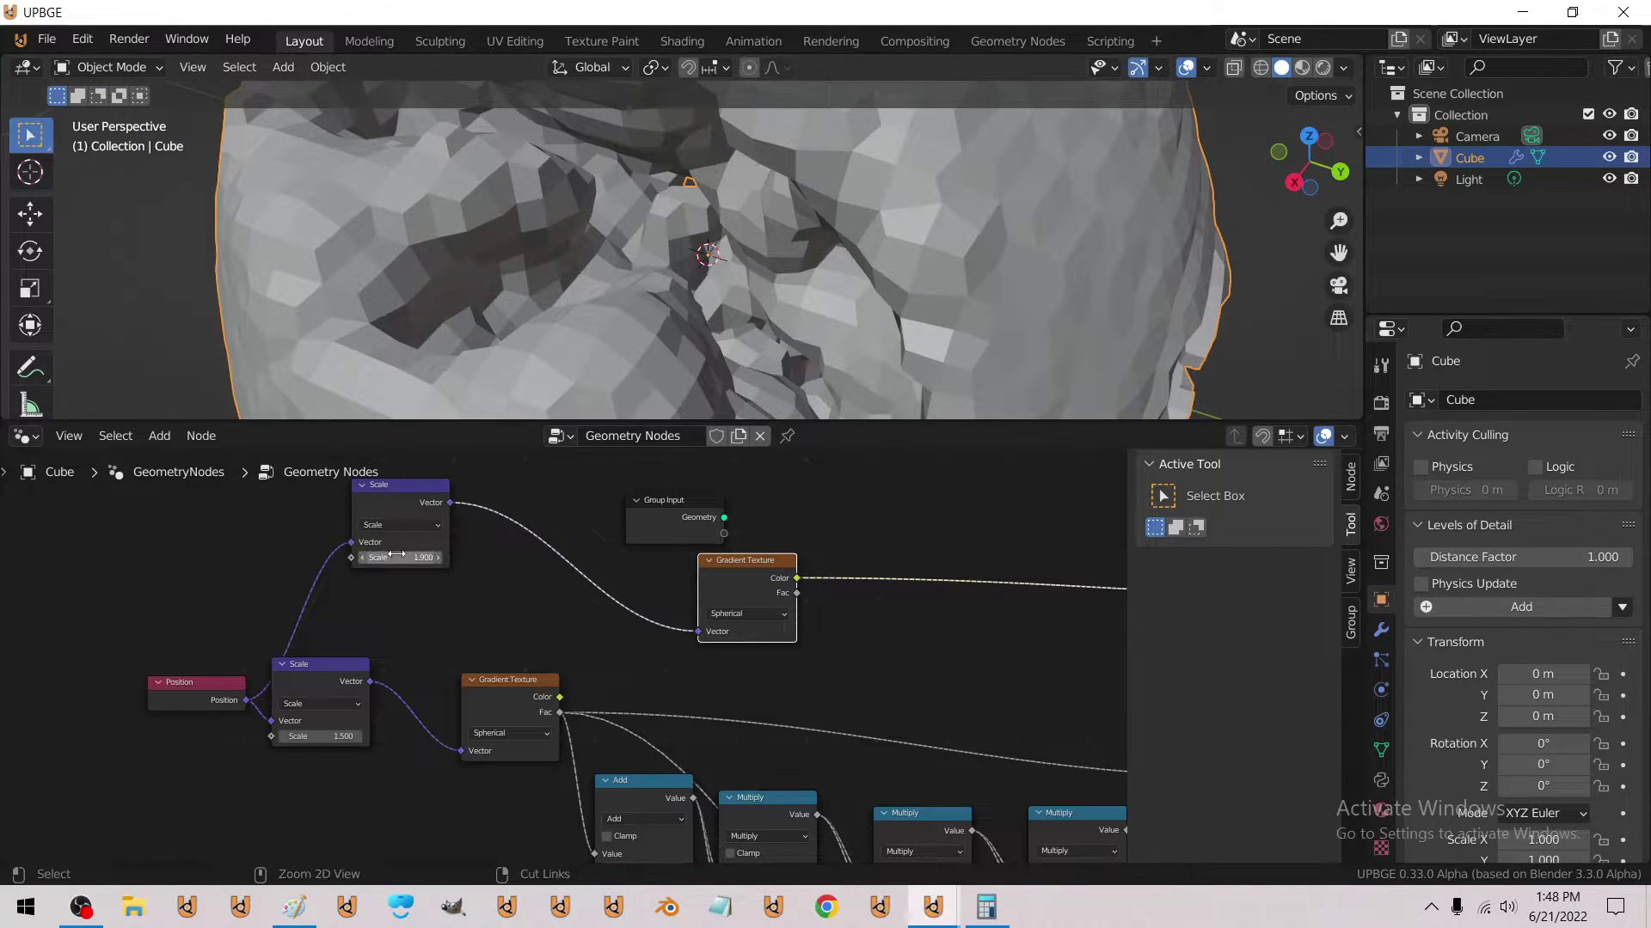
Set the upper Scale node's factor to 1.0 and the lower Scale node's factor to 0.9.
drag(397, 555, 396, 555)
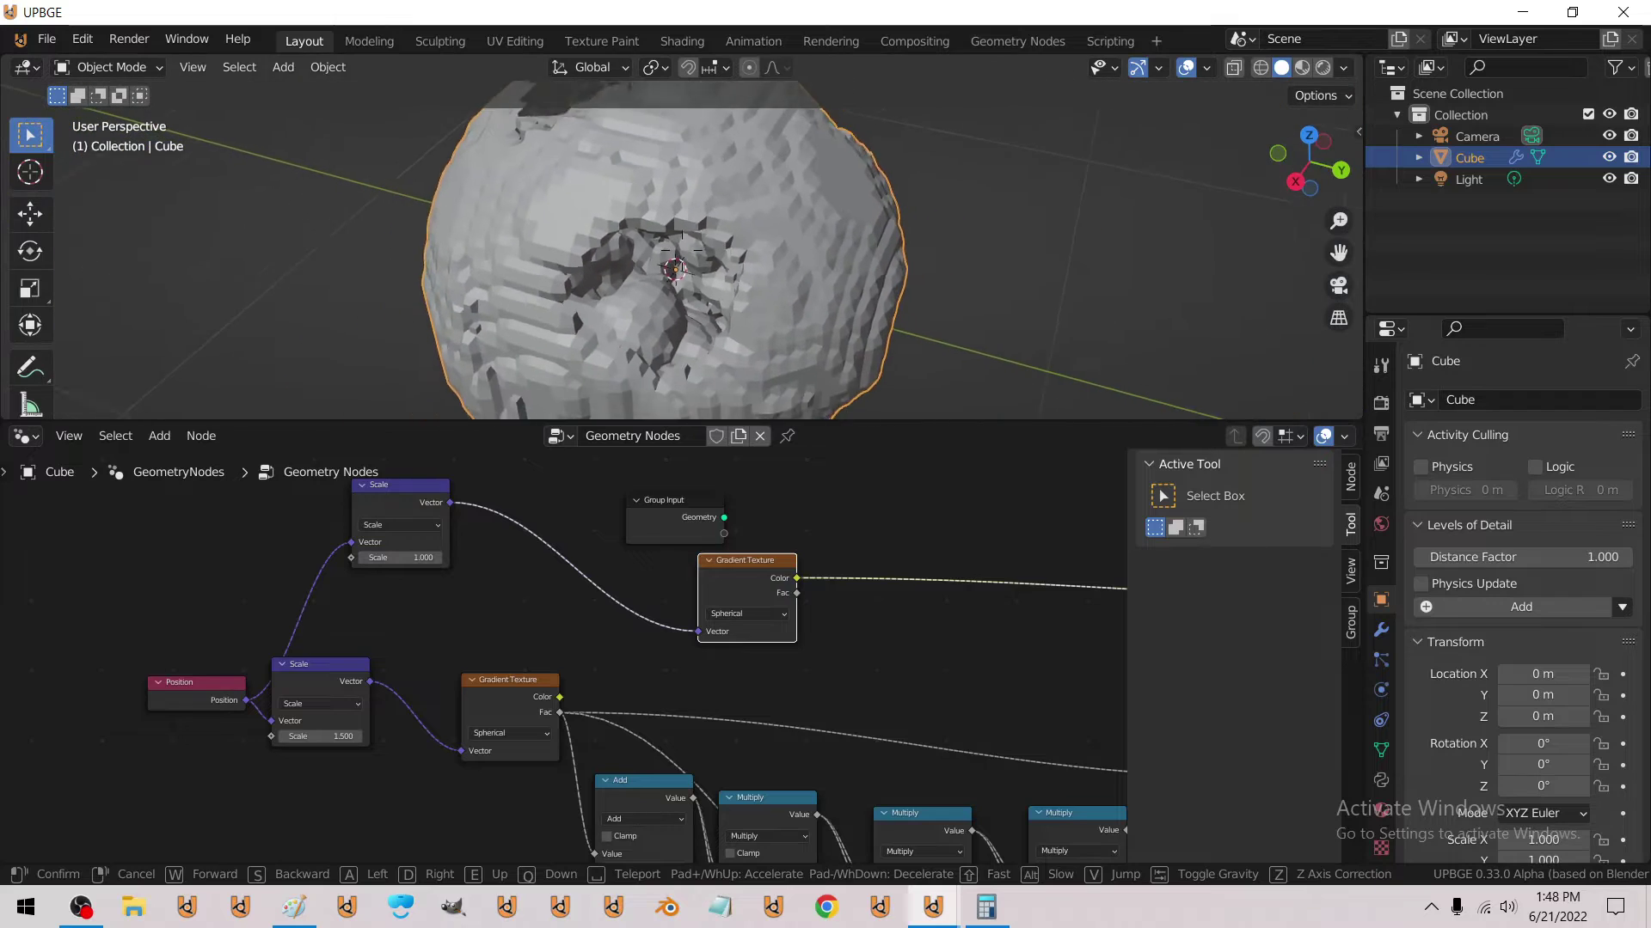
ctrl+scroll(336, 736, down, 7)
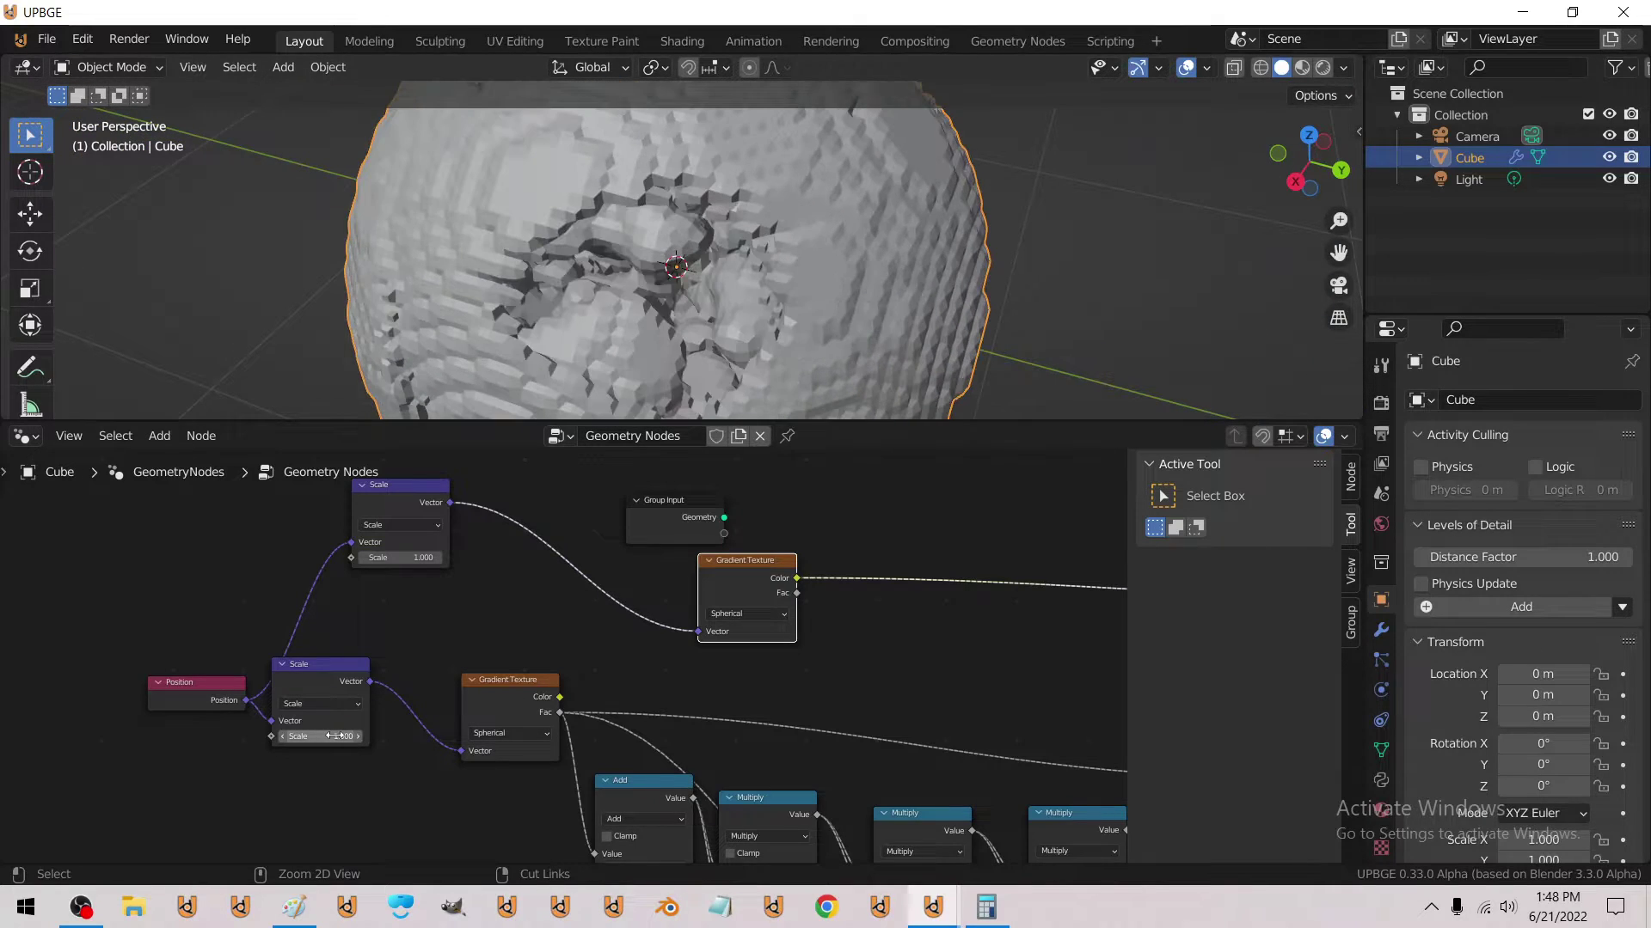
ctrl+scroll(336, 736, down, 3)
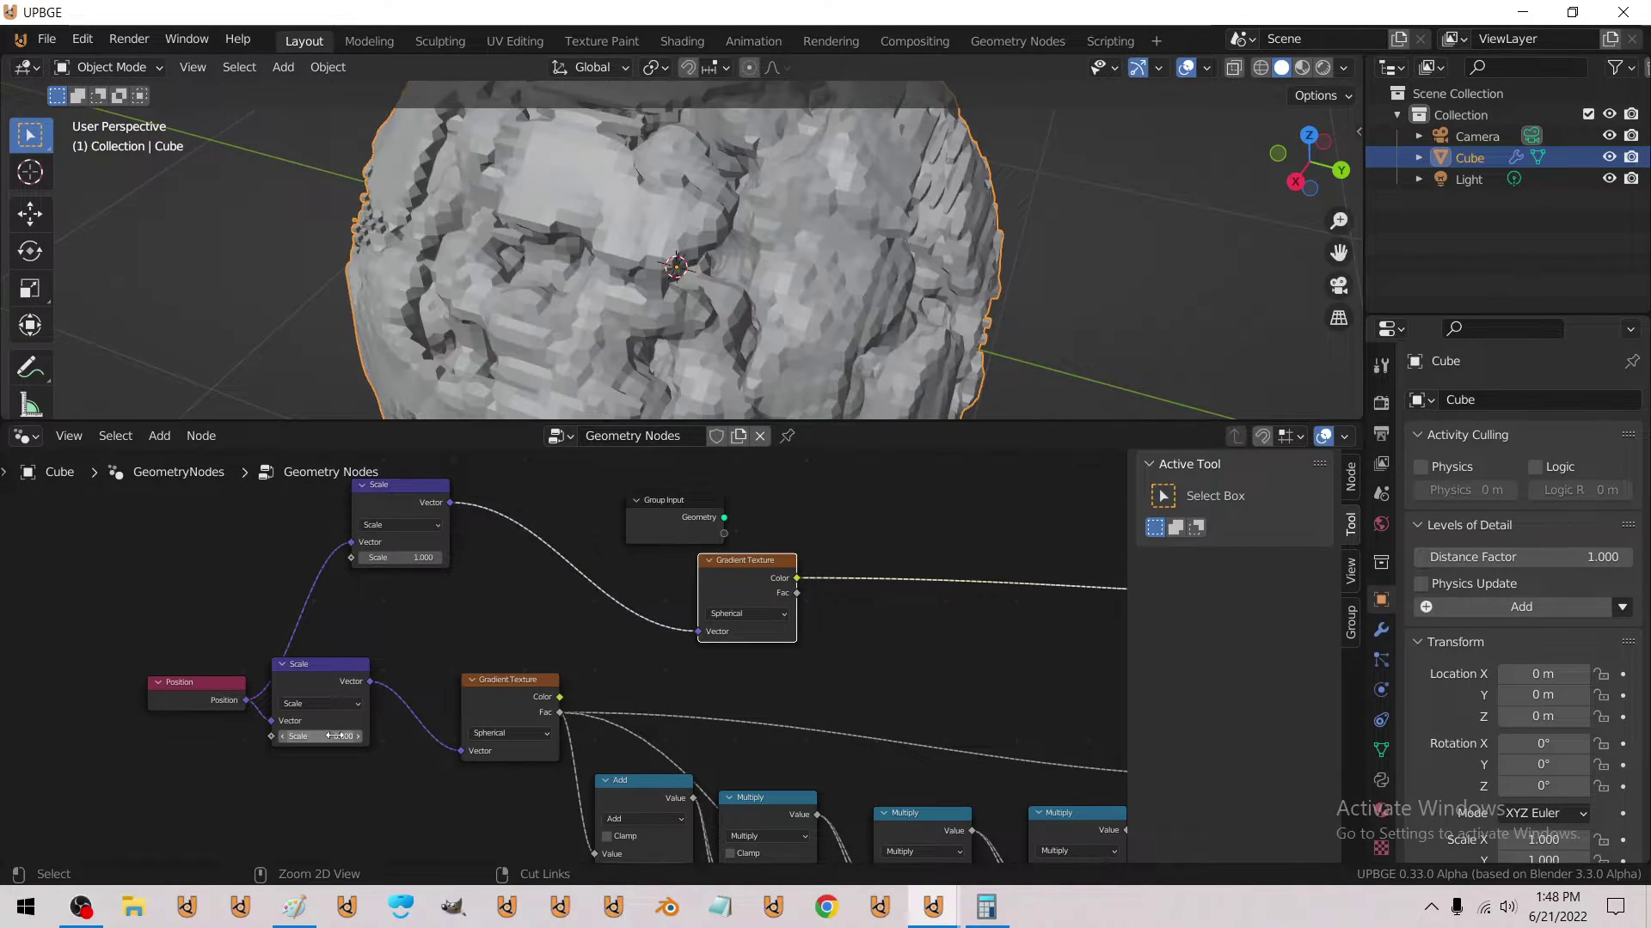
Examine the mesh's surface and inner cavities up close and from a distance with the new scale factors.
key(shift+grave)
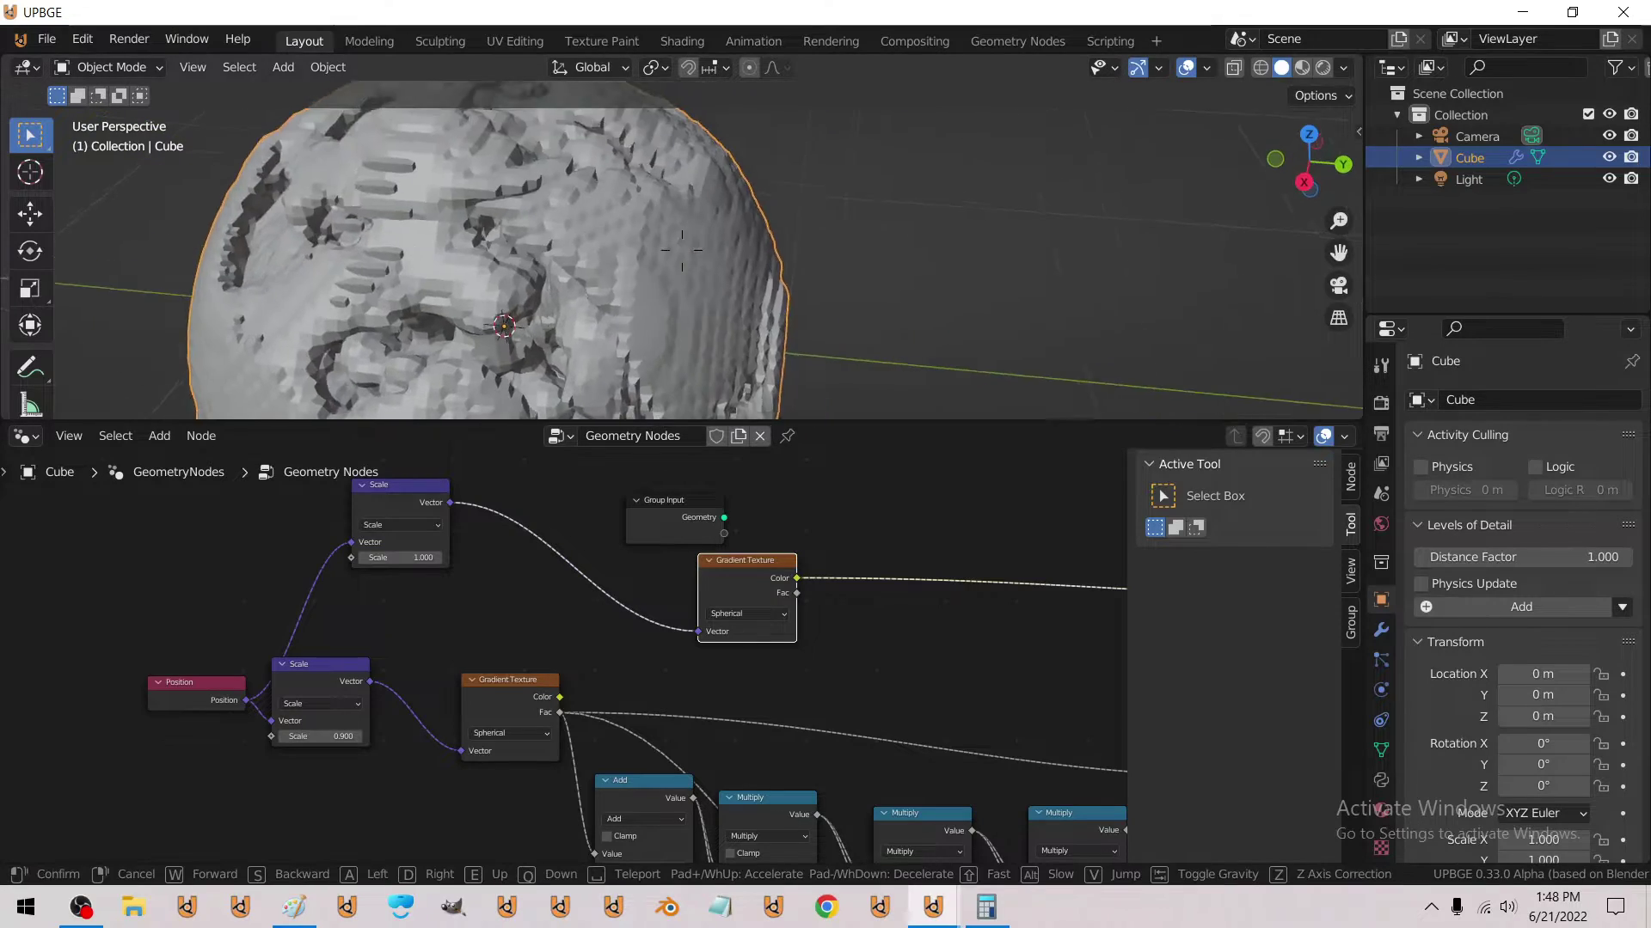
key(s)
key(w)
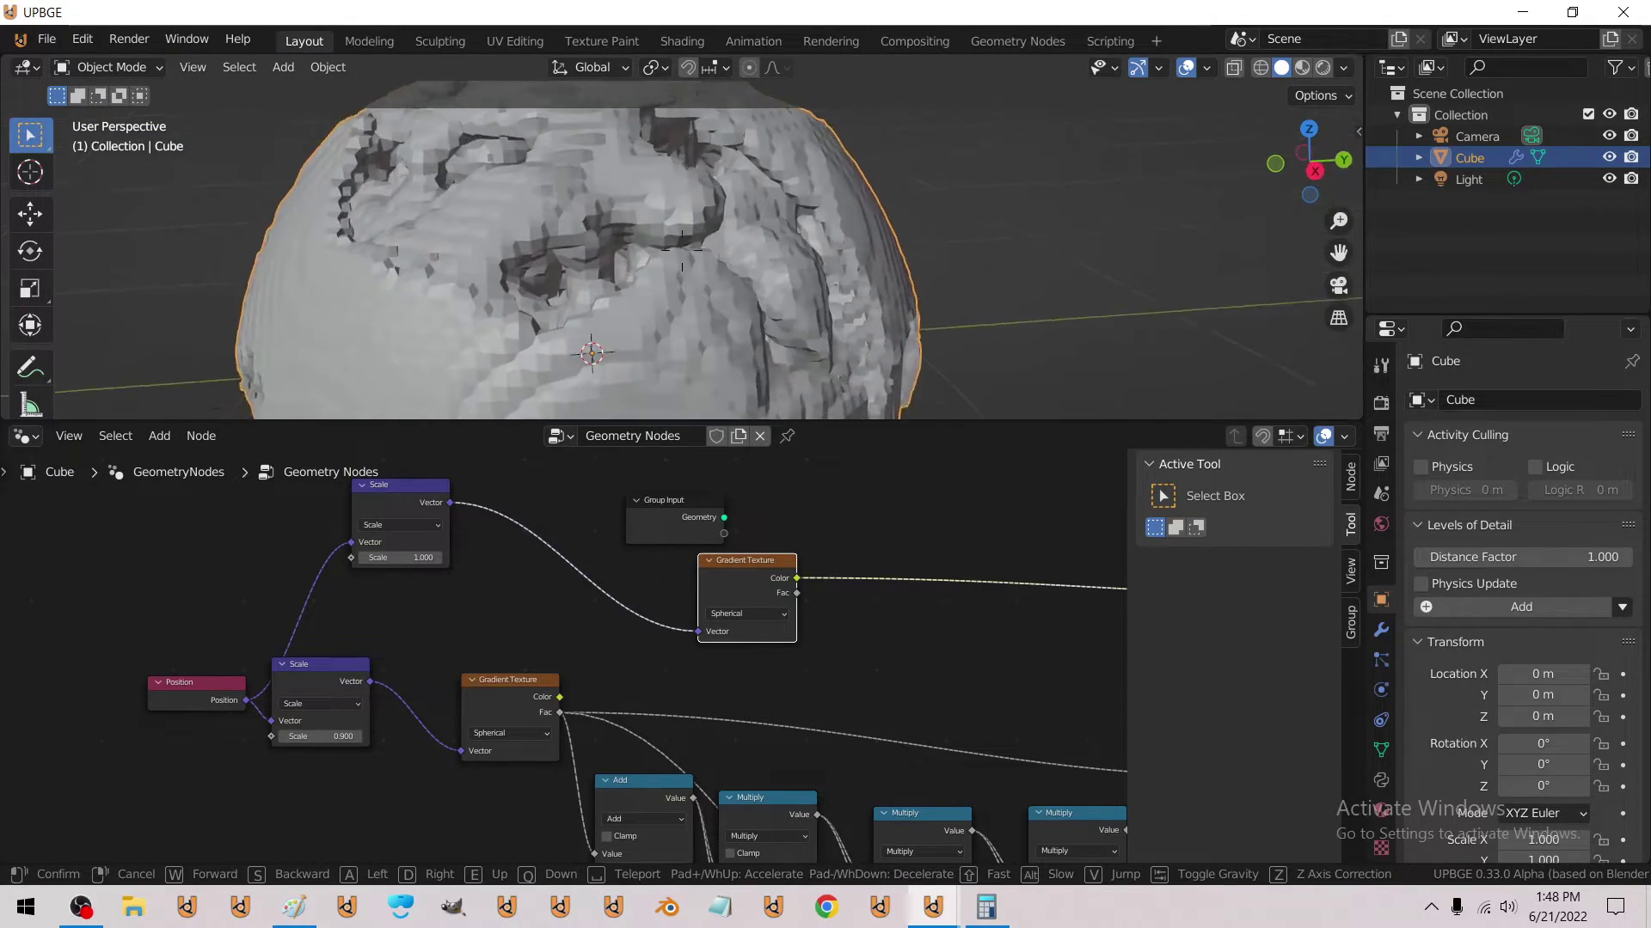
key(w)
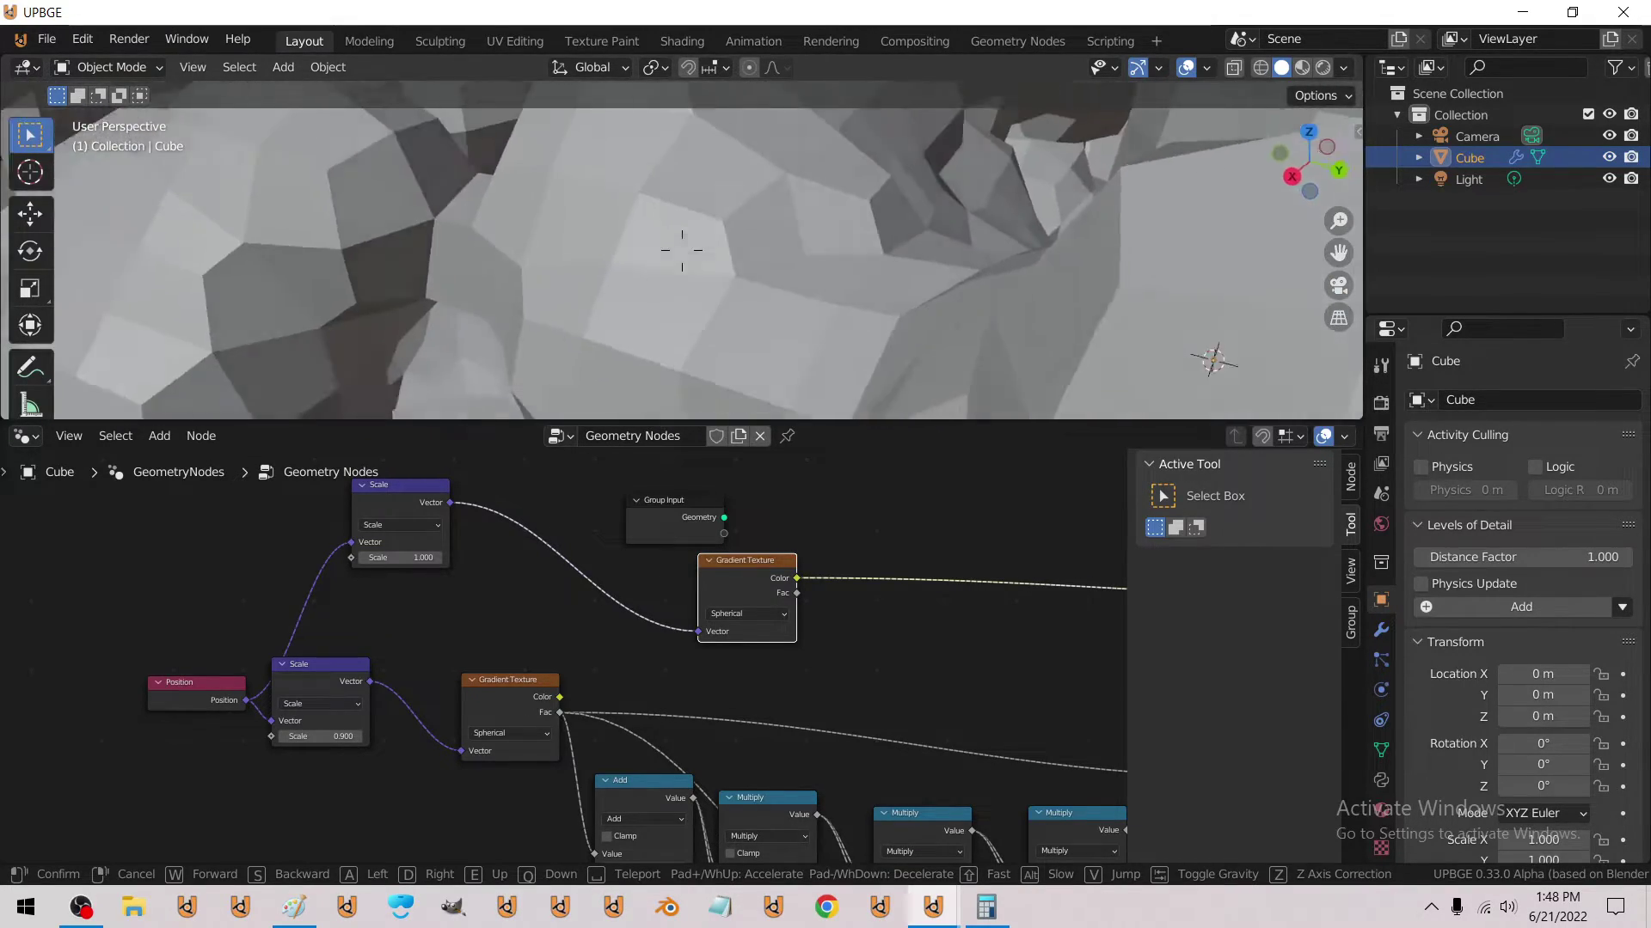
key(w)
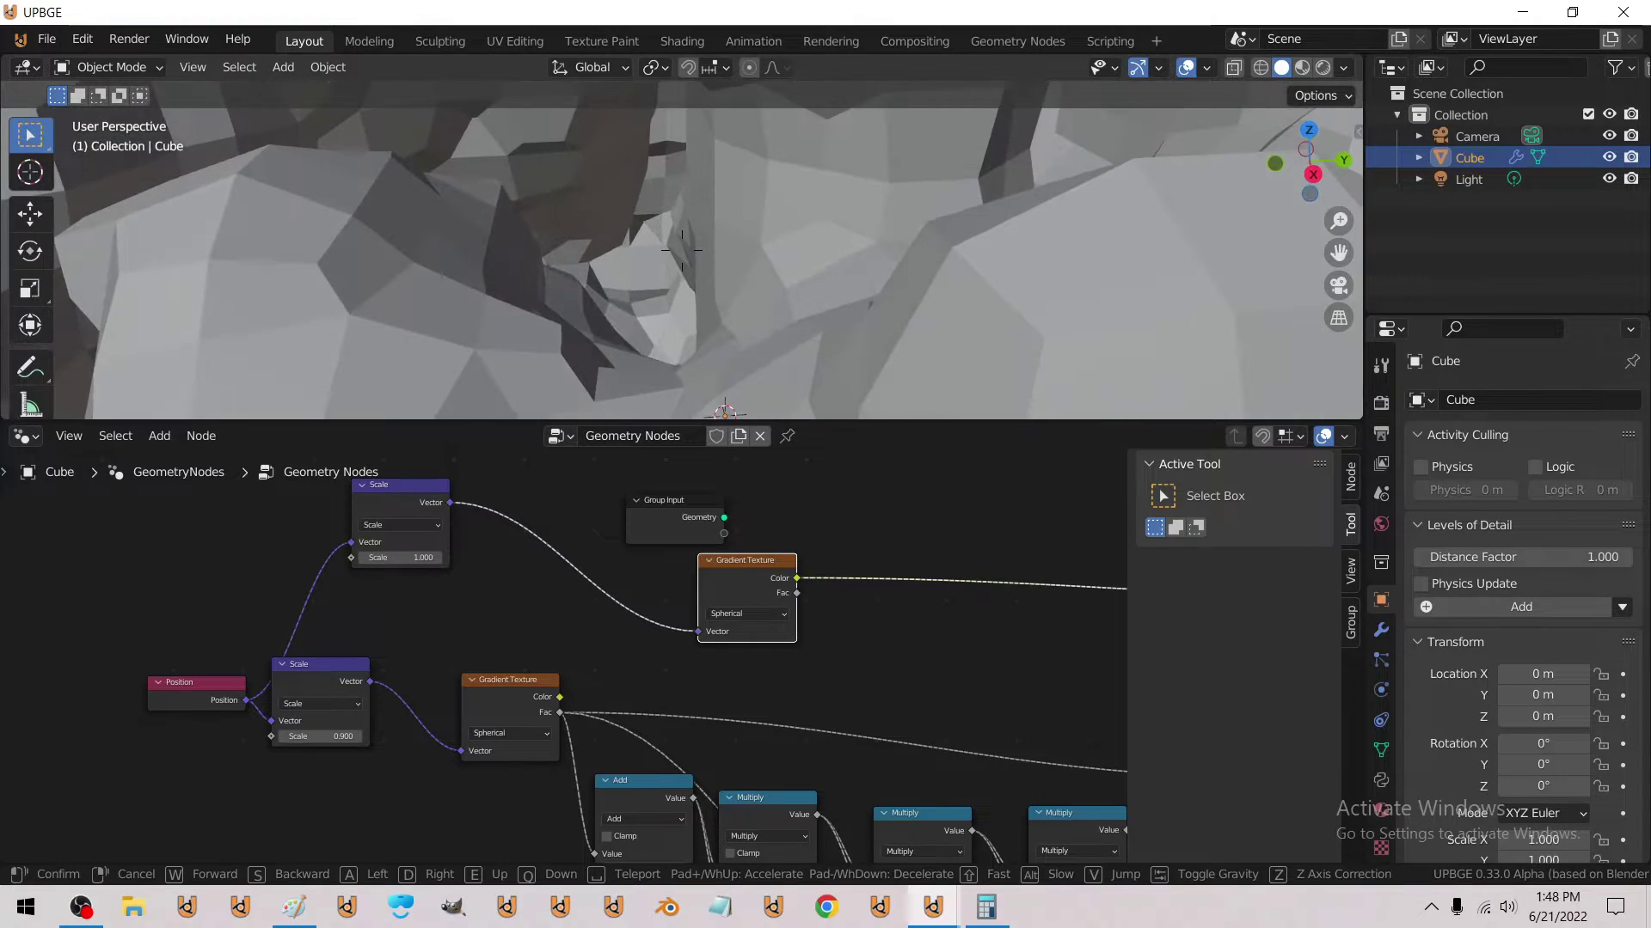
key(s)
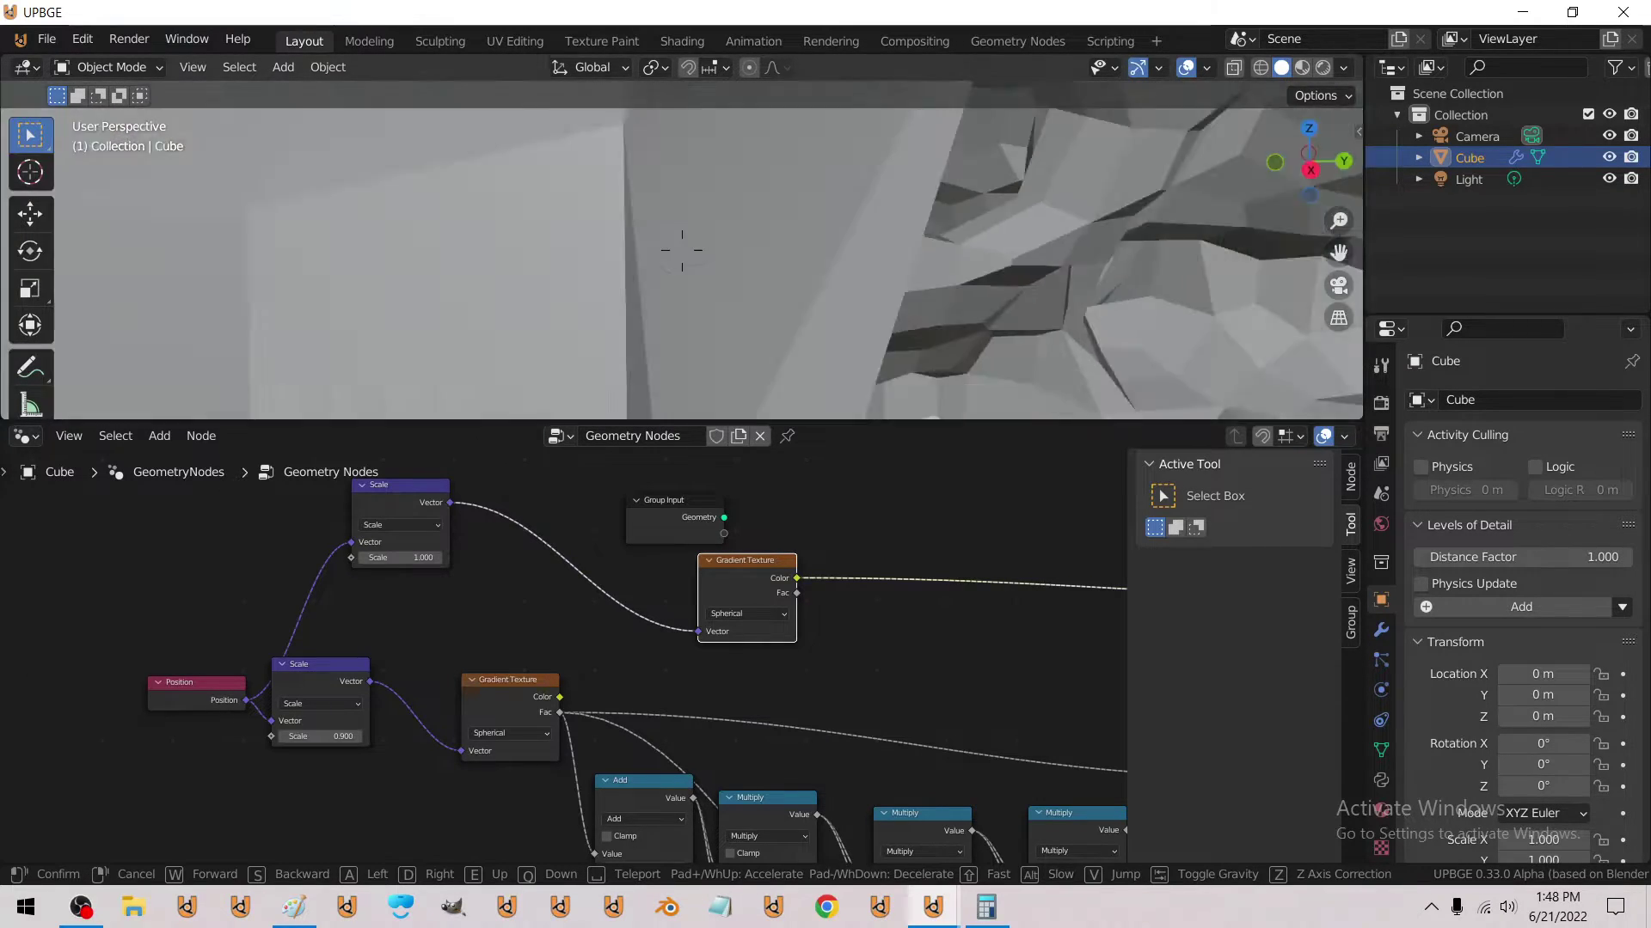
click(682, 251)
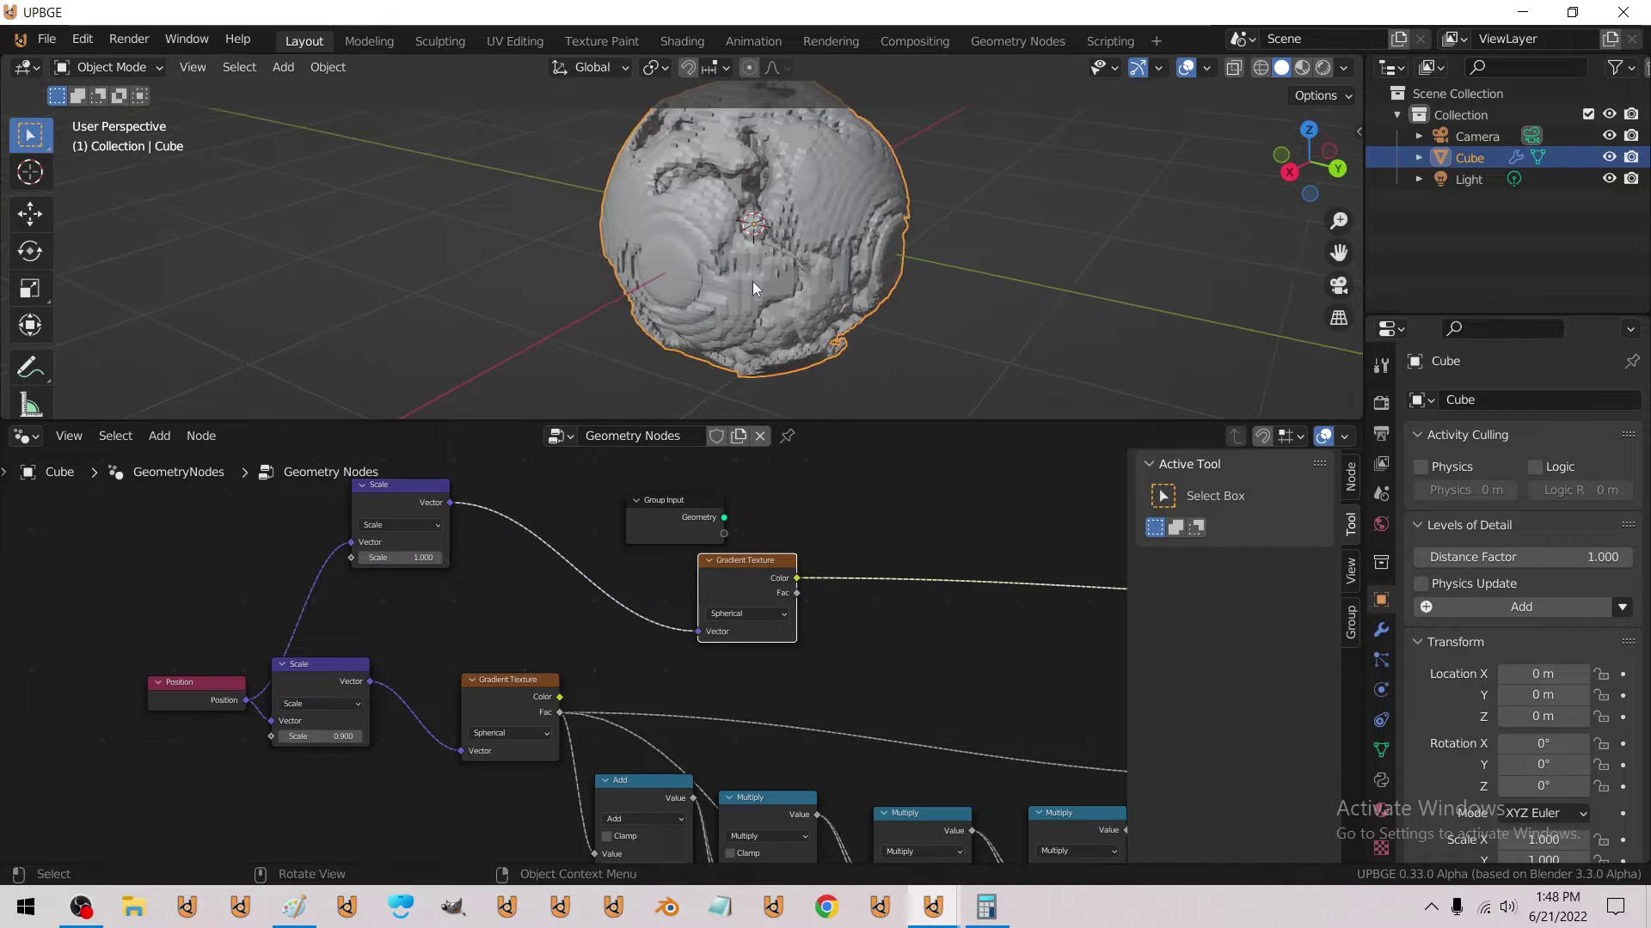
Move the Group Output node farther from Volume to Mesh to make room between them.
scroll(1023, 621, down, 6)
middle_drag(1023, 620, 293, 676)
scroll(293, 674, up, 3)
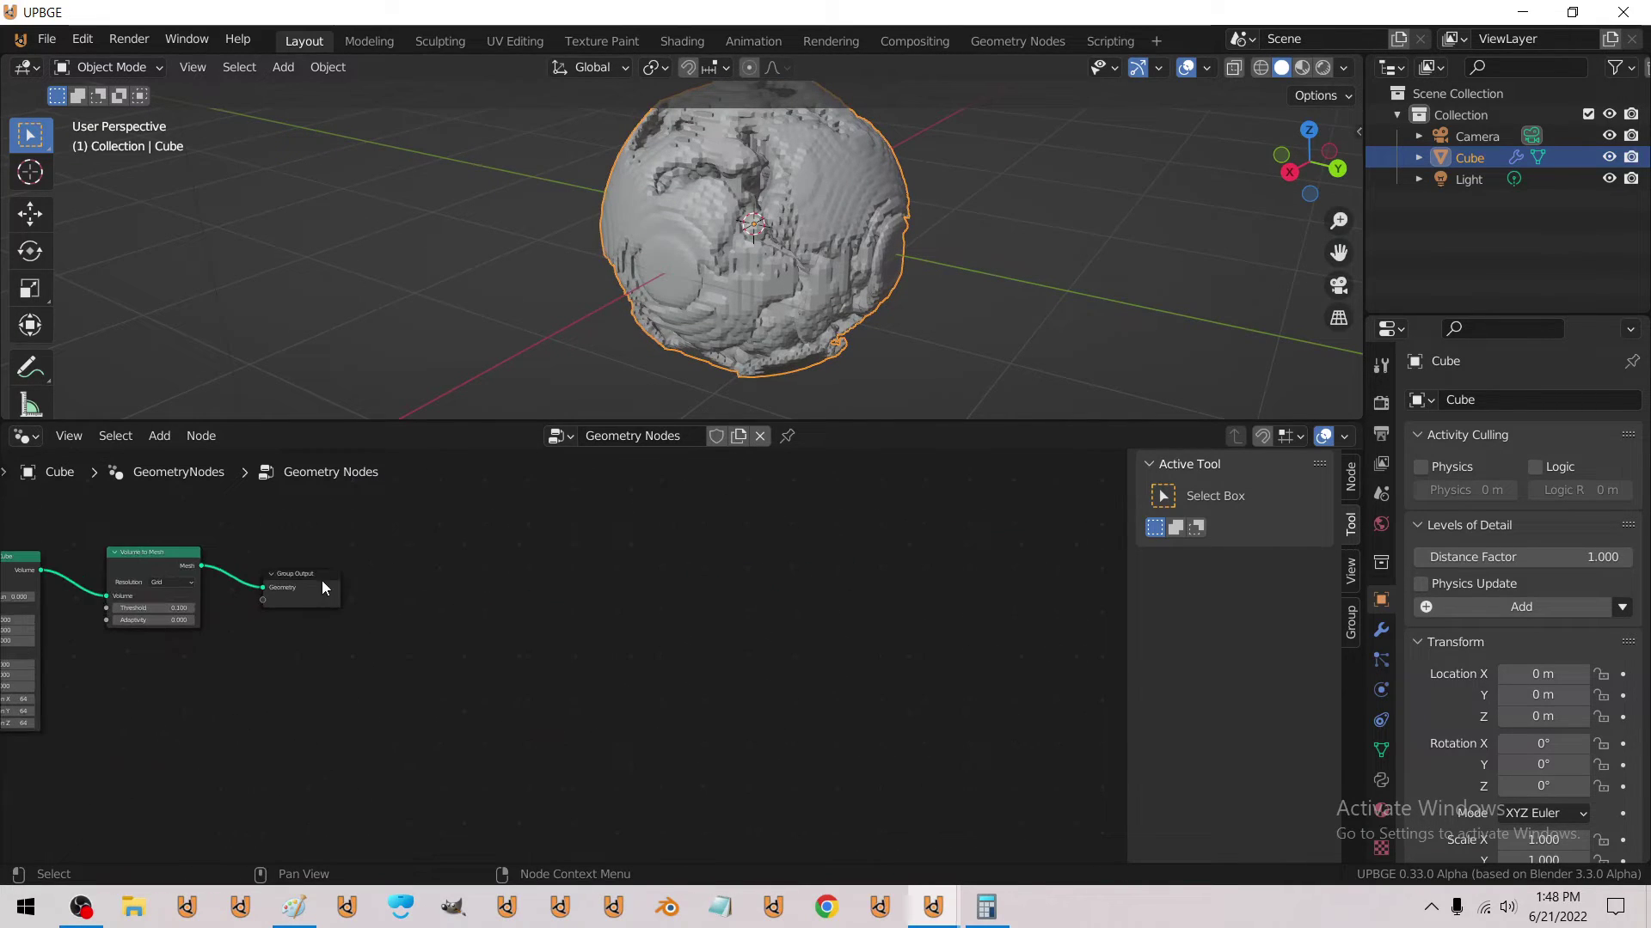
drag(321, 582, 522, 582)
scroll(306, 609, up, 8)
middle_drag(306, 609, 654, 678)
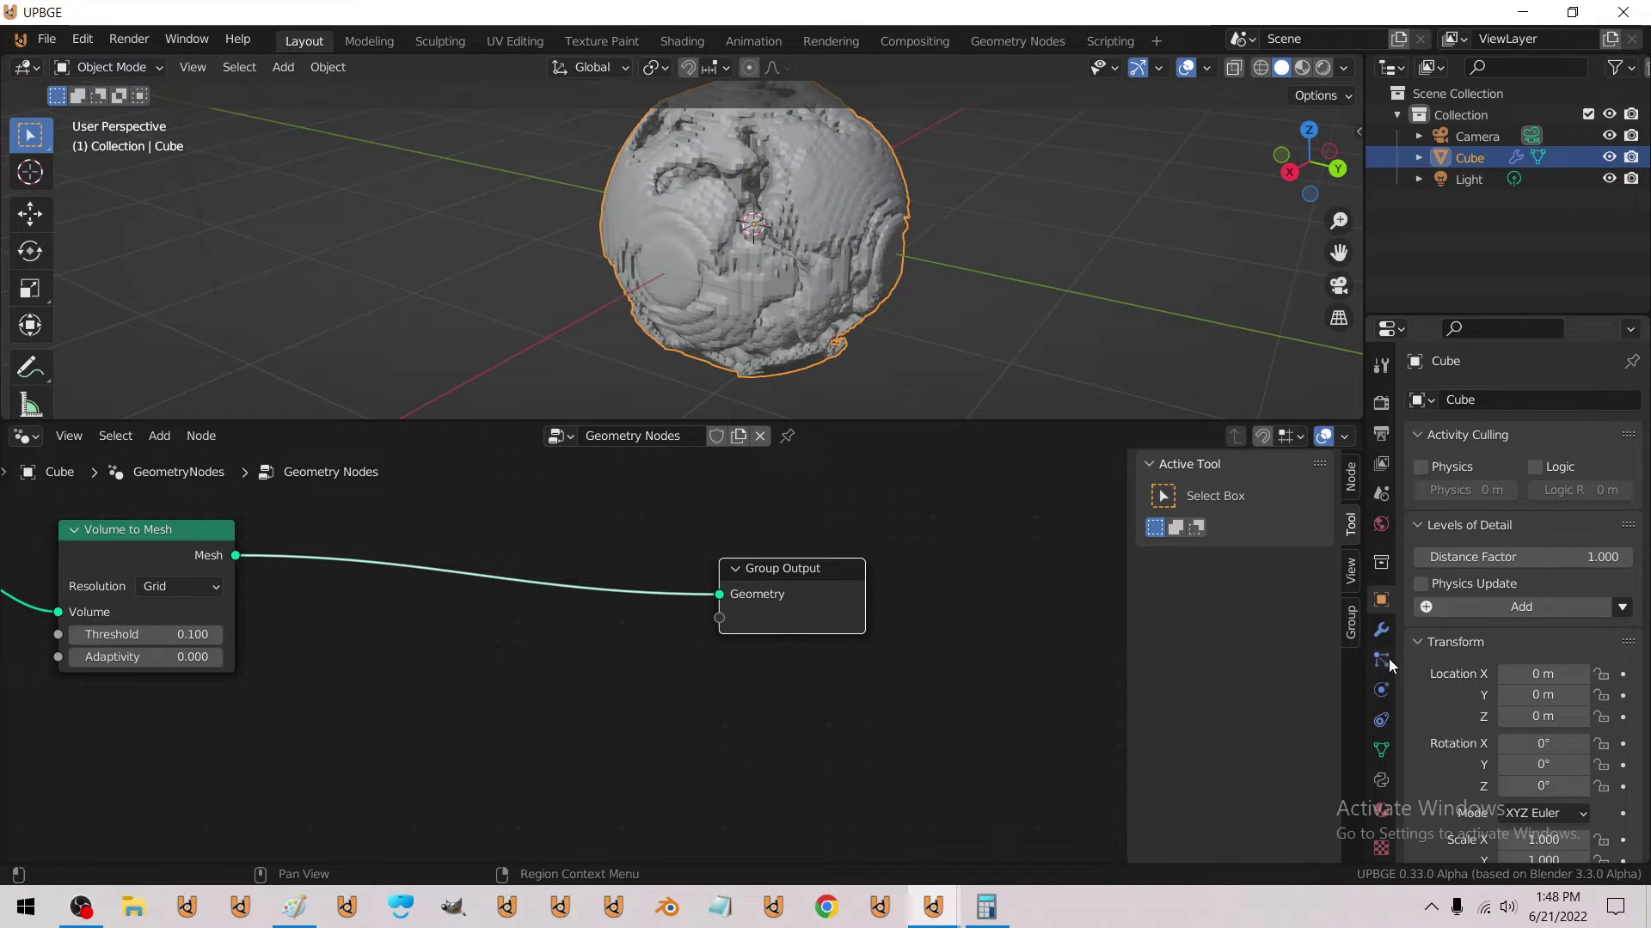
Add a Subdivision Surface modifier after the geometry nodes on the cube and hide the viewport overlays.
click(1382, 629)
click(1453, 401)
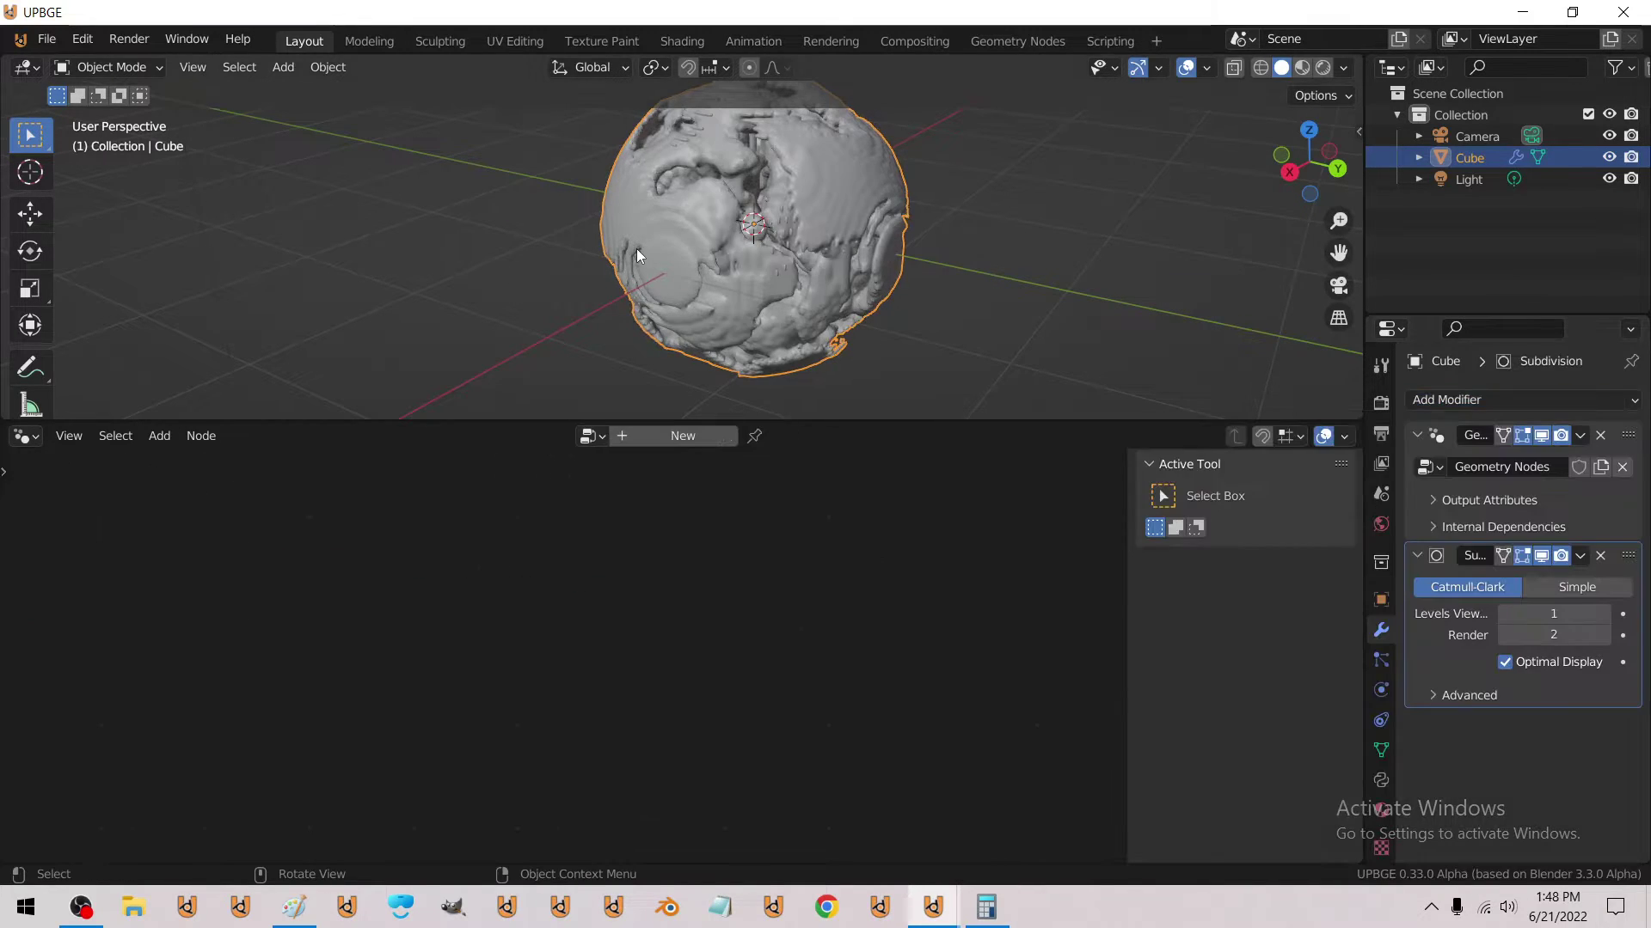
middle_drag(637, 251, 661, 274)
click(1186, 67)
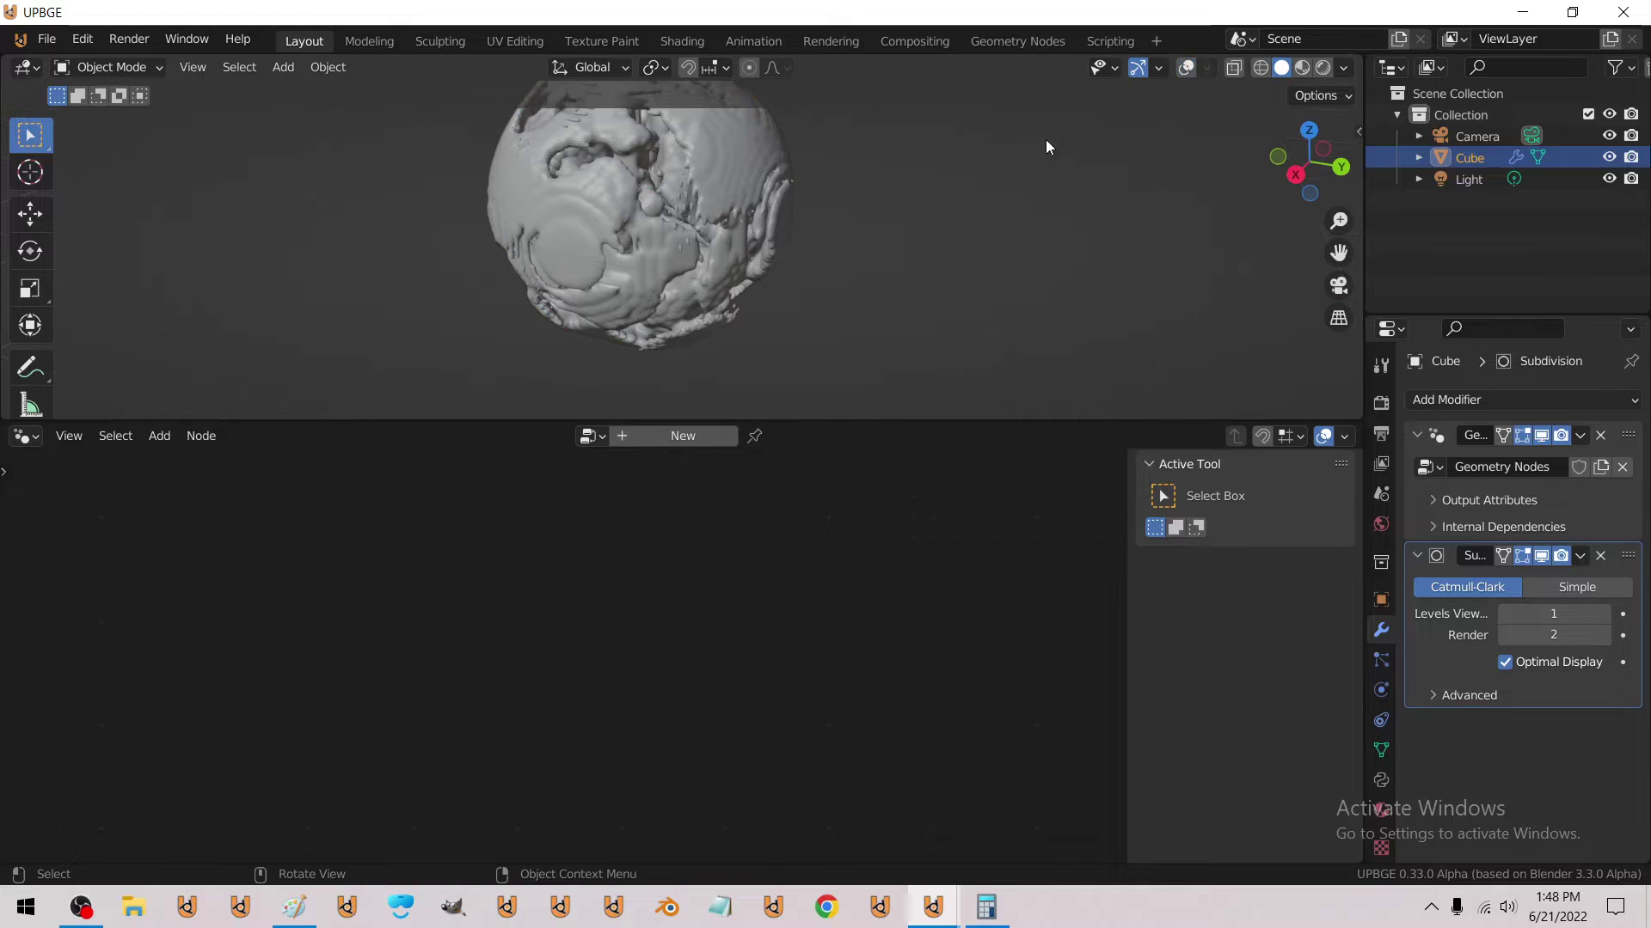
Inspect the smoothed mesh and its small floating fragments up close.
key(shift+grave)
key(w)
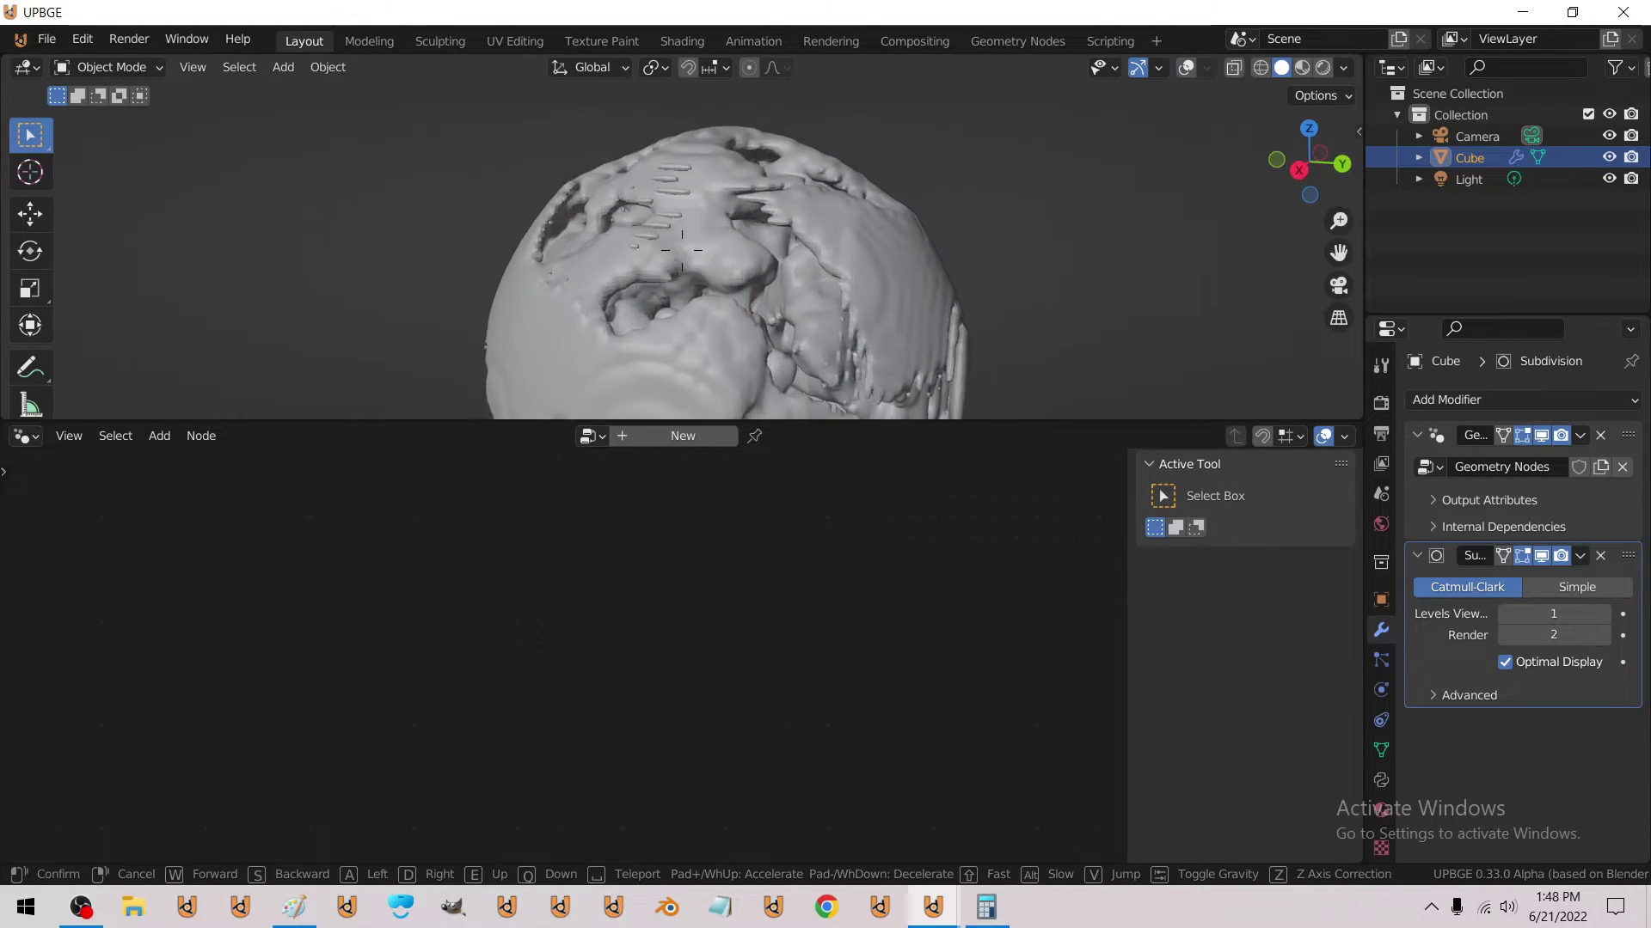
click(718, 275)
key(ctrl+space)
key(ctrl+space)
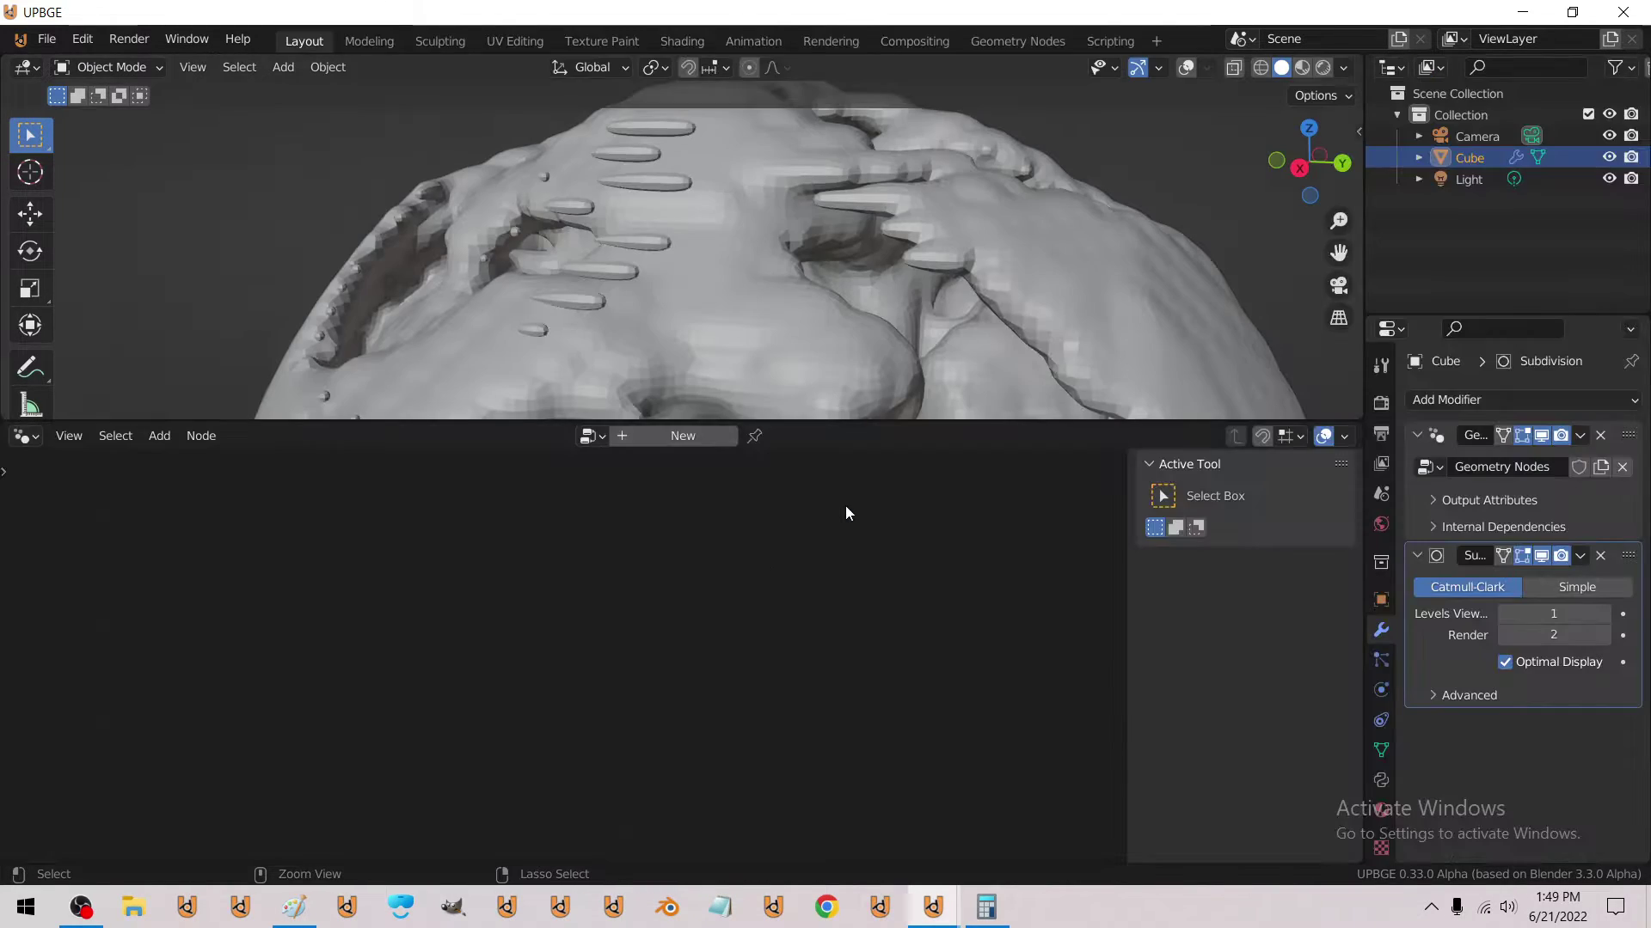
Show the Geometry Nodes modifier's node tree again and place Face Area and Mesh Island nodes below Volume to Mesh.
click(1511, 502)
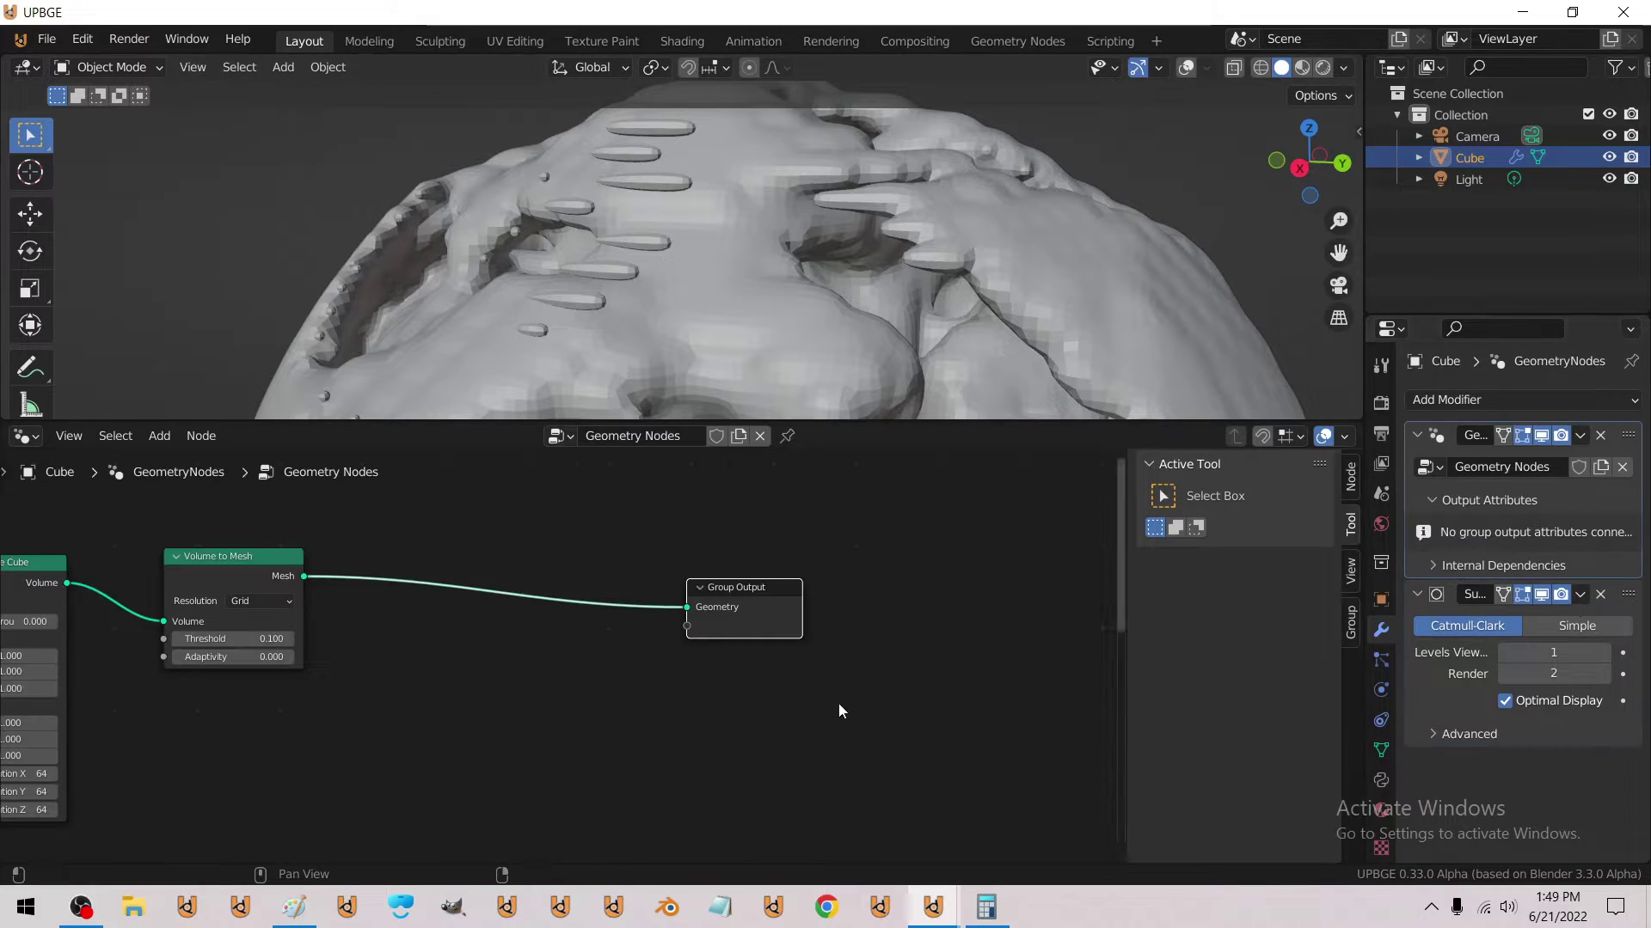
scroll(838, 703, down, 2)
middle_drag(528, 673, 661, 703)
scroll(660, 703, up, 2)
click(161, 438)
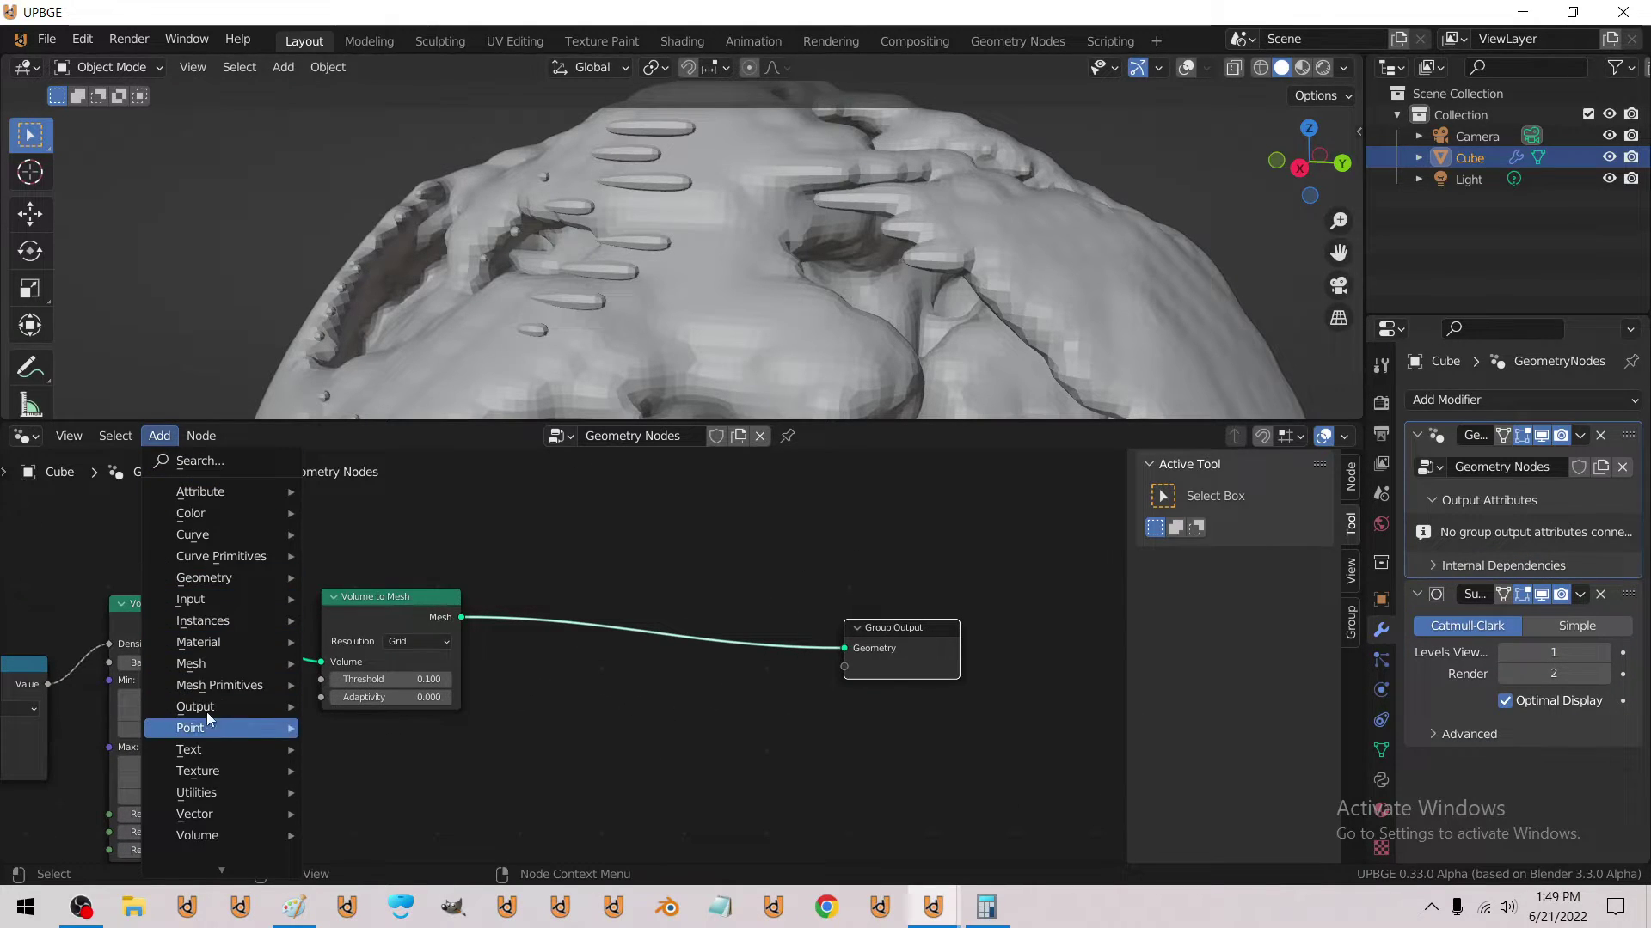
mouse_move(203, 667)
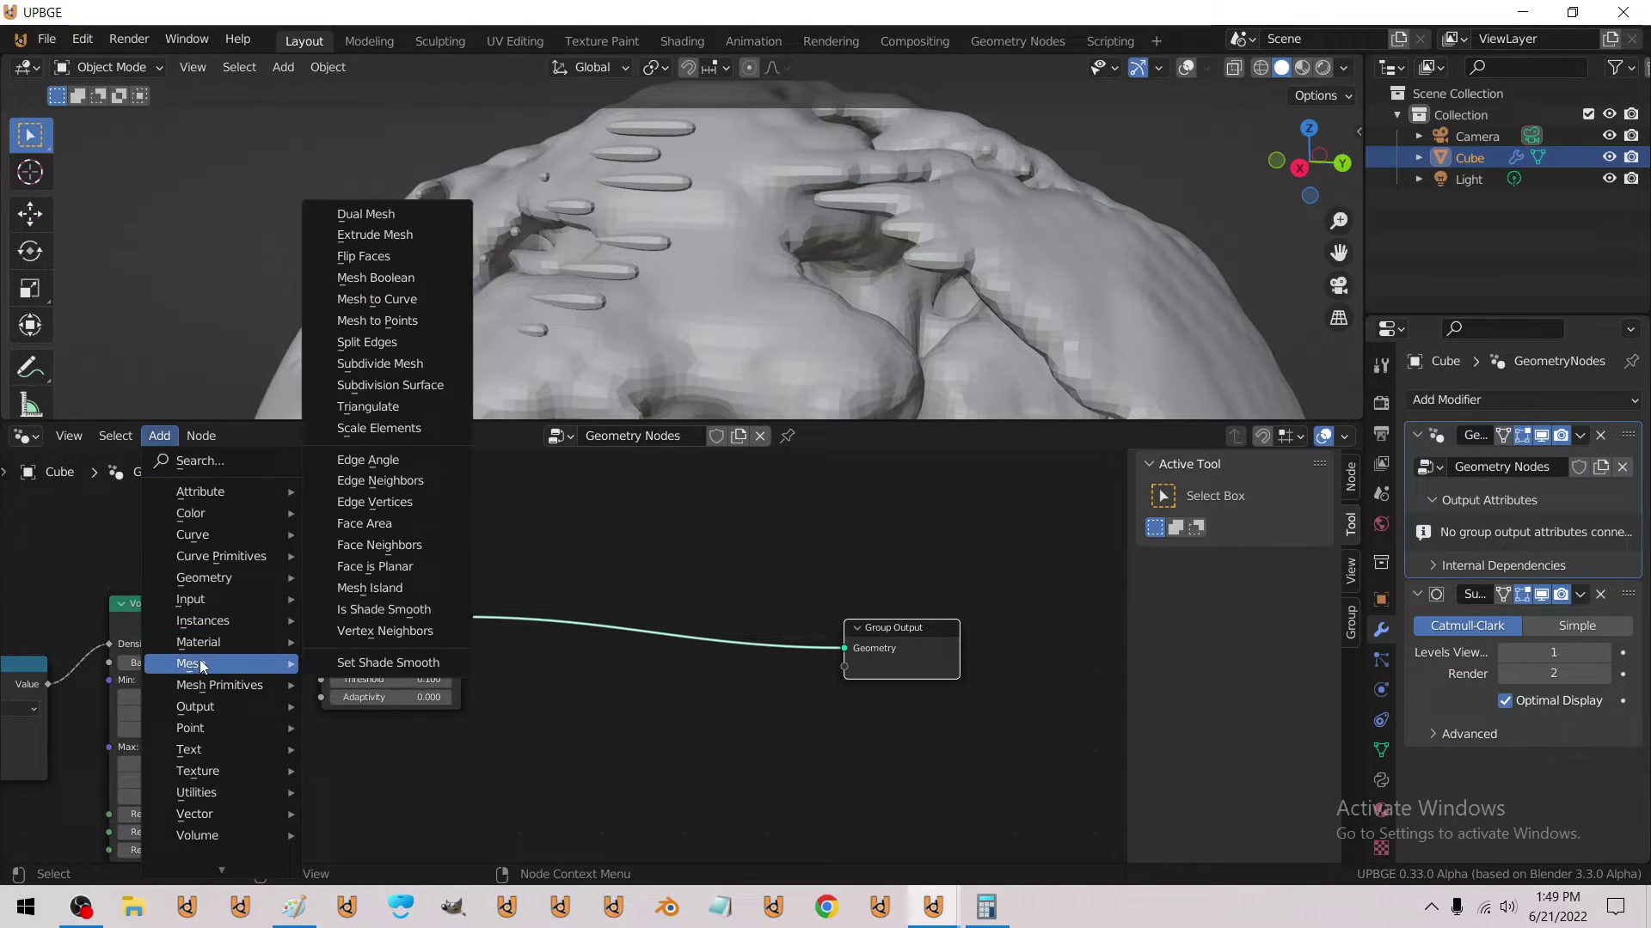
click(388, 526)
click(472, 778)
click(144, 437)
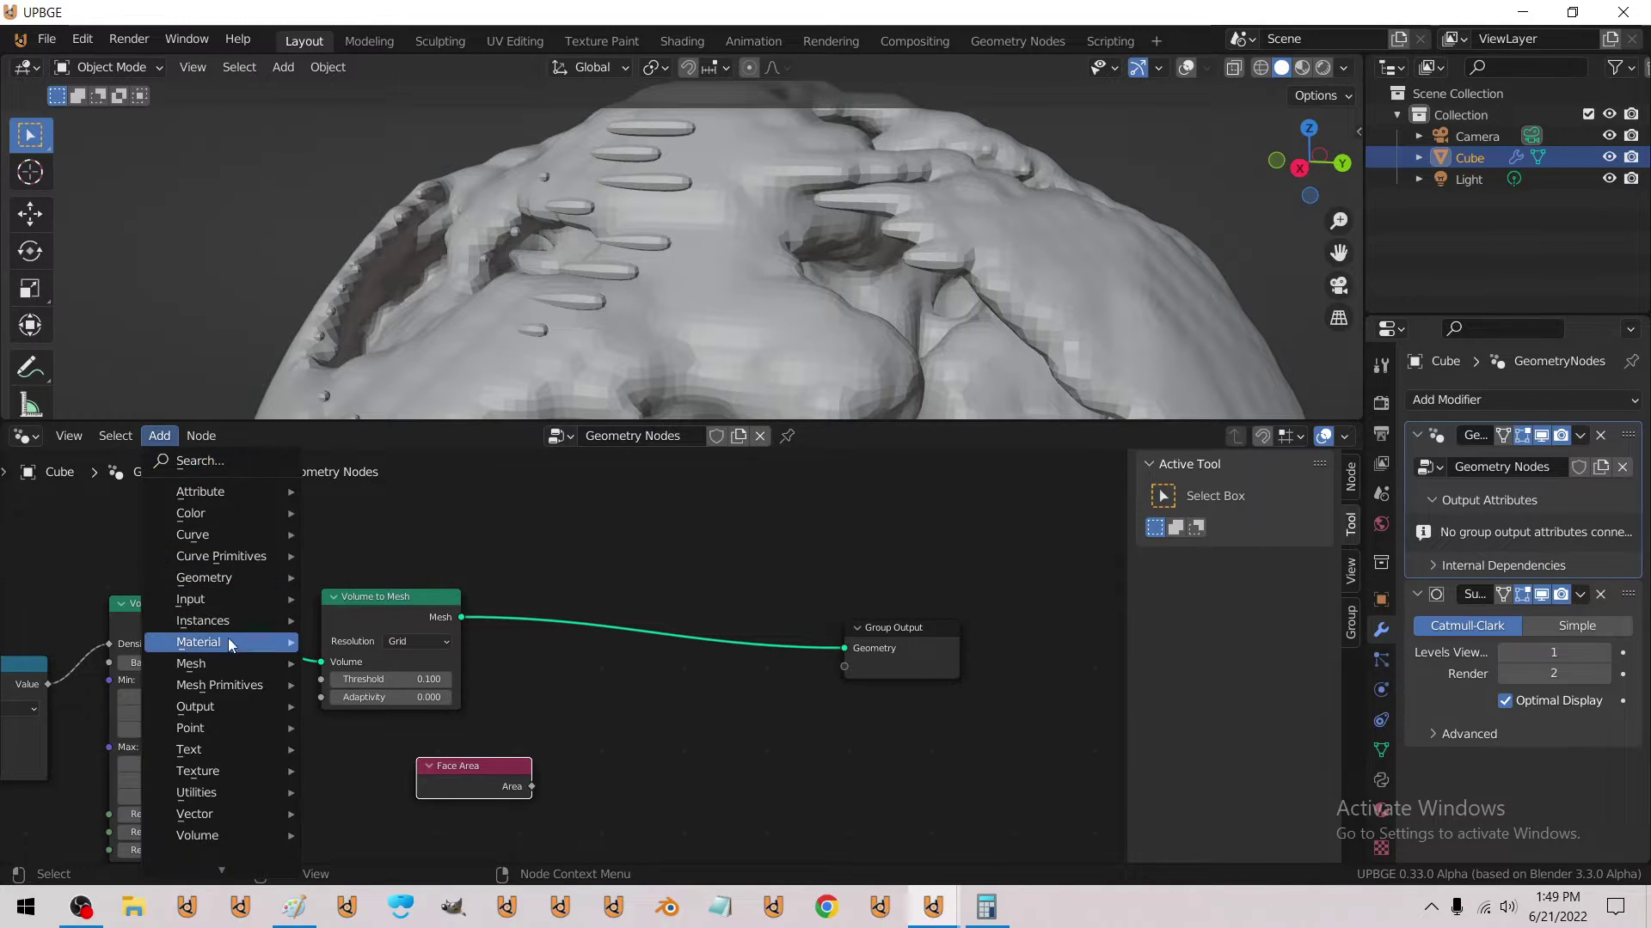
mouse_move(214, 664)
click(356, 595)
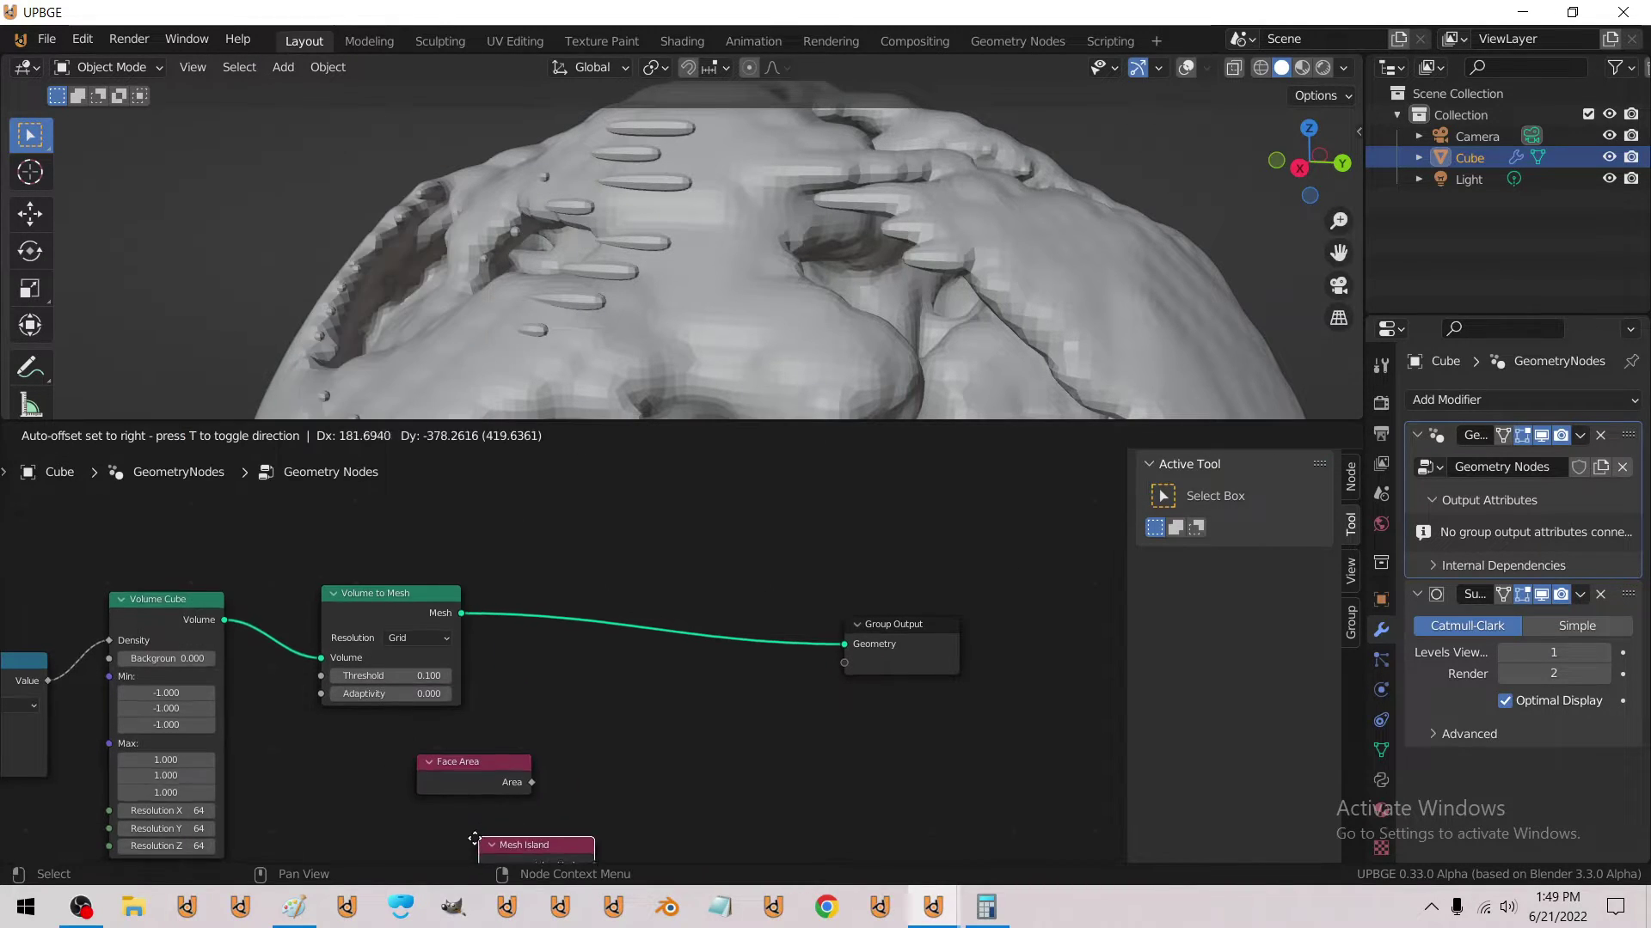
click(469, 815)
Add a Delete Geometry node between Volume to Mesh and Group Output, leaving it unconnected.
click(160, 435)
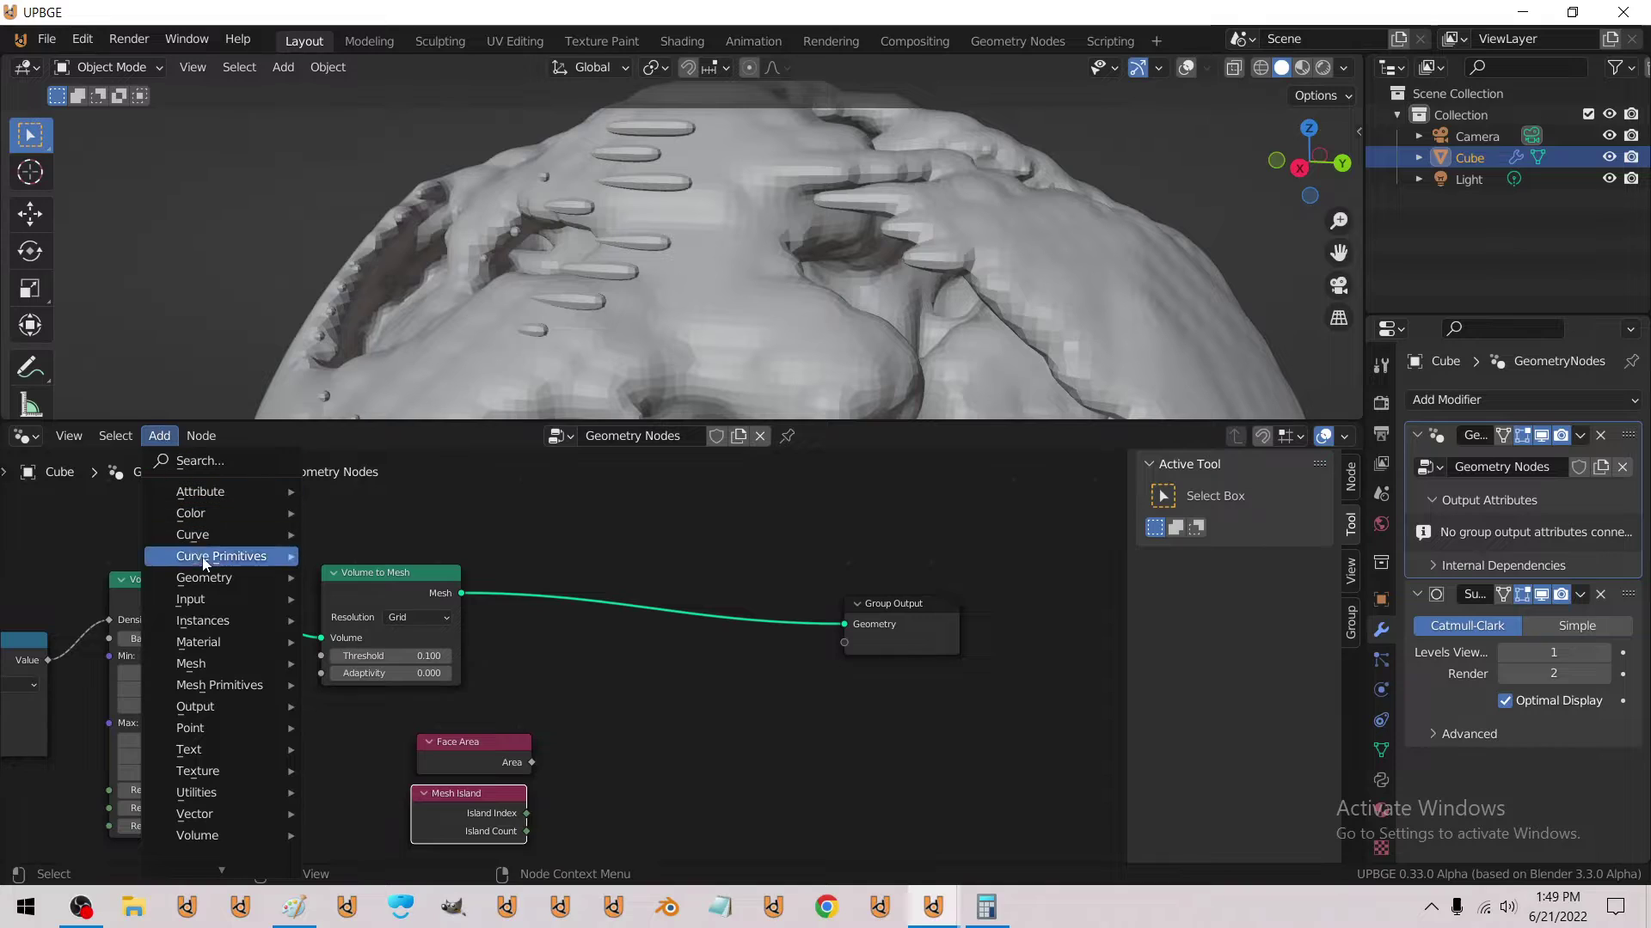
mouse_move(217, 597)
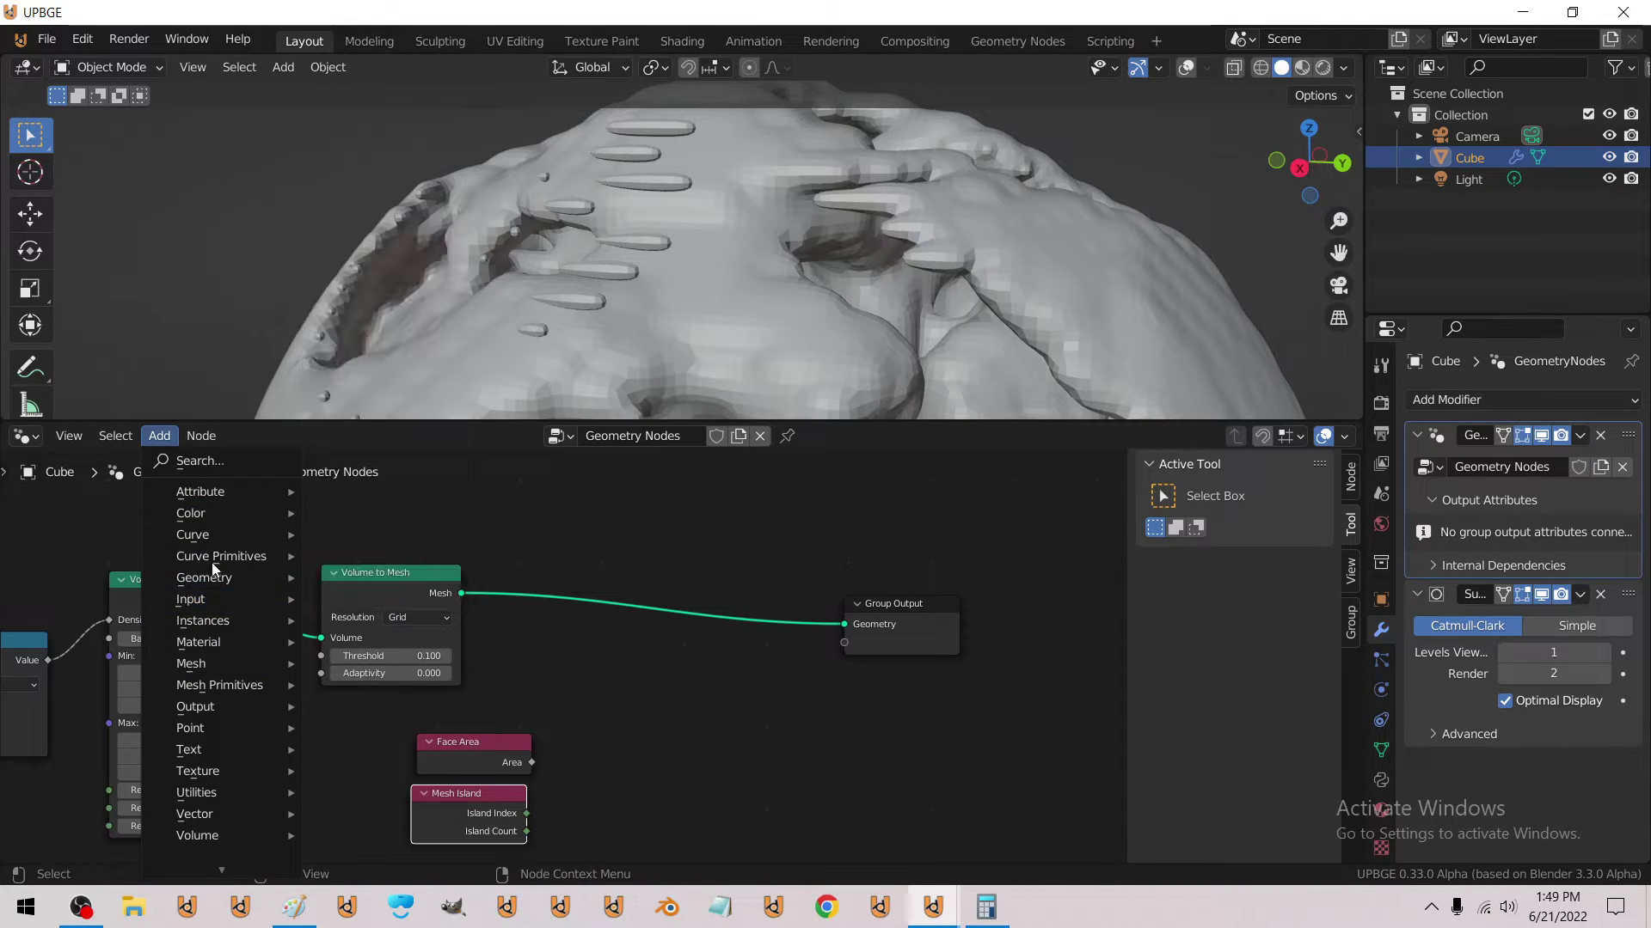
click(403, 333)
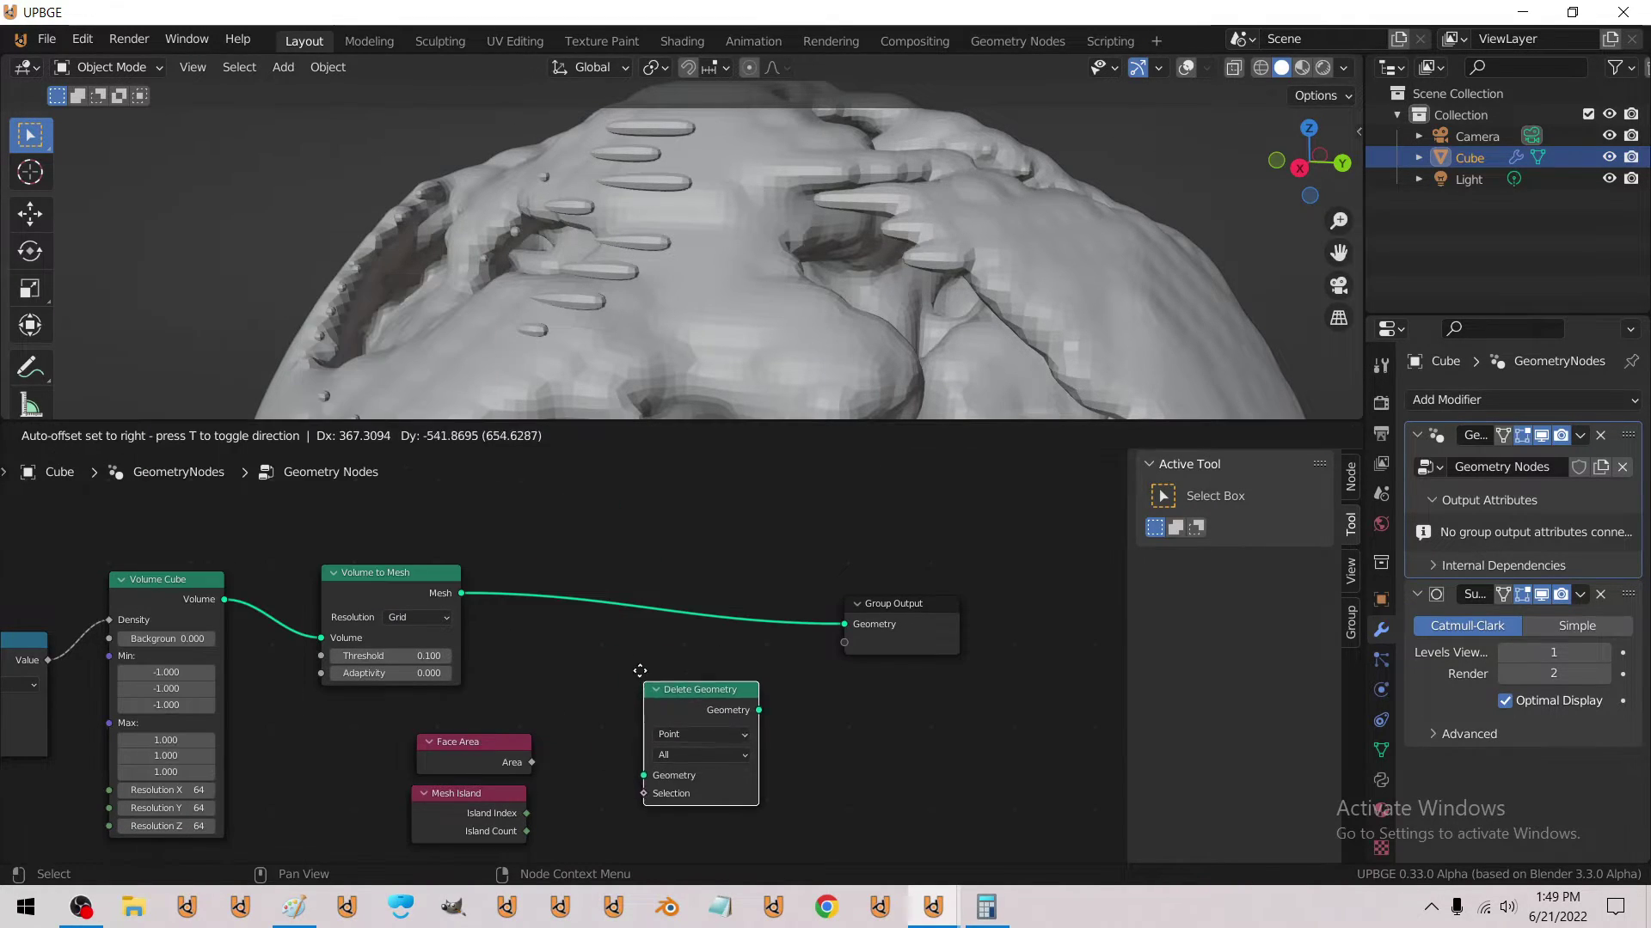
click(637, 672)
Try combining Face Area's Area and Mesh Island's Island Index in an Add math node.
click(159, 437)
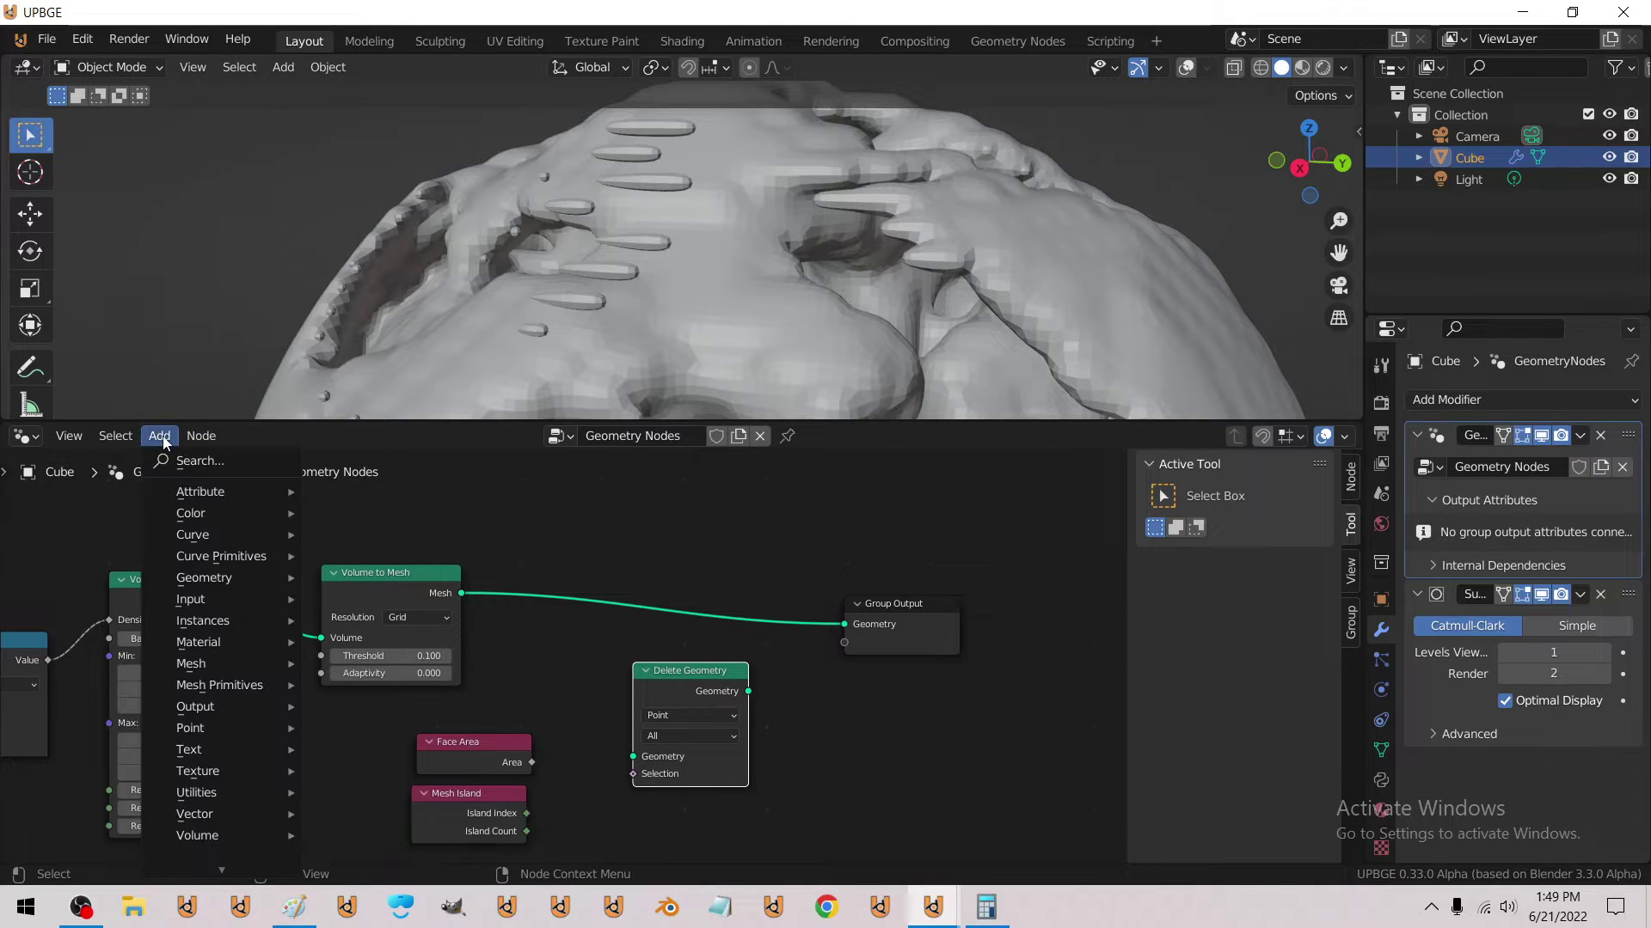
click(159, 438)
click(159, 435)
mouse_move(233, 749)
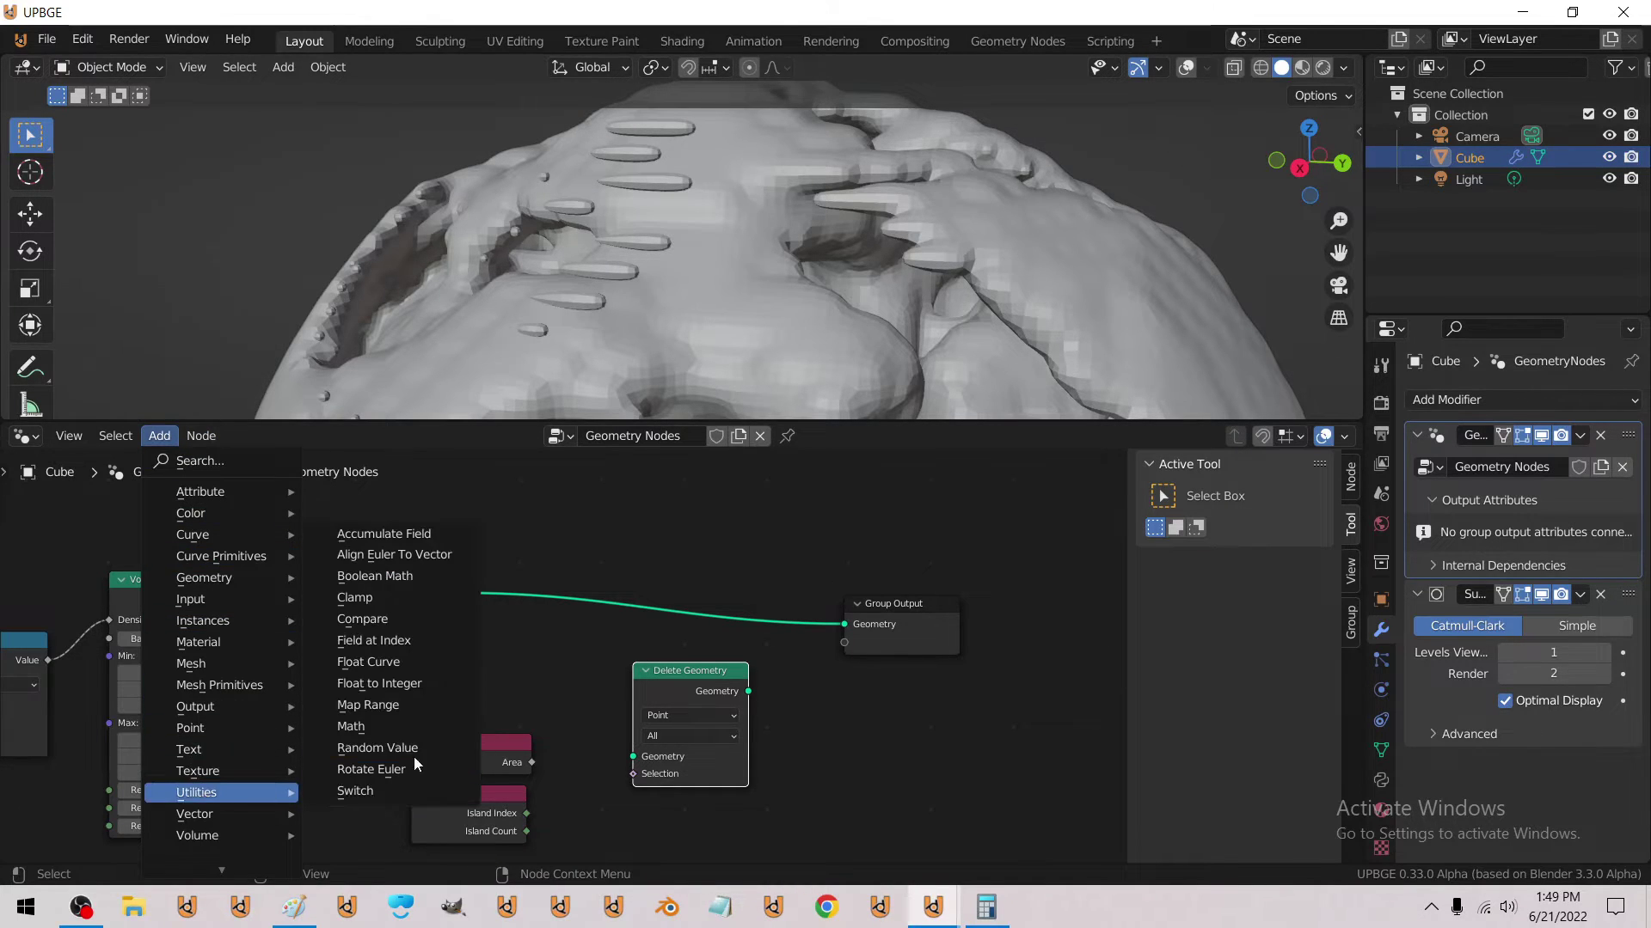
click(414, 757)
middle_drag(557, 640, 550, 569)
drag(502, 671, 520, 694)
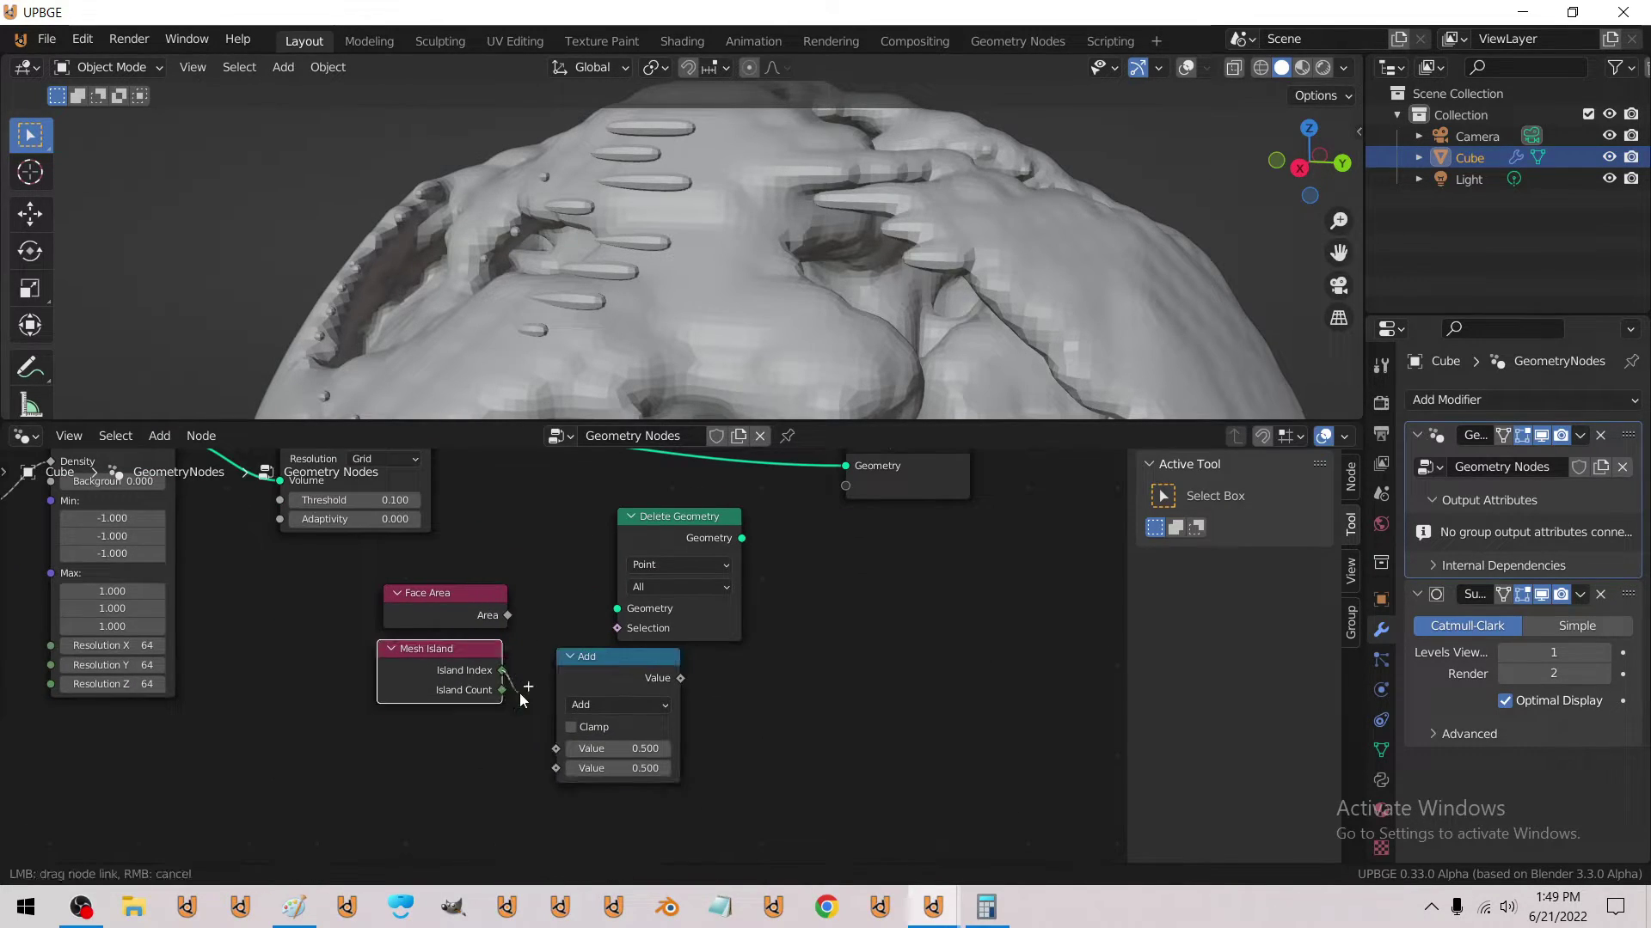
drag(552, 768, 556, 768)
drag(508, 616, 556, 748)
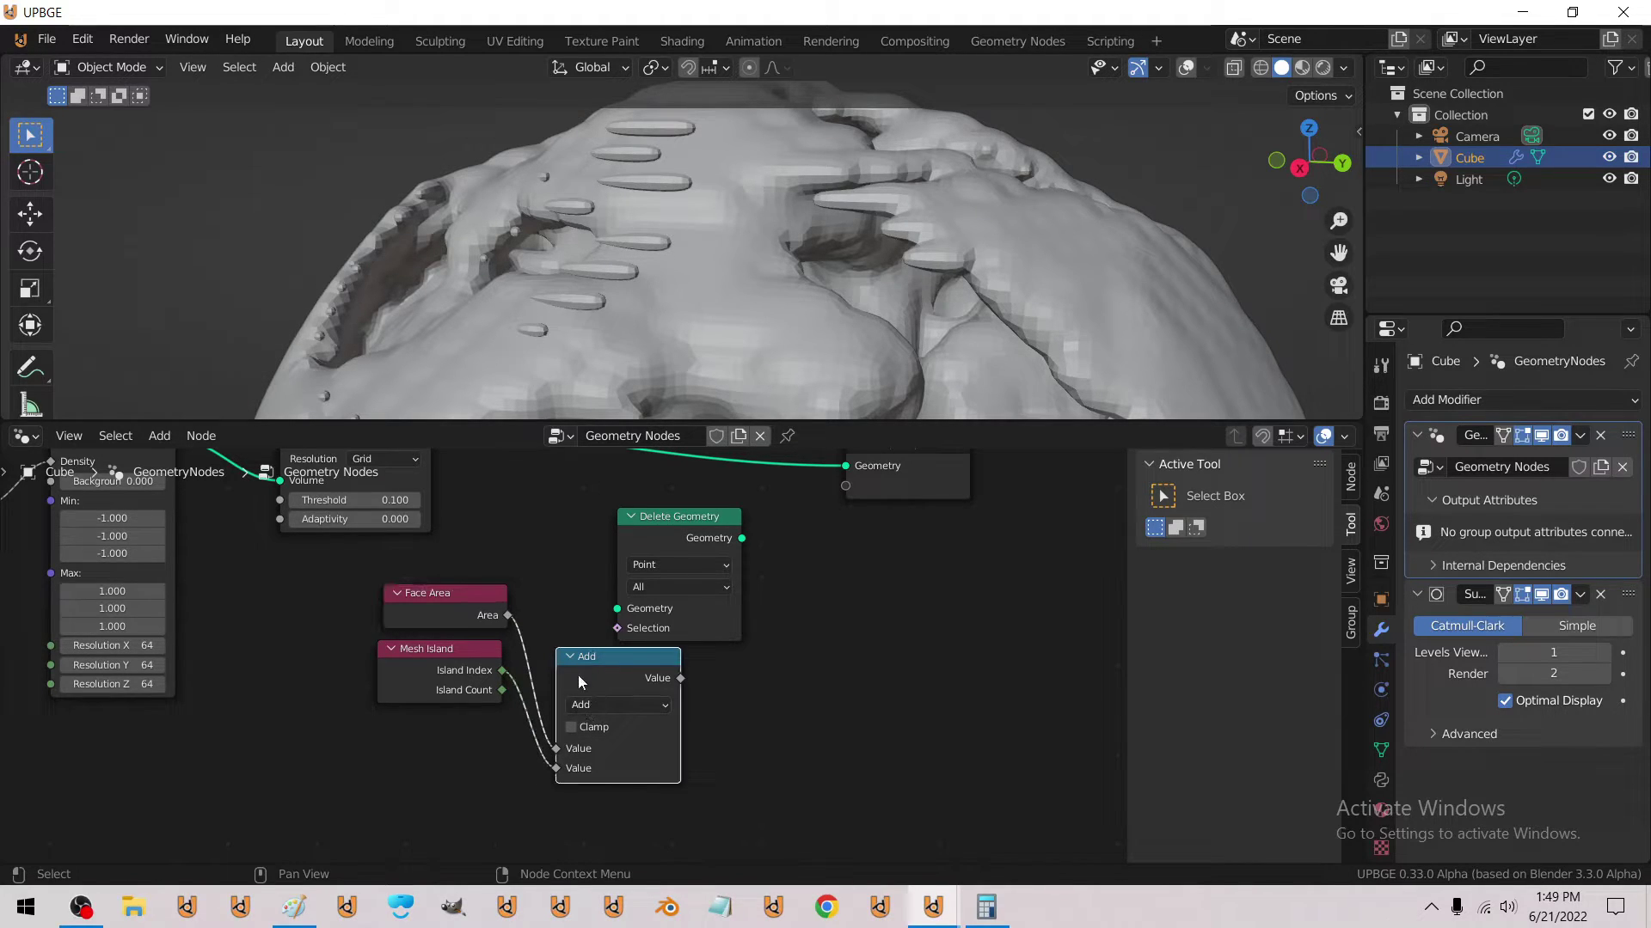
key(x)
Add an Accumulate Field node below Delete Geometry and feed Face Area's Area output into its Value input.
click(160, 436)
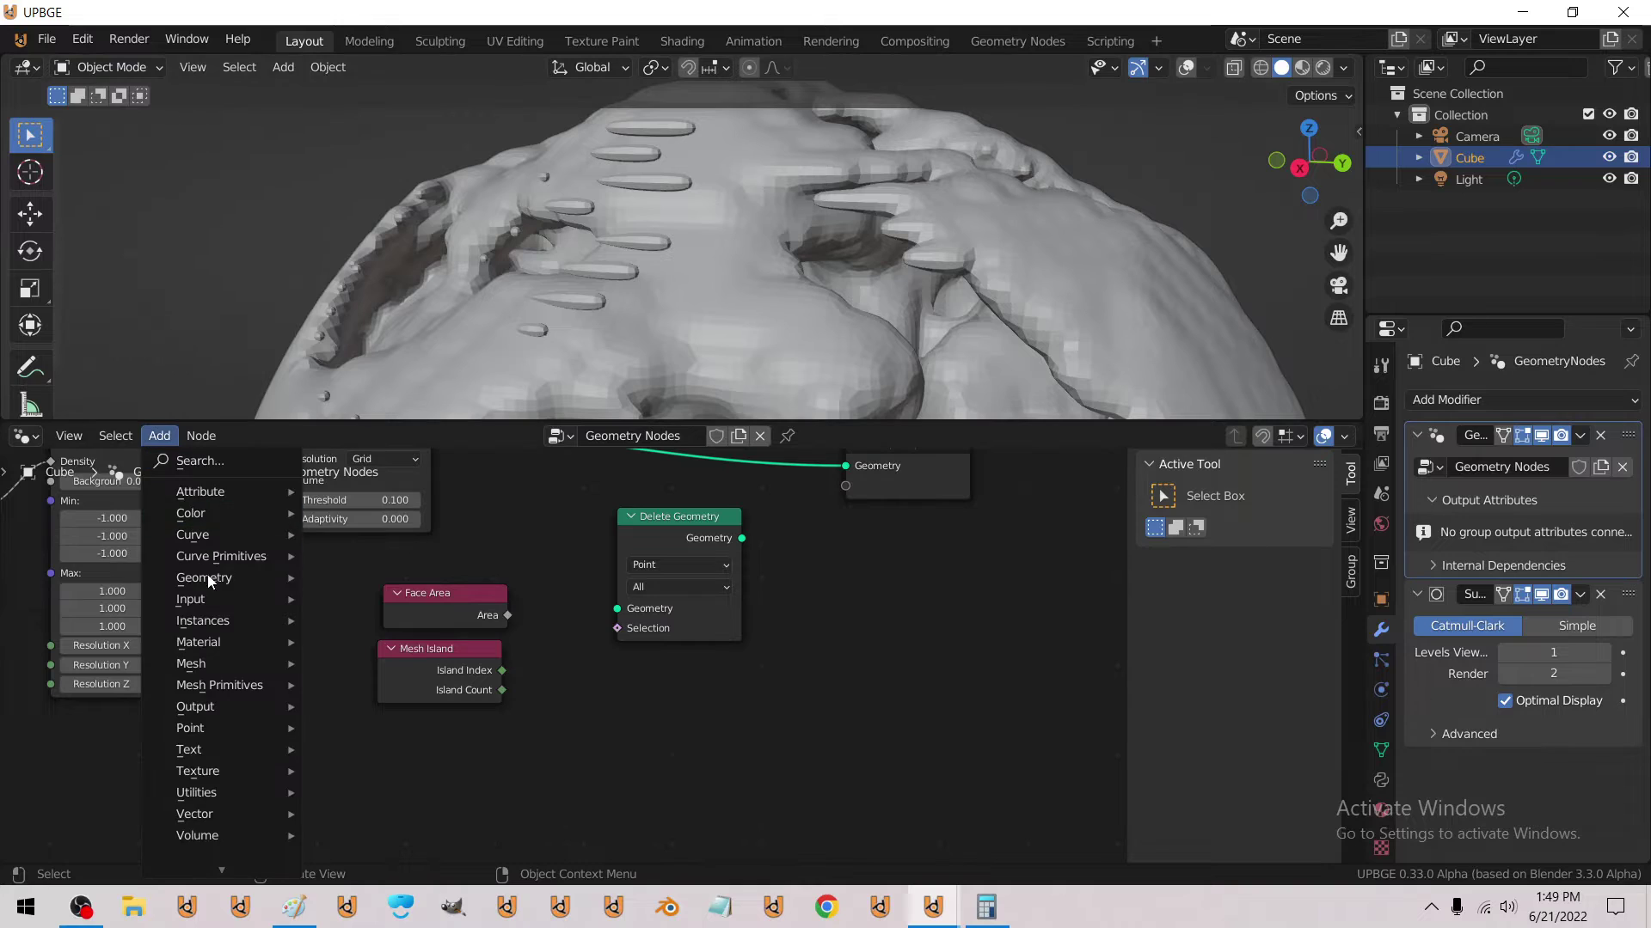
mouse_move(225, 793)
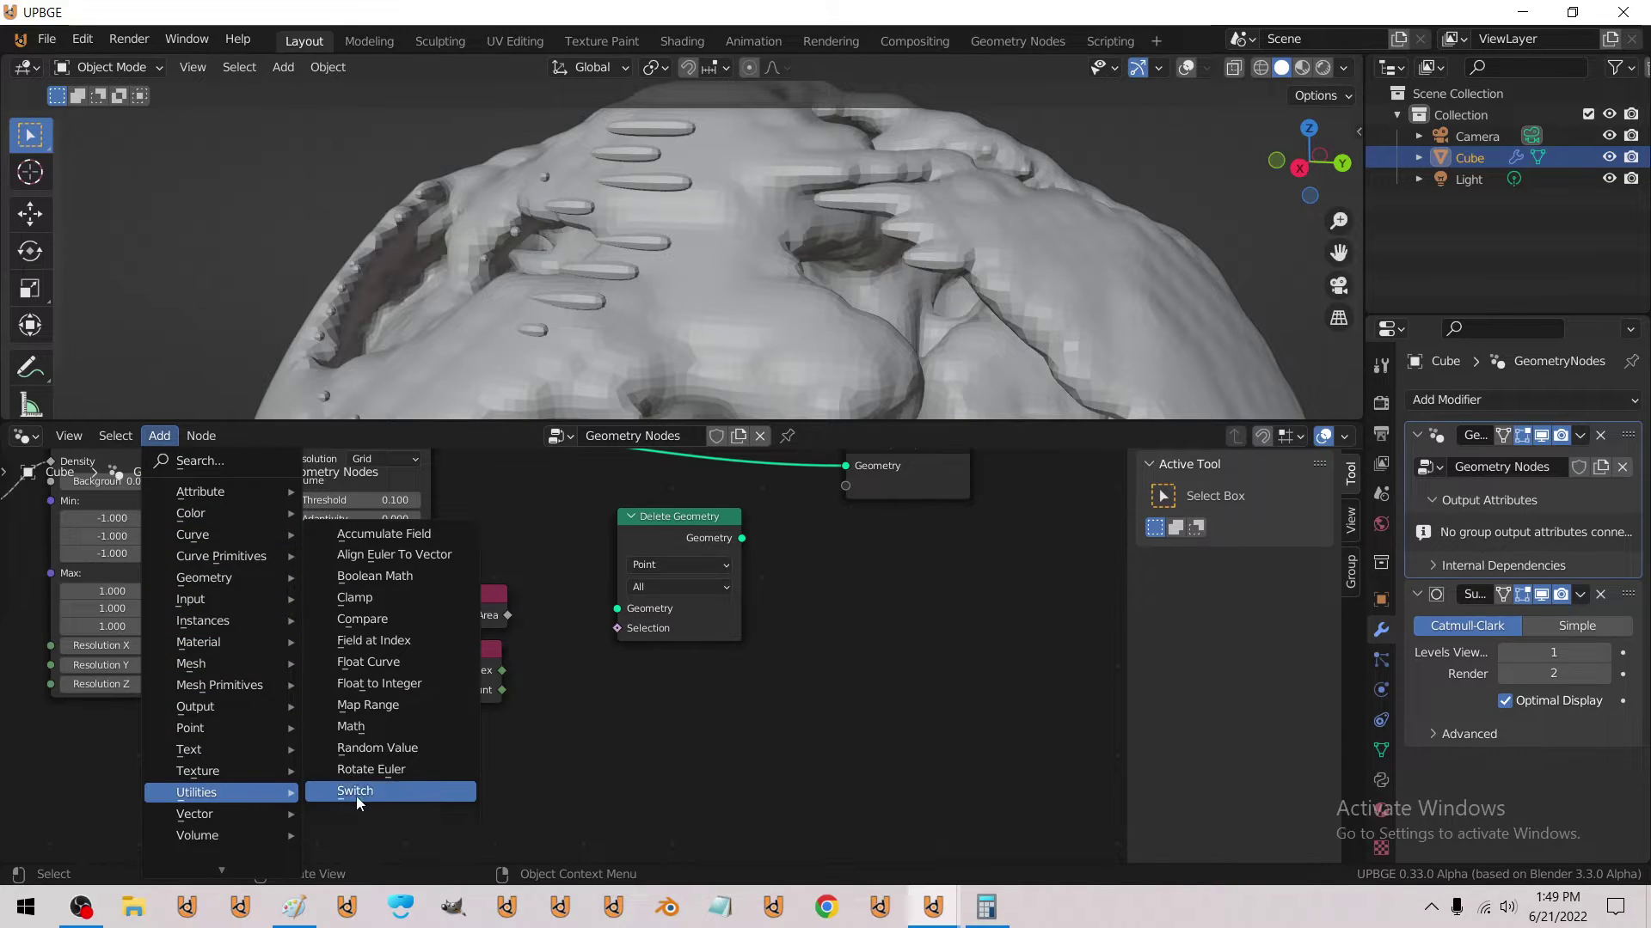
click(378, 534)
click(594, 683)
drag(507, 615, 537, 810)
Move the Mesh Island node away from Face Area and attach a Float Curve node to its output.
drag(497, 658, 544, 825)
click(602, 679)
click(452, 686)
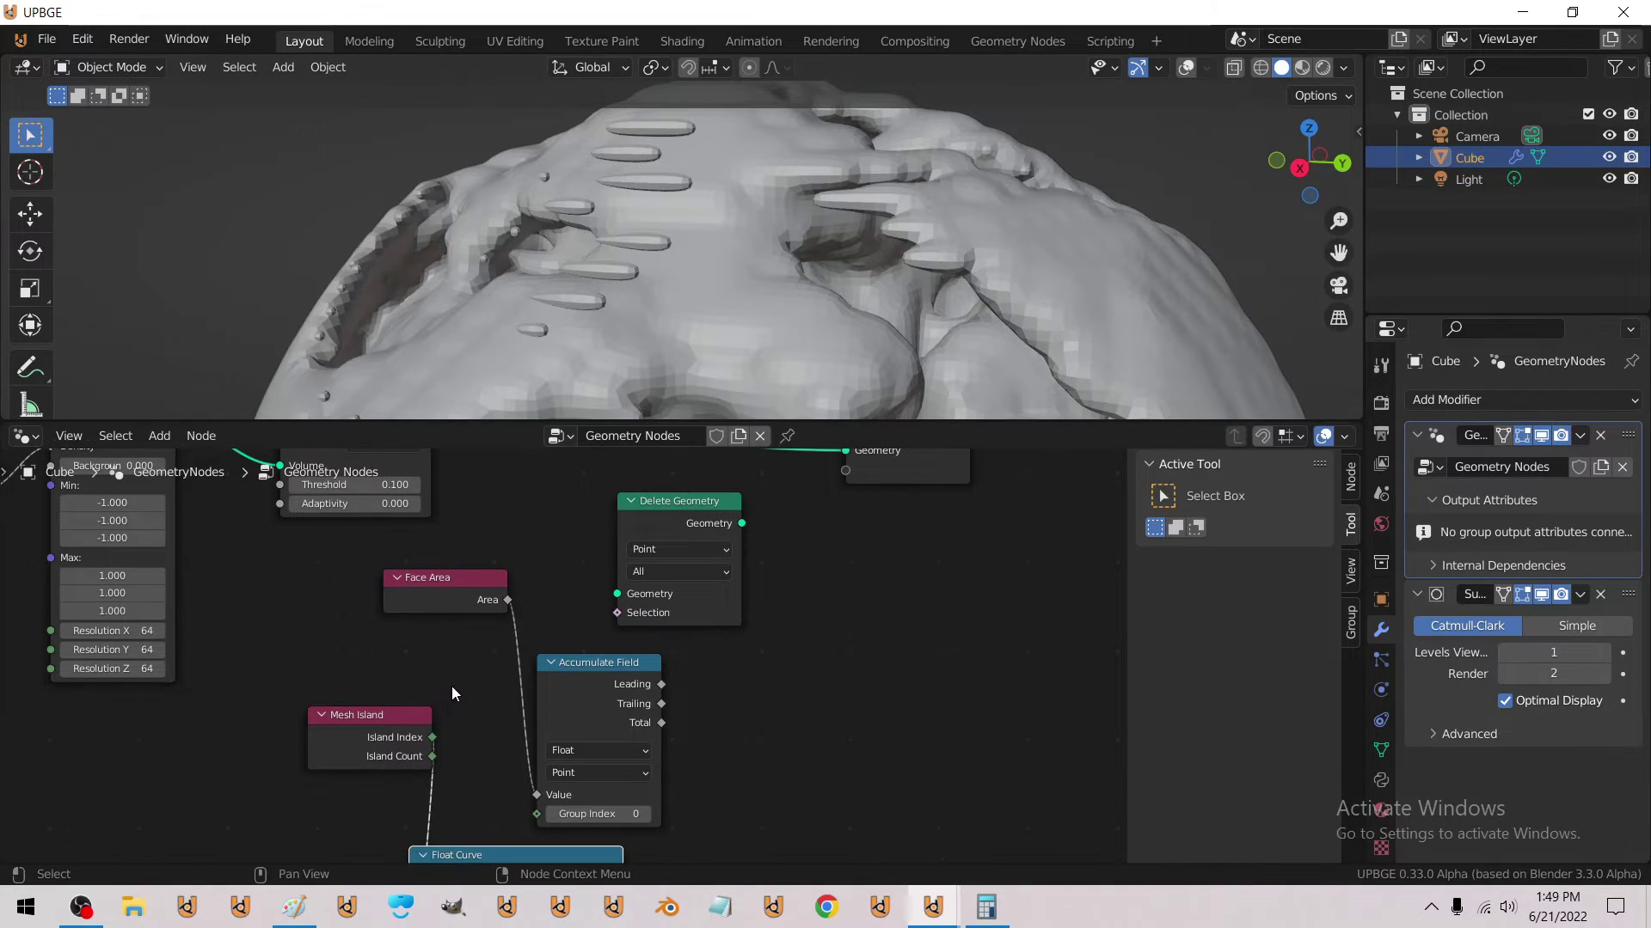
Delete the Float Curve node and feed Mesh Island's Island Index into Accumulate Field's Group Index.
key(x)
drag(433, 739, 537, 817)
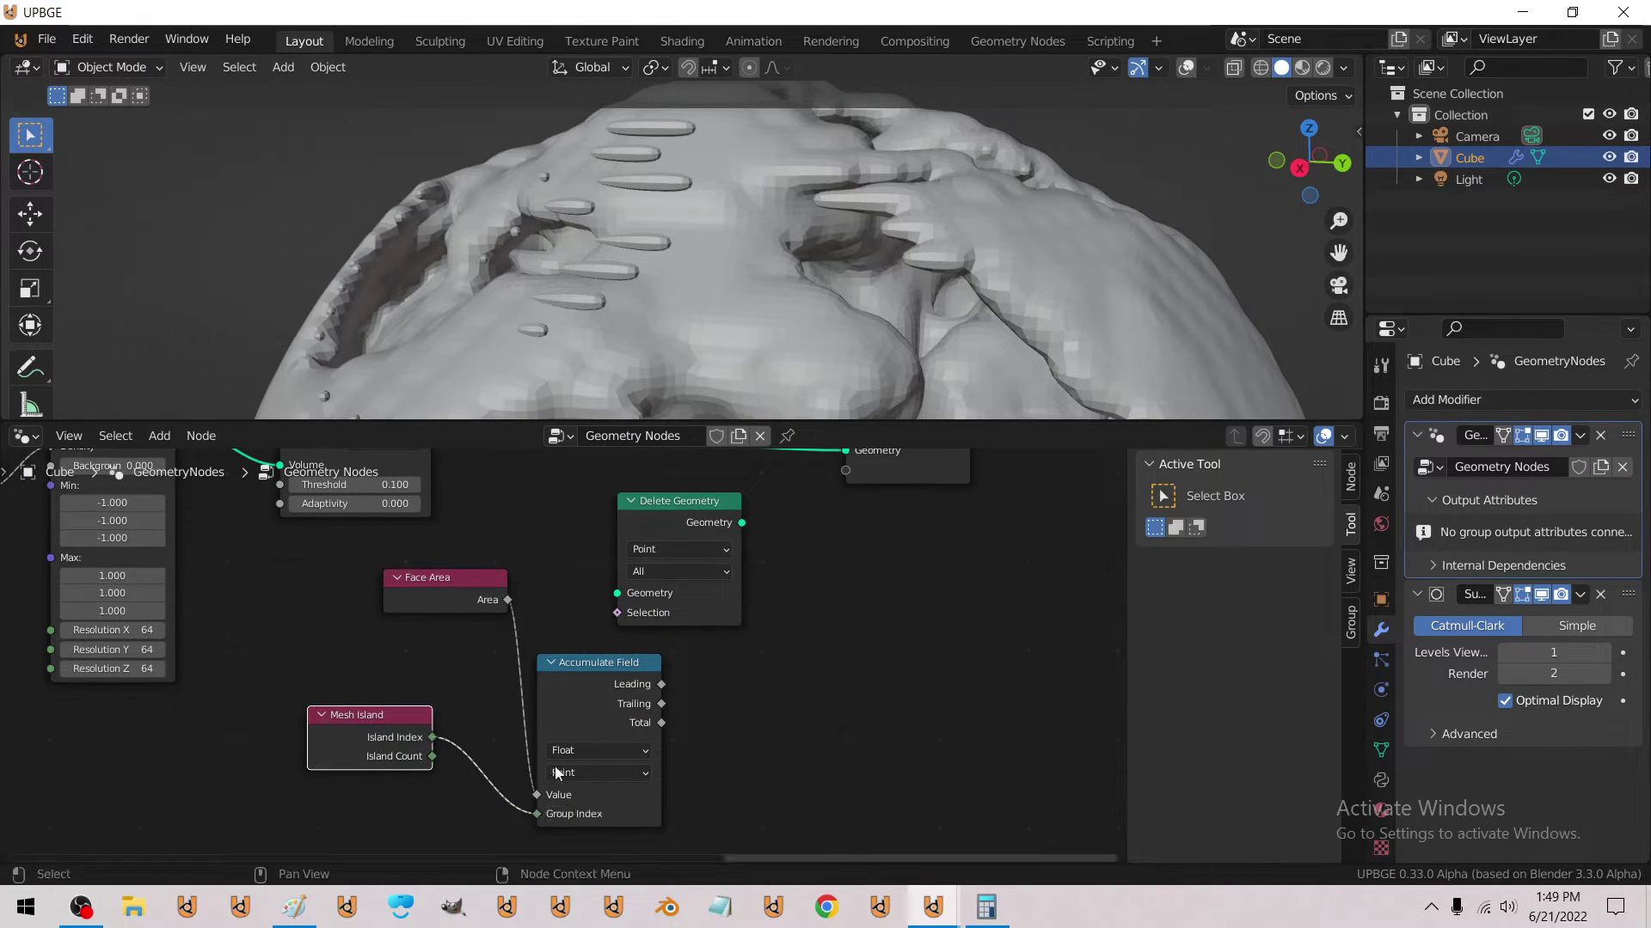
drag(590, 669, 557, 688)
Place a Less Than math node beside Accumulate Field, feed the Total output into its Value, and set Threshold to 5.
scroll(446, 667, down, 3)
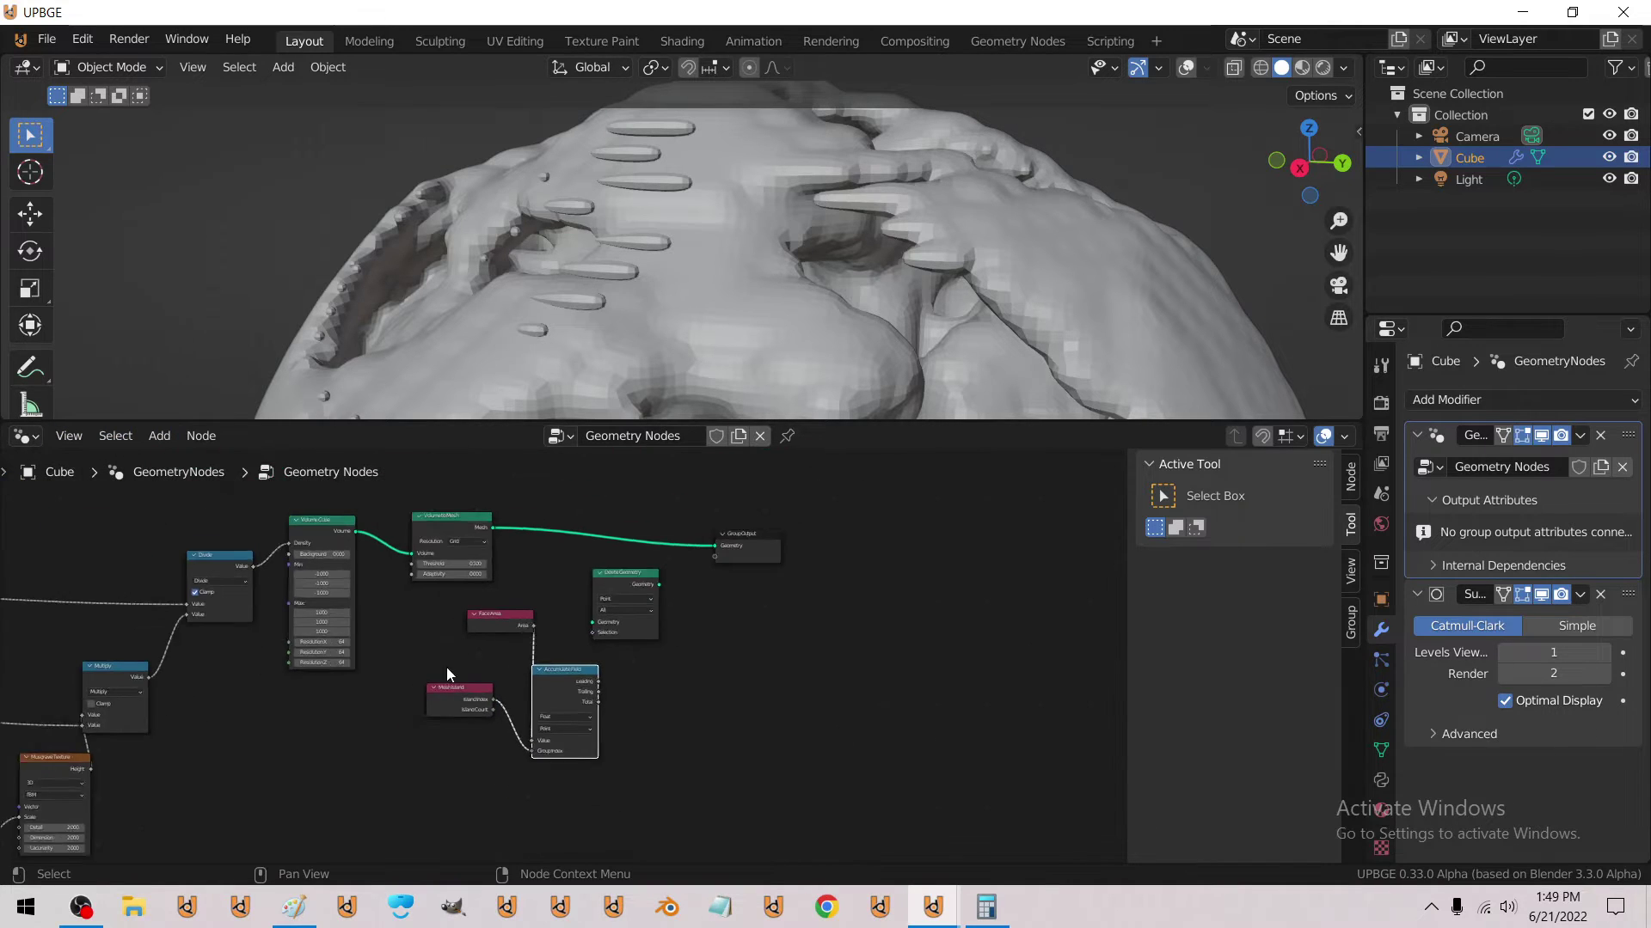
drag(85, 682, 640, 688)
scroll(647, 693, up, 2)
click(661, 710)
click(784, 566)
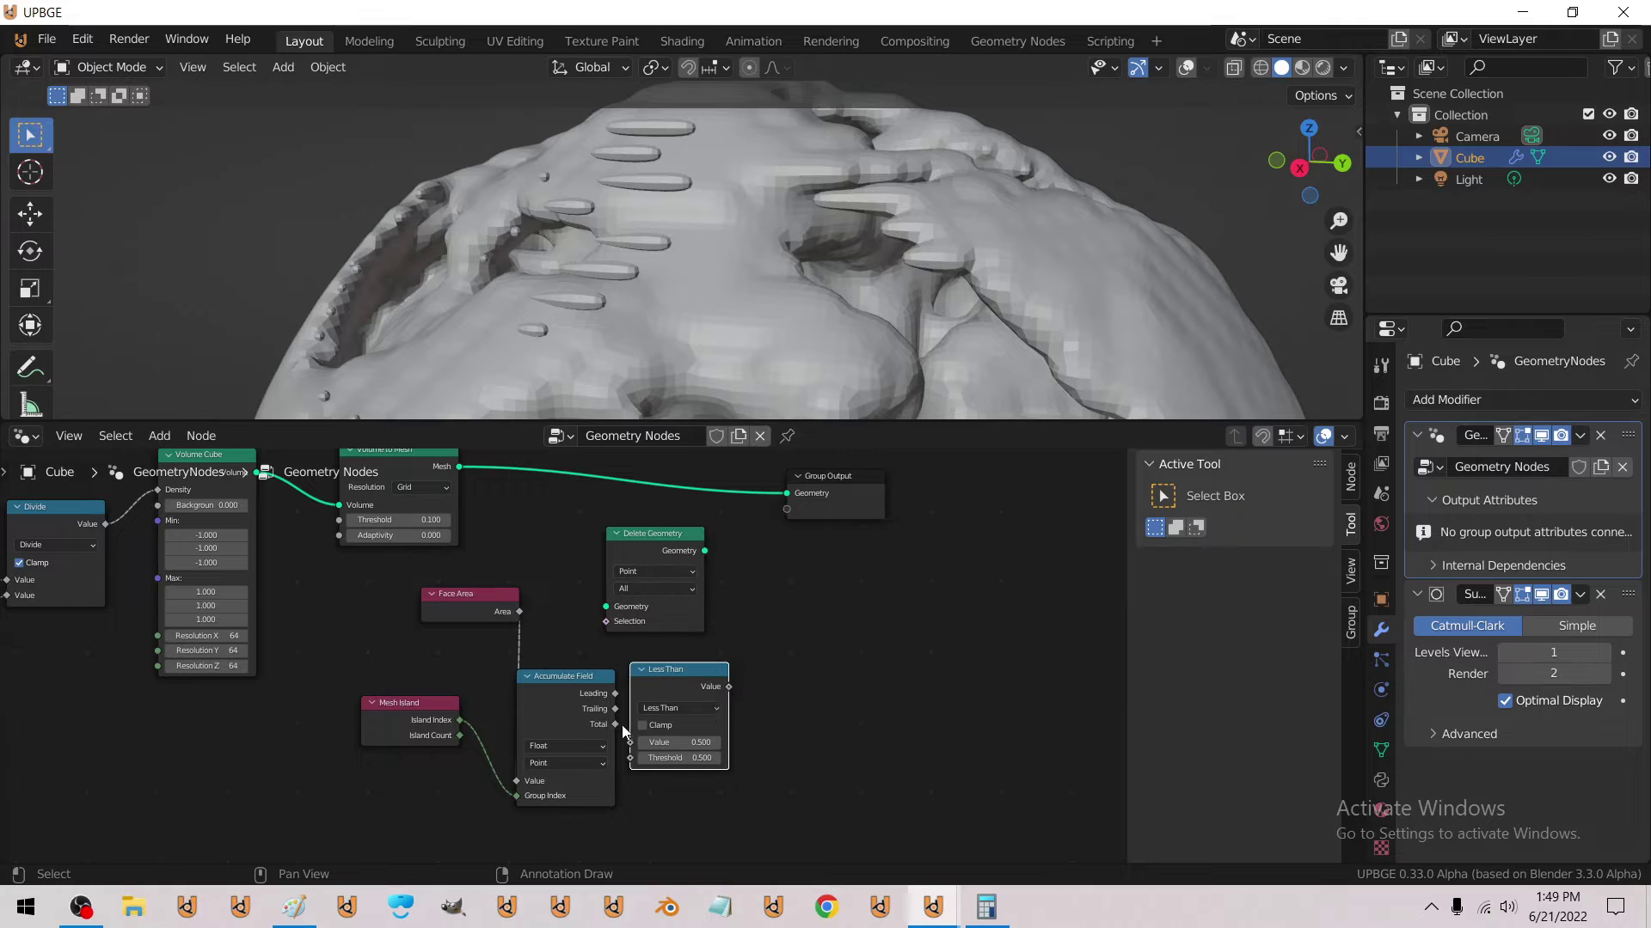
drag(615, 725, 630, 742)
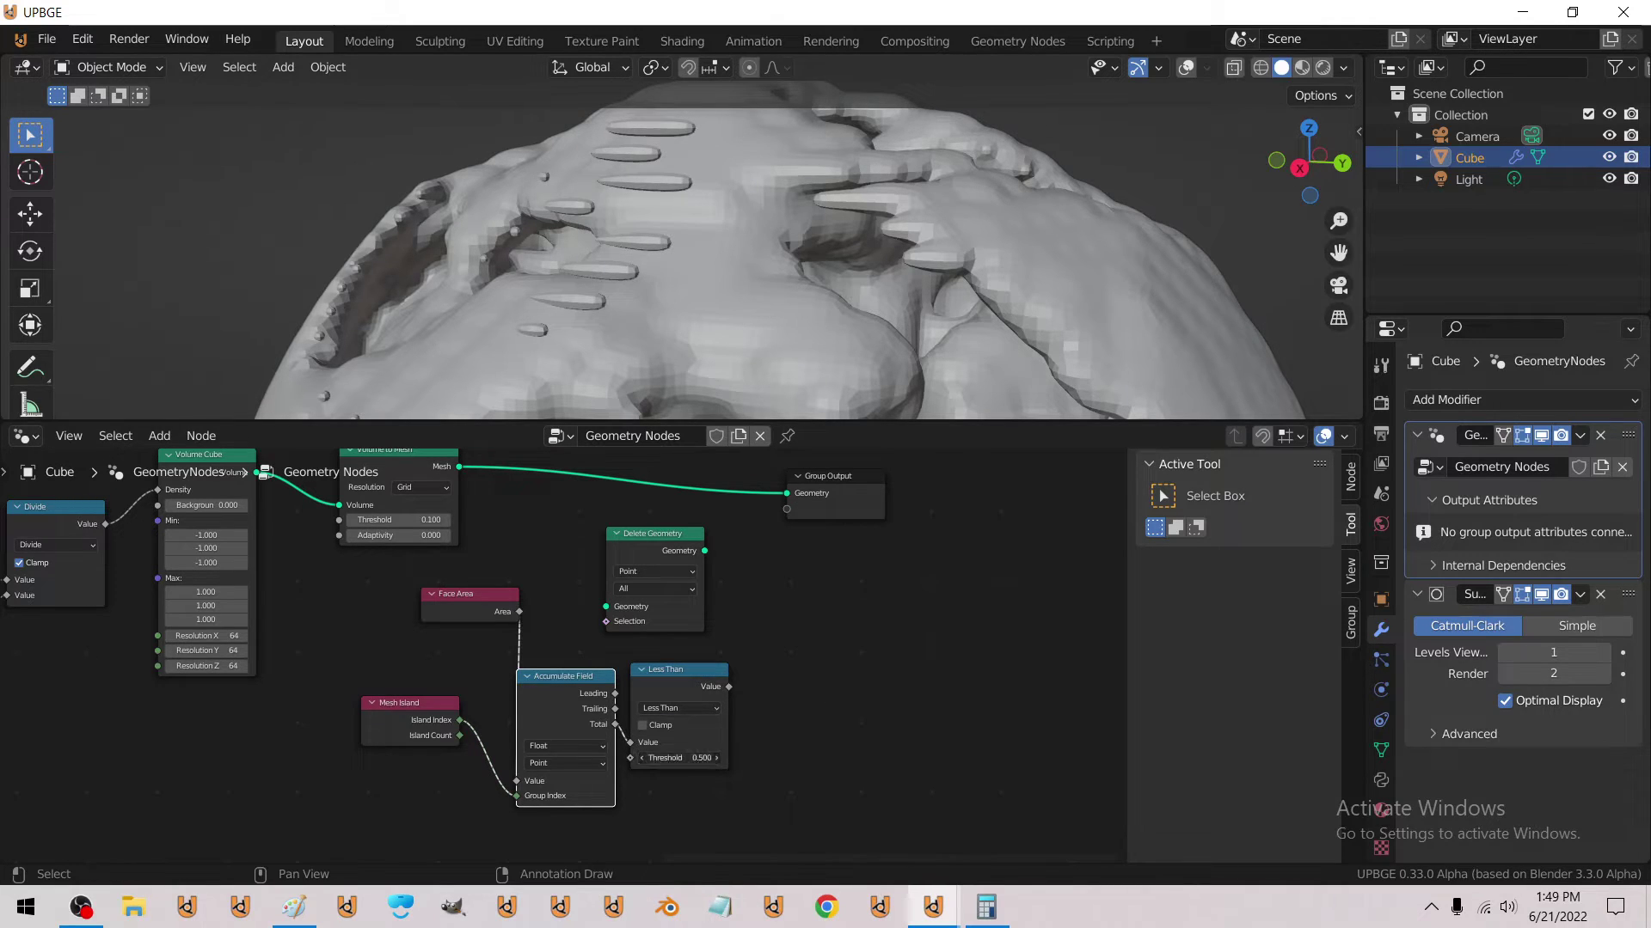
double_click(701, 758)
text(5)
key(Return)
Insert Delete Geometry between Volume to Mesh and Group Output, with the Less Than result driving its Selection.
drag(731, 686, 604, 624)
drag(459, 467, 606, 607)
drag(705, 553, 787, 494)
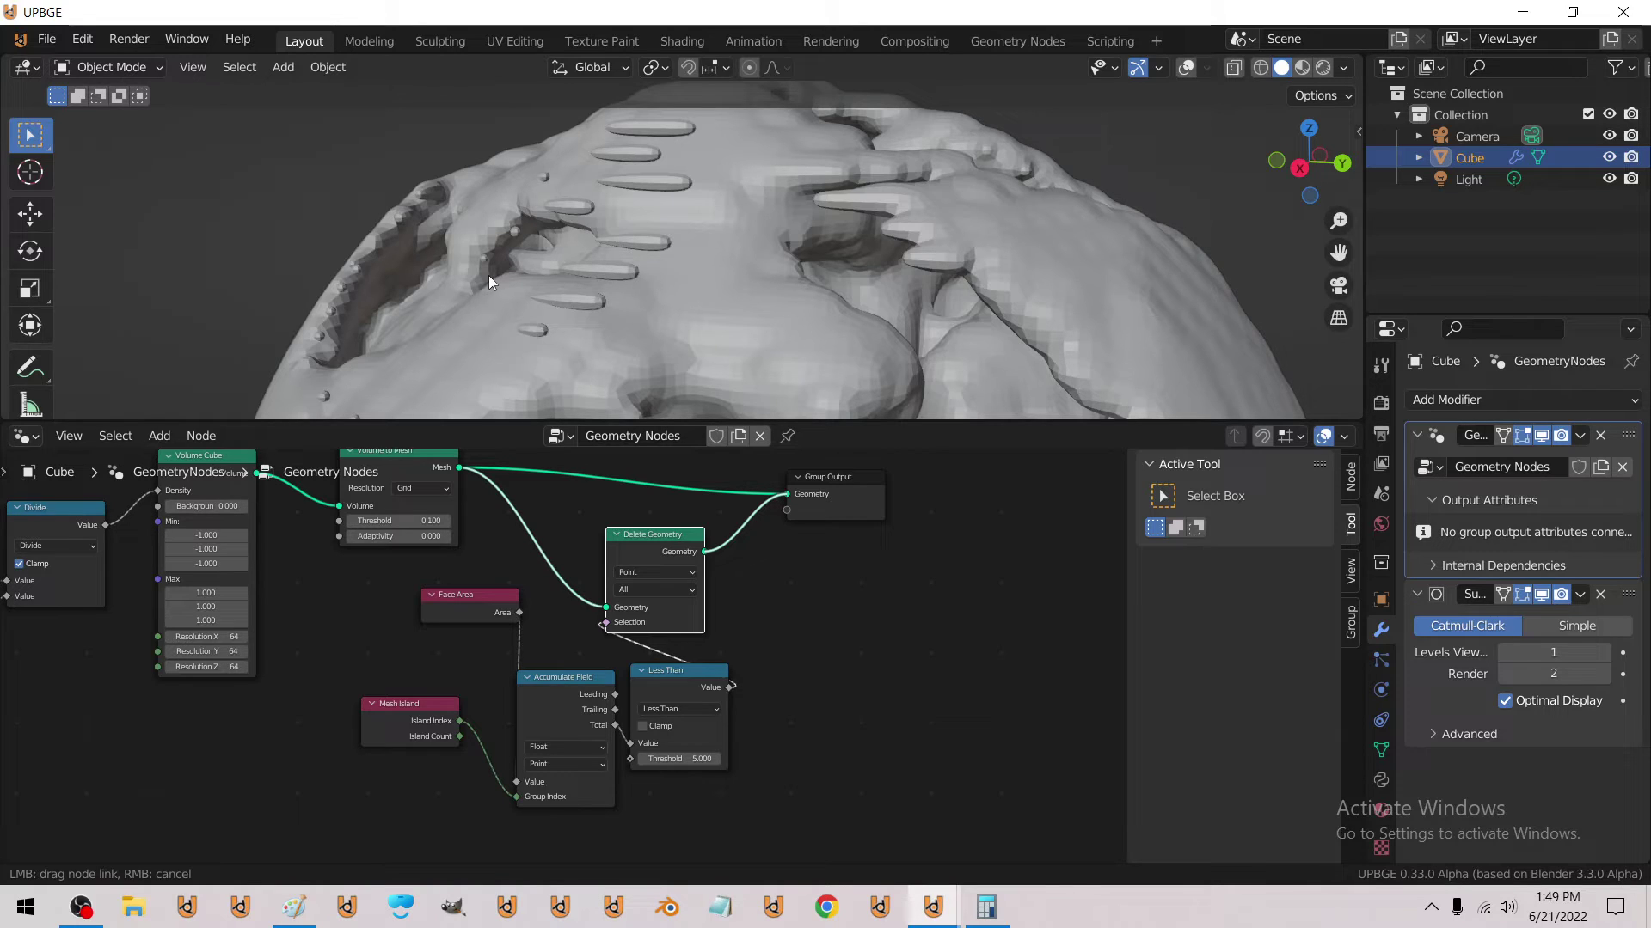
Examine the filtered mesh from outside and inside in a maximized 3D viewport, using walk navigation.
scroll(468, 245, down, 5)
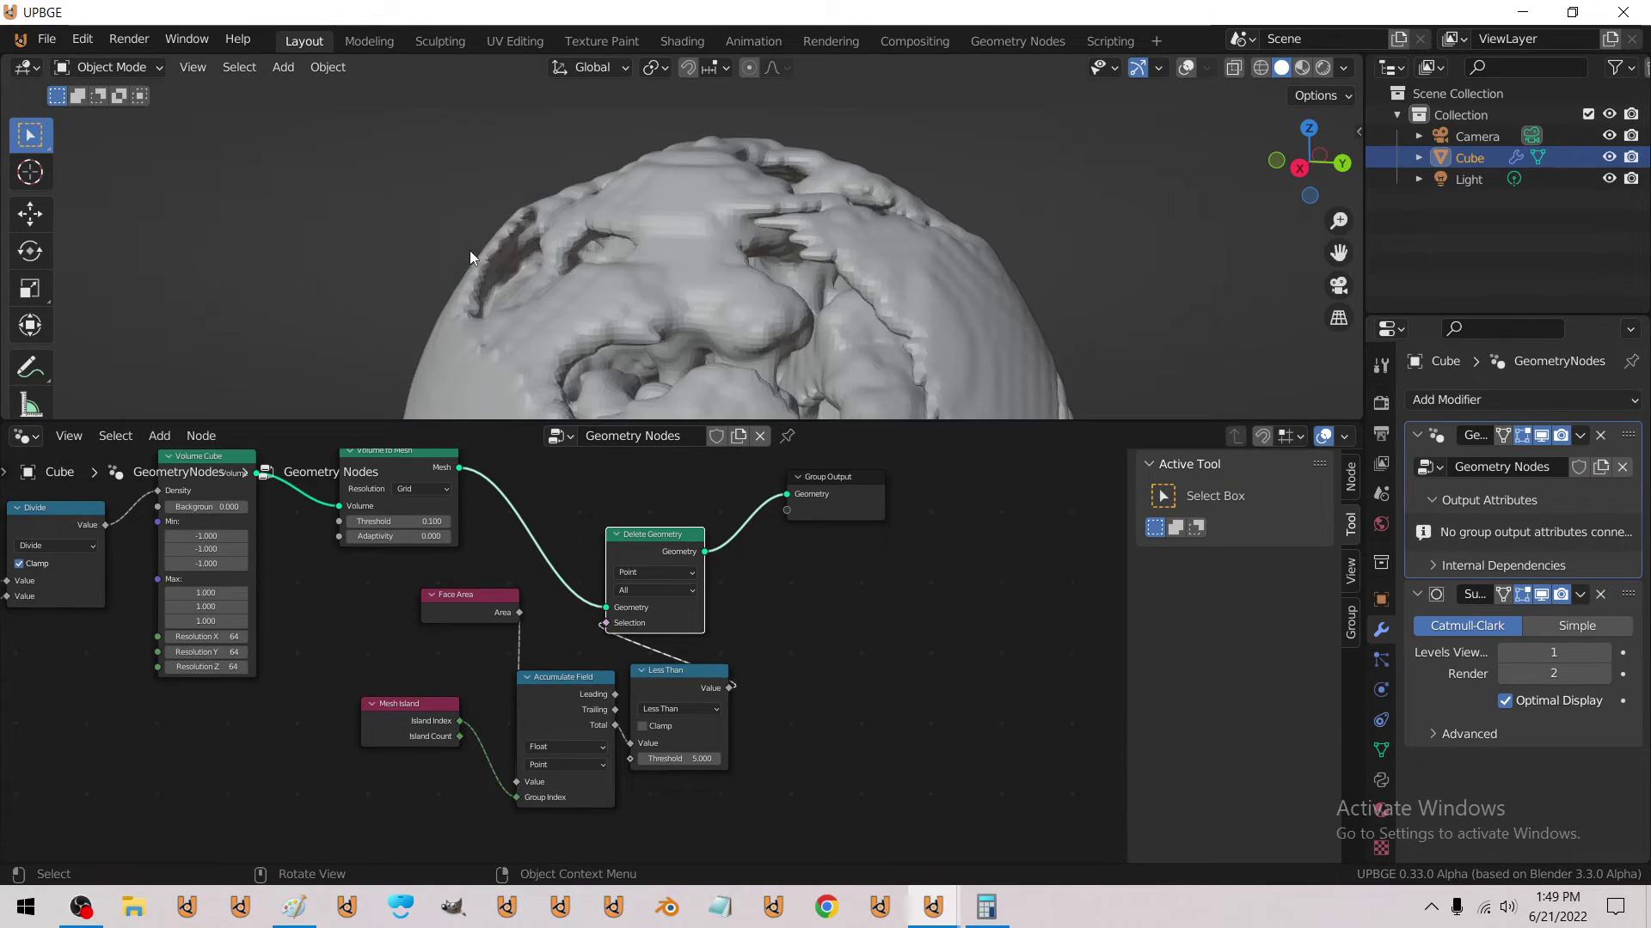
scroll(553, 298, down, 4)
scroll(659, 275, up, 2)
key(ctrl+space)
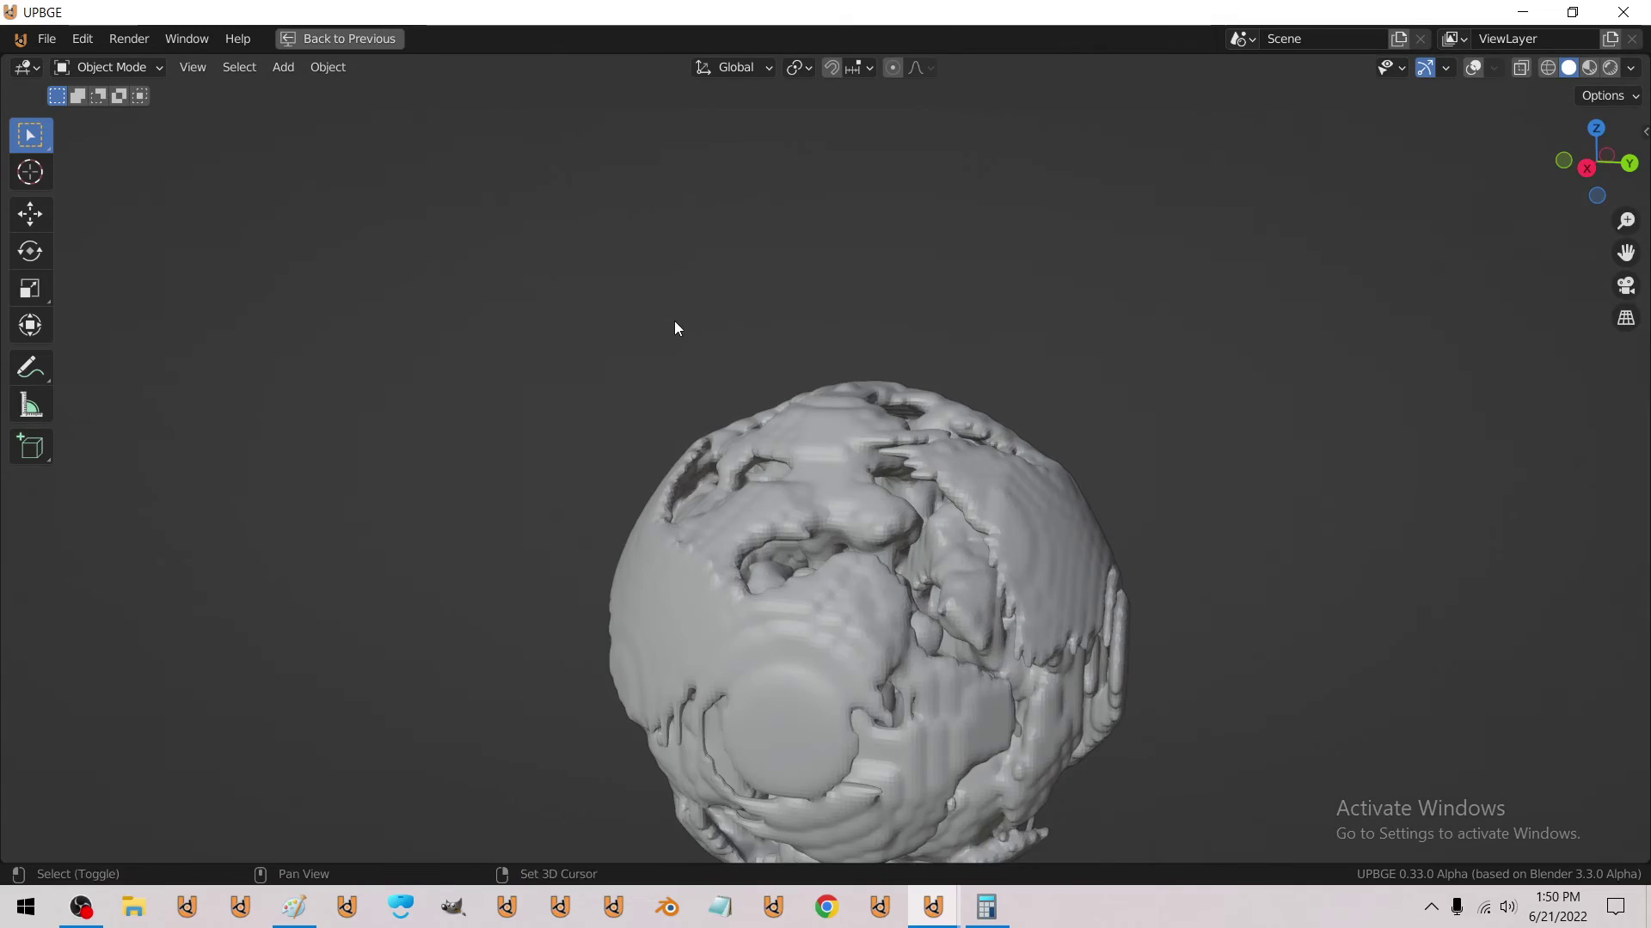
key(shift+grave)
key(d)
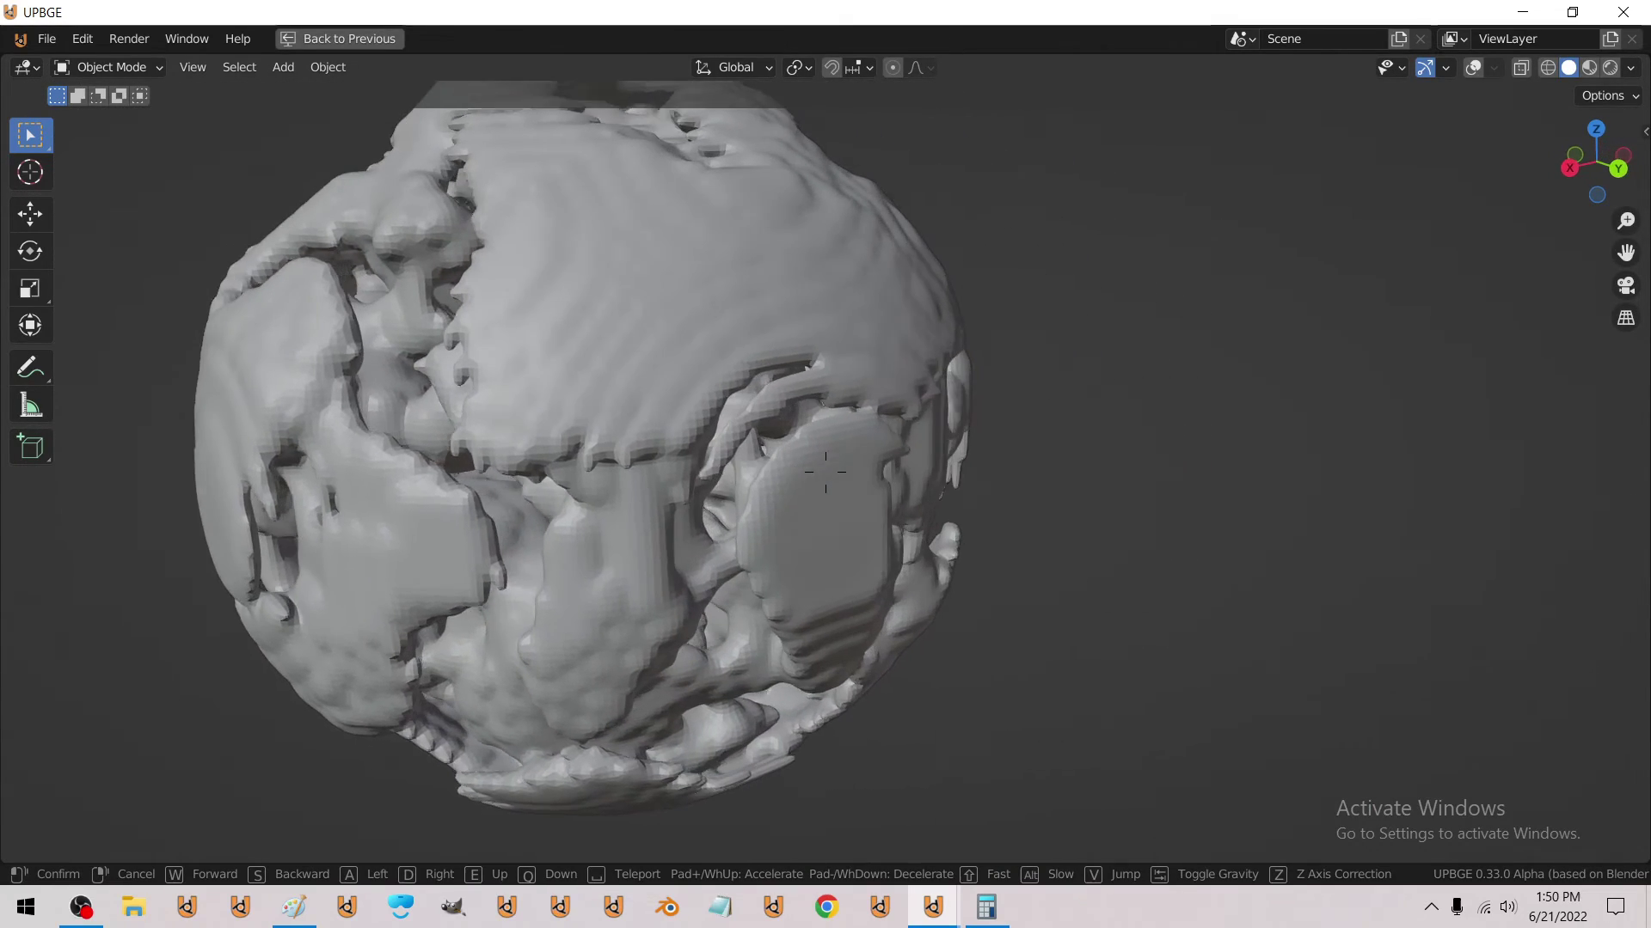
key(w)
key(w)
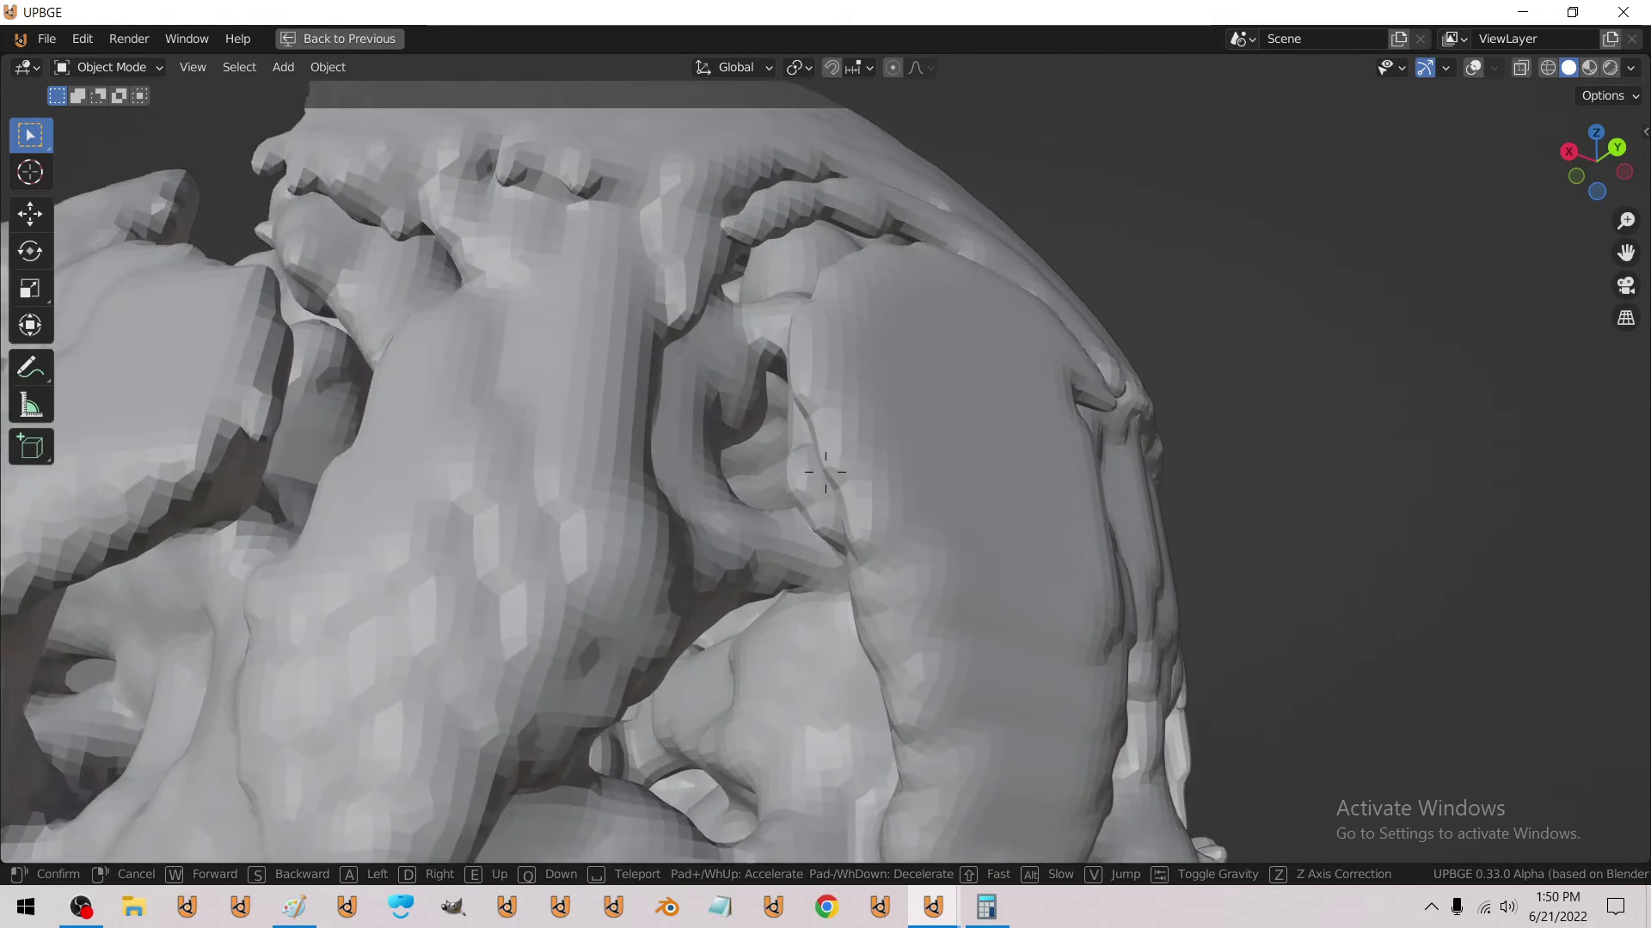
key(w)
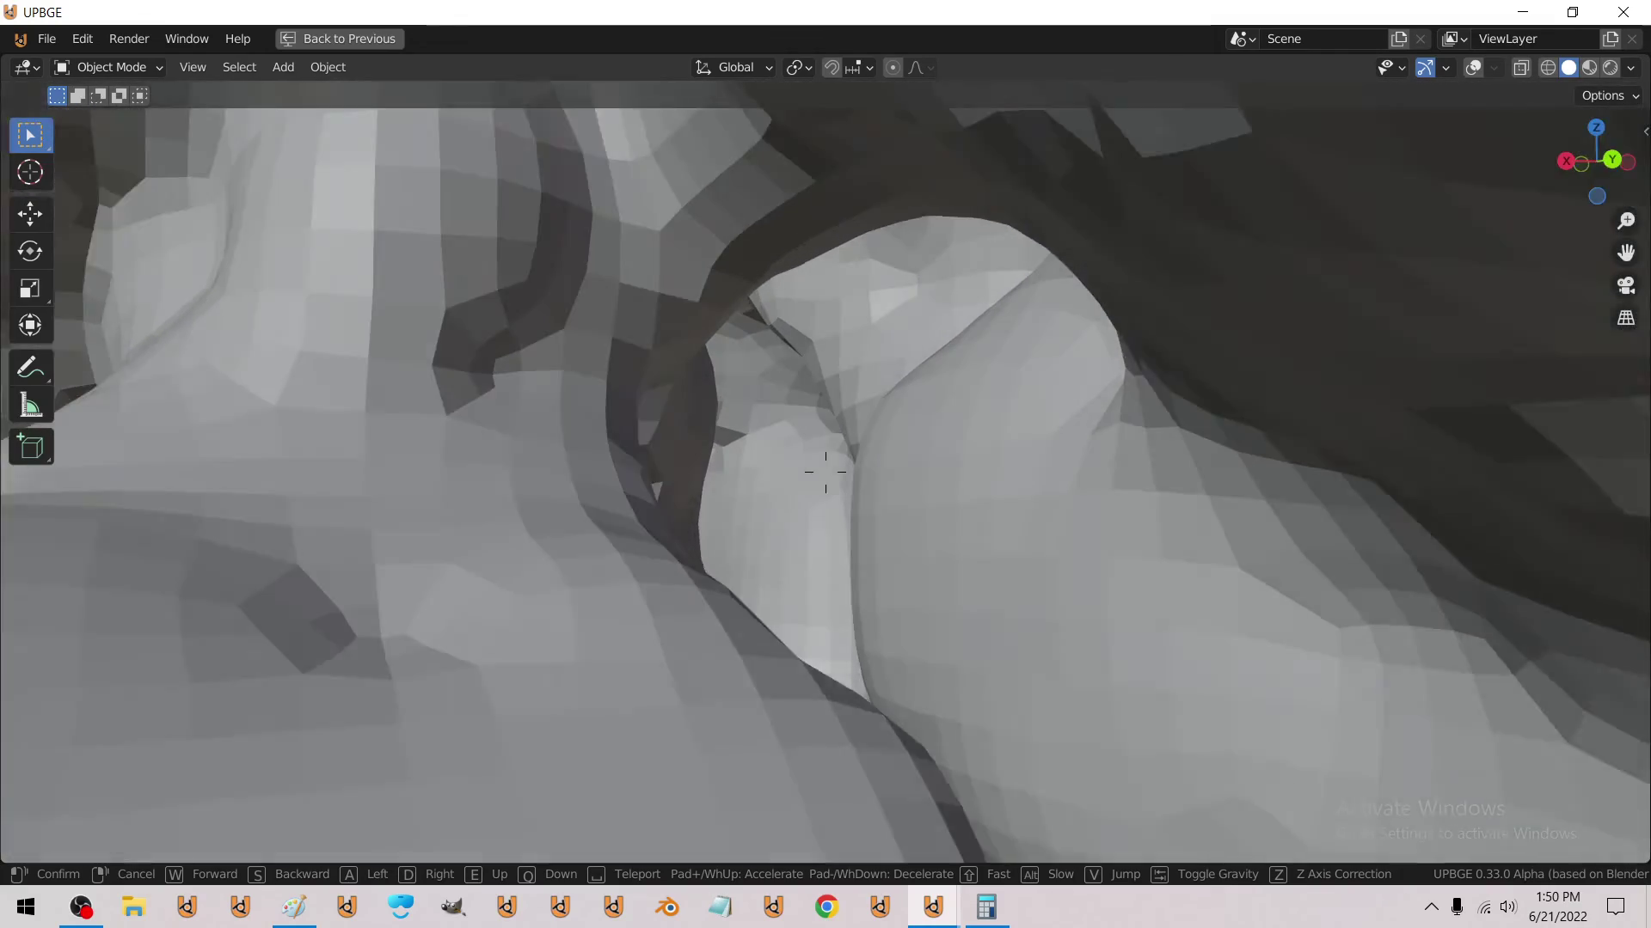
key(w)
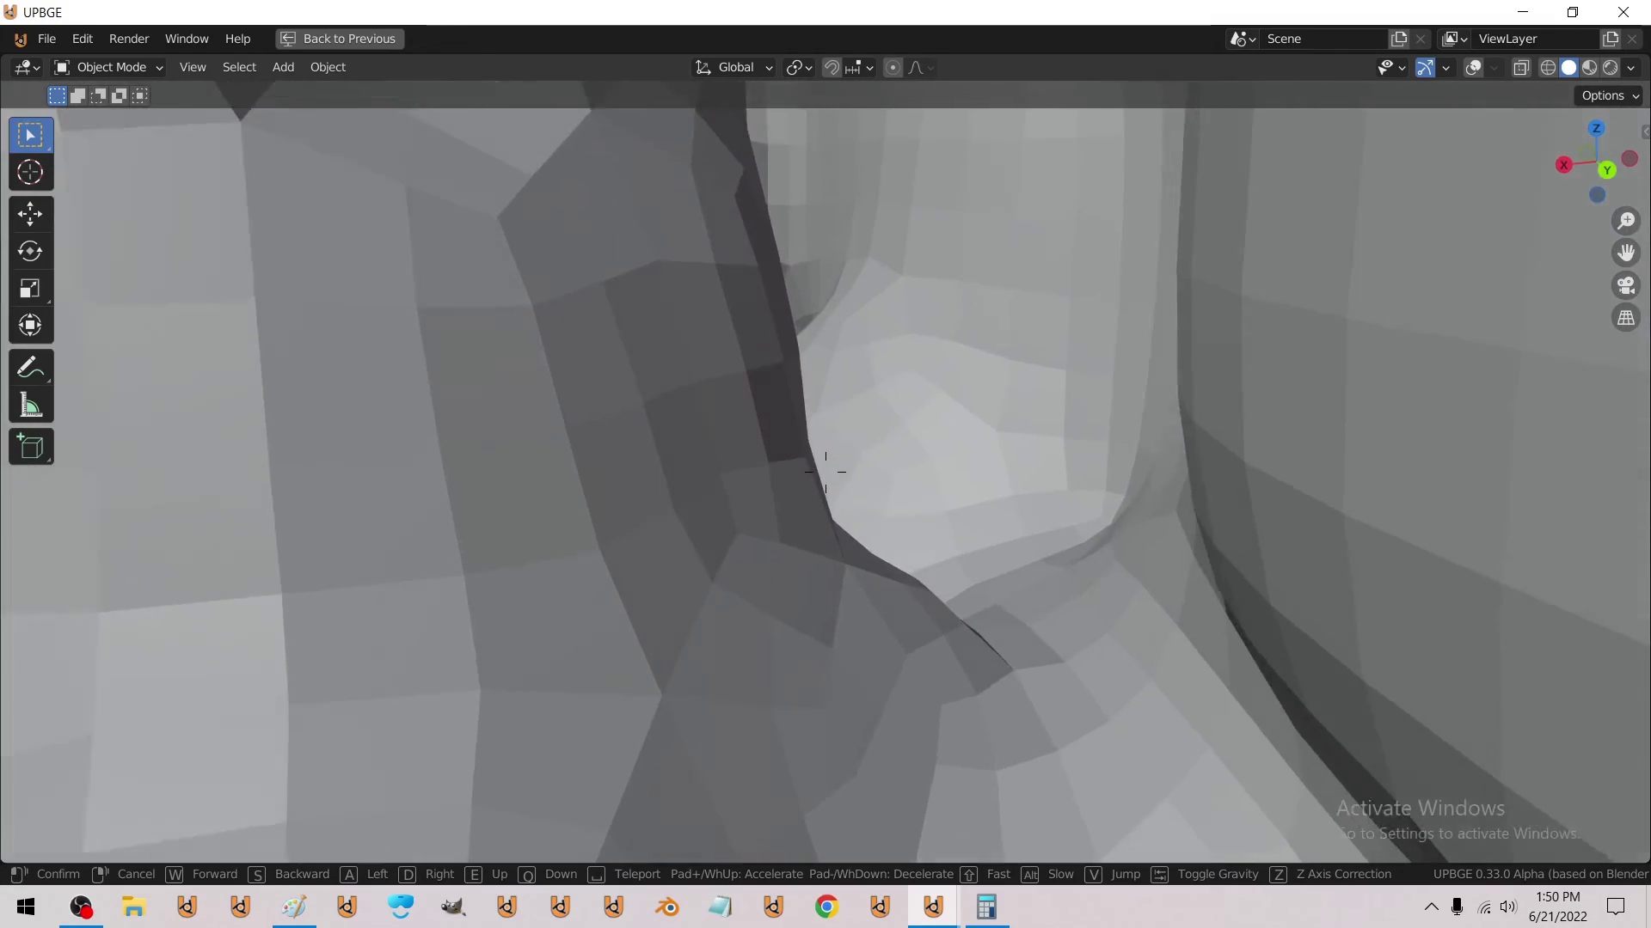
key(w)
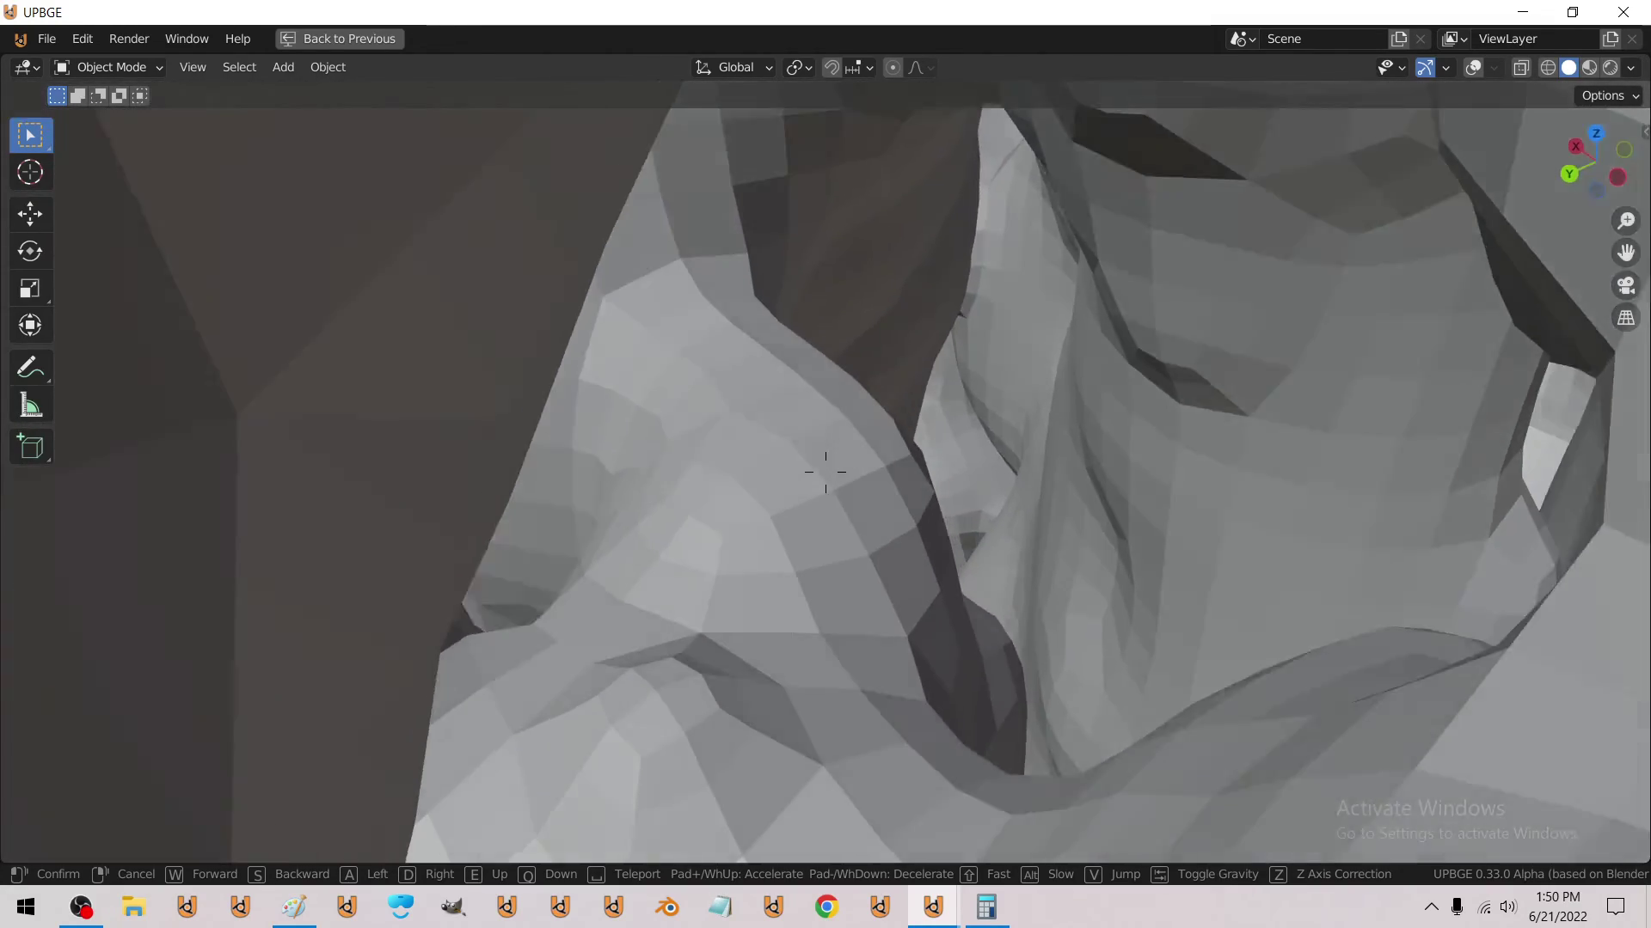
key(w)
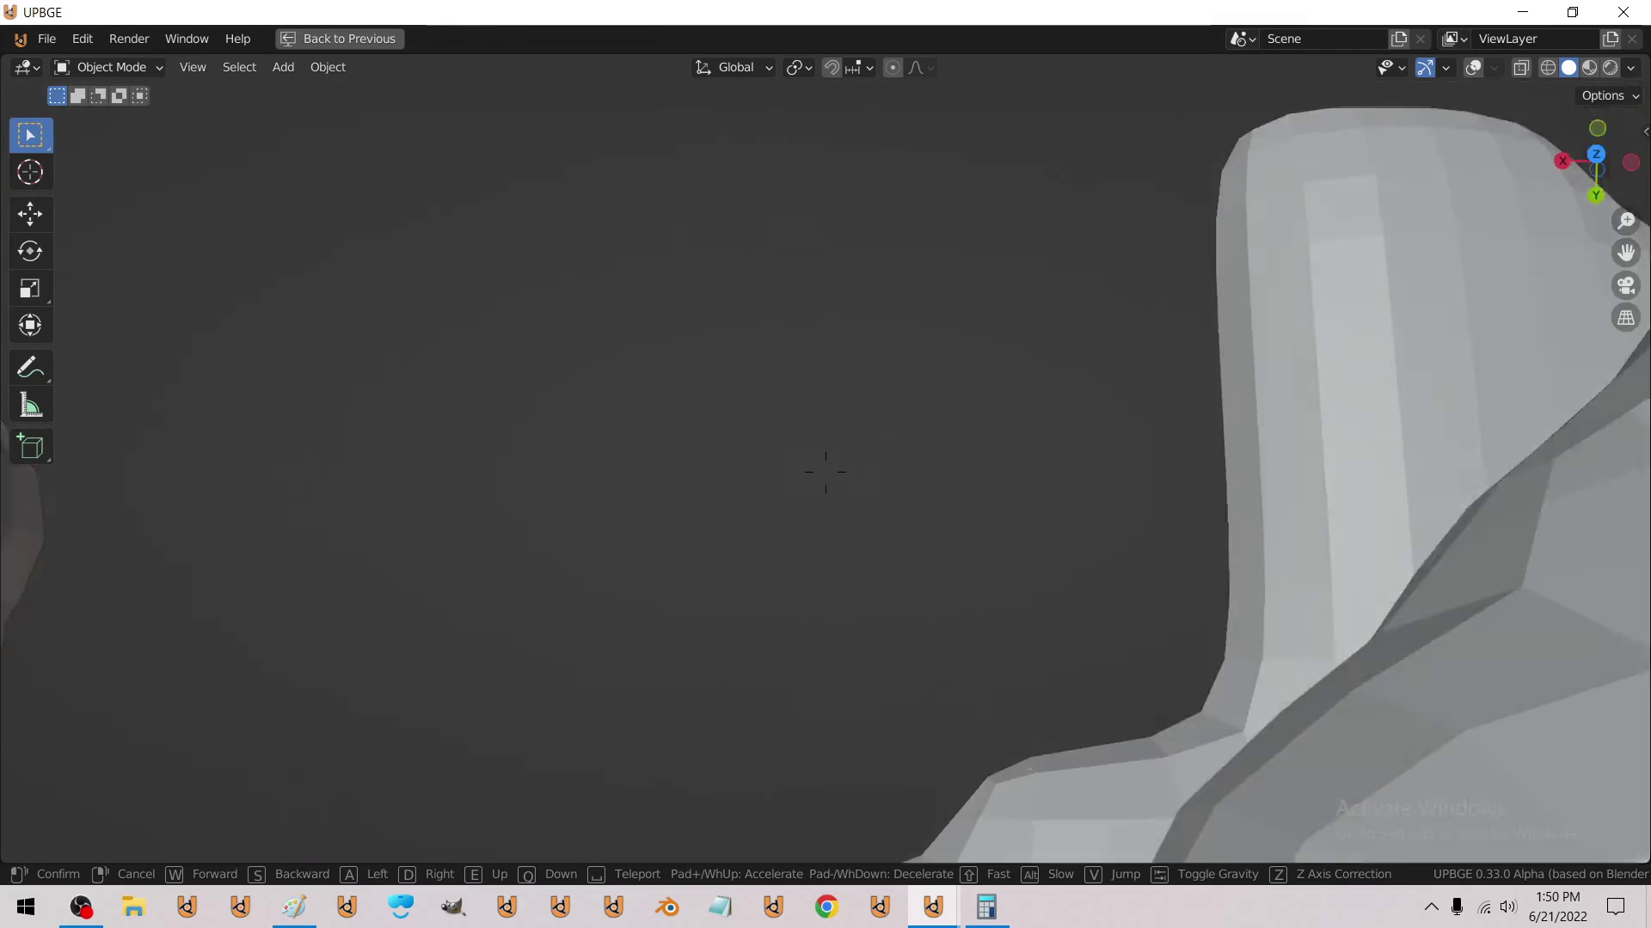
key(s)
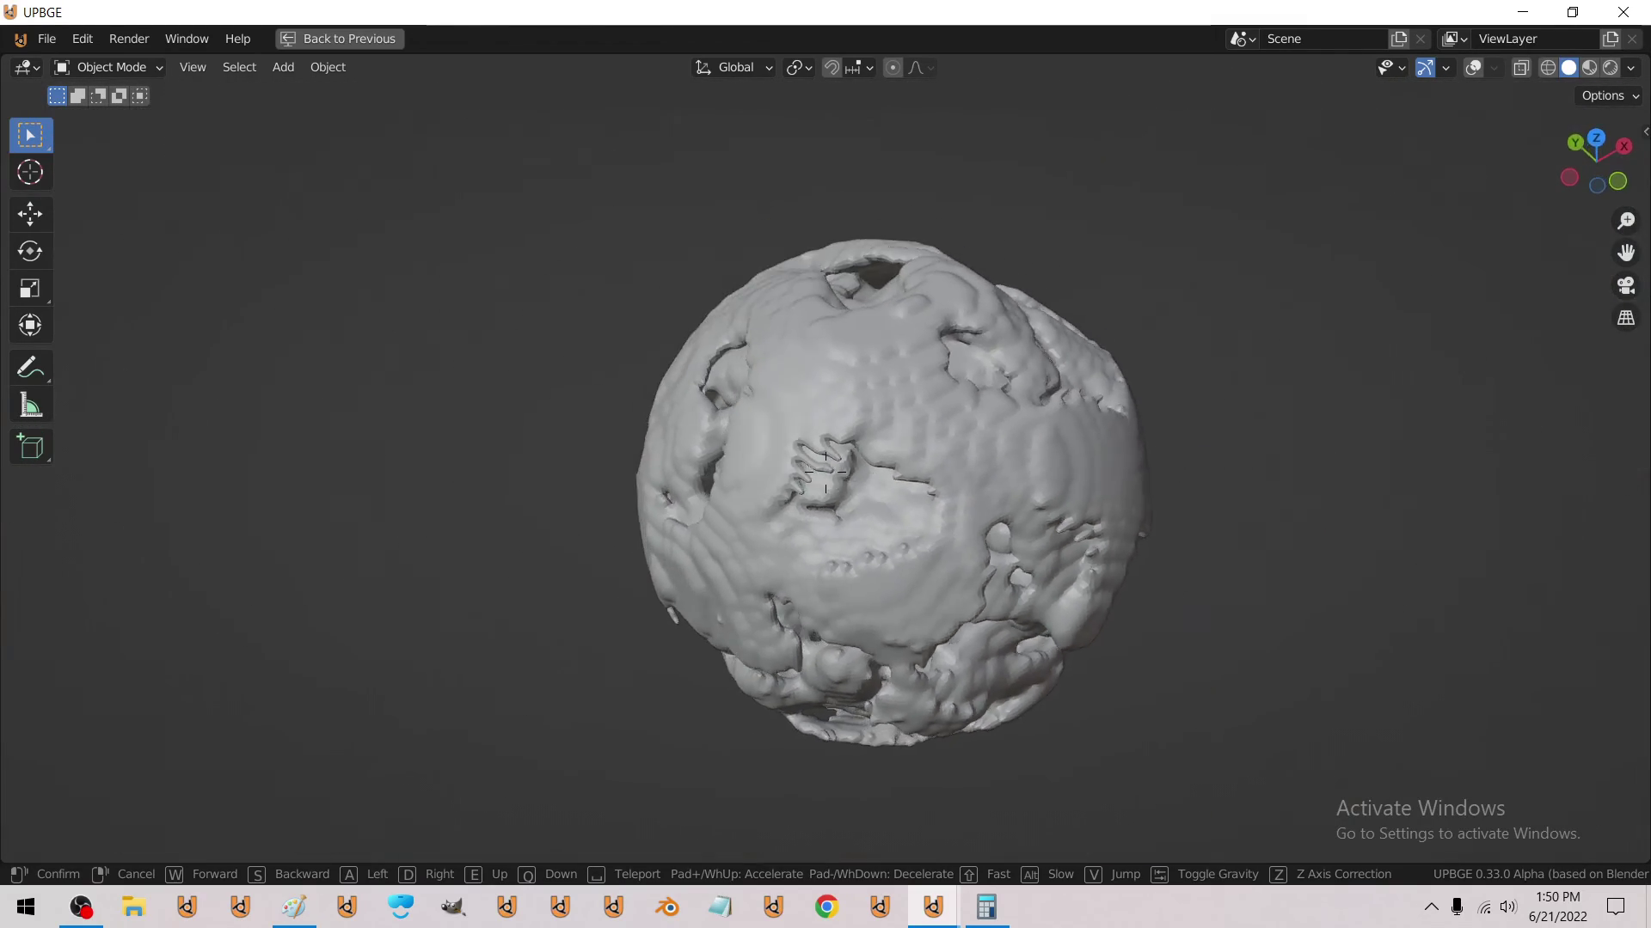
key(w)
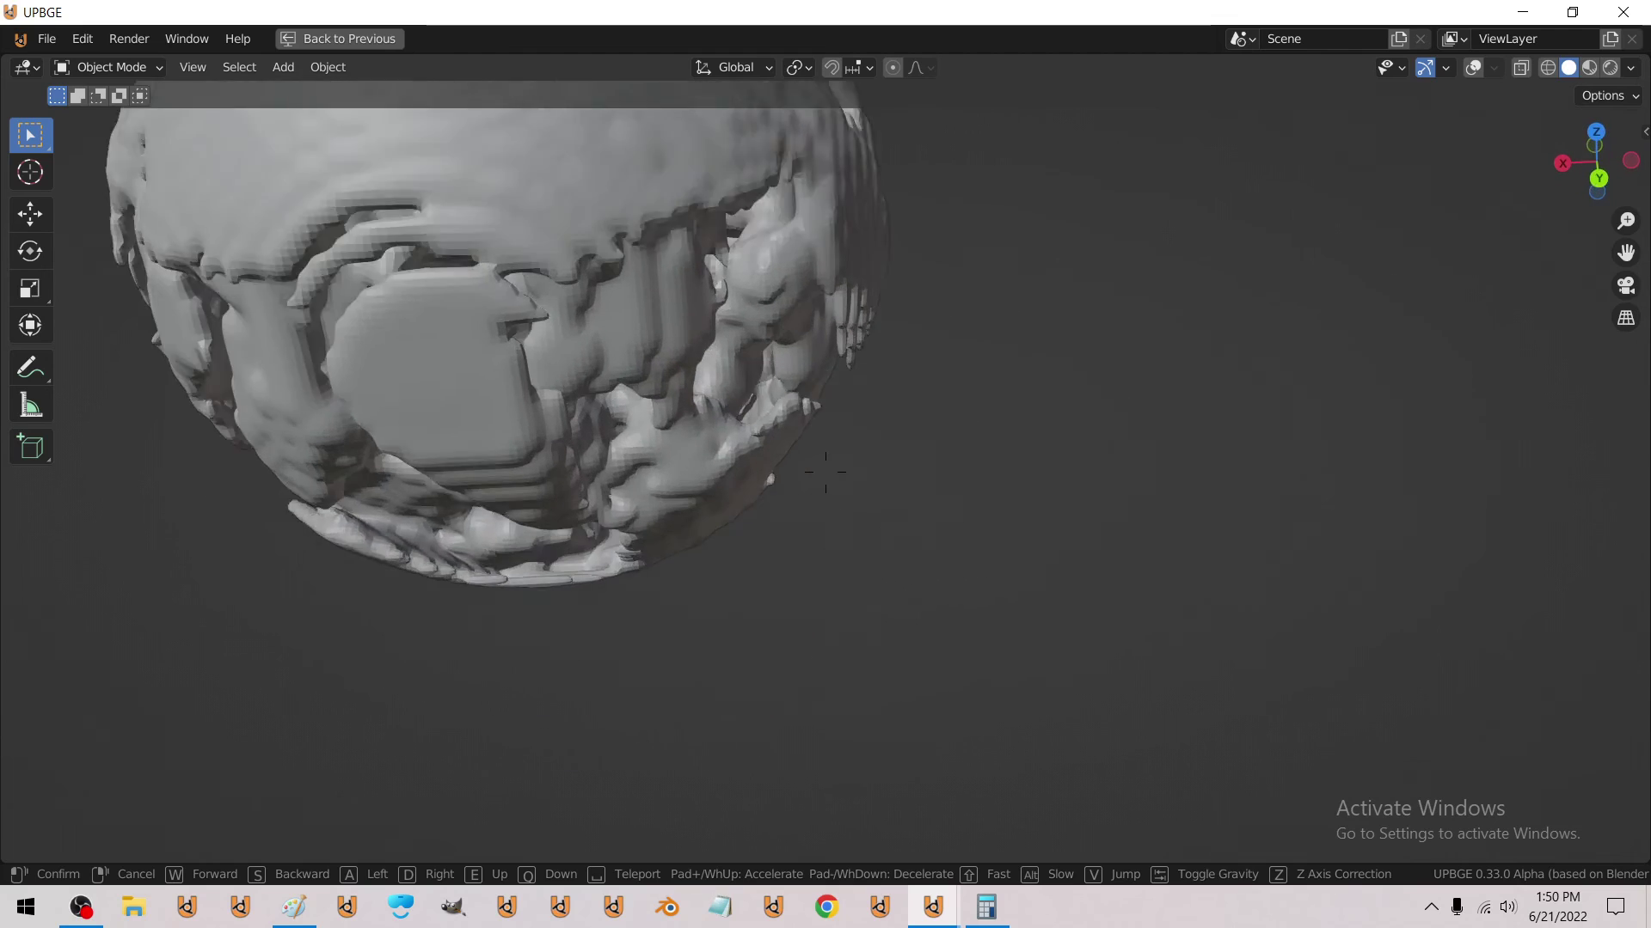
key(s)
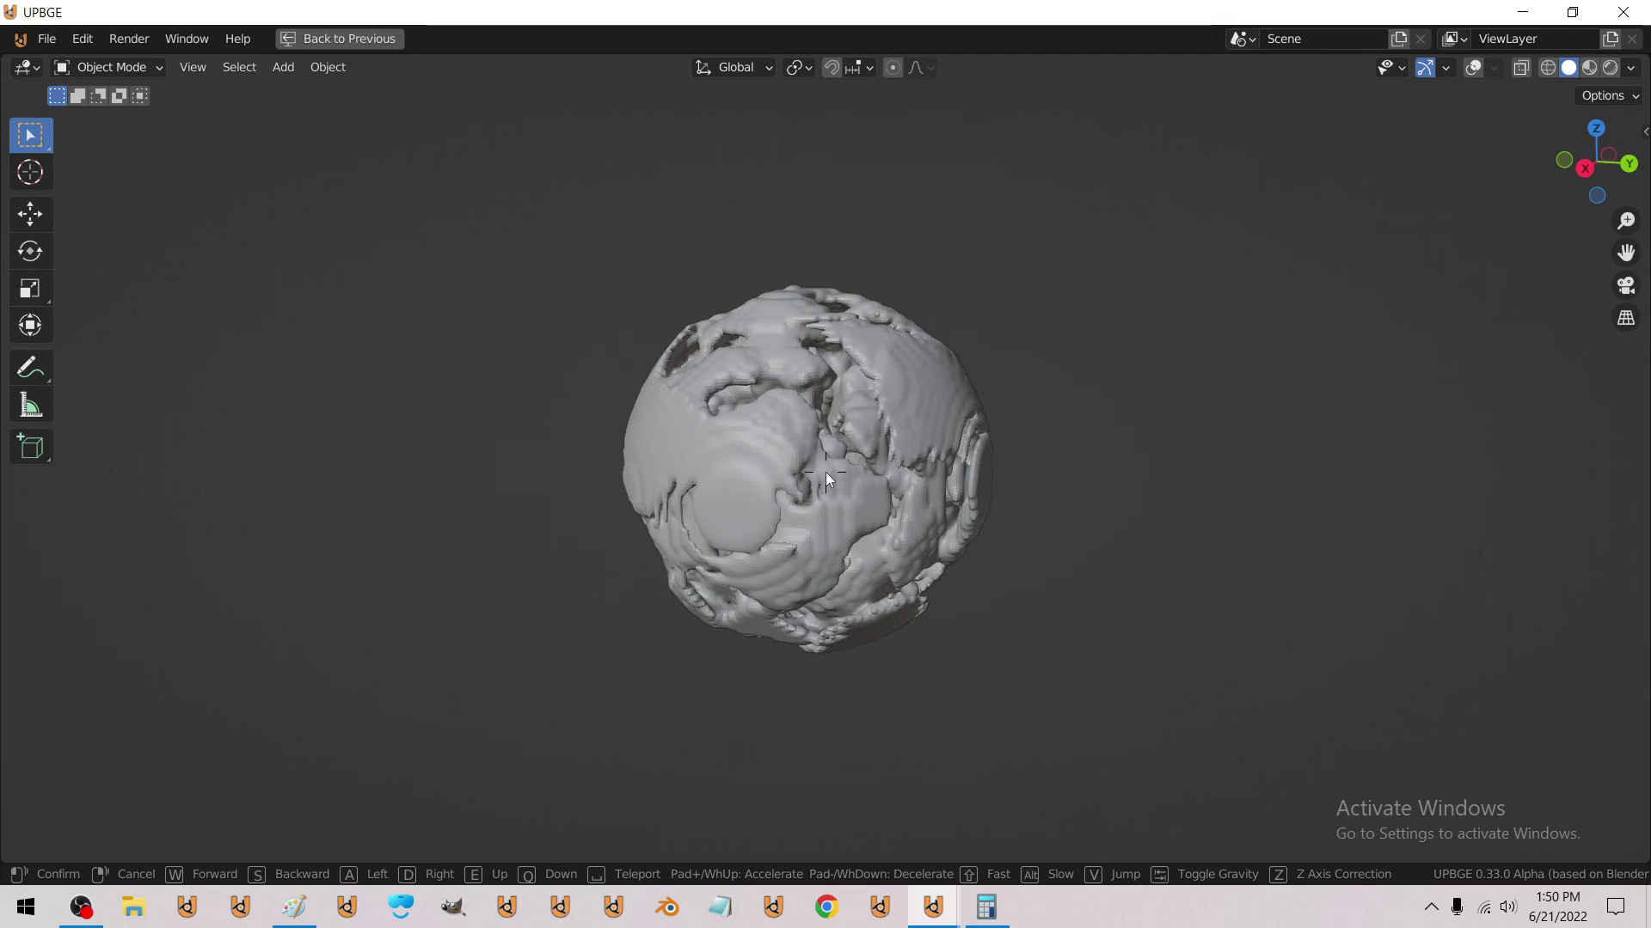
key(Return)
click(81, 908)
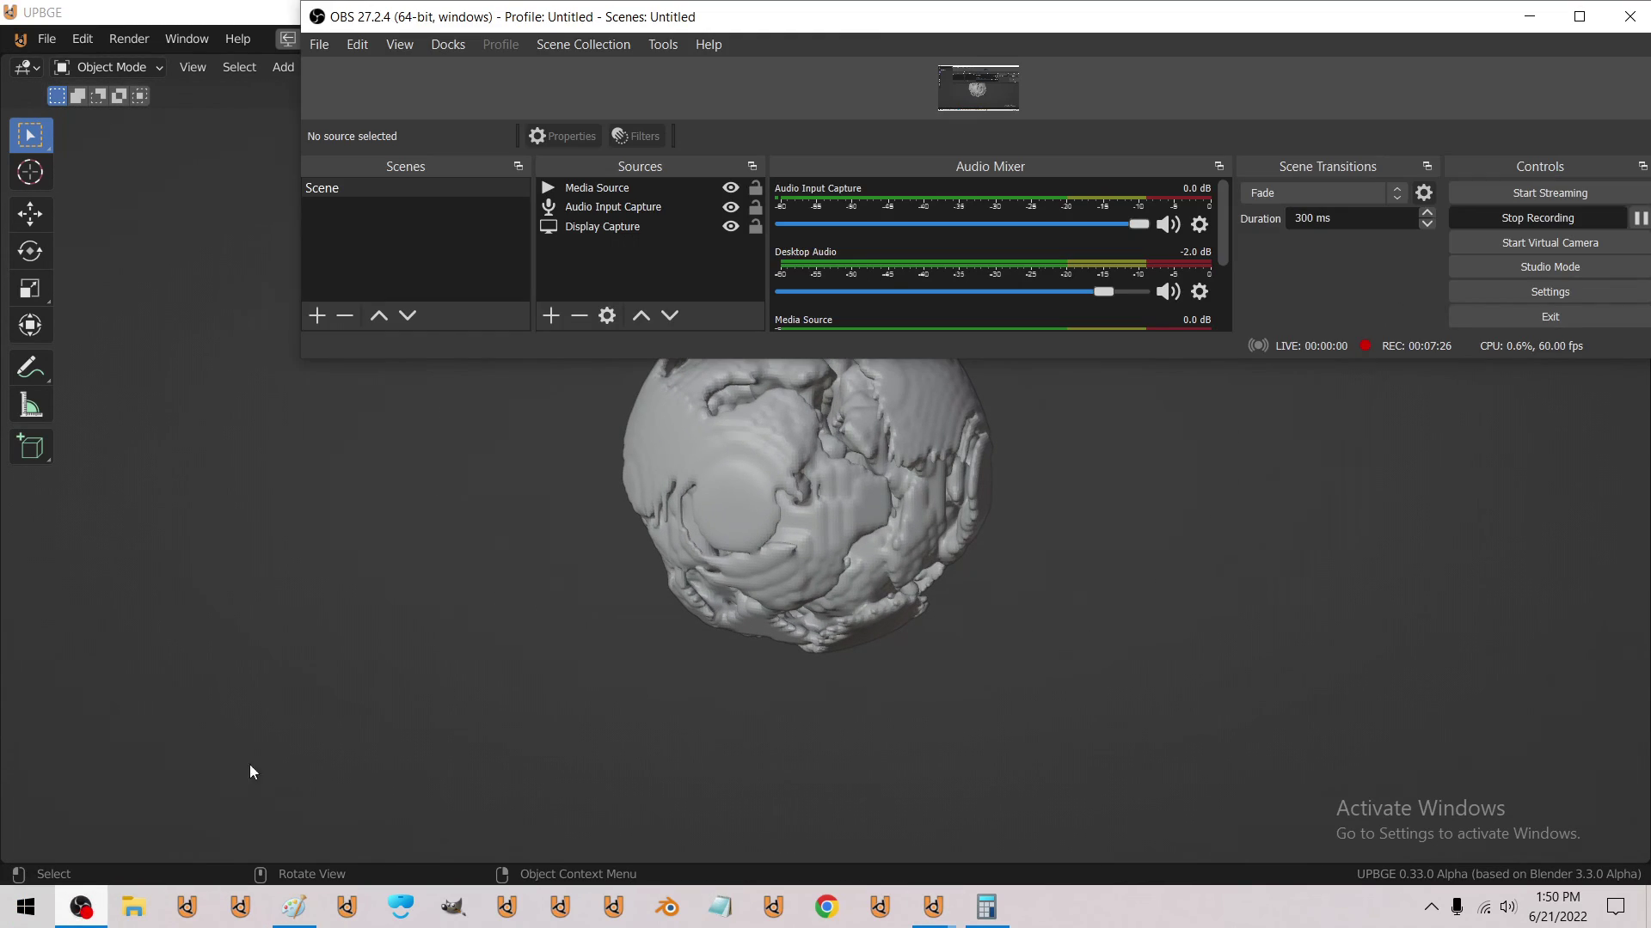